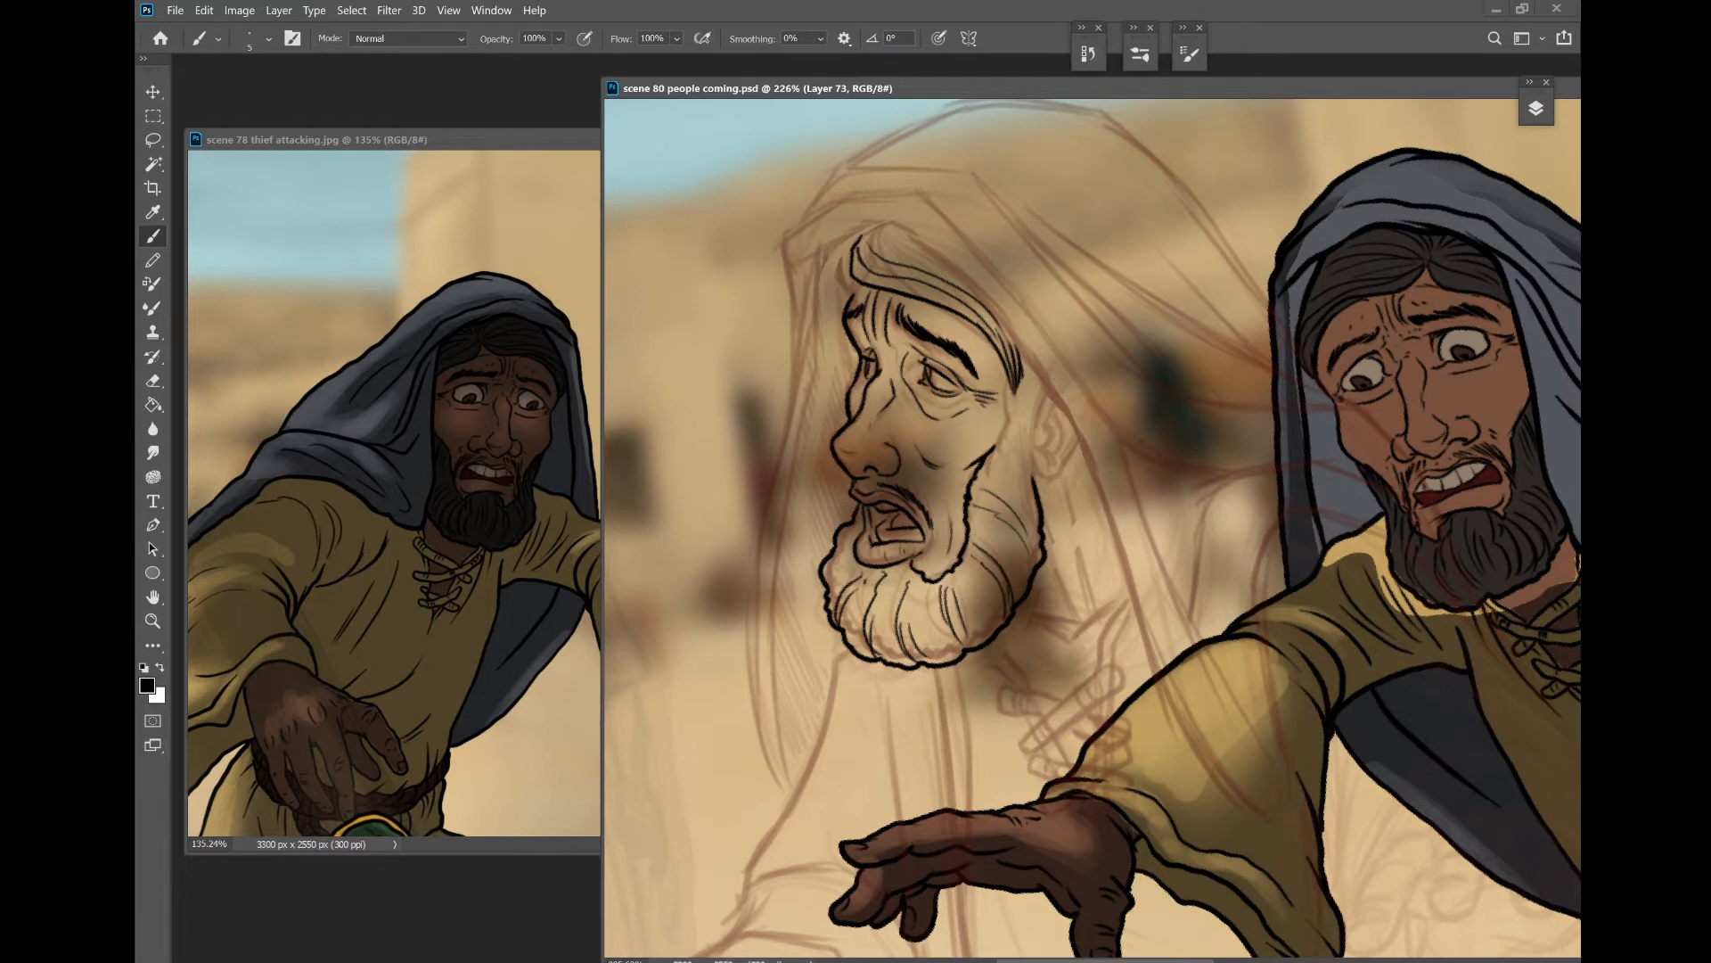
# - Revert the drawing to the earliest Brush Tool state recorded in the document history
pyautogui.click(1089, 53)
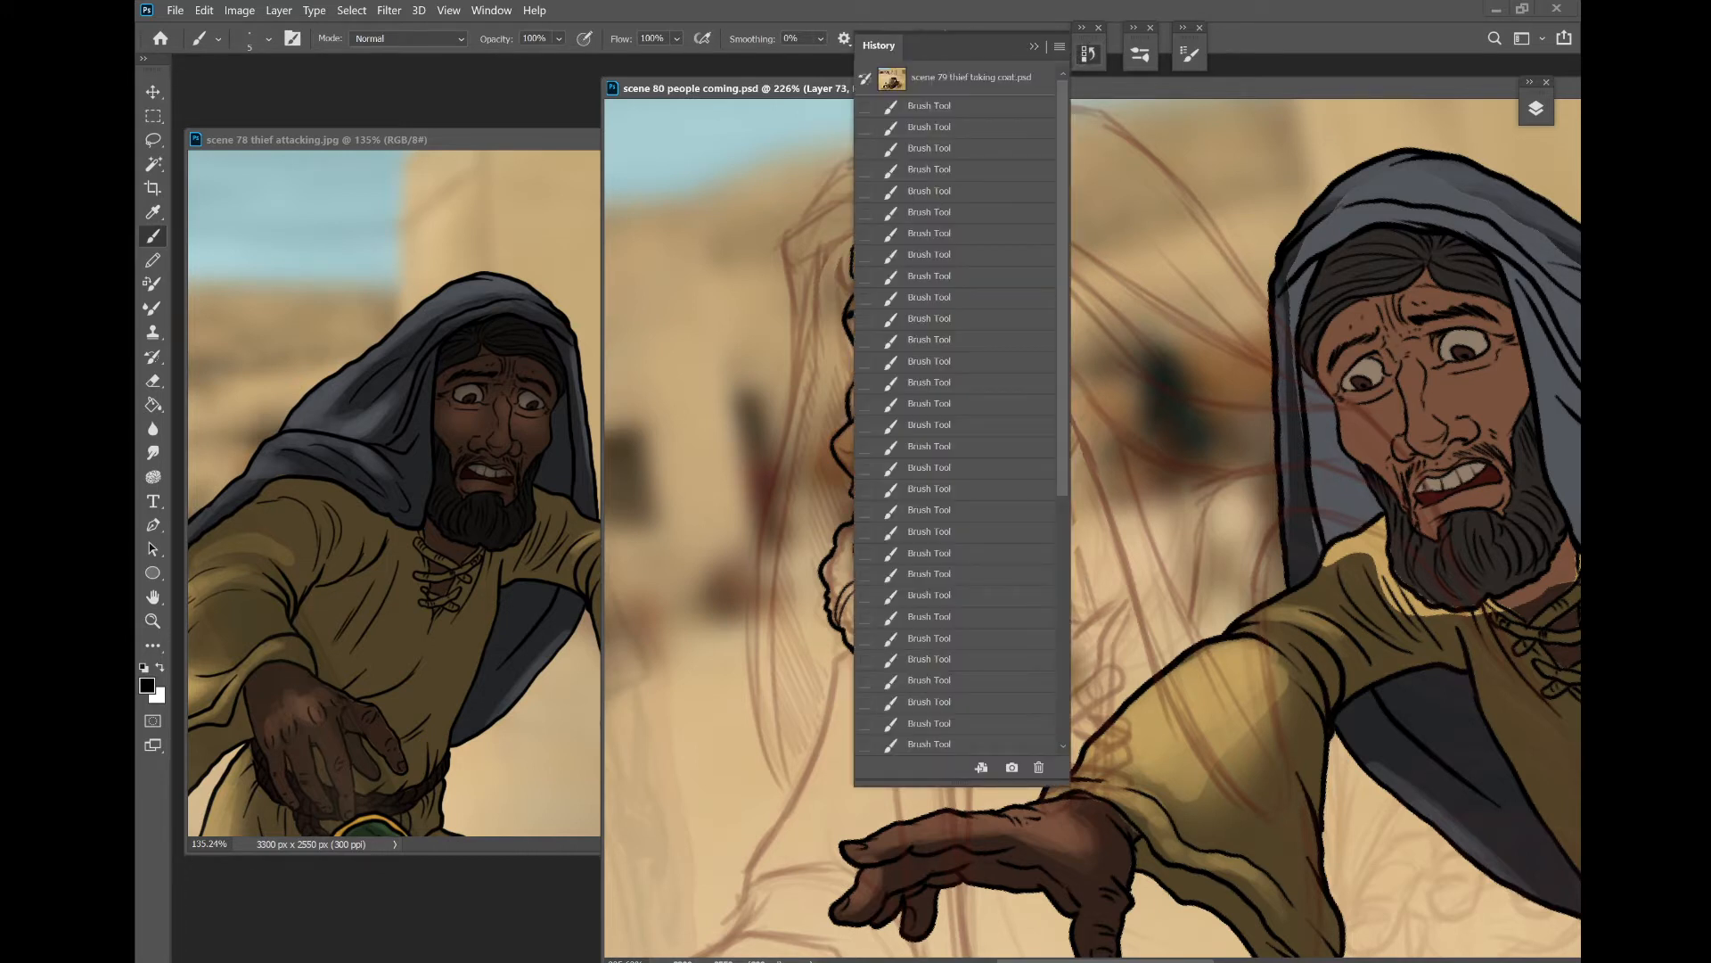
pyautogui.click(954, 105)
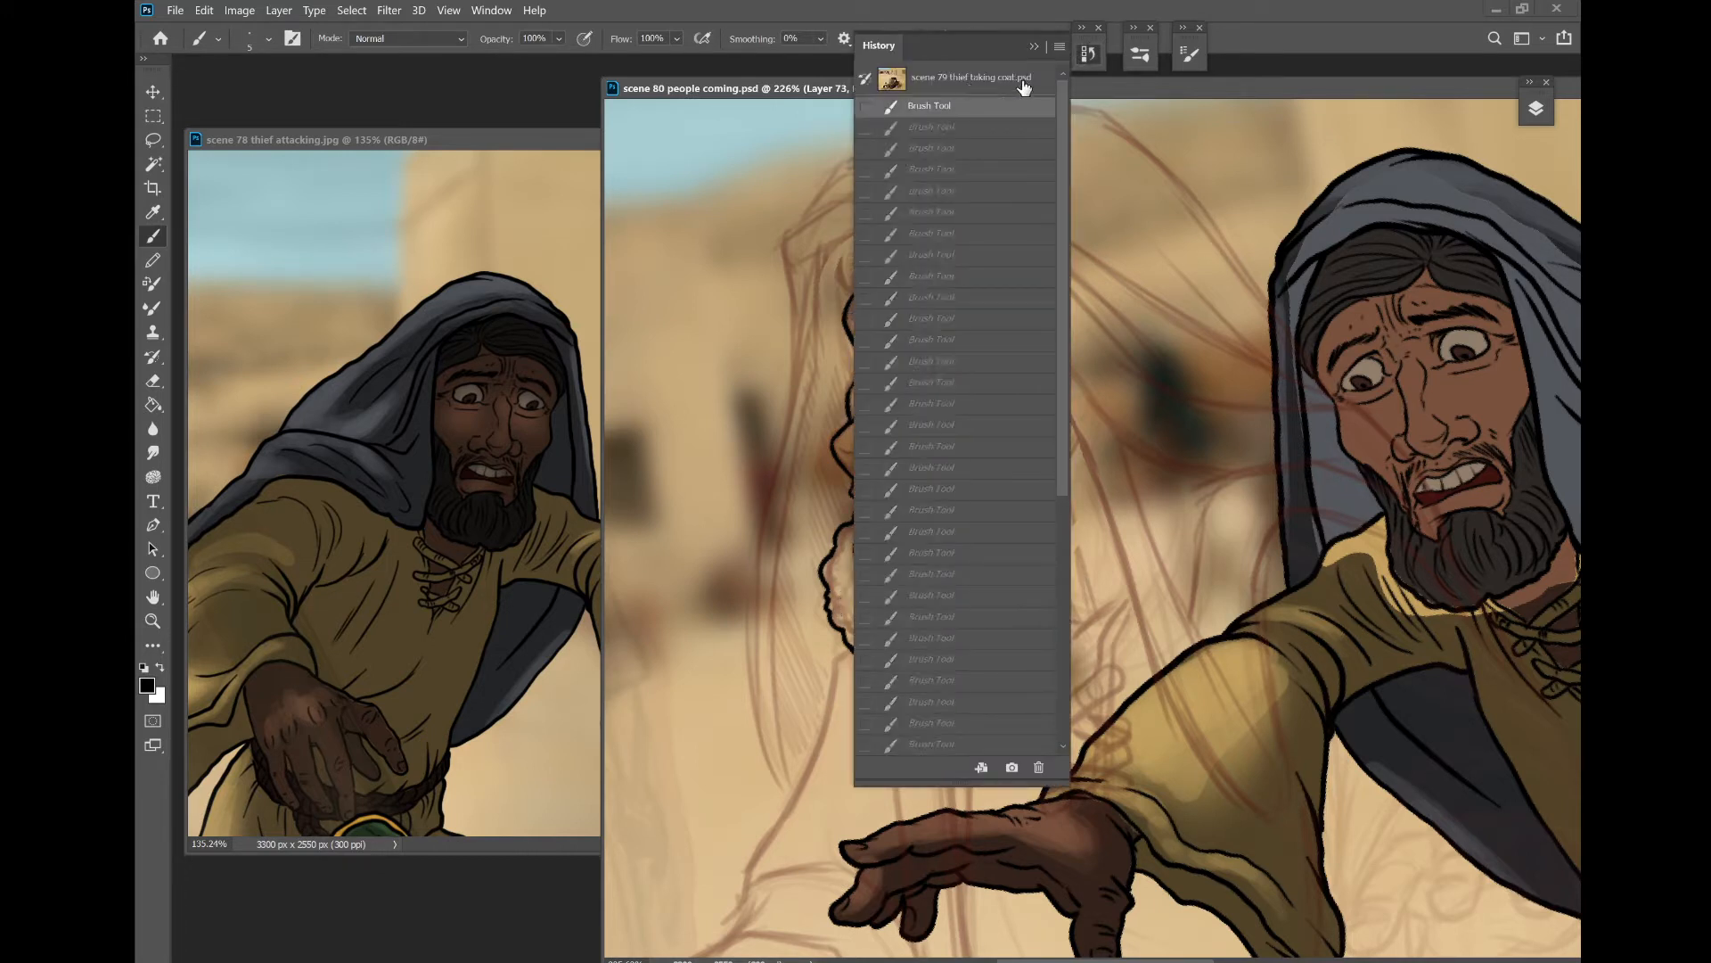
pyautogui.click(1088, 53)
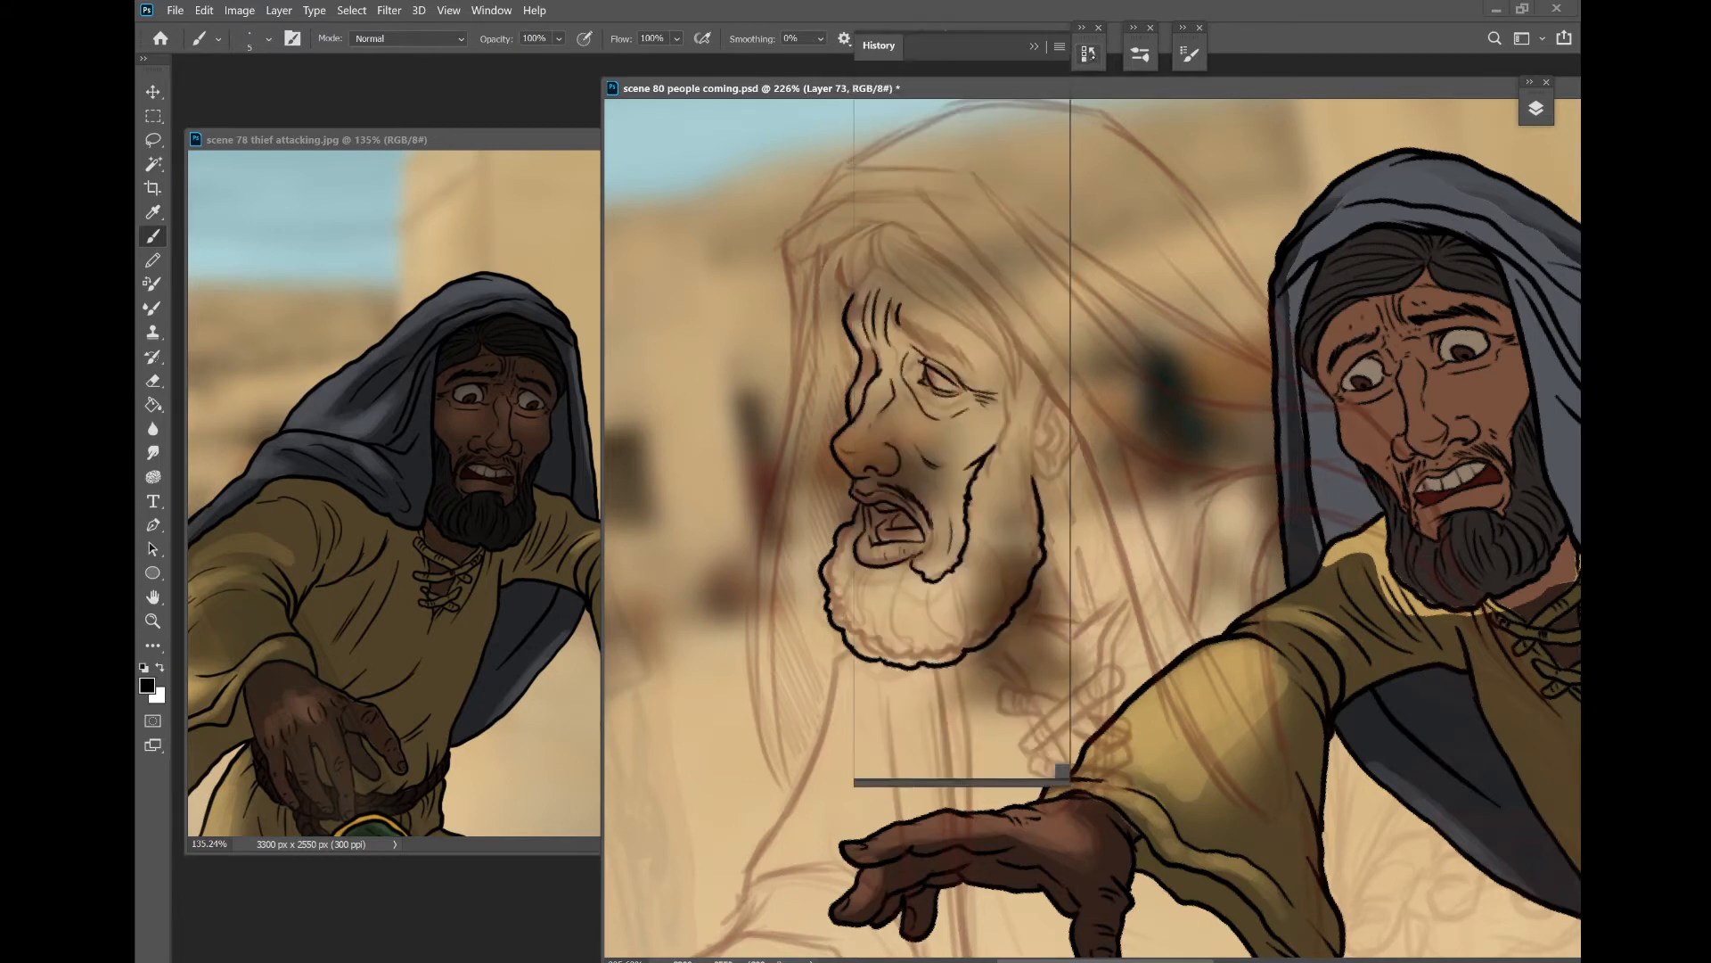
# - Step the history back to the opening snapshot to view the whole scene, and return to the first Brush Tool state
pyautogui.click(1088, 54)
pyautogui.click(998, 78)
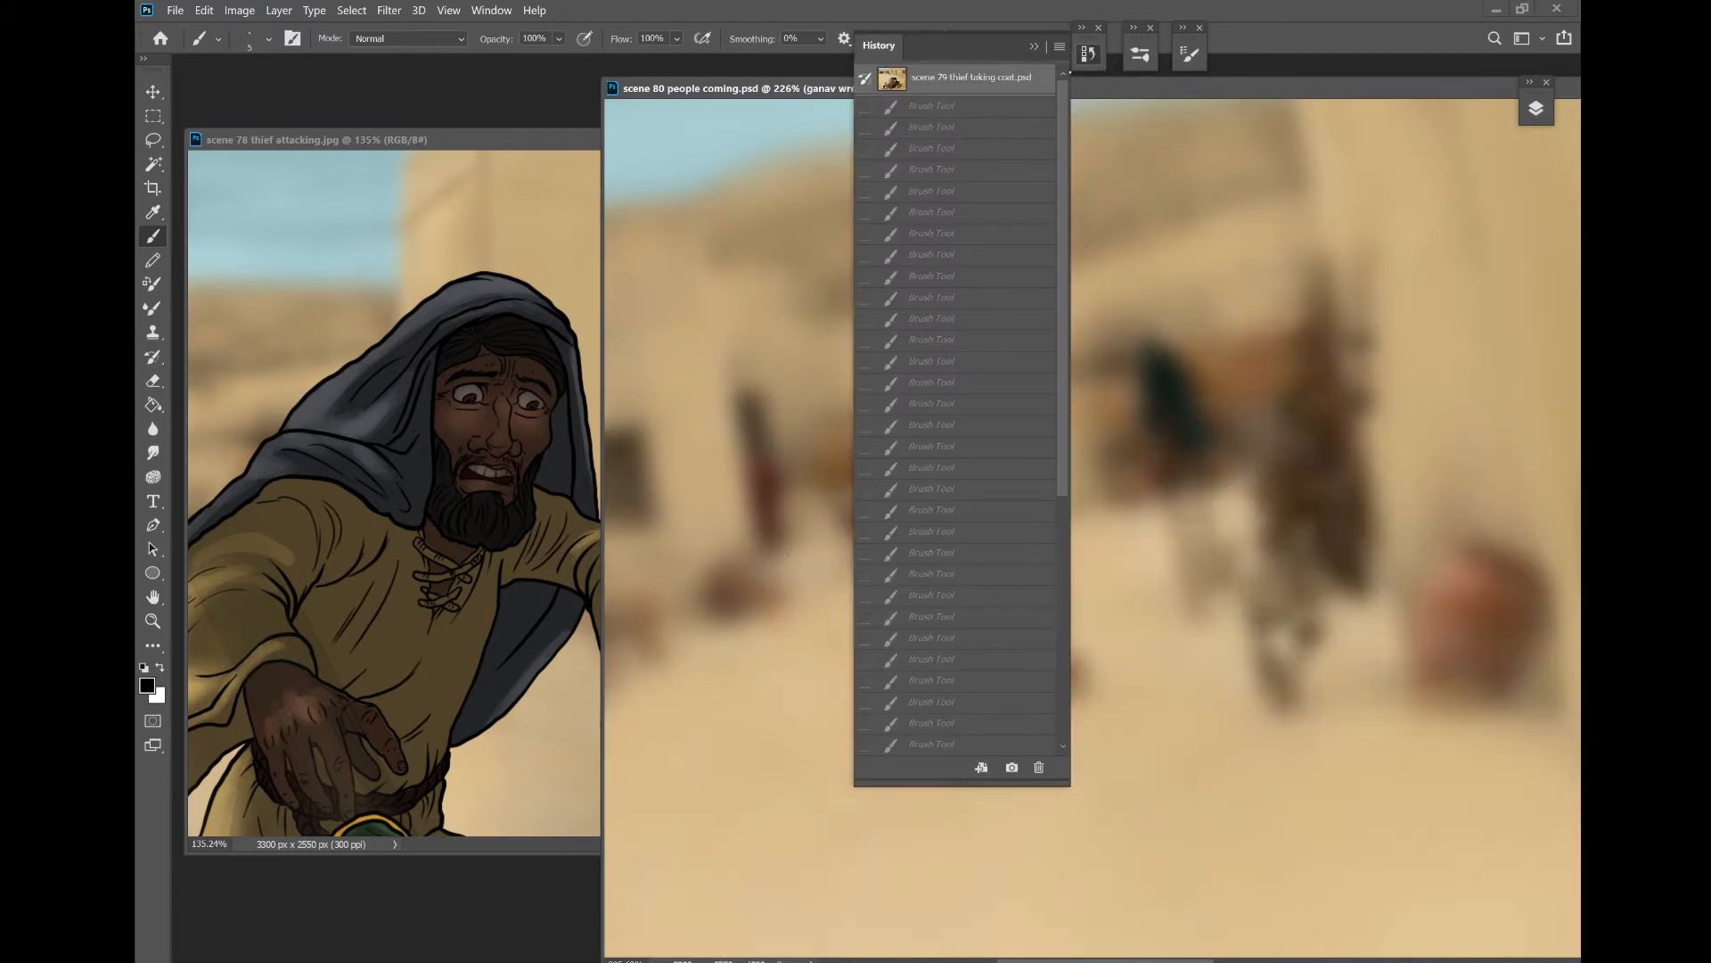
pyautogui.click(1034, 45)
pyautogui.scroll(-5, 1025, 526)
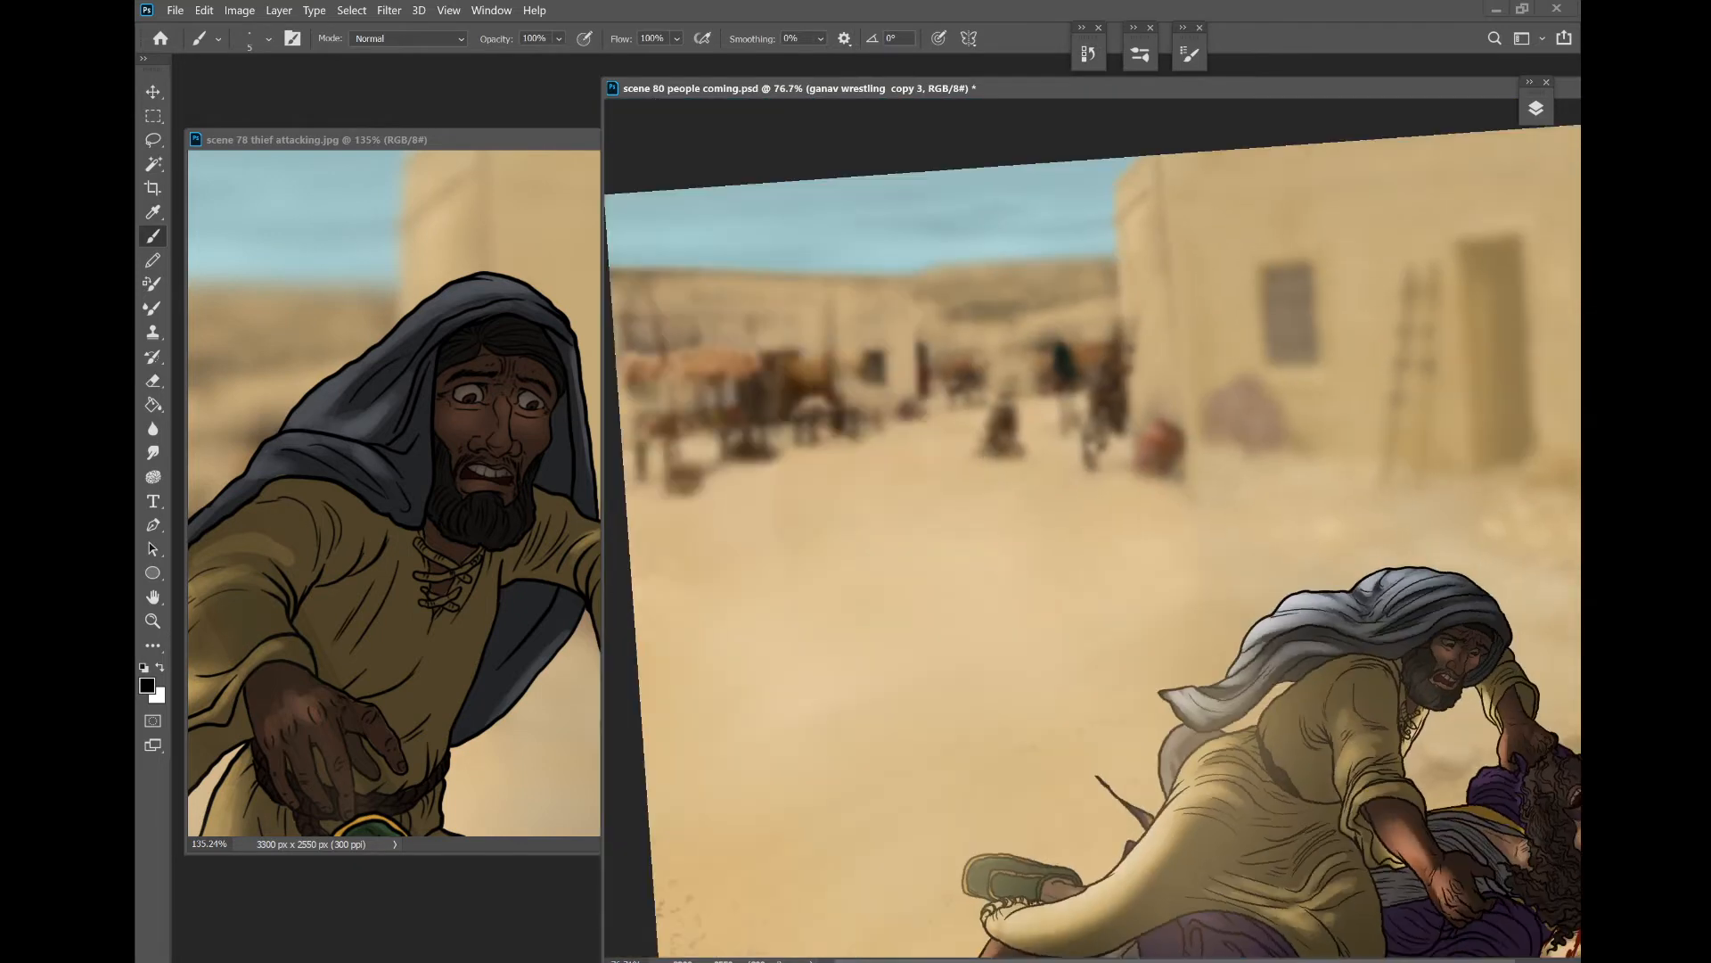
pyautogui.click(1088, 54)
pyautogui.click(968, 105)
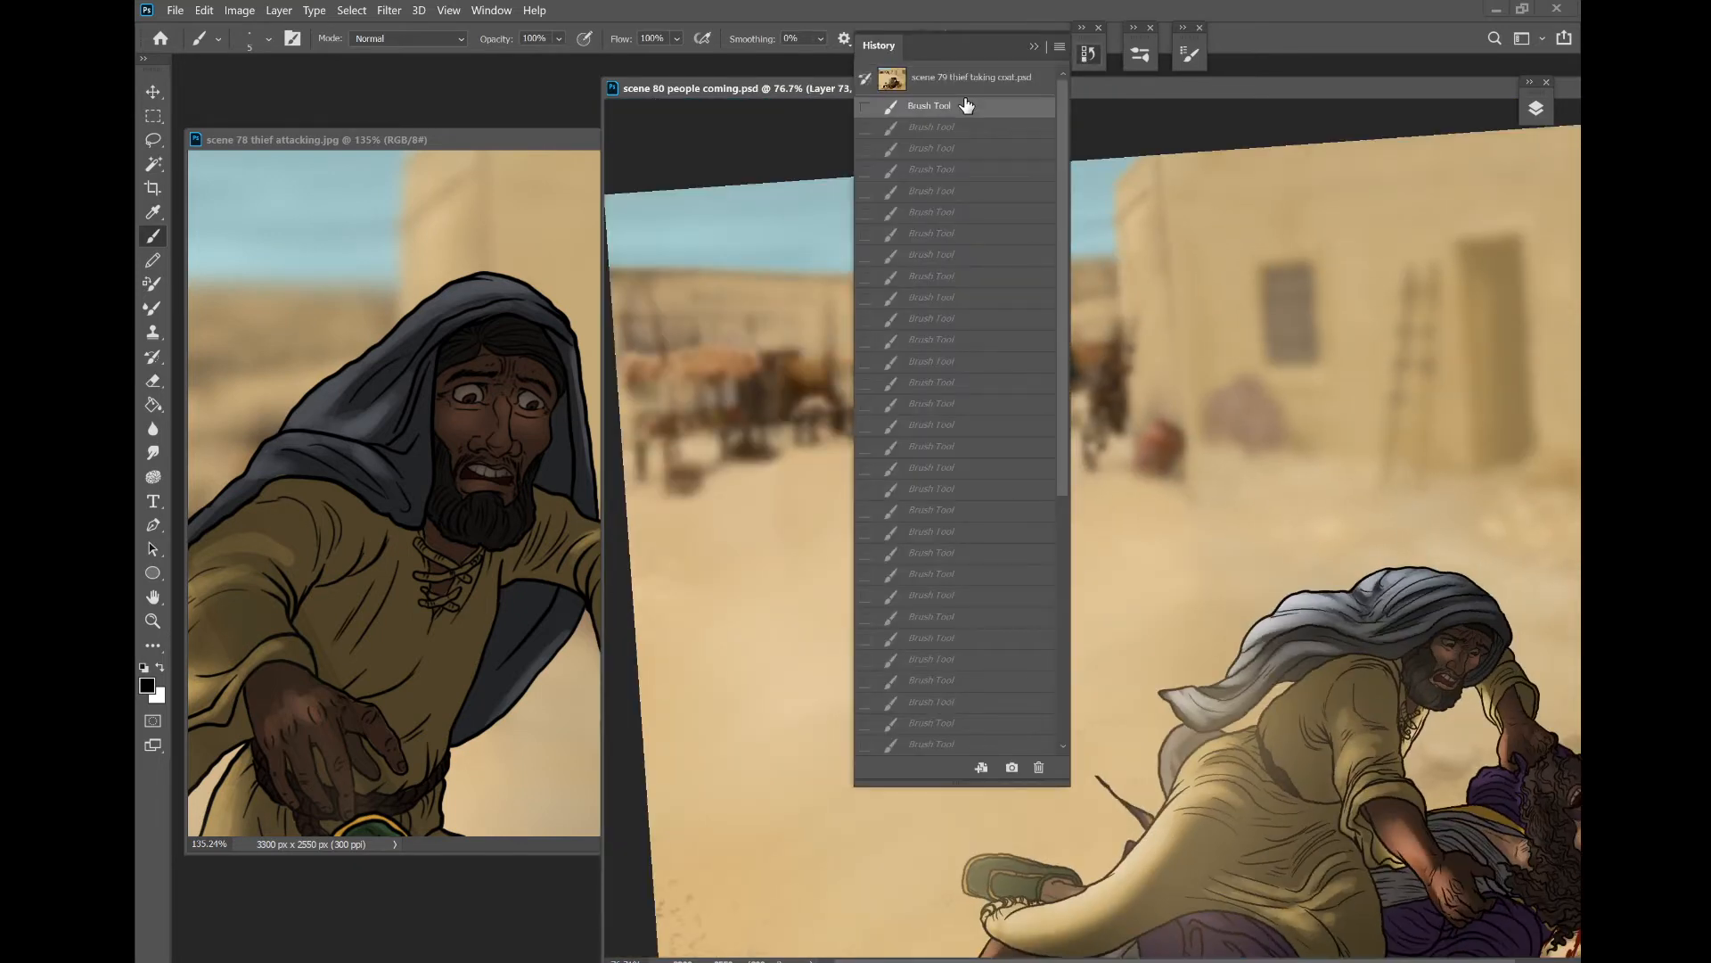
pyautogui.click(1034, 45)
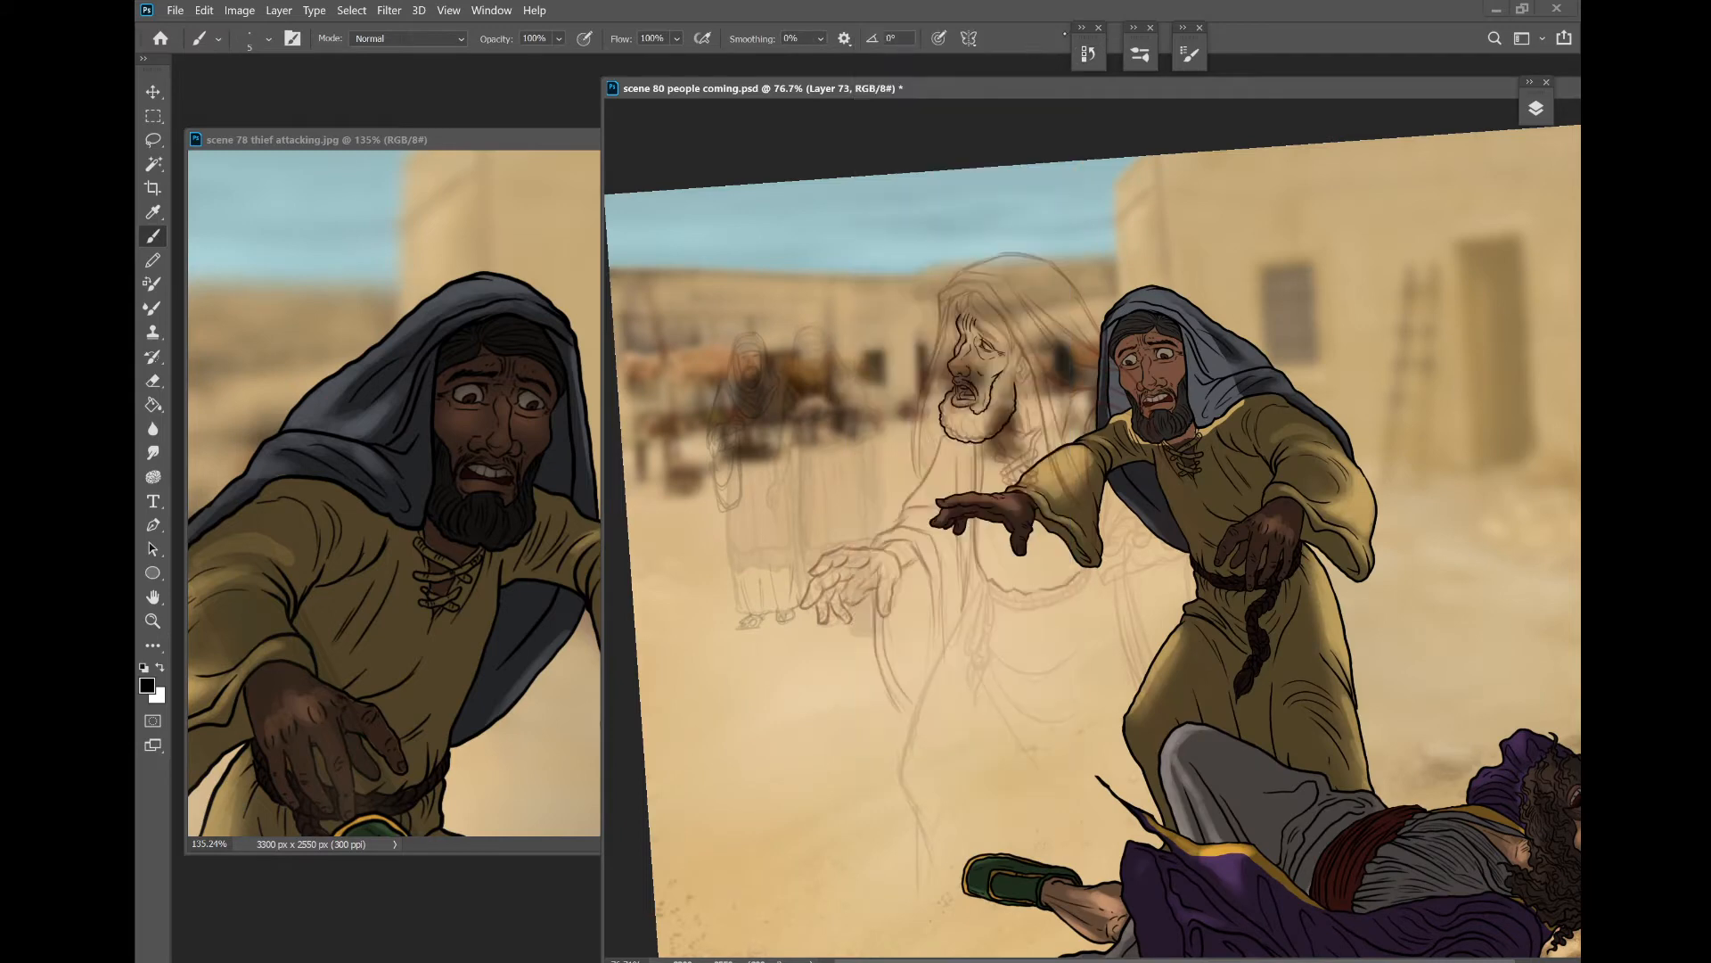
# - Add a thin test brush stroke on Layer 73 beside the bearded man's neck and check it in the history
pyautogui.scroll(5, 1092, 528)
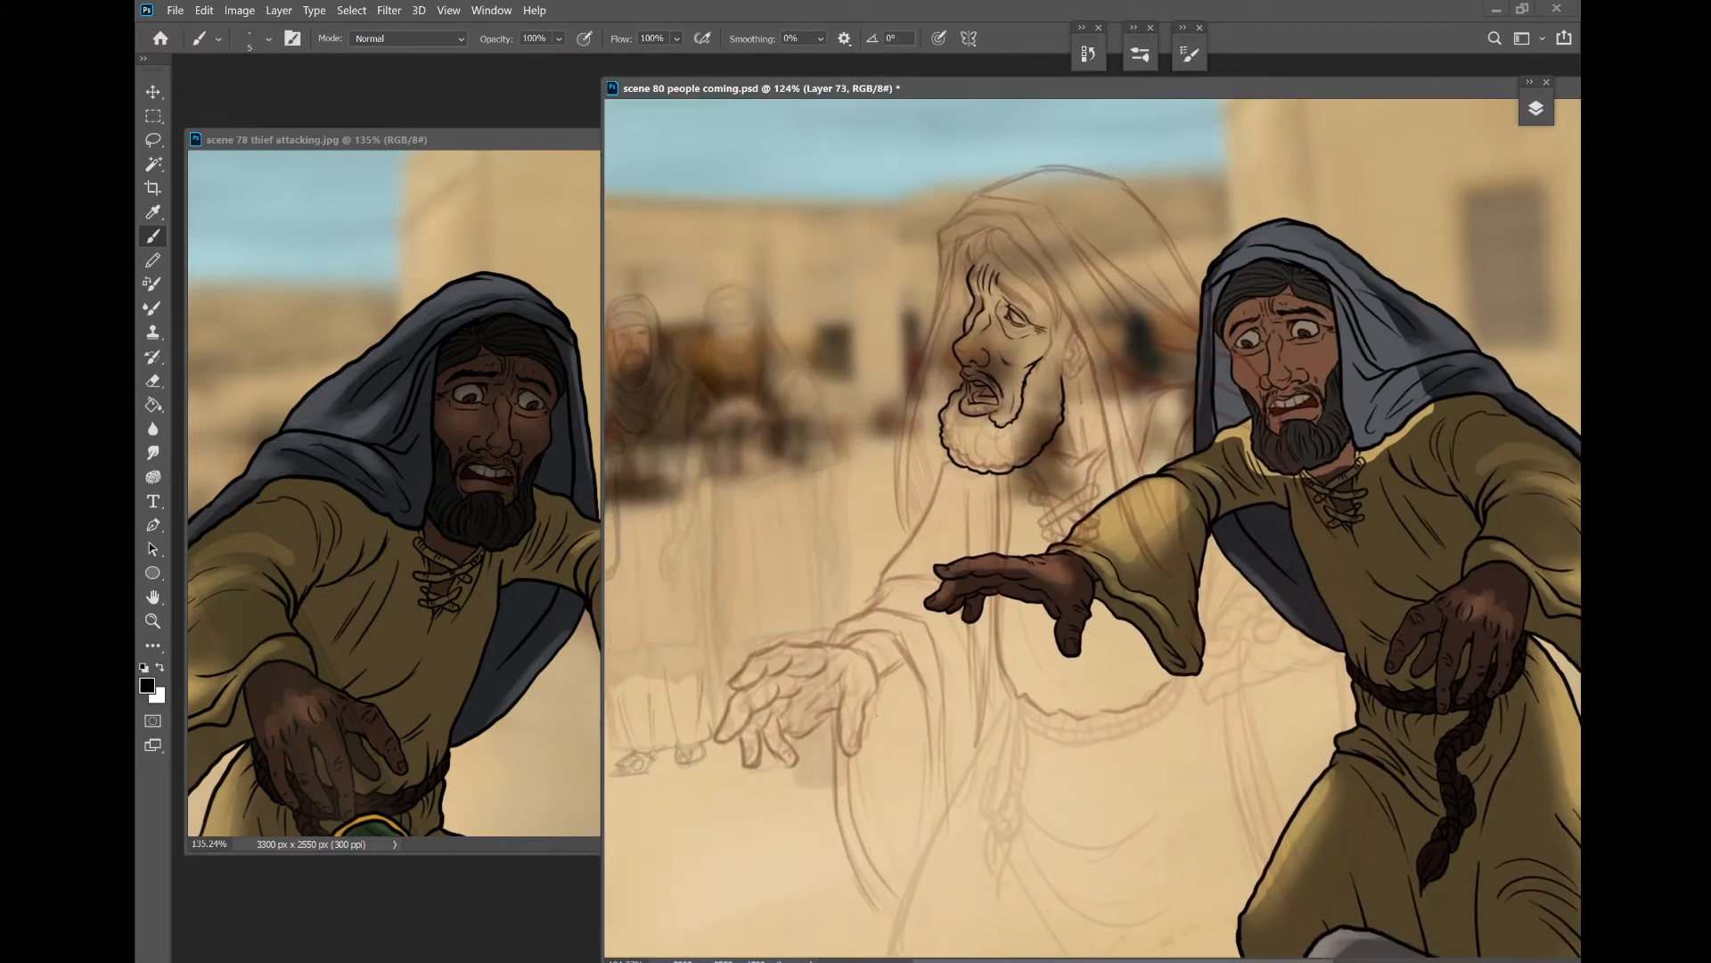
pyautogui.scroll(2, 1203, 562)
pyautogui.click(1087, 54)
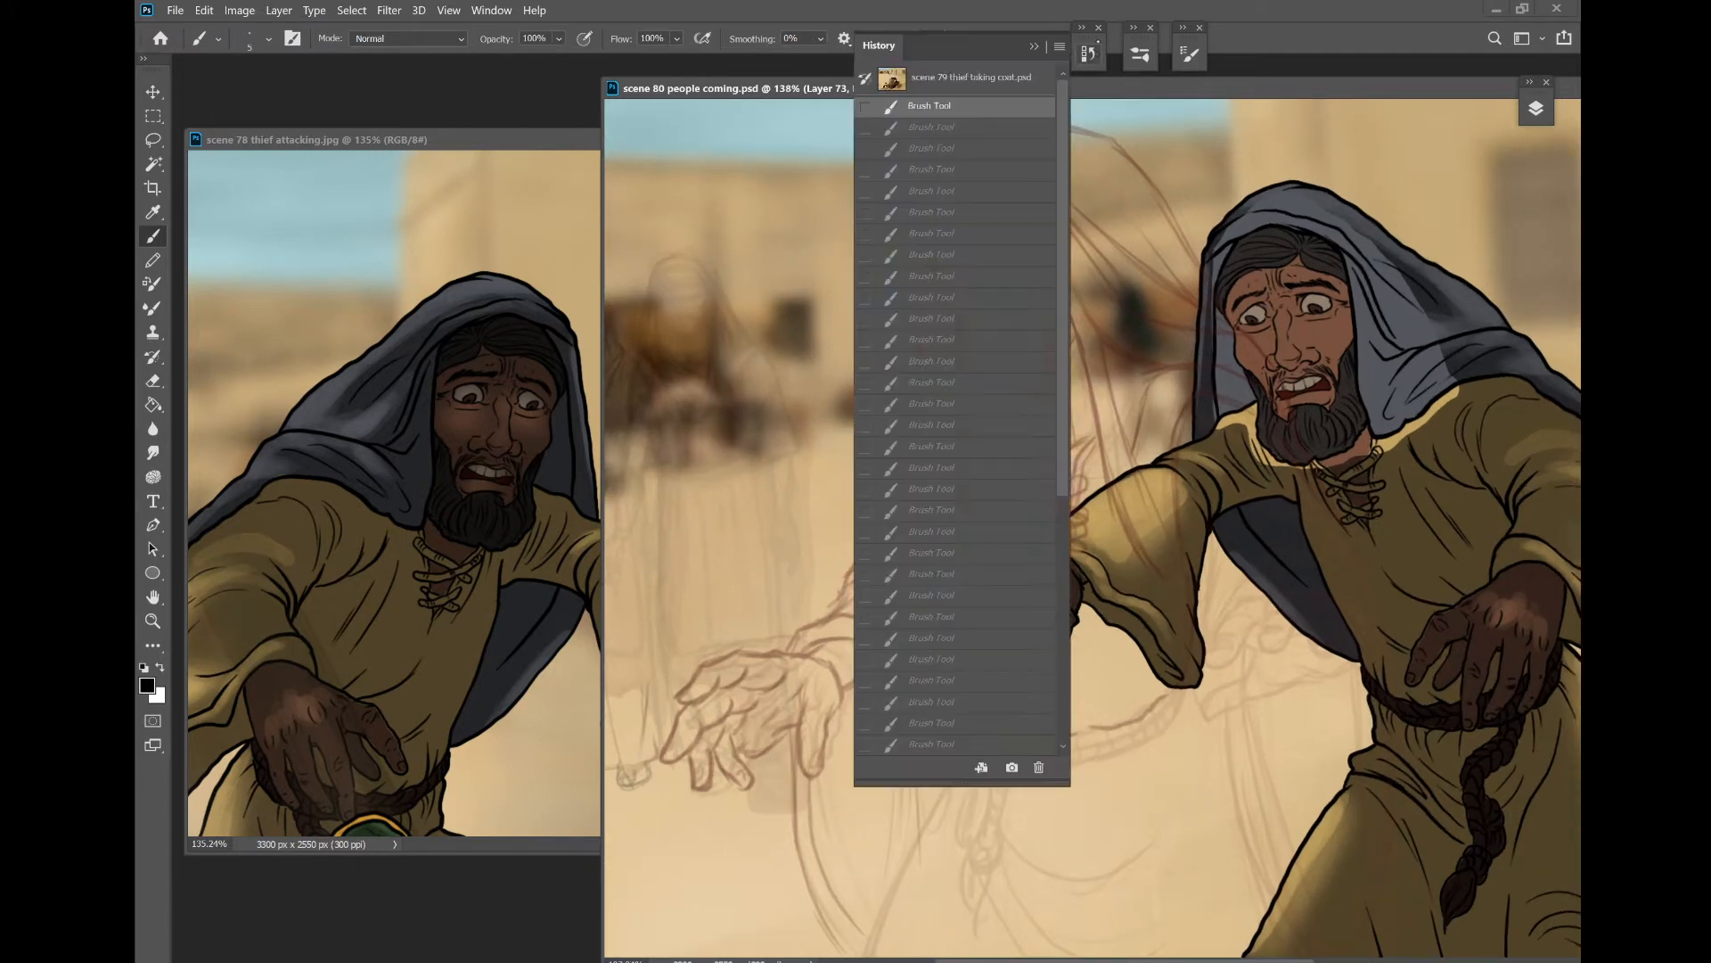
pyautogui.moveTo(1046, 450); pyautogui.dragTo(1058, 444)
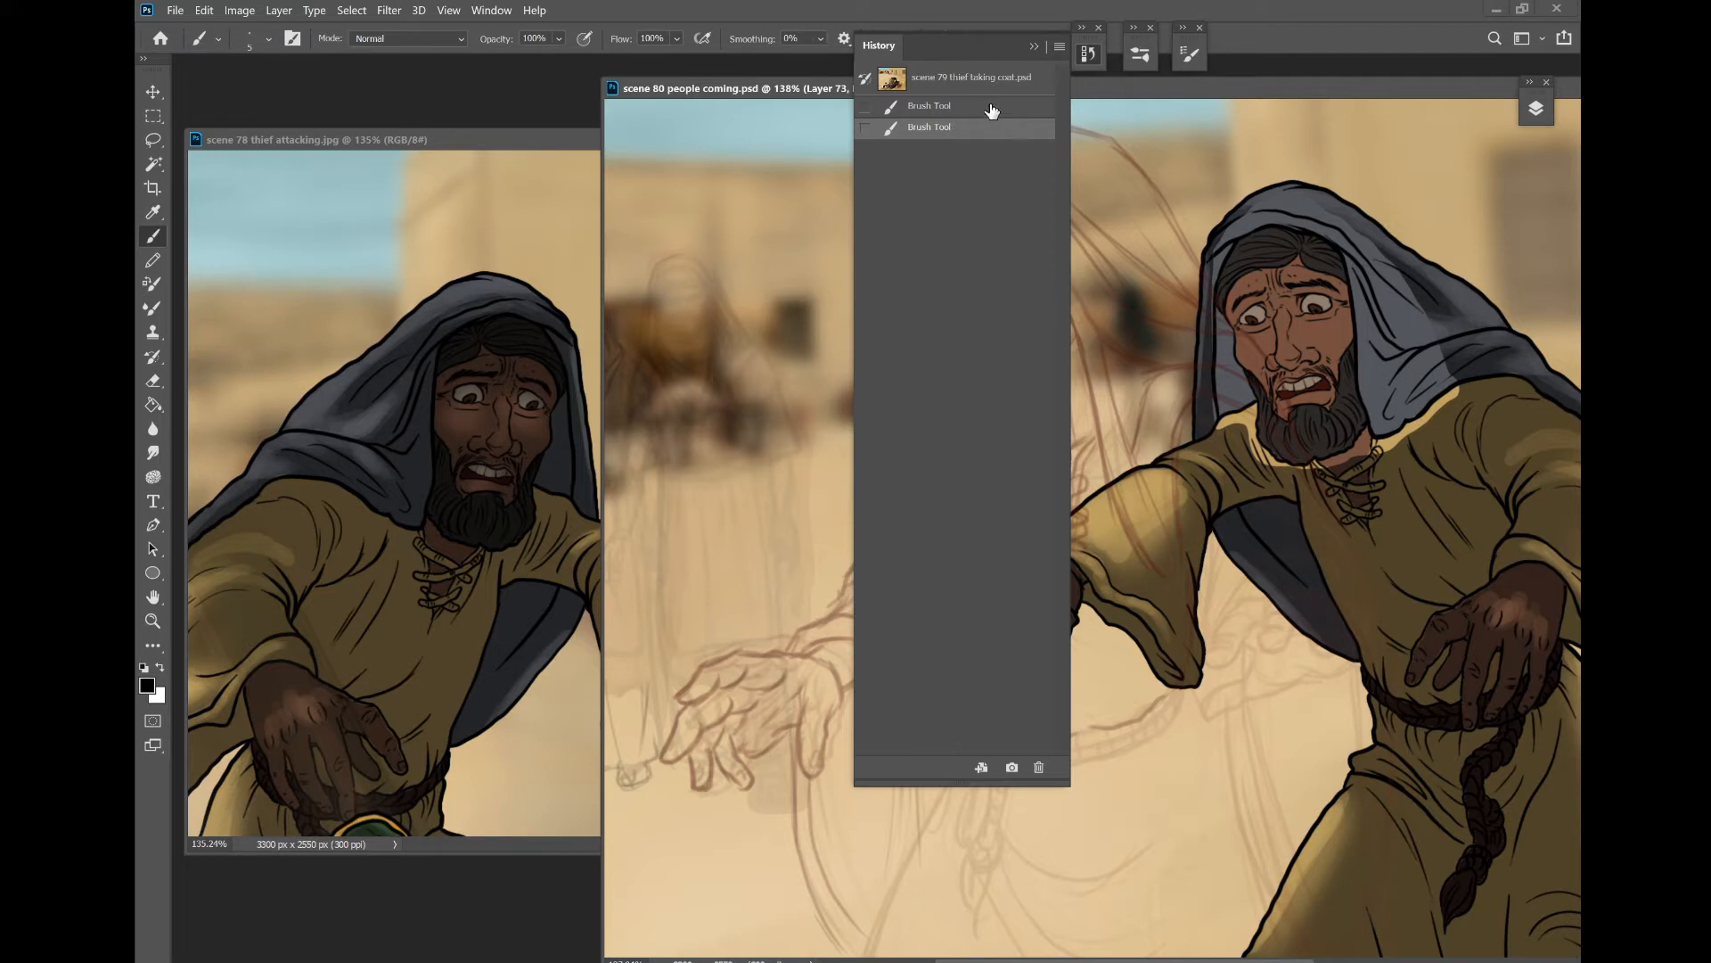
pyautogui.click(1034, 46)
# - Revert the document to the opening snapshot once more and restore the most recent Brush Tool state
pyautogui.click(1087, 54)
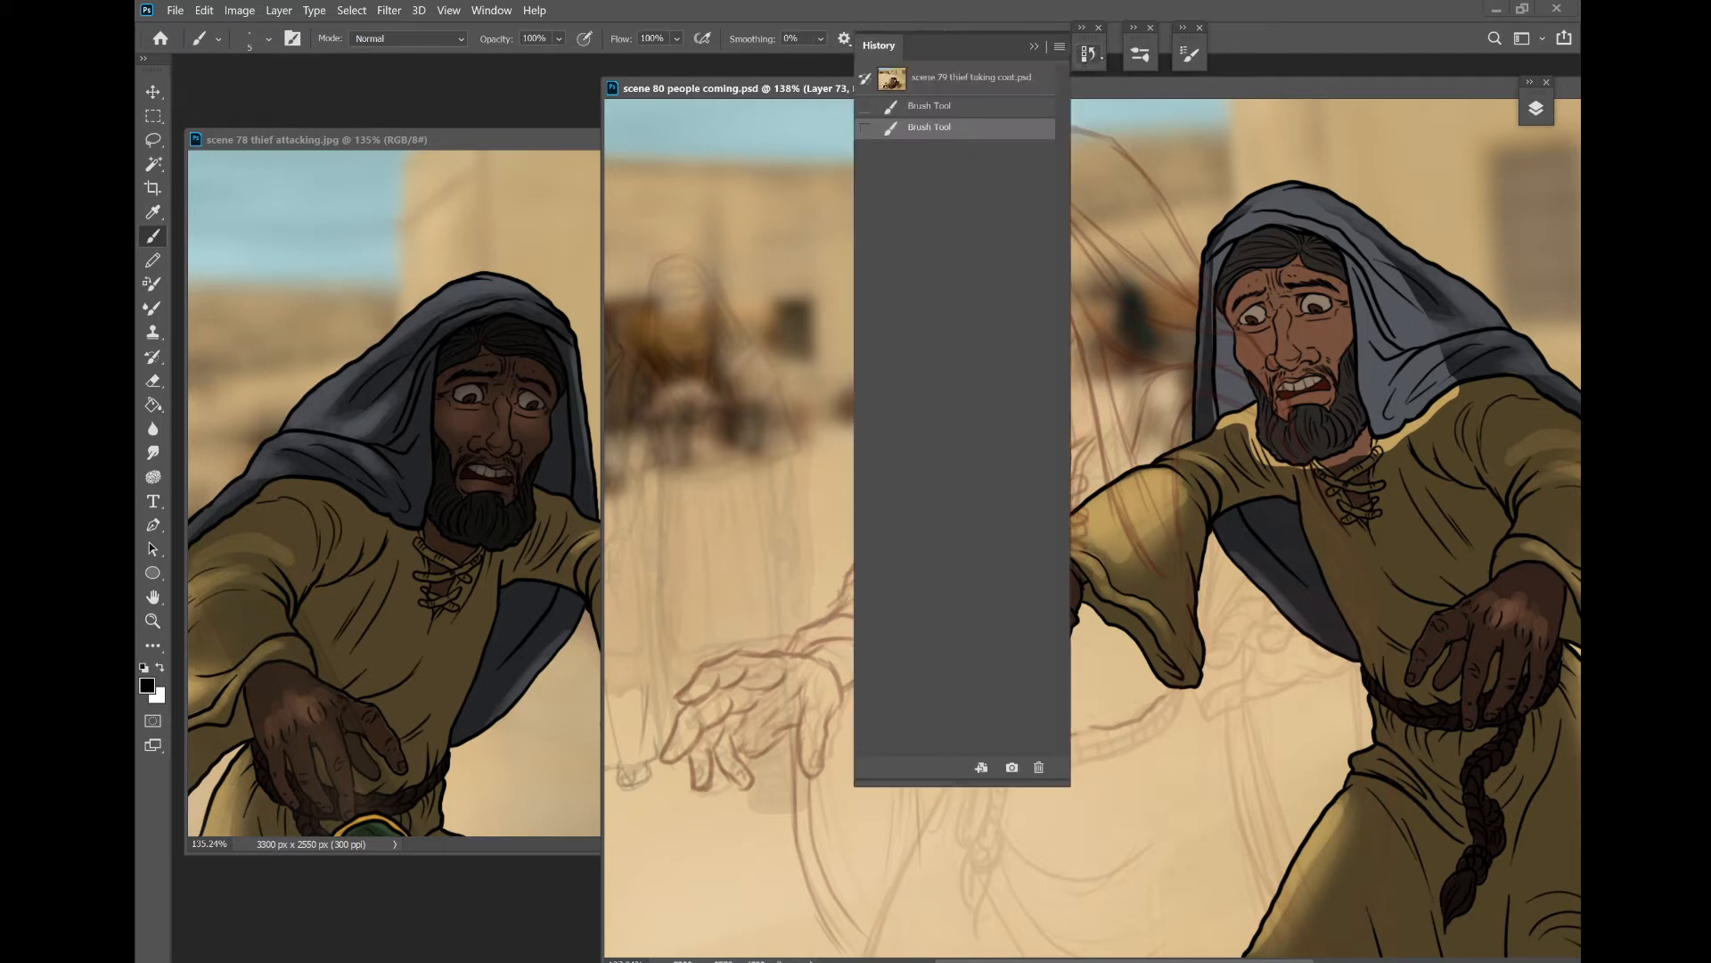
pyautogui.click(932, 107)
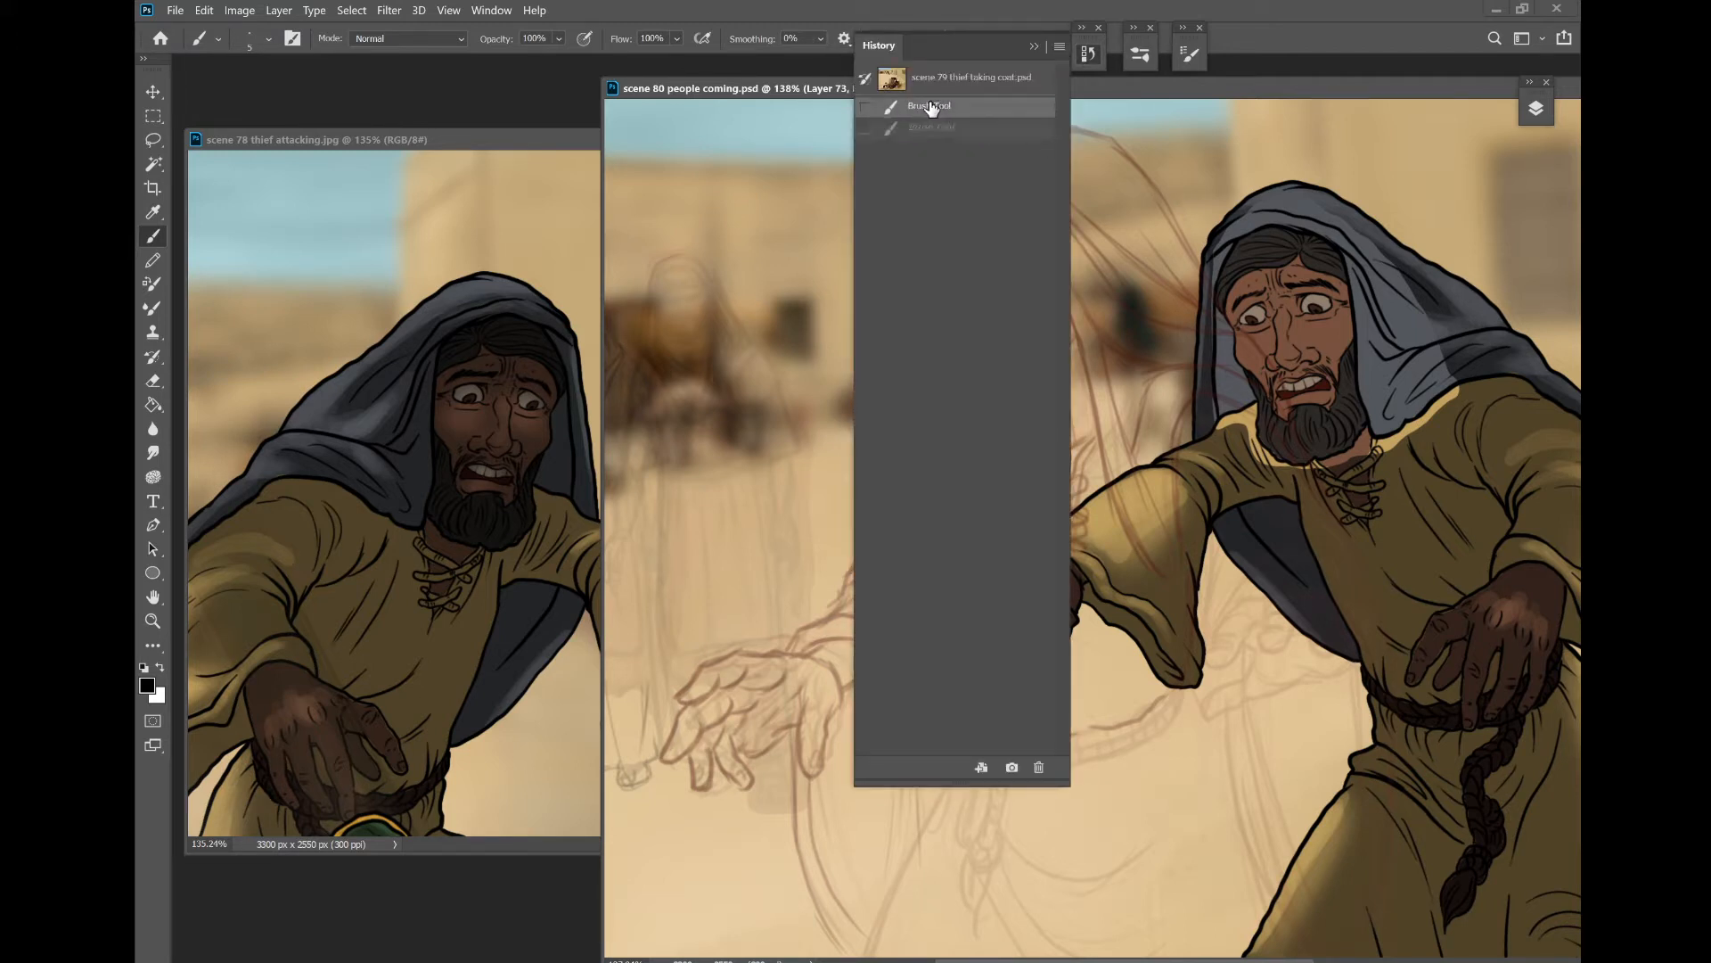
pyautogui.click(980, 79)
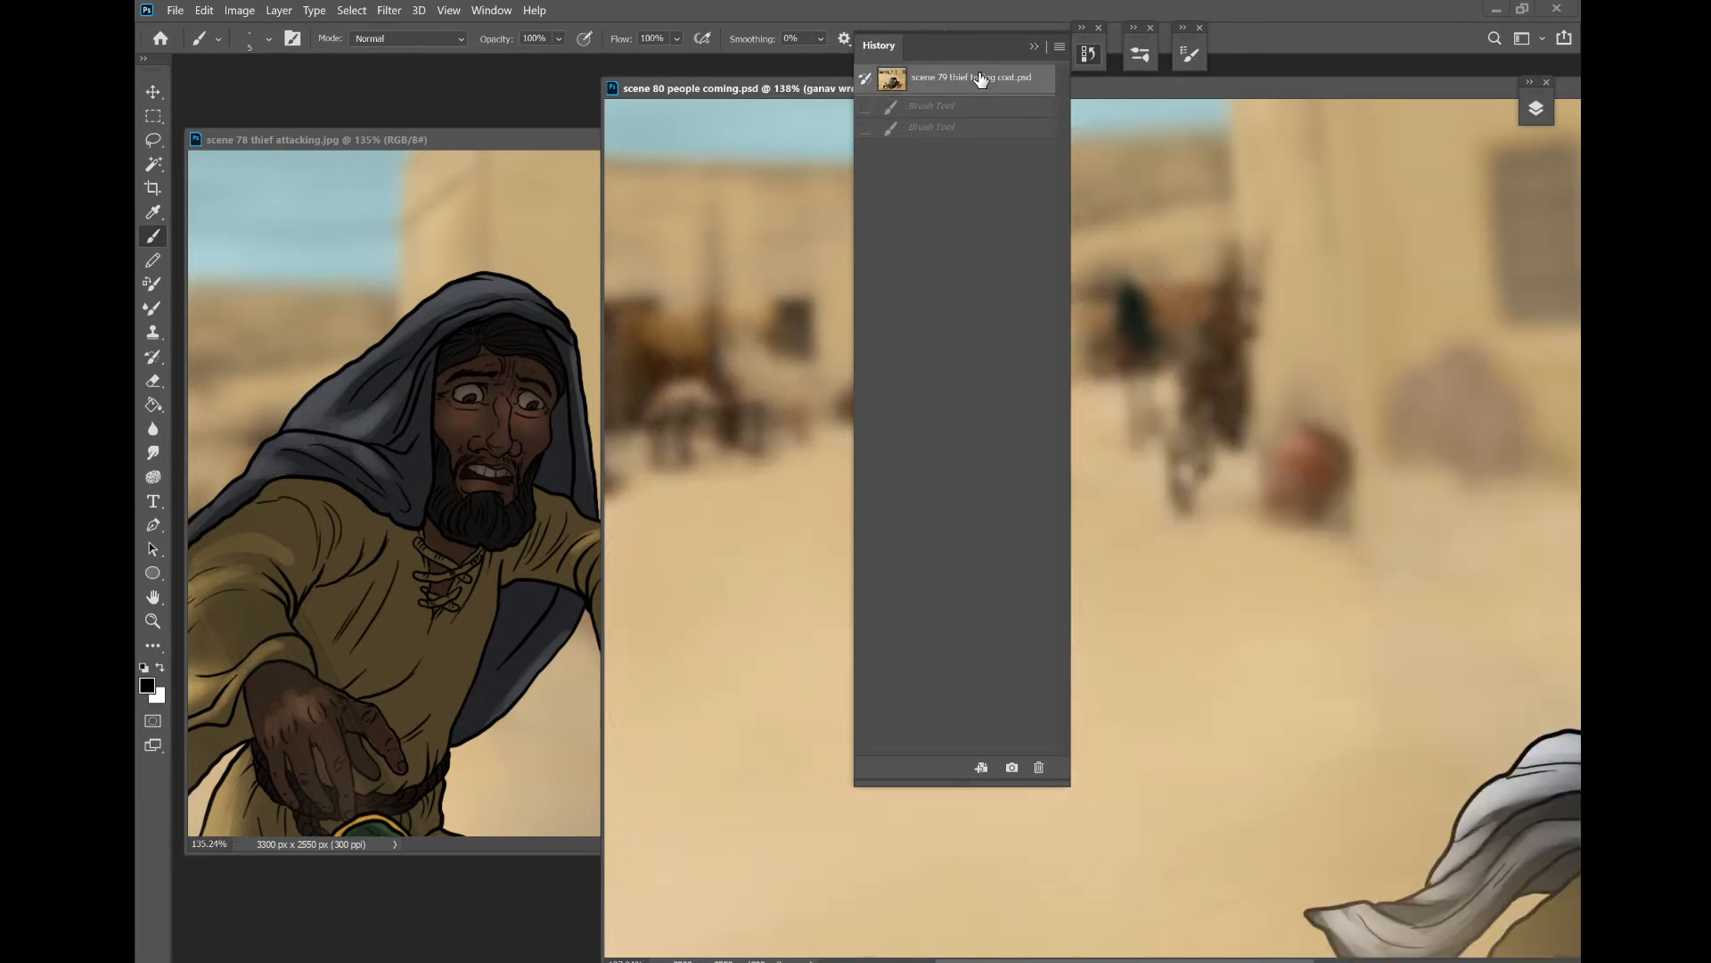
pyautogui.click(1034, 46)
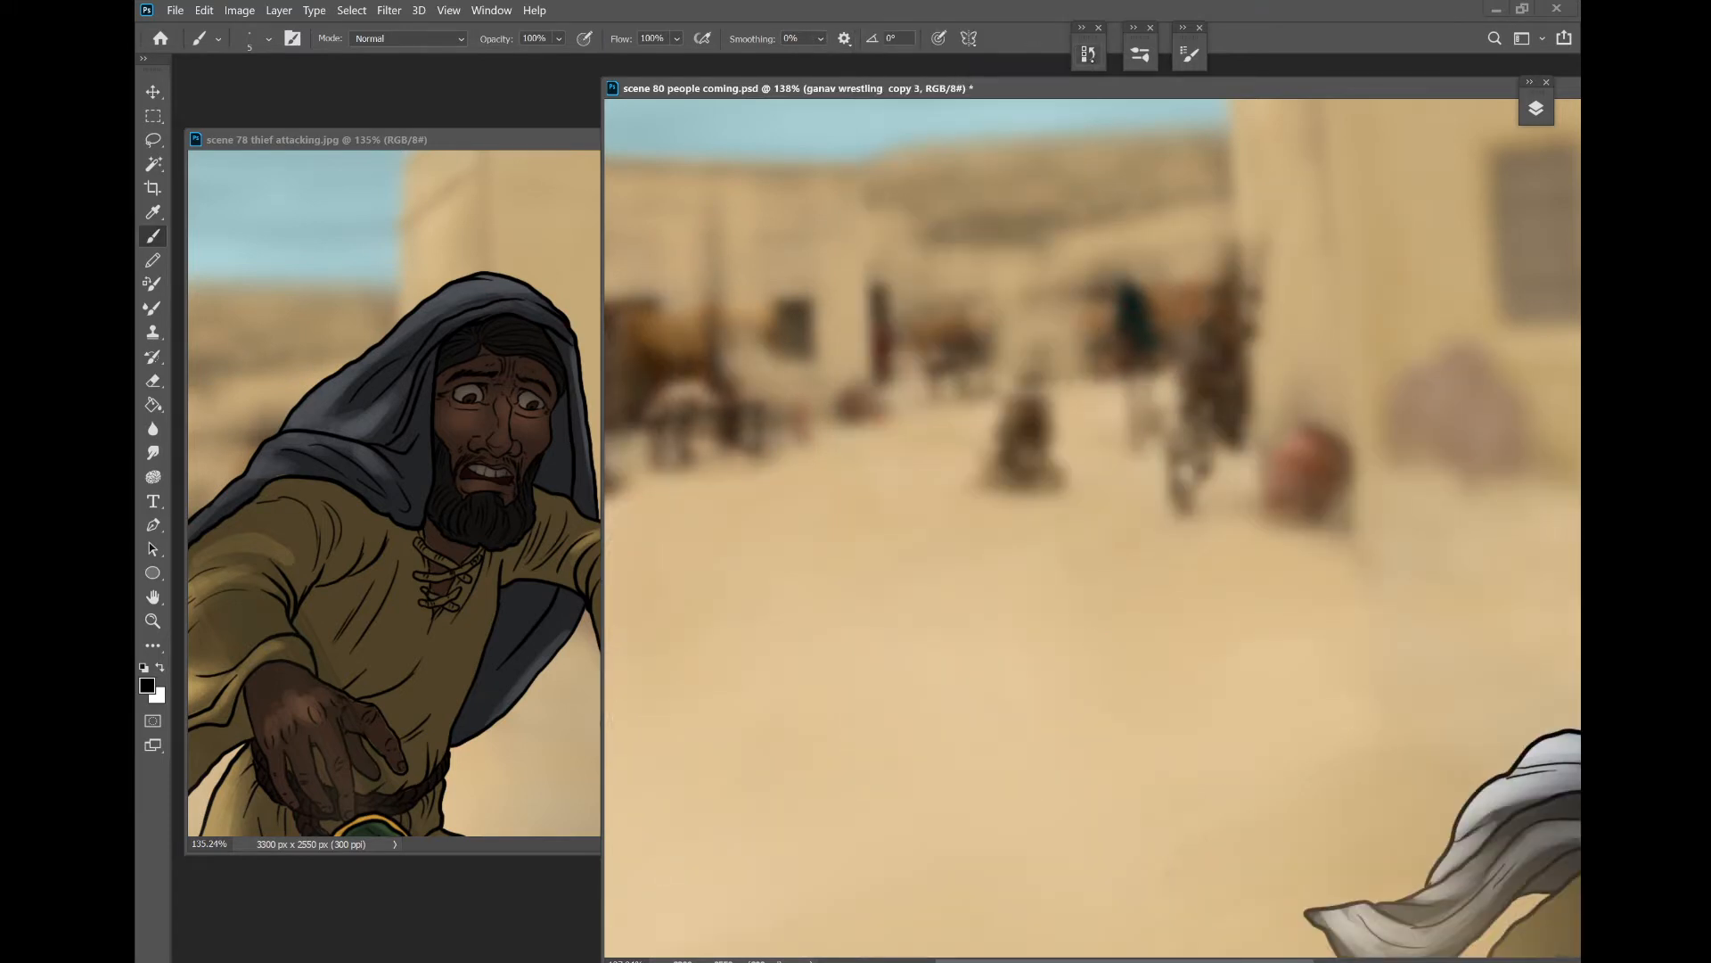
pyautogui.click(1088, 54)
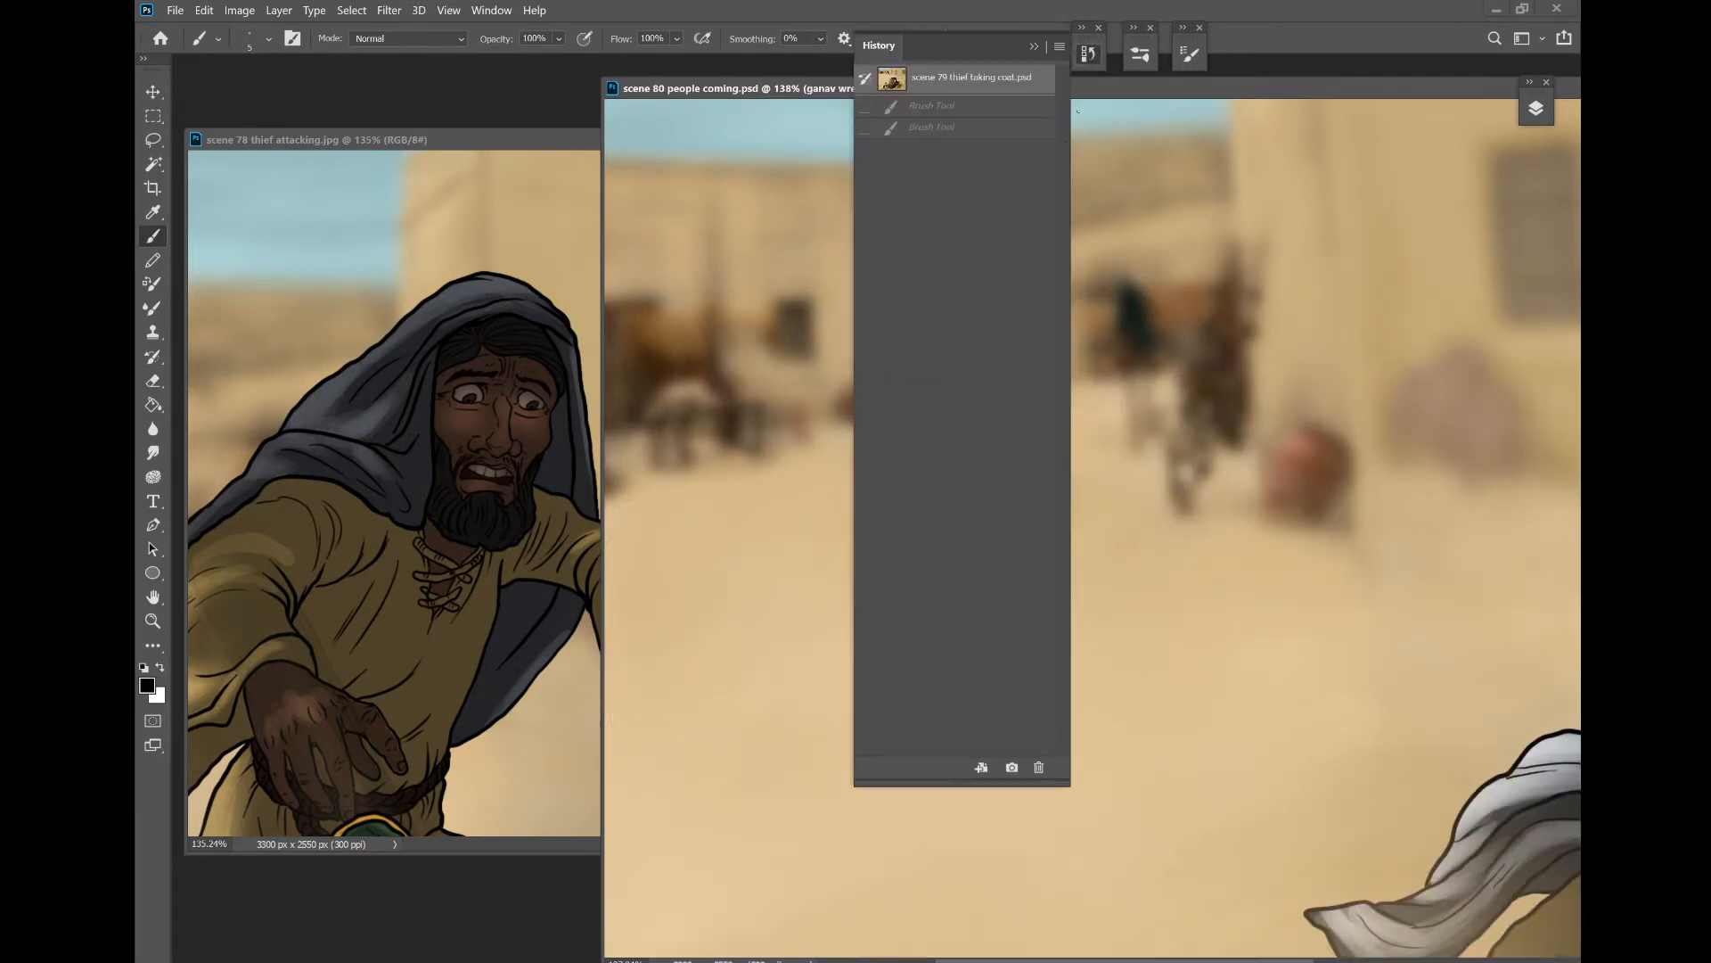
pyautogui.click(979, 125)
pyautogui.click(1034, 45)
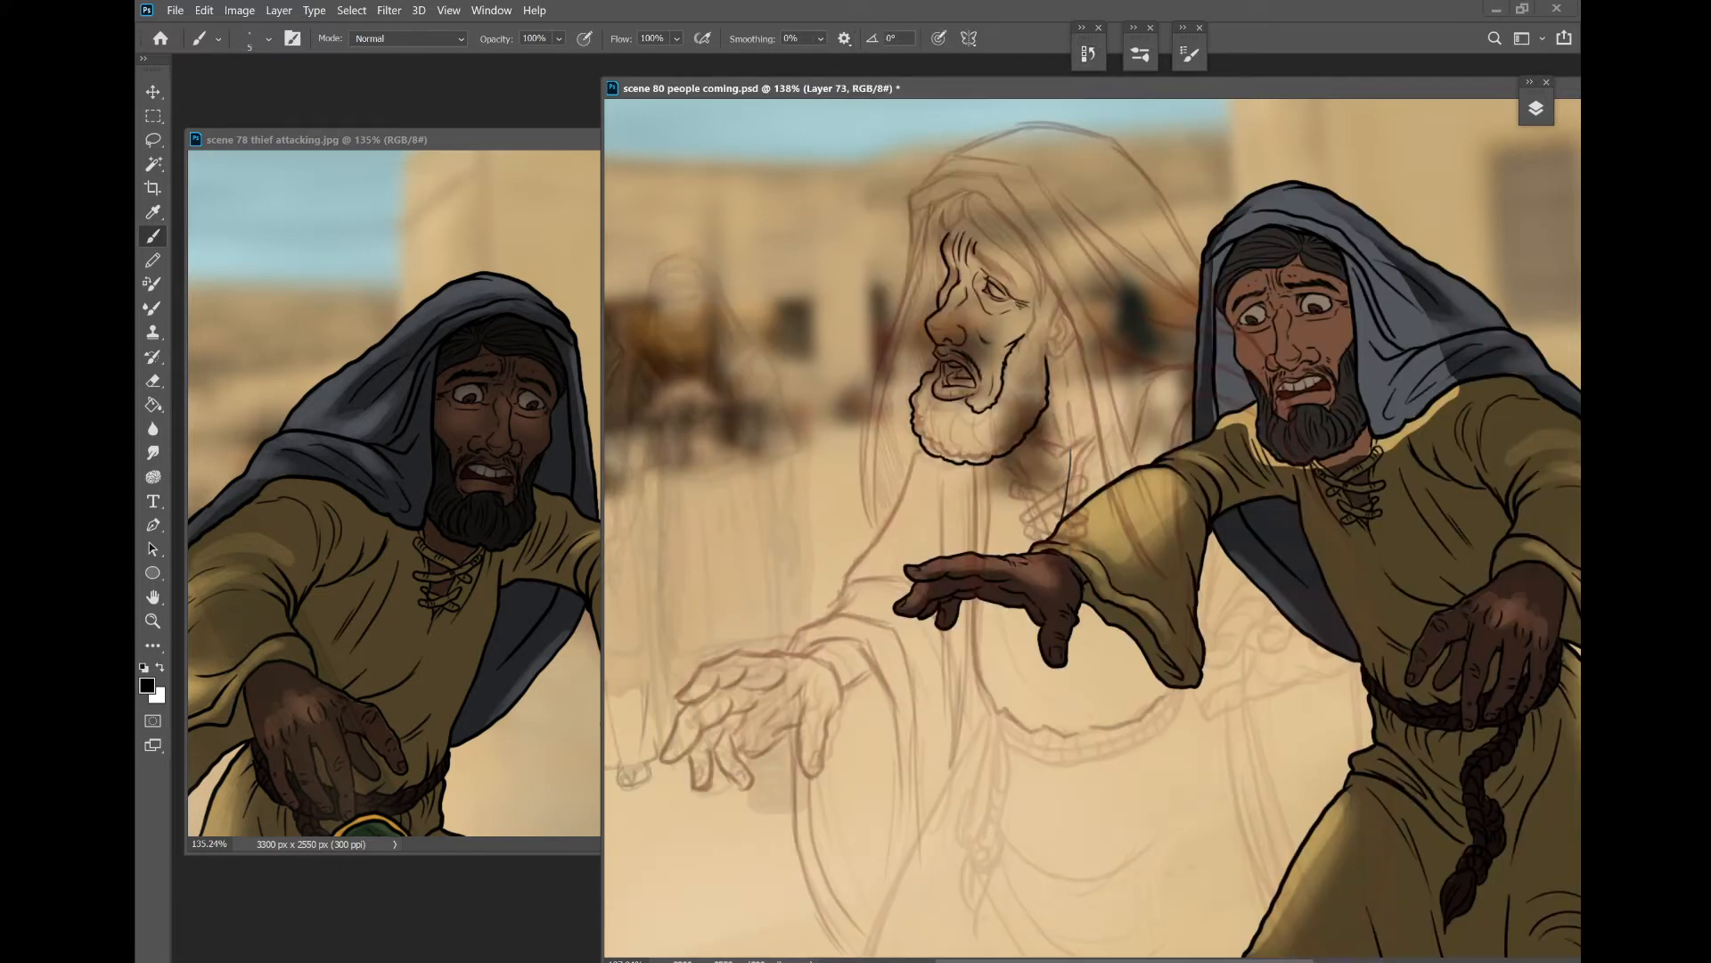
# - Ink the bearded man's far eye and the irises of both eyes with the 5 px Hard Round Pressure Size brush
pyautogui.scroll(3, 1093, 528)
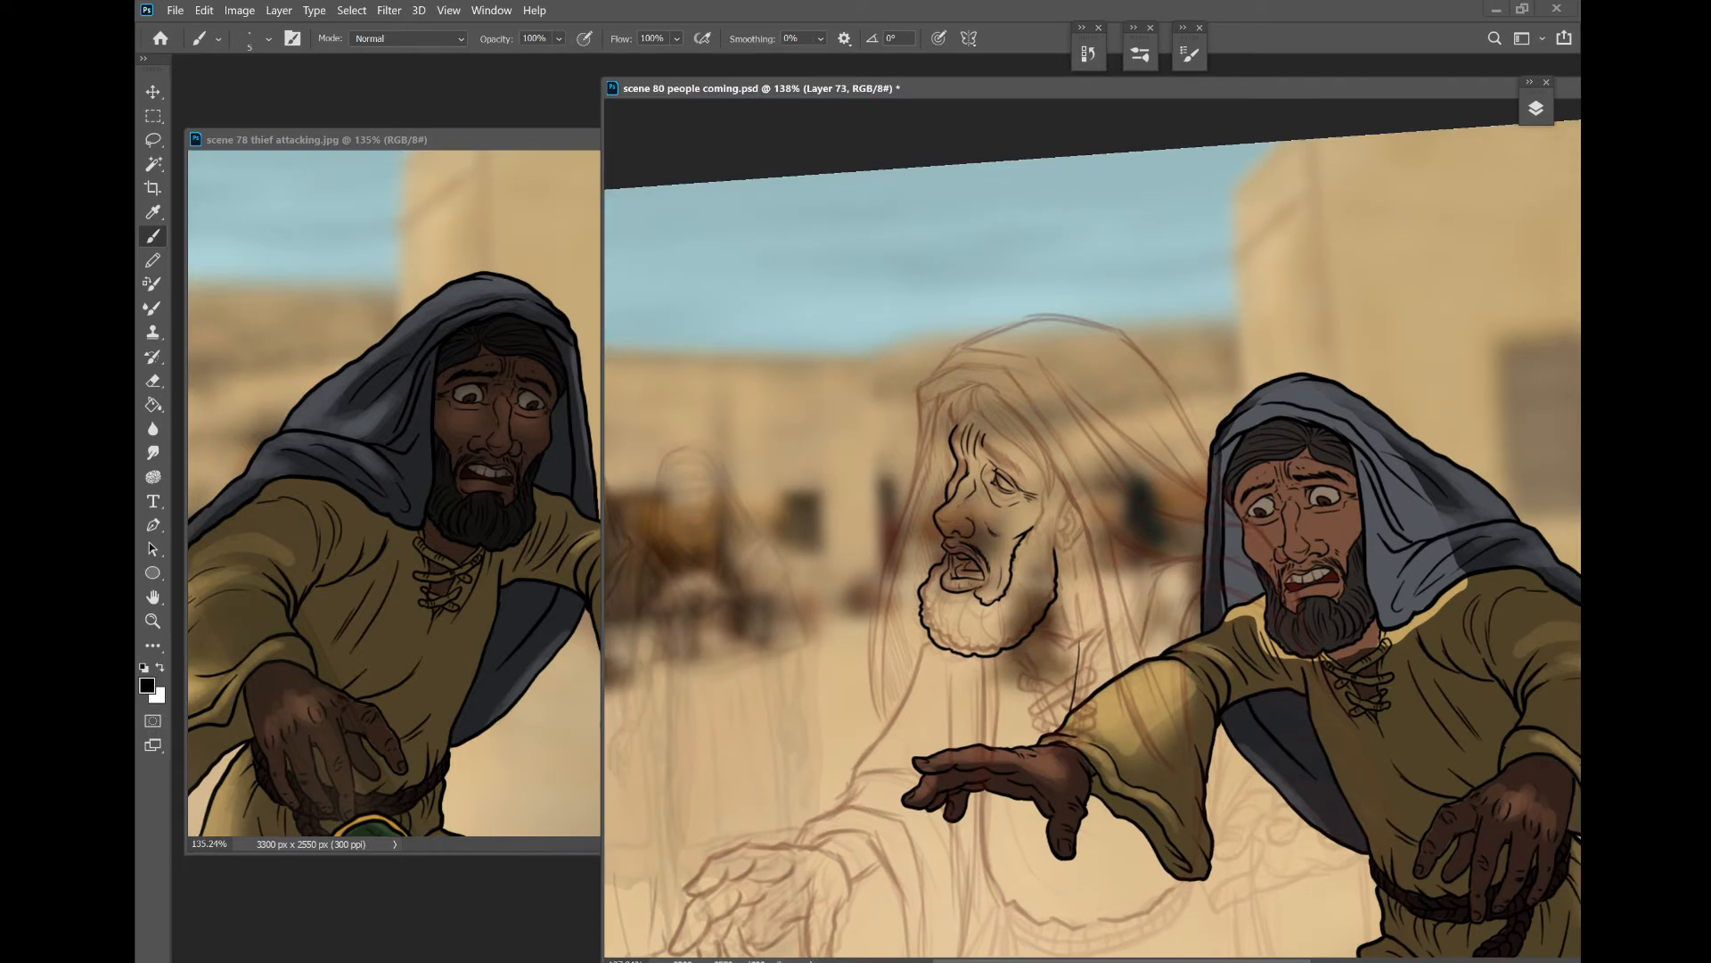
pyautogui.scroll(3, 1093, 528)
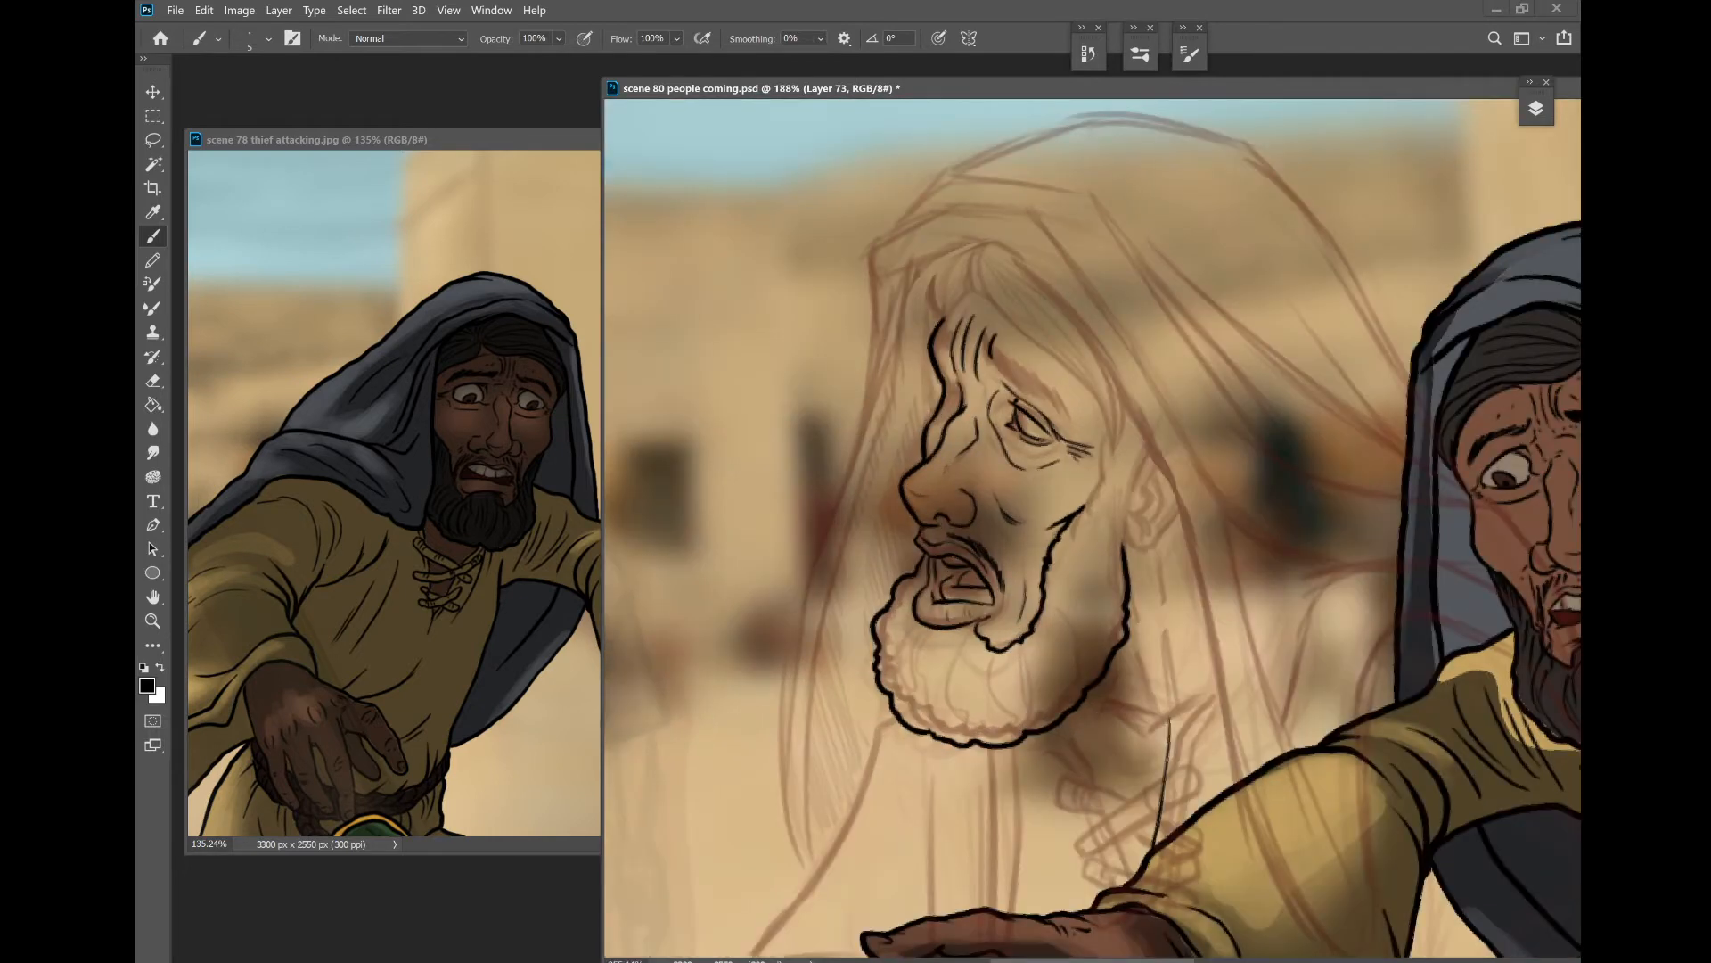
pyautogui.scroll(2, 936, 338)
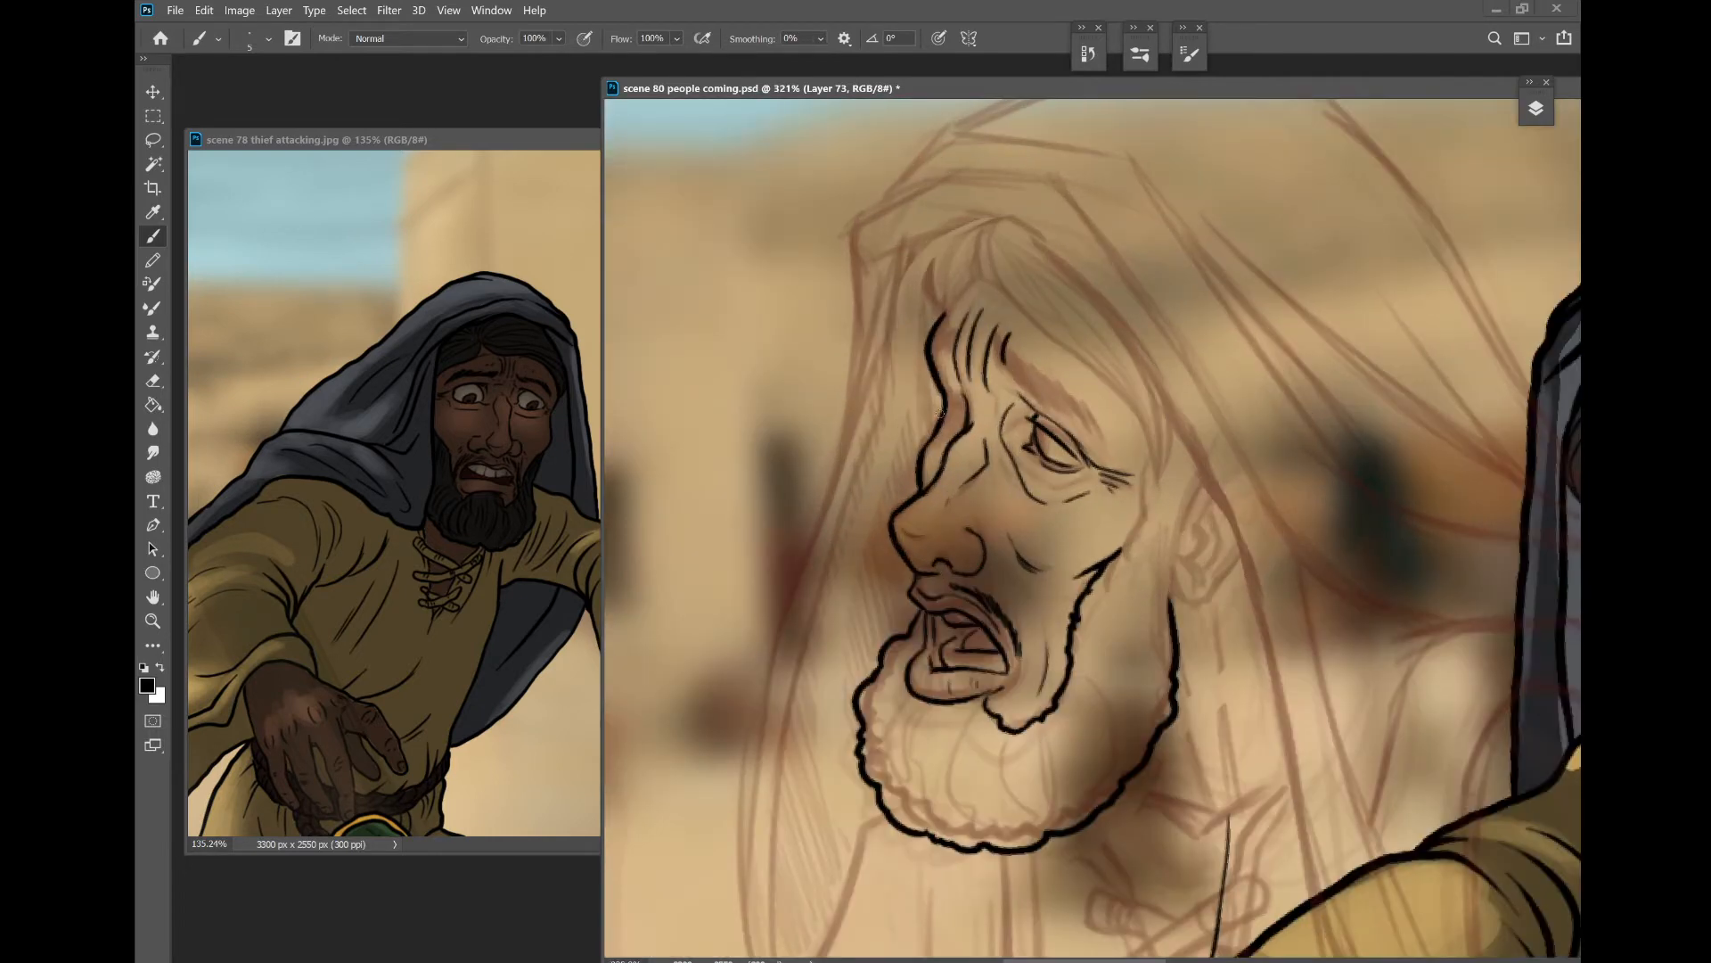
pyautogui.click(269, 40)
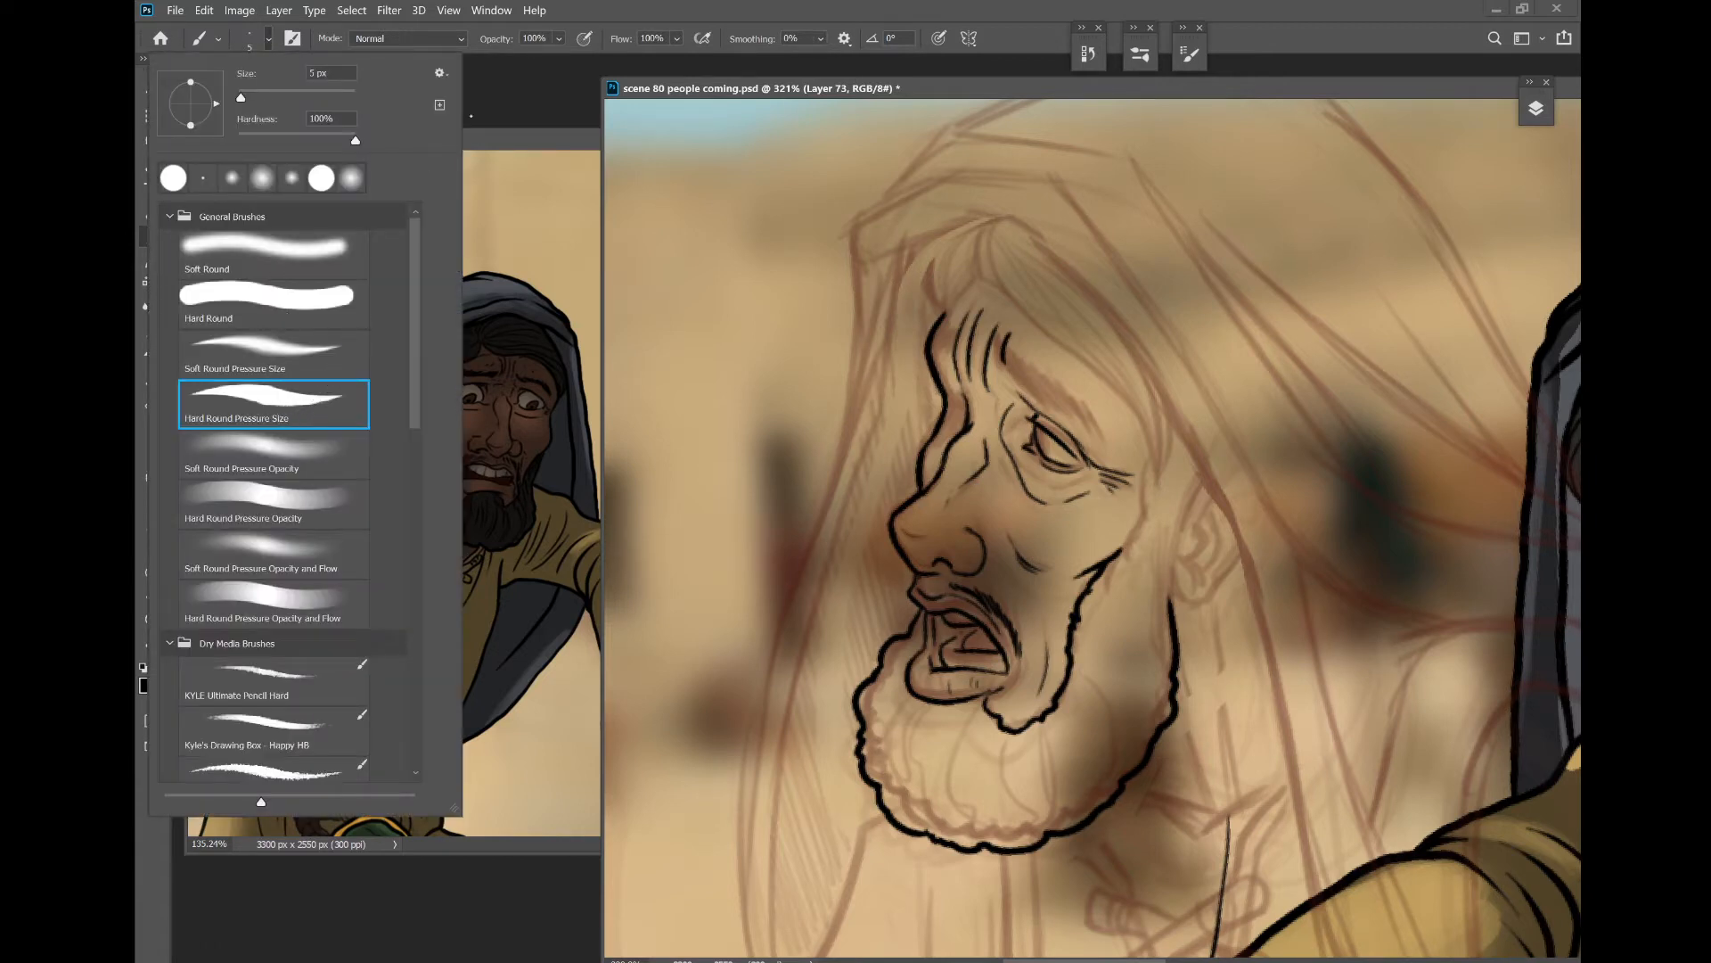
pyautogui.click(788, 88)
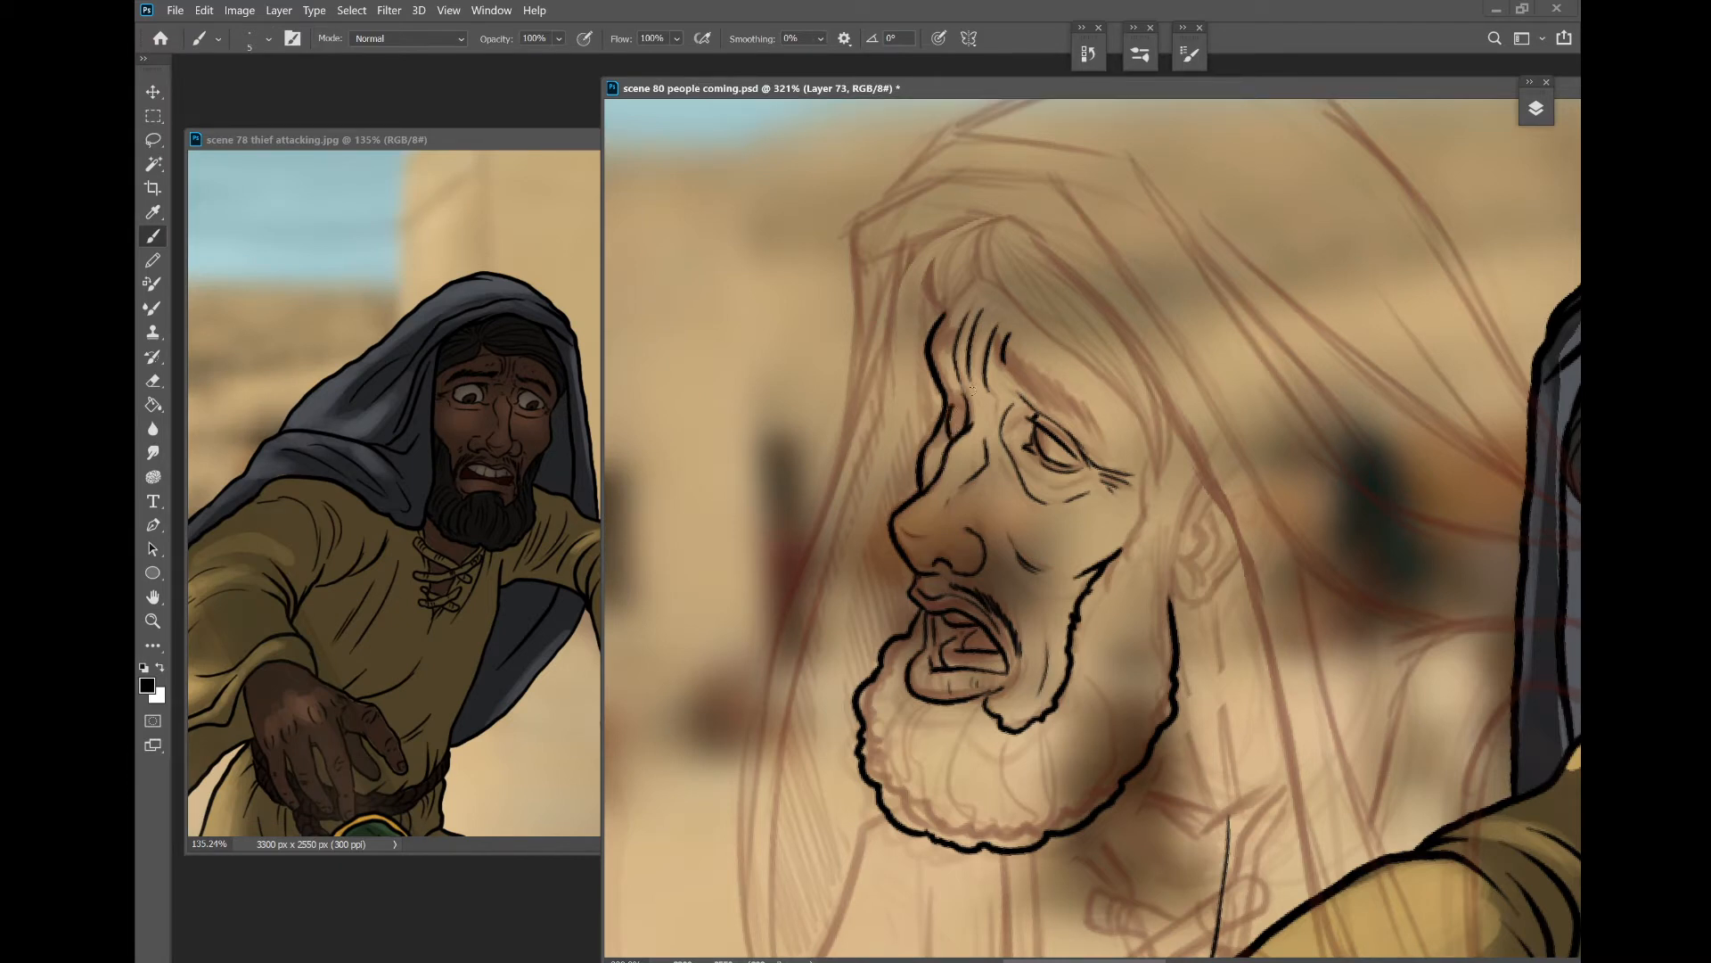
pyautogui.moveTo(948, 424)
pyautogui.mouseDown()
pyautogui.moveTo(966, 411)
pyautogui.moveTo(958, 427)
pyautogui.moveTo(1049, 450)
pyautogui.moveTo(944, 444)
pyautogui.moveTo(963, 377)
pyautogui.moveTo(895, 393)
pyautogui.moveTo(930, 414)
pyautogui.mouseUp()
pyautogui.press('e')
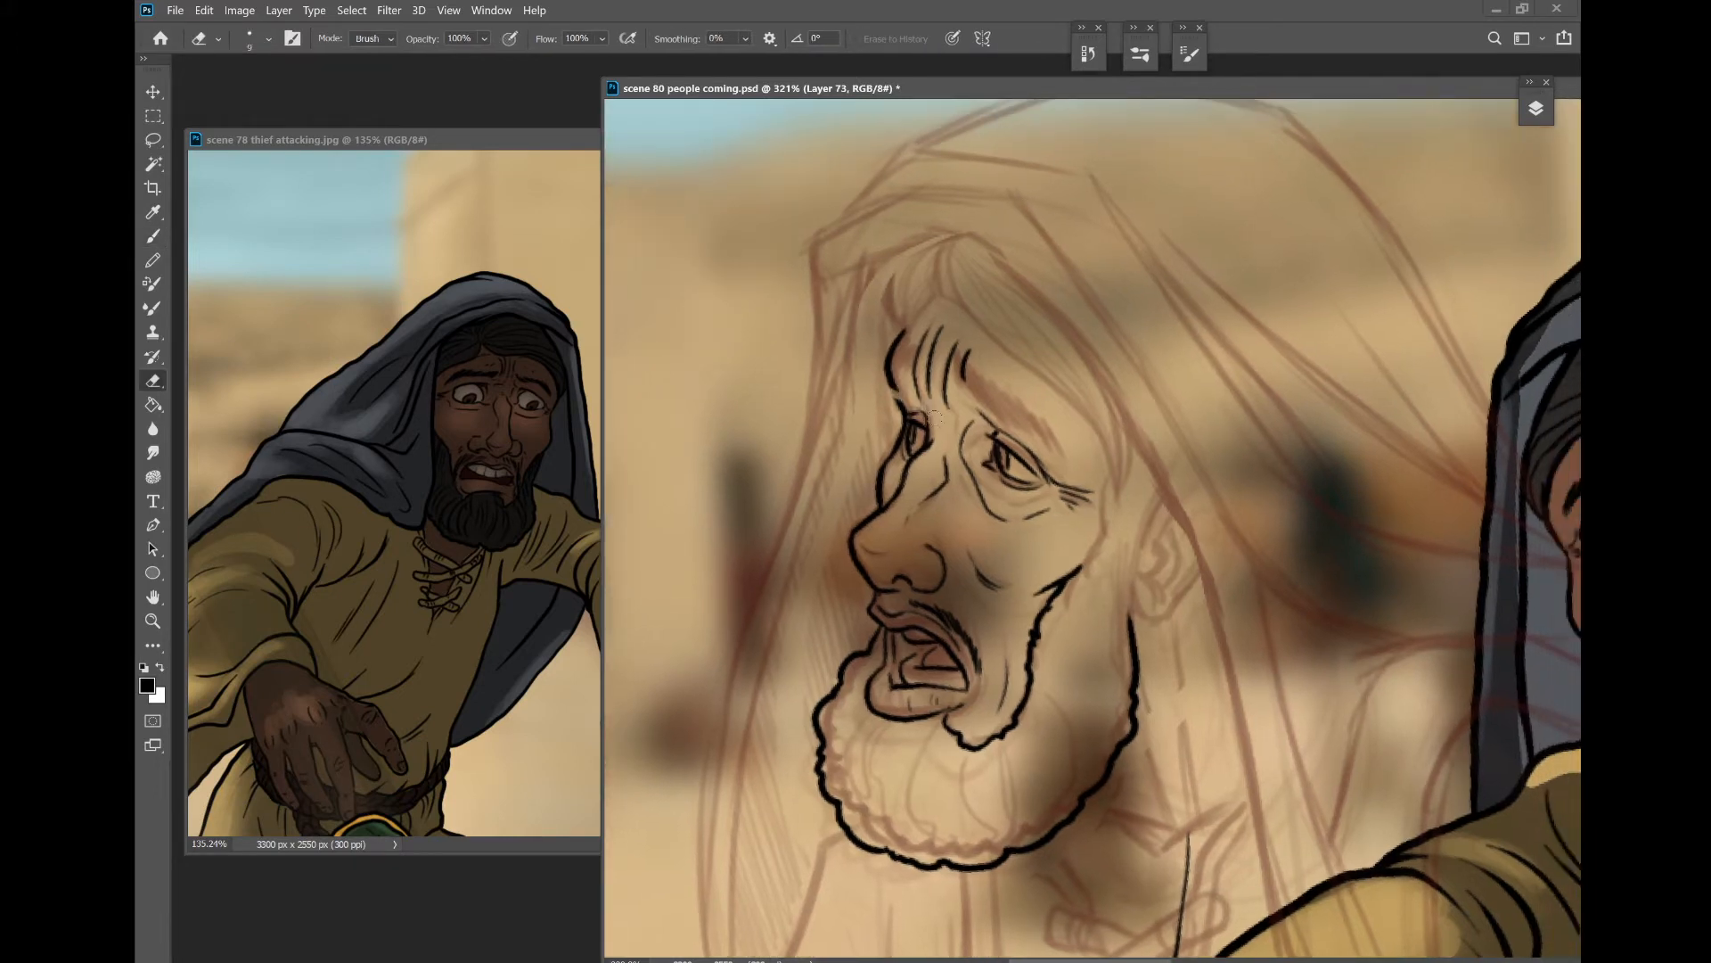
pyautogui.hotkey('ctrl', 'z')
pyautogui.scroll(-2, 956, 408)
pyautogui.scroll(2, 957, 408)
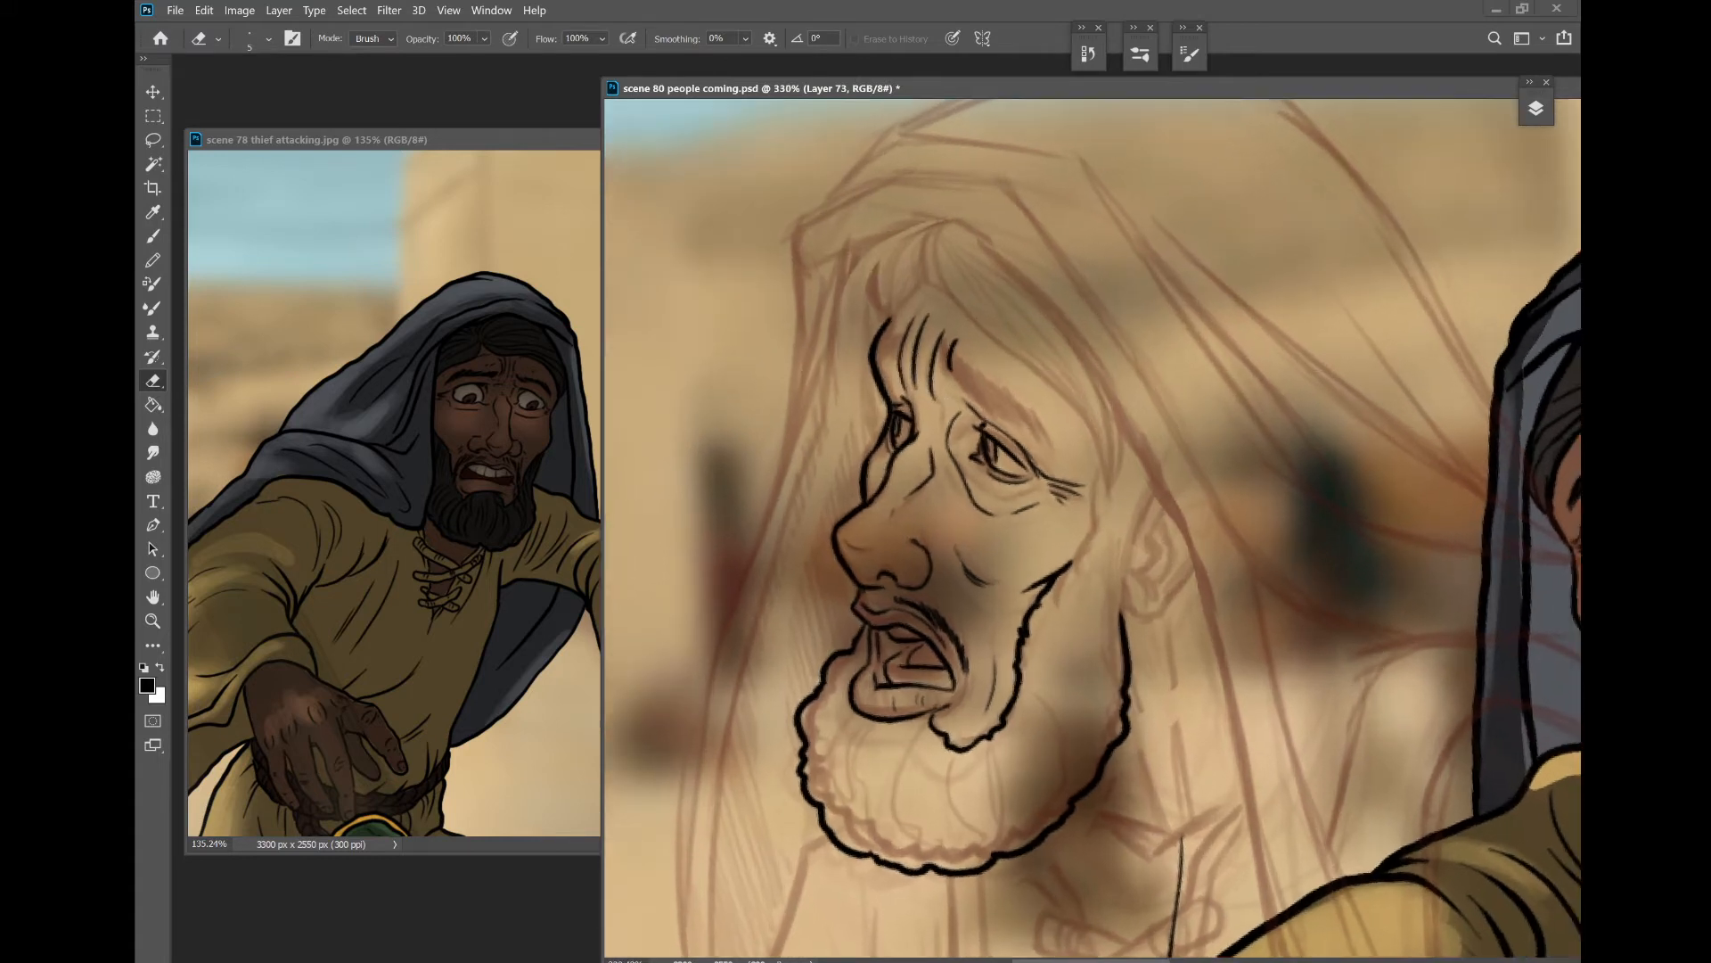
# - Ink the bearded man's thick, slanting eyebrows with short dark strokes over the sketch
pyautogui.press('b')
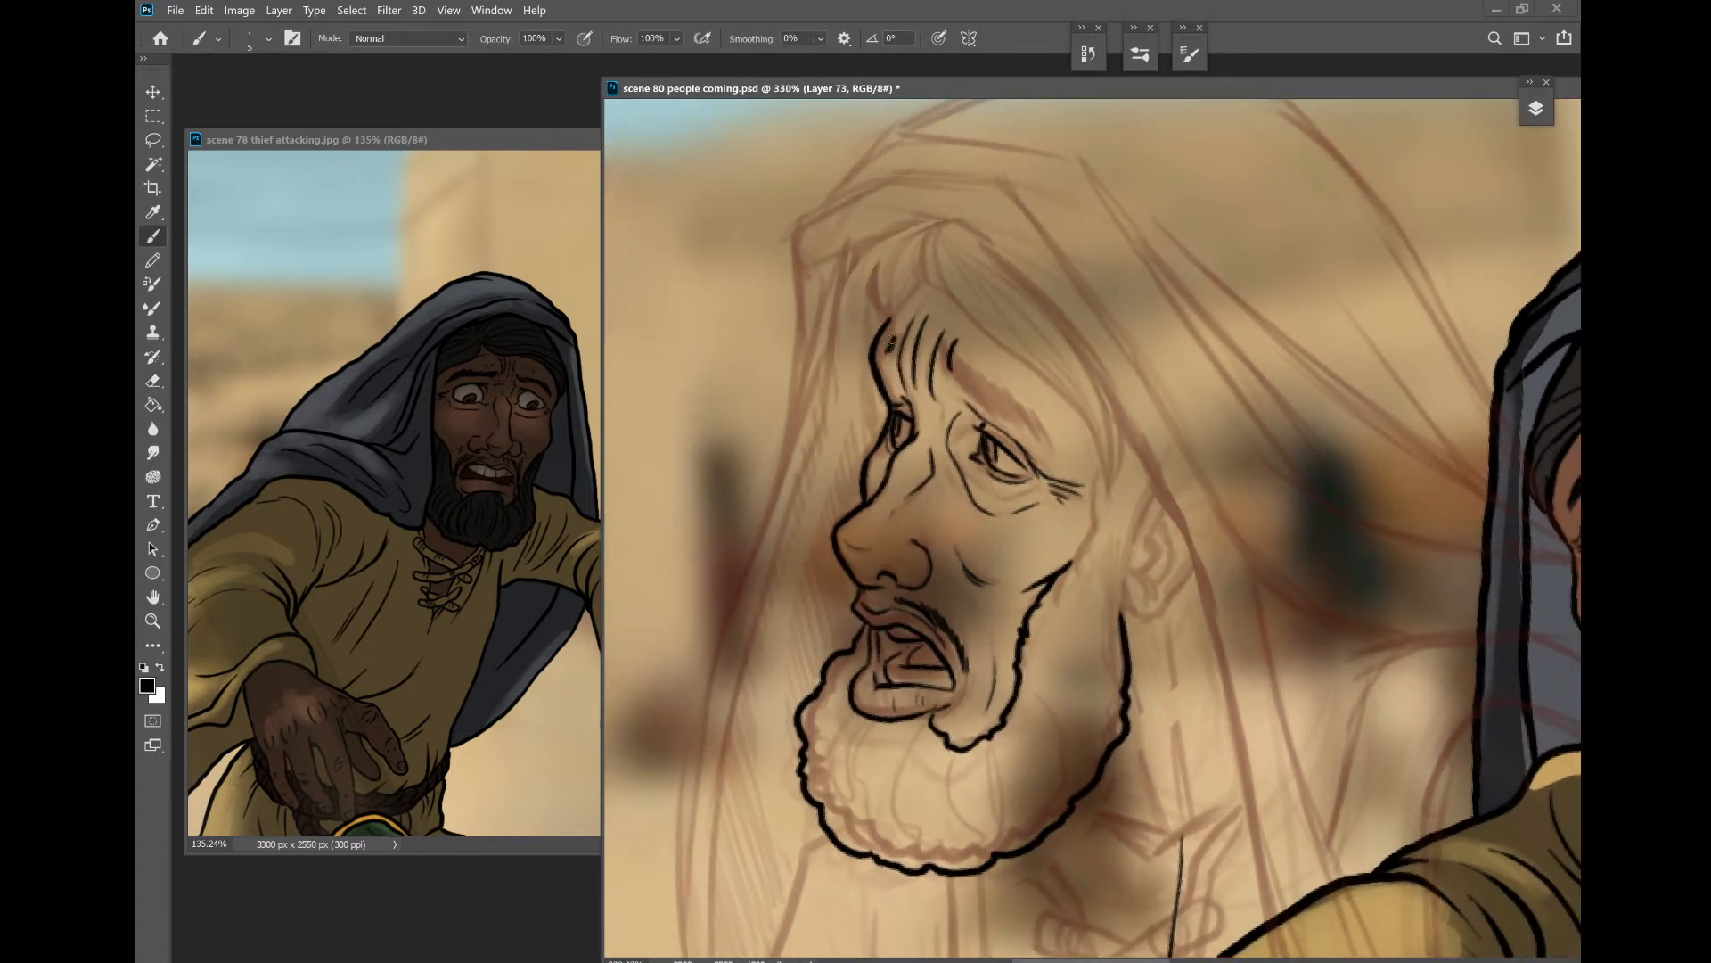
pyautogui.moveTo(952, 361)
pyautogui.mouseDown()
pyautogui.moveTo(1025, 408)
pyautogui.moveTo(1055, 462)
pyautogui.mouseUp()
pyautogui.scroll(-3, 1165, 503)
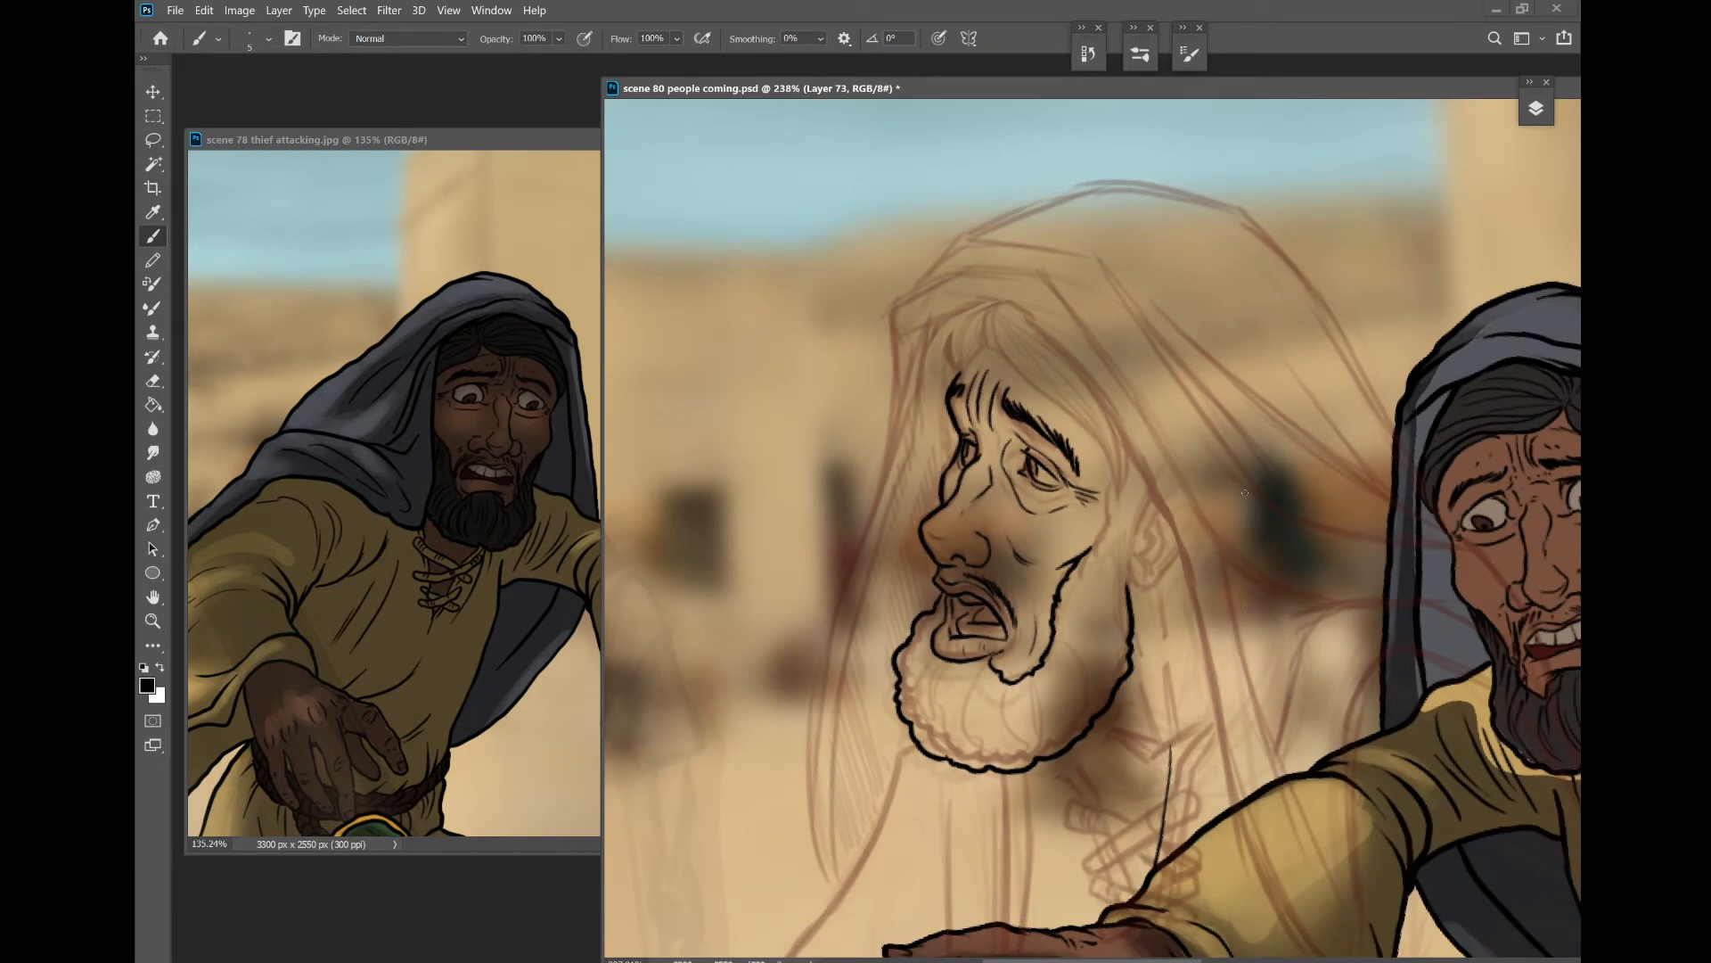
# - Erase the stray vertical line beside the bearded man's neck on Layer 73
pyautogui.scroll(-1, 1176, 569)
pyautogui.hscroll(1, 1177, 570)
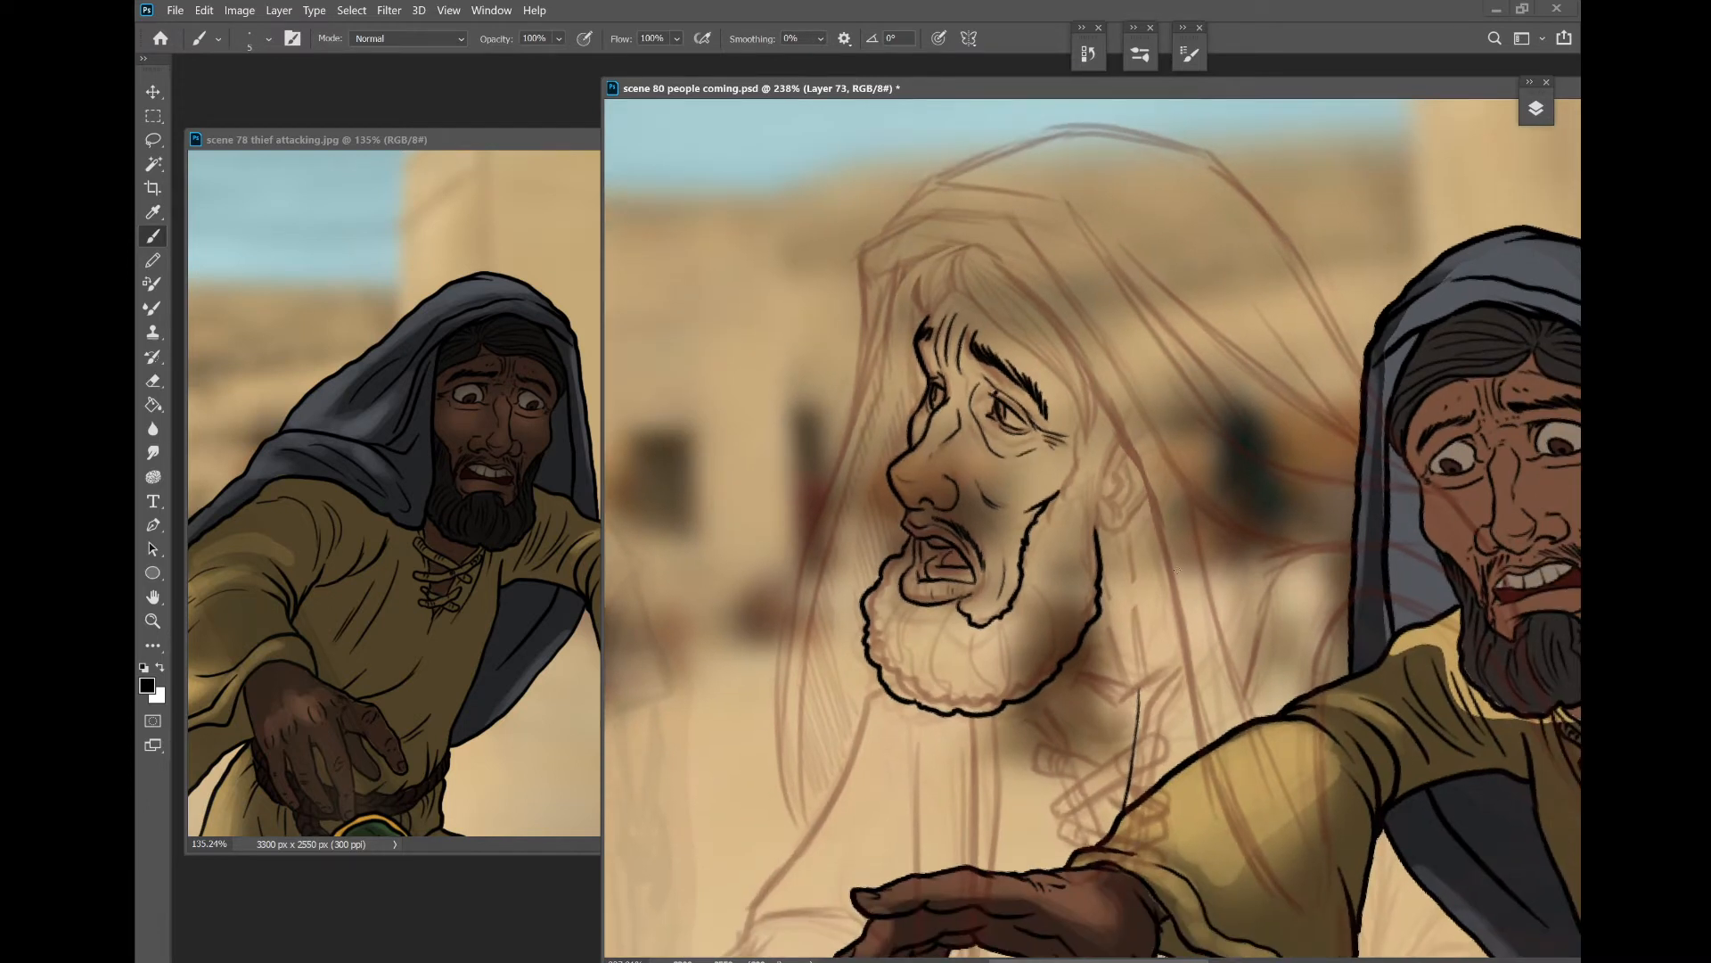
pyautogui.press('e')
pyautogui.moveTo(1134, 691); pyautogui.dragTo(1125, 803)
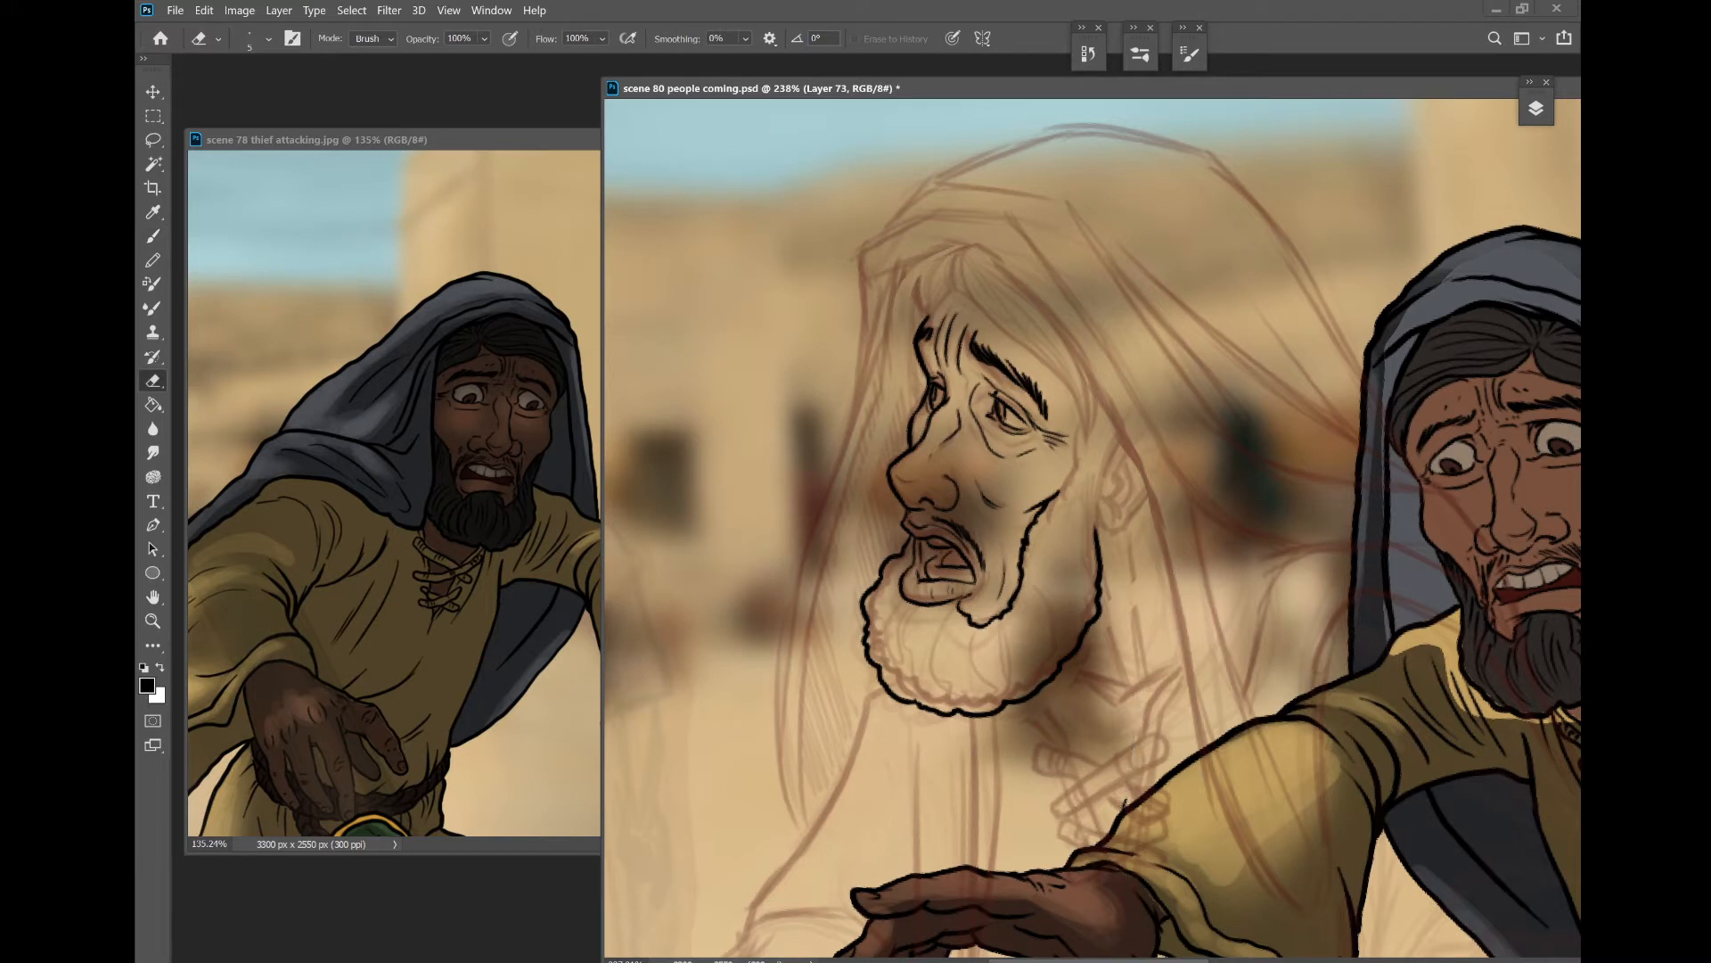
pyautogui.click(1535, 109)
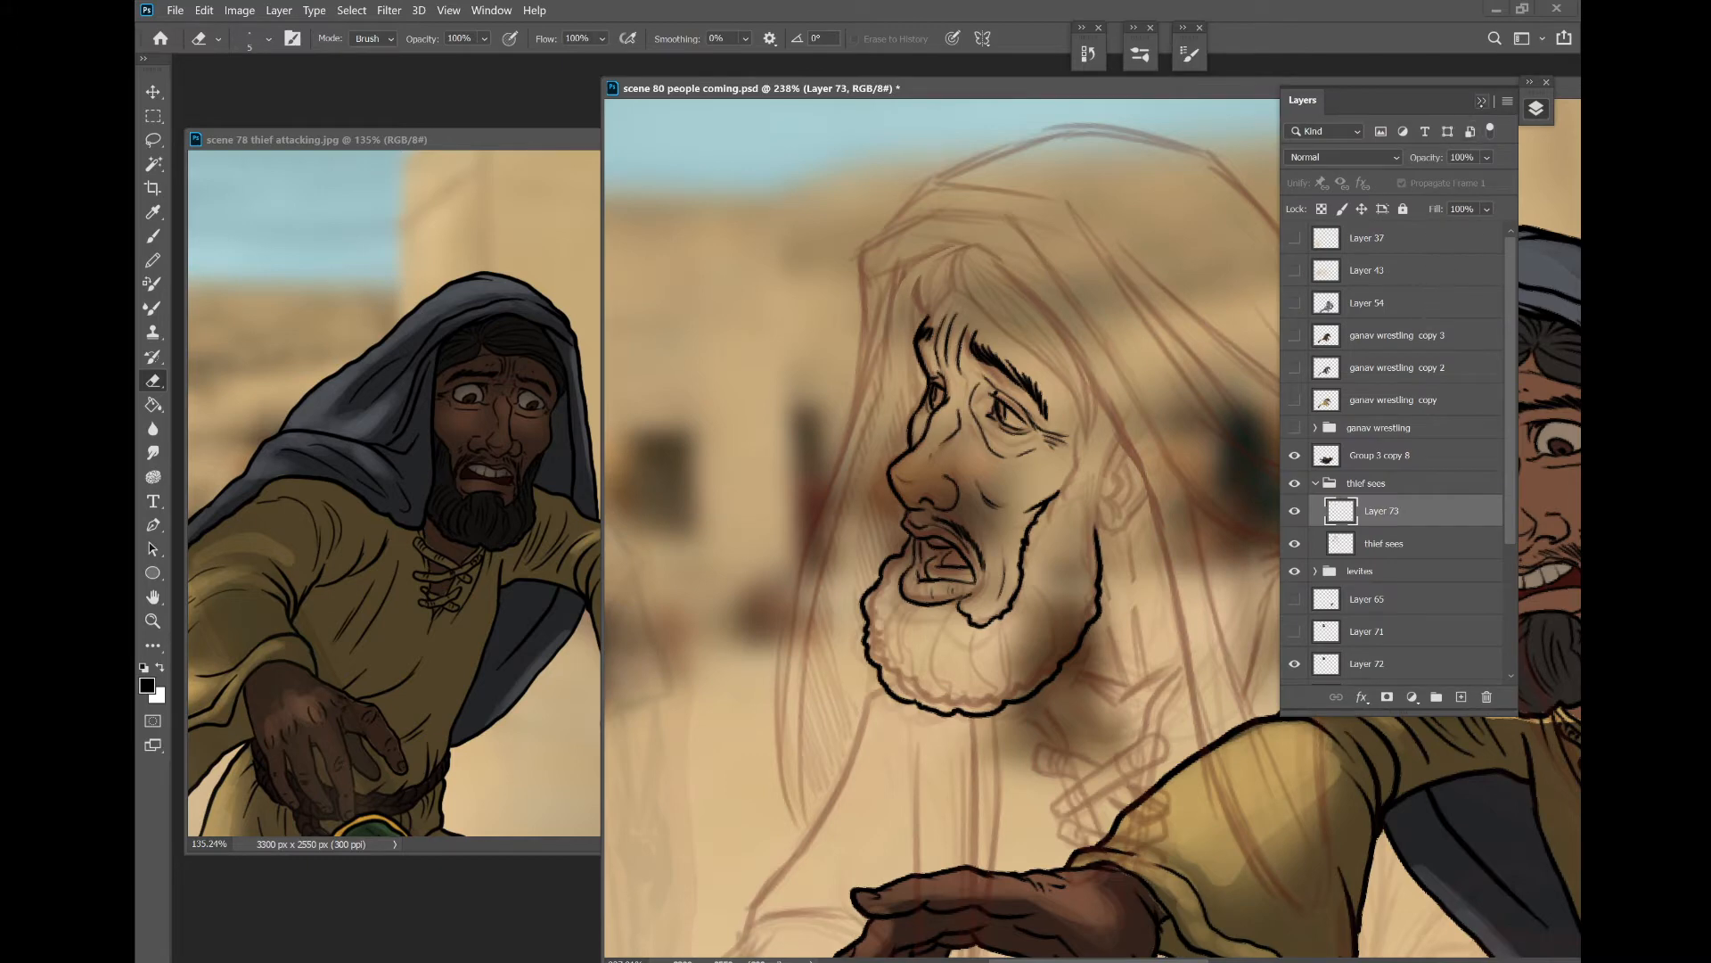
pyautogui.click(1482, 102)
# - Ink the hairline across the bearded man's forehead and fill in the hair strands sweeping toward his temple
pyautogui.hotkey('ctrl', '+')
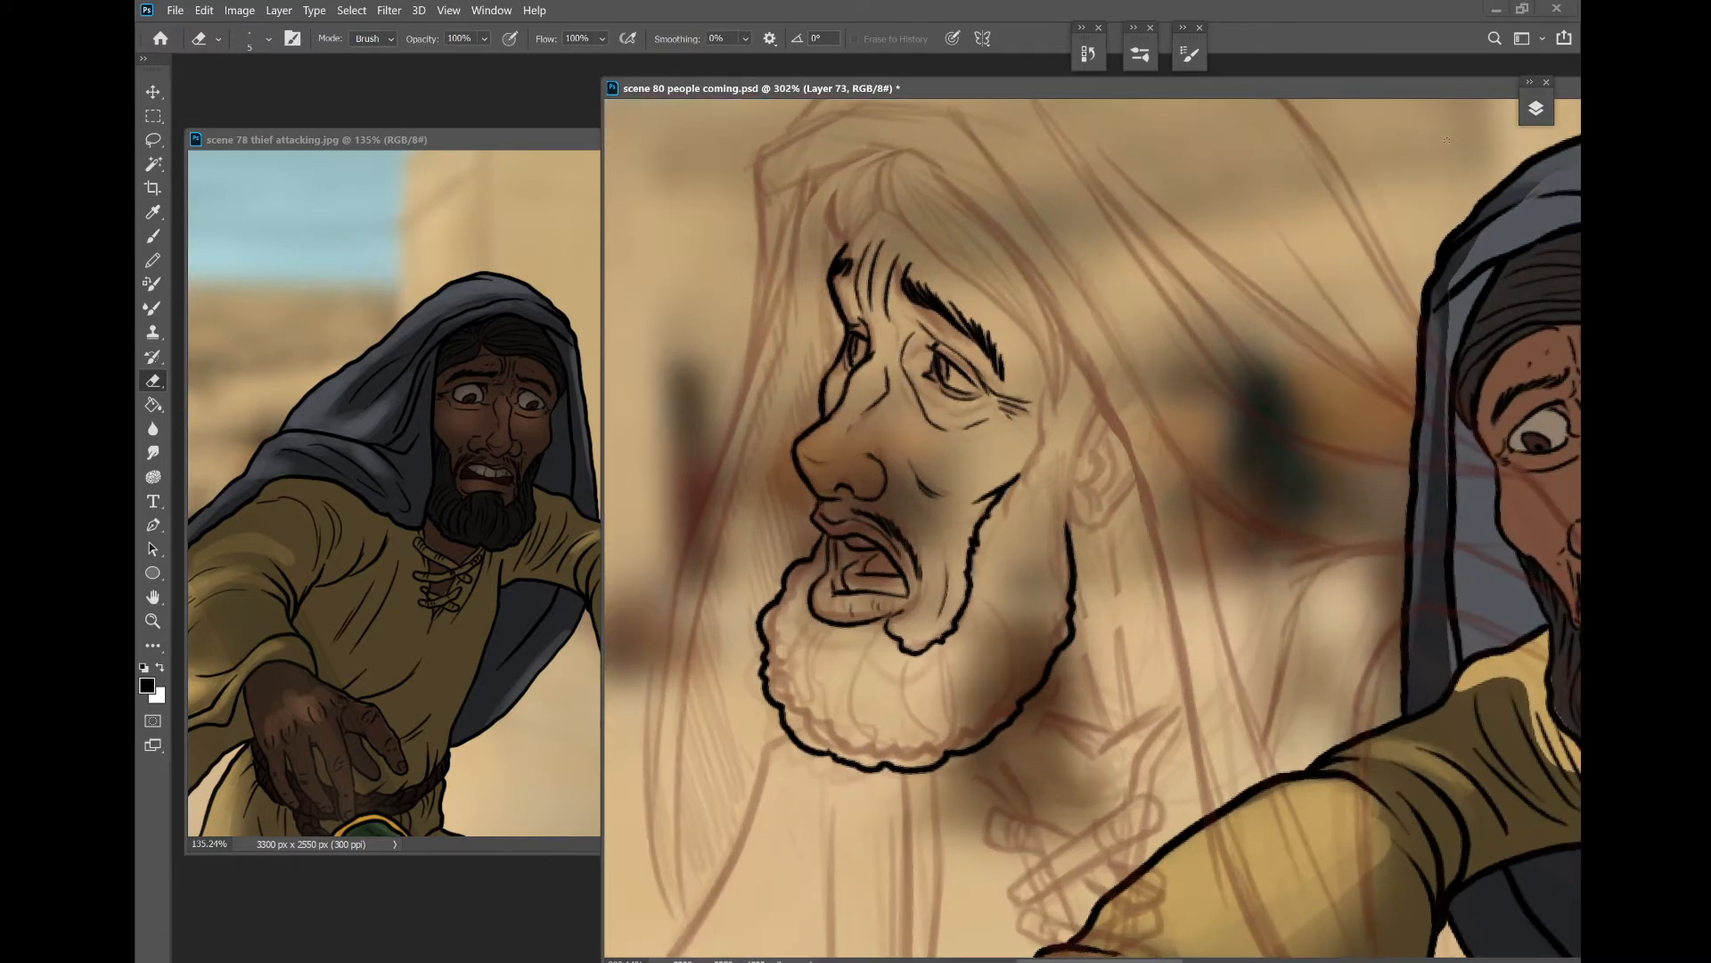
pyautogui.scroll(3, 1445, 140)
pyautogui.press('b')
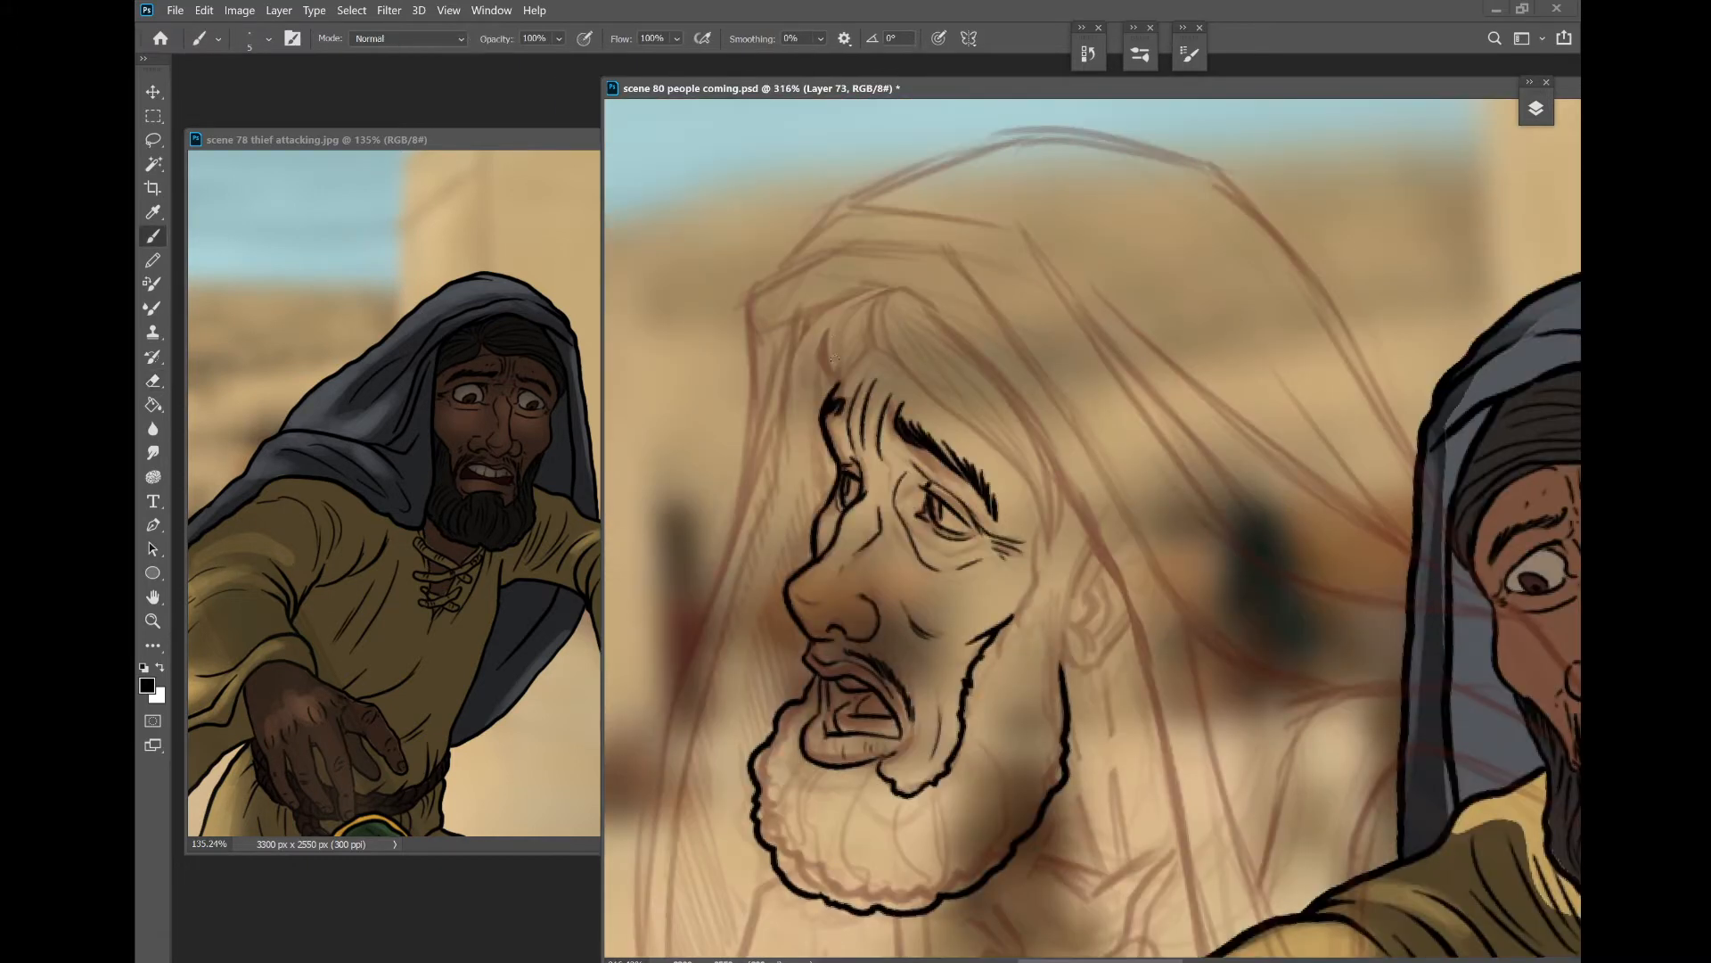
pyautogui.moveTo(836, 325)
pyautogui.mouseDown()
pyautogui.moveTo(971, 429)
pyautogui.moveTo(1028, 529)
pyautogui.moveTo(1021, 491)
pyautogui.mouseUp()
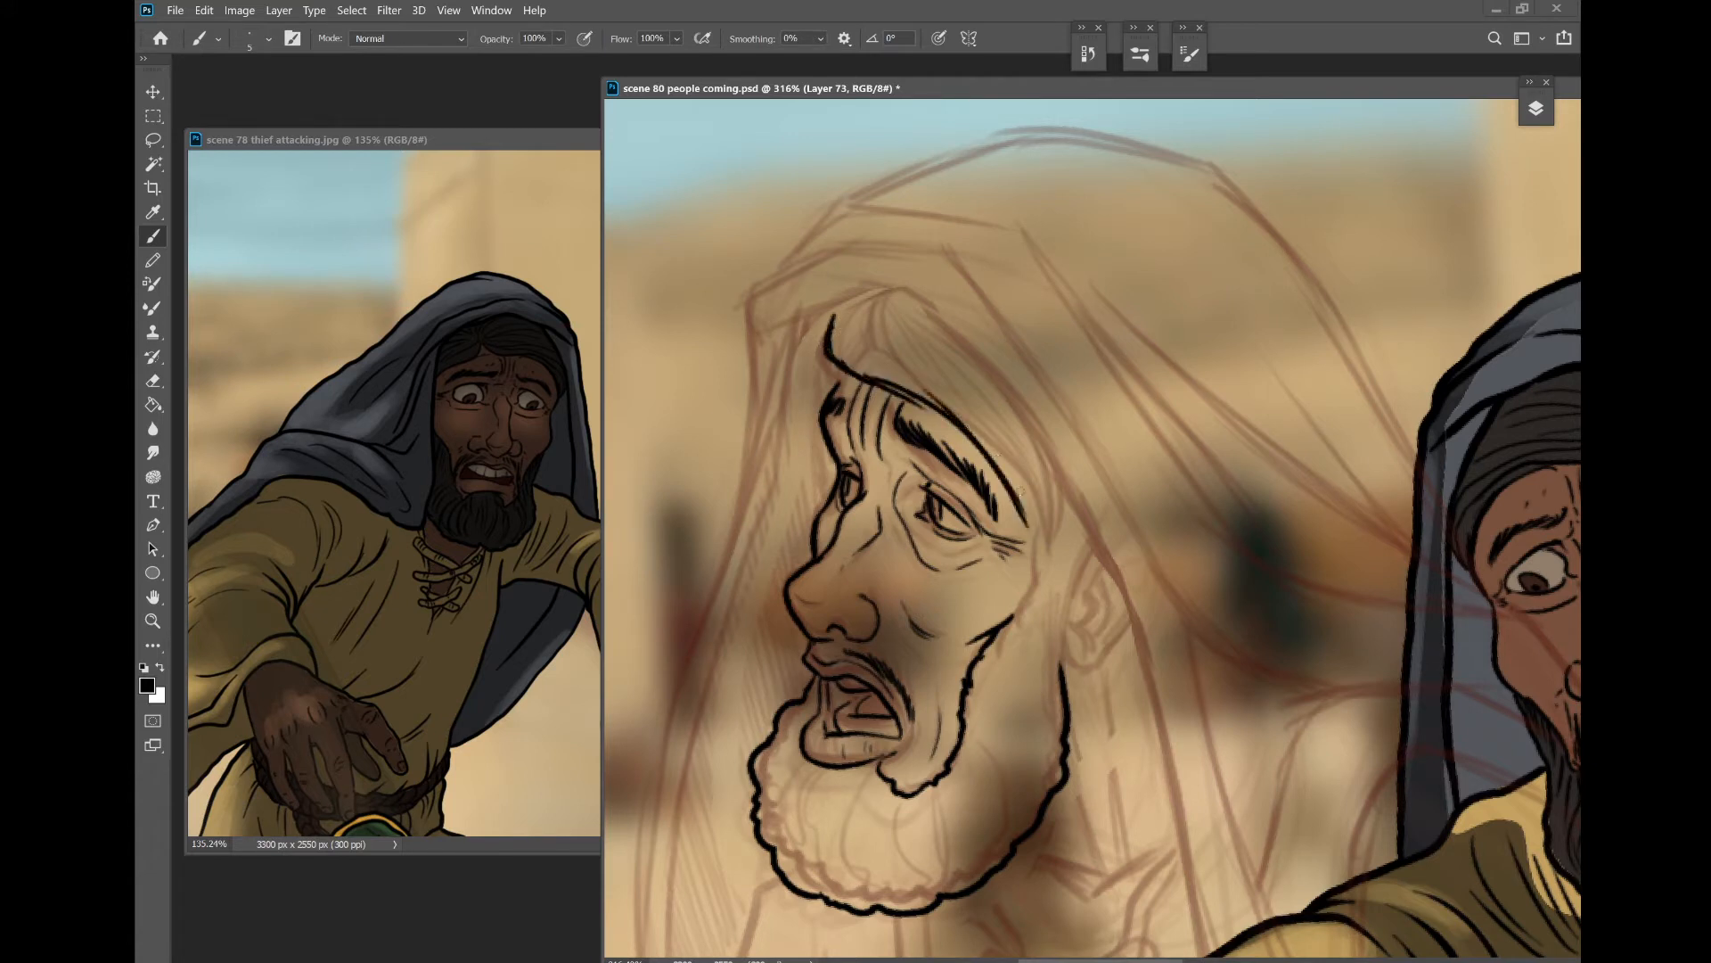
pyautogui.moveTo(914, 376); pyautogui.dragTo(1027, 507)
pyautogui.moveTo(970, 403)
pyautogui.mouseDown()
pyautogui.moveTo(1039, 556)
pyautogui.moveTo(999, 405)
pyautogui.moveTo(1055, 520)
pyautogui.mouseUp()
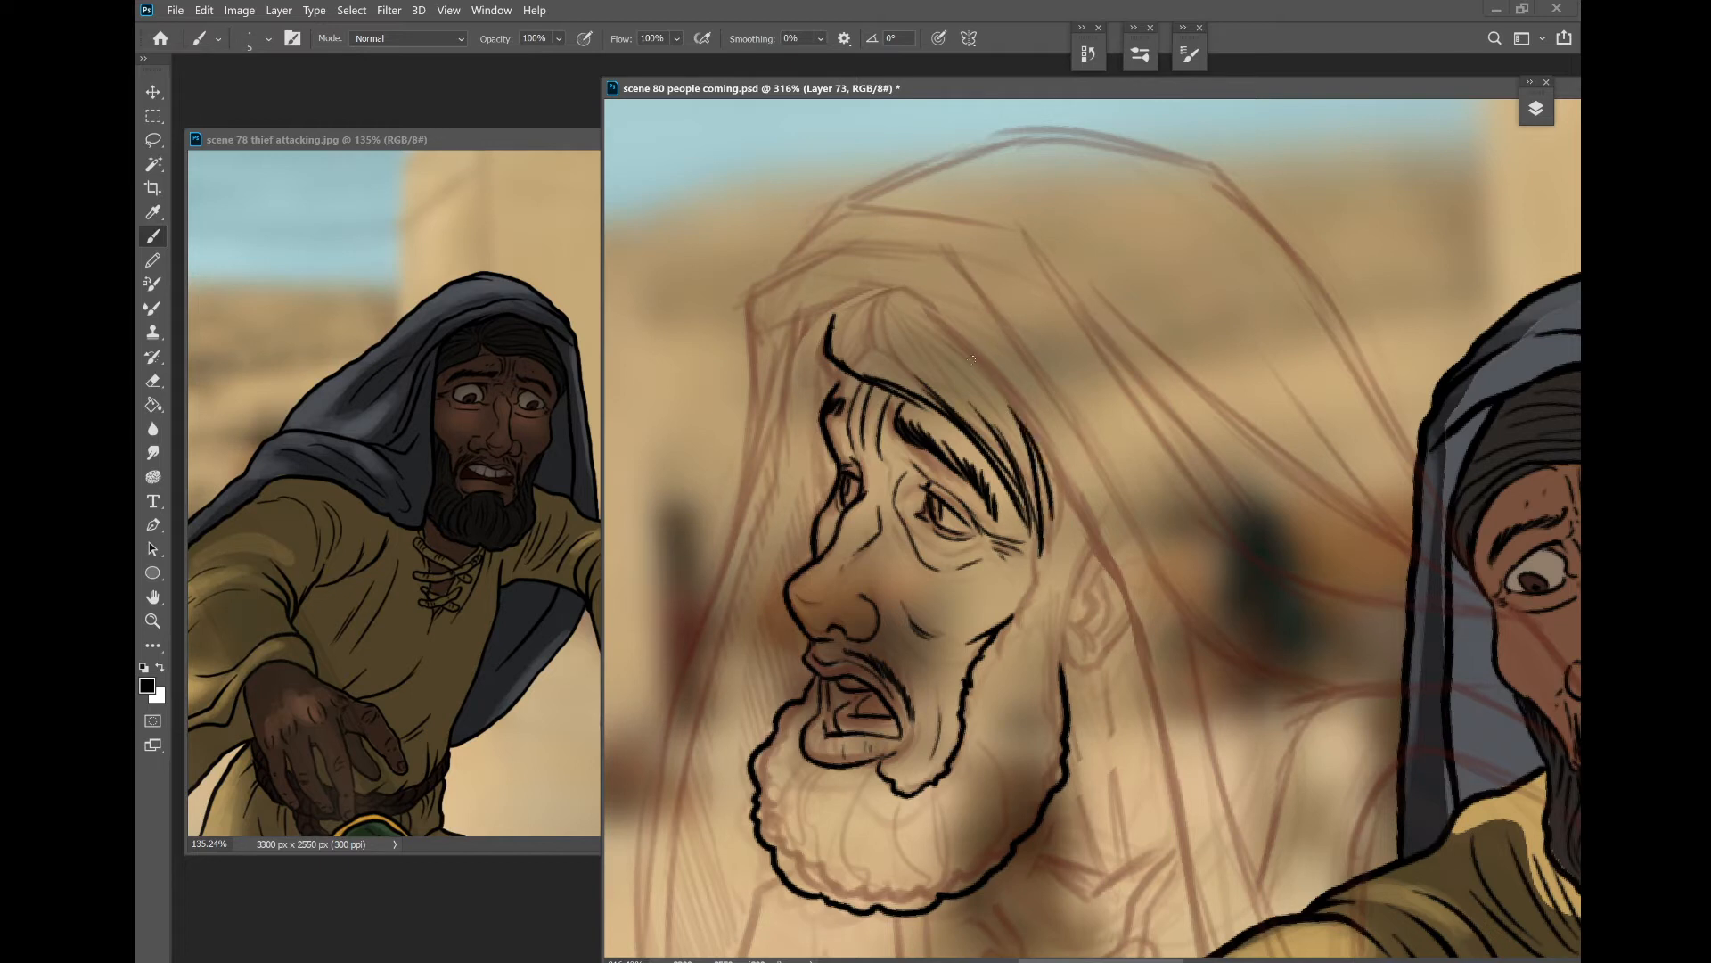
pyautogui.moveTo(835, 316); pyautogui.dragTo(967, 416)
pyautogui.moveTo(833, 324); pyautogui.dragTo(996, 419)
pyautogui.moveTo(891, 294); pyautogui.dragTo(957, 342)
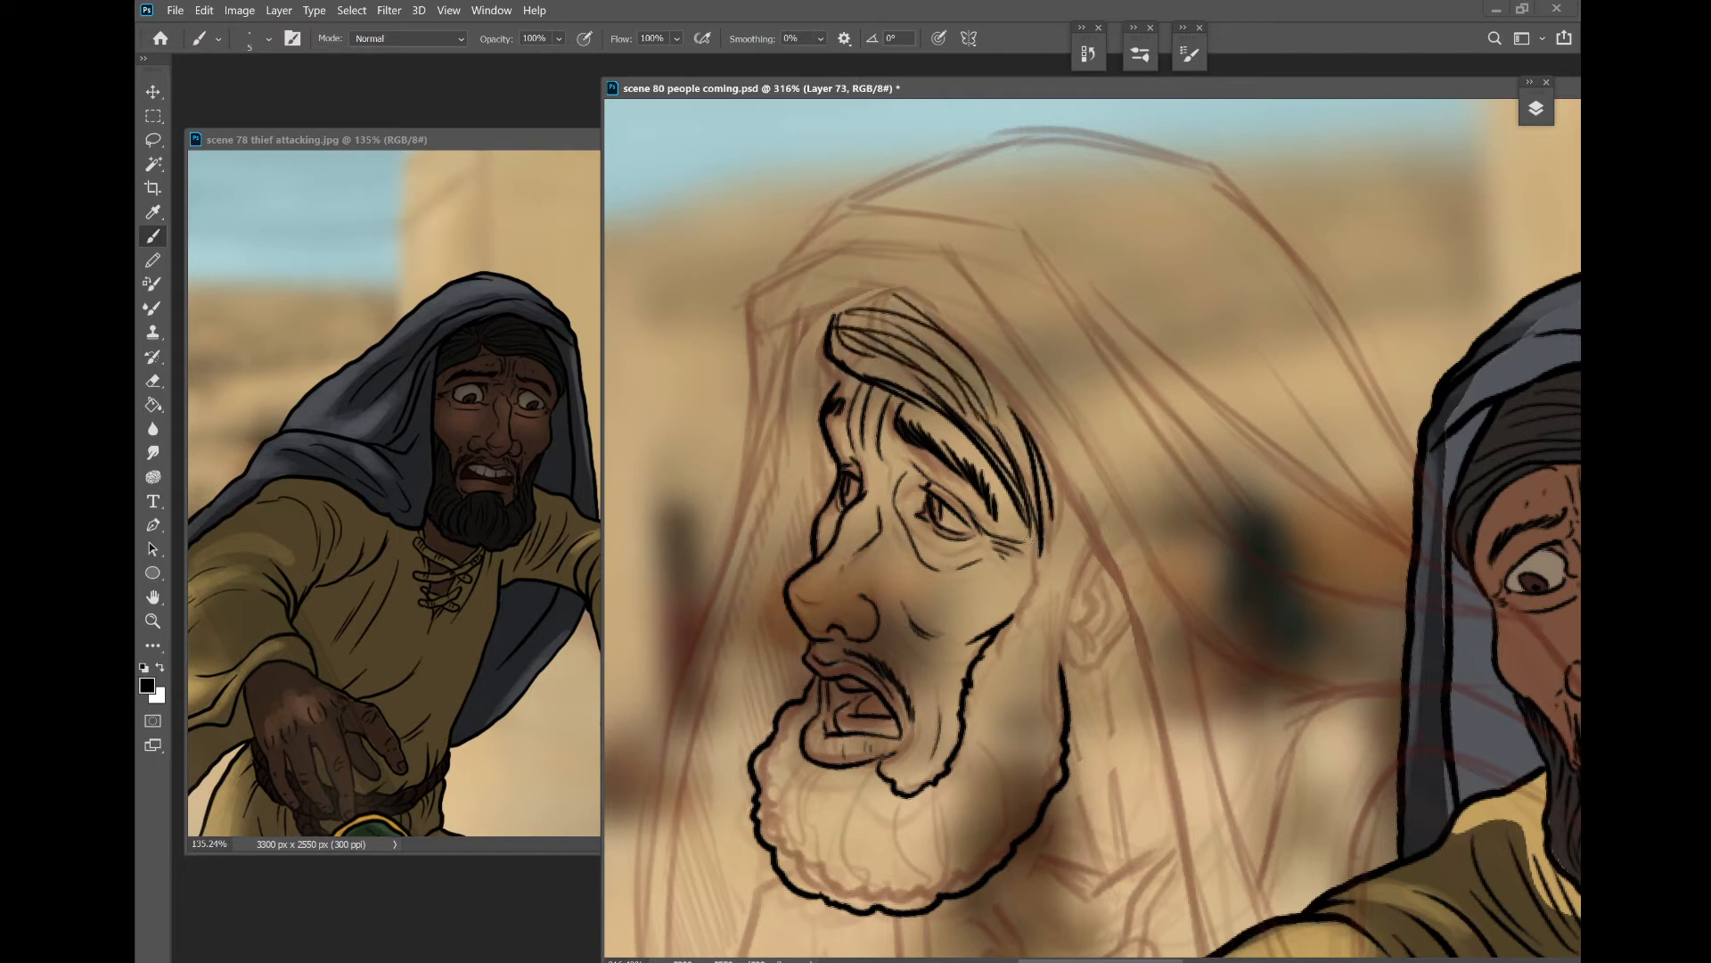
# - Ink the bearded man's cheek edge and sideburn, and draw wavy strands through the front and chin of his beard
pyautogui.moveTo(1039, 522); pyautogui.dragTo(1010, 634)
pyautogui.moveTo(1082, 532); pyautogui.dragTo(1063, 686)
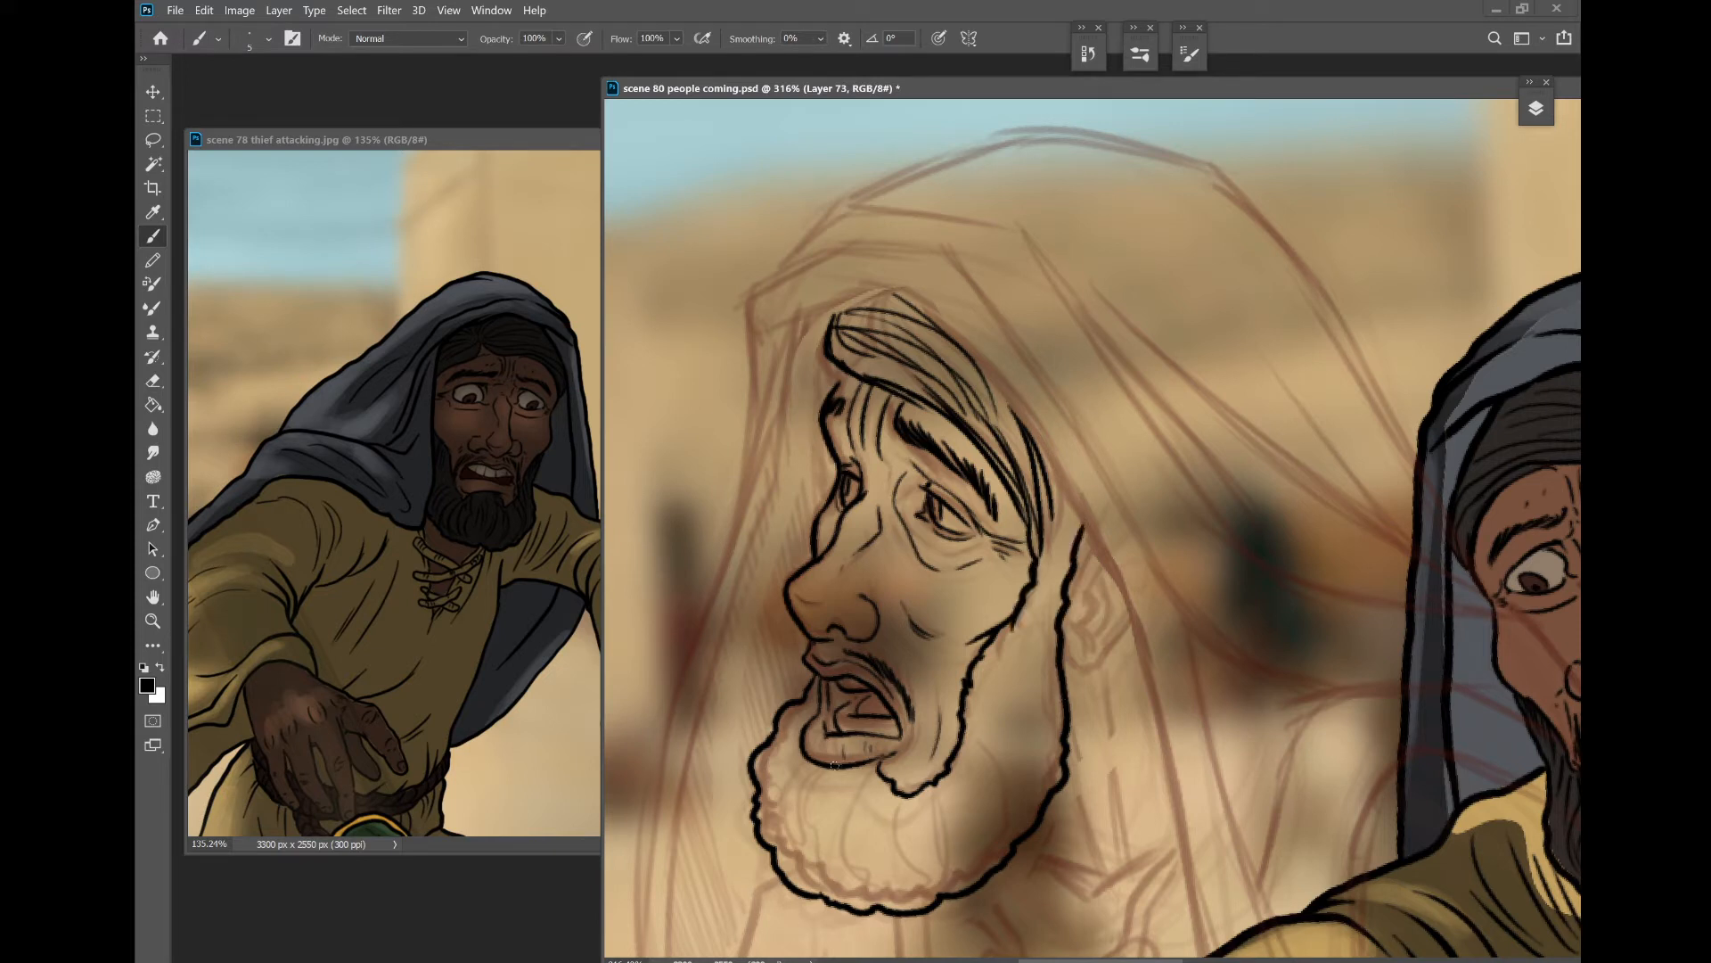
pyautogui.moveTo(830, 770)
pyautogui.mouseDown()
pyautogui.moveTo(799, 812)
pyautogui.moveTo(821, 890)
pyautogui.moveTo(774, 774)
pyautogui.moveTo(775, 824)
pyautogui.mouseUp()
pyautogui.moveTo(763, 811); pyautogui.dragTo(798, 740)
pyautogui.moveTo(780, 731); pyautogui.dragTo(804, 716)
pyautogui.moveTo(844, 780)
pyautogui.mouseDown()
pyautogui.moveTo(829, 825)
pyautogui.moveTo(846, 893)
pyautogui.mouseUp()
pyautogui.moveTo(898, 793); pyautogui.dragTo(910, 901)
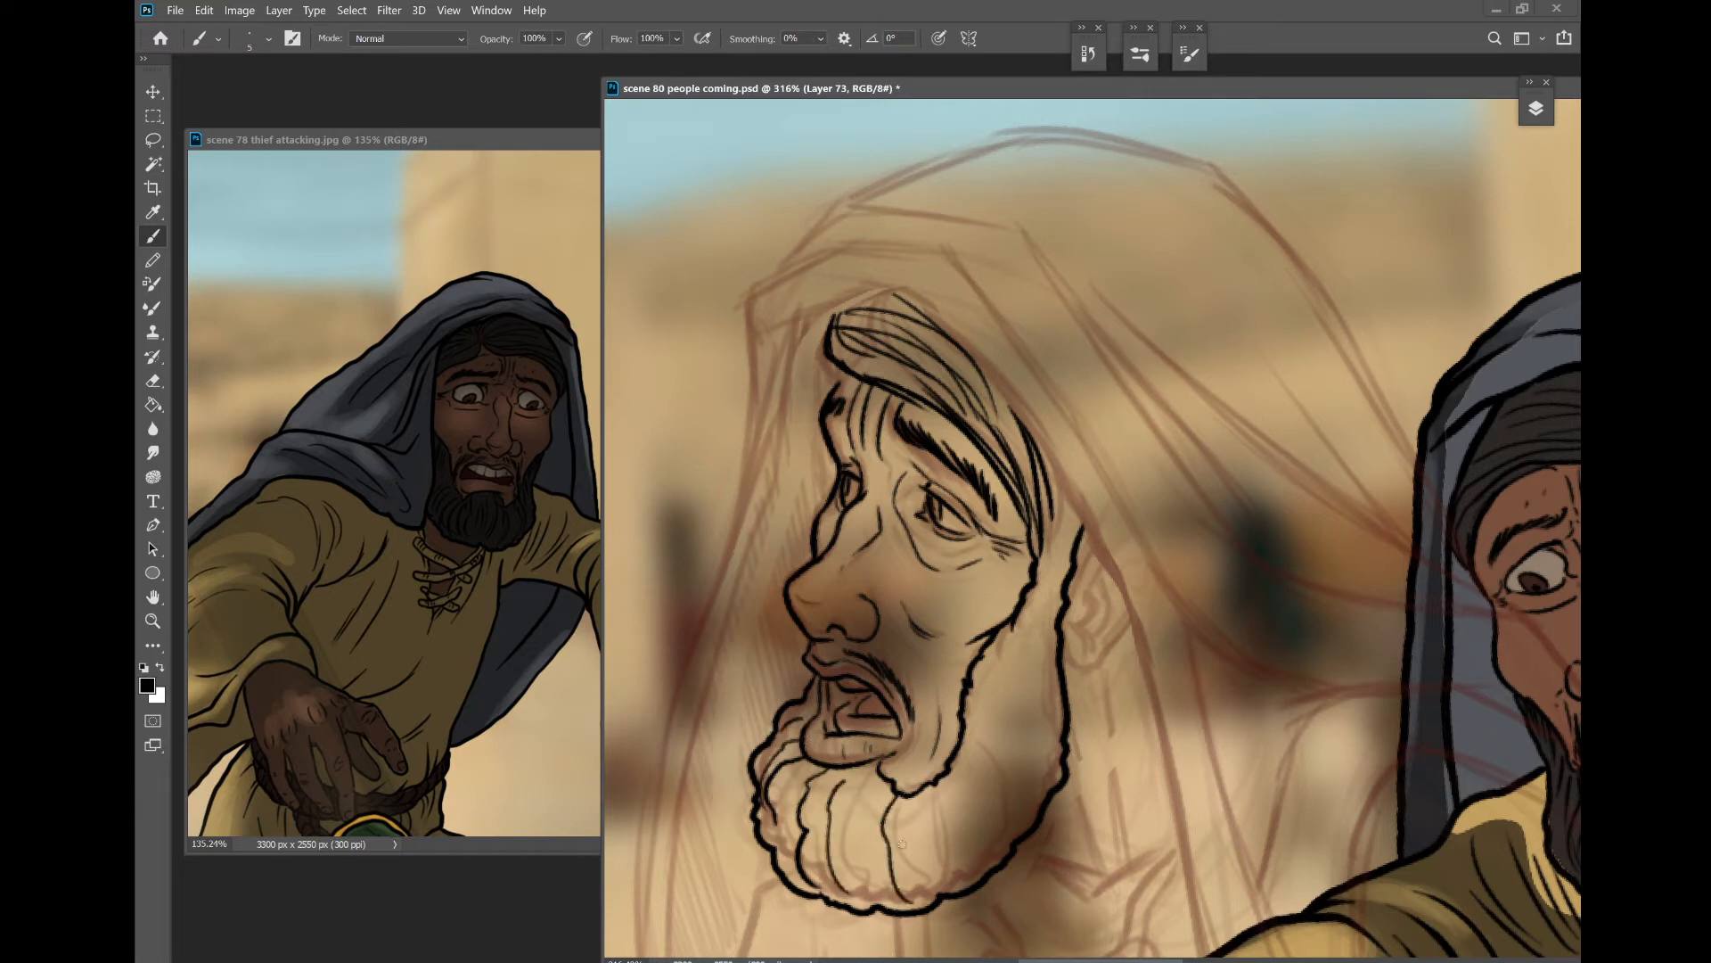
# - Fill the rest of the beard with curved hair strands running from the chin along the jaw toward the cheek
pyautogui.moveTo(895, 795); pyautogui.dragTo(932, 890)
pyautogui.moveTo(943, 777); pyautogui.dragTo(982, 841)
pyautogui.moveTo(980, 858); pyautogui.dragTo(987, 883)
pyautogui.moveTo(953, 766); pyautogui.dragTo(1003, 861)
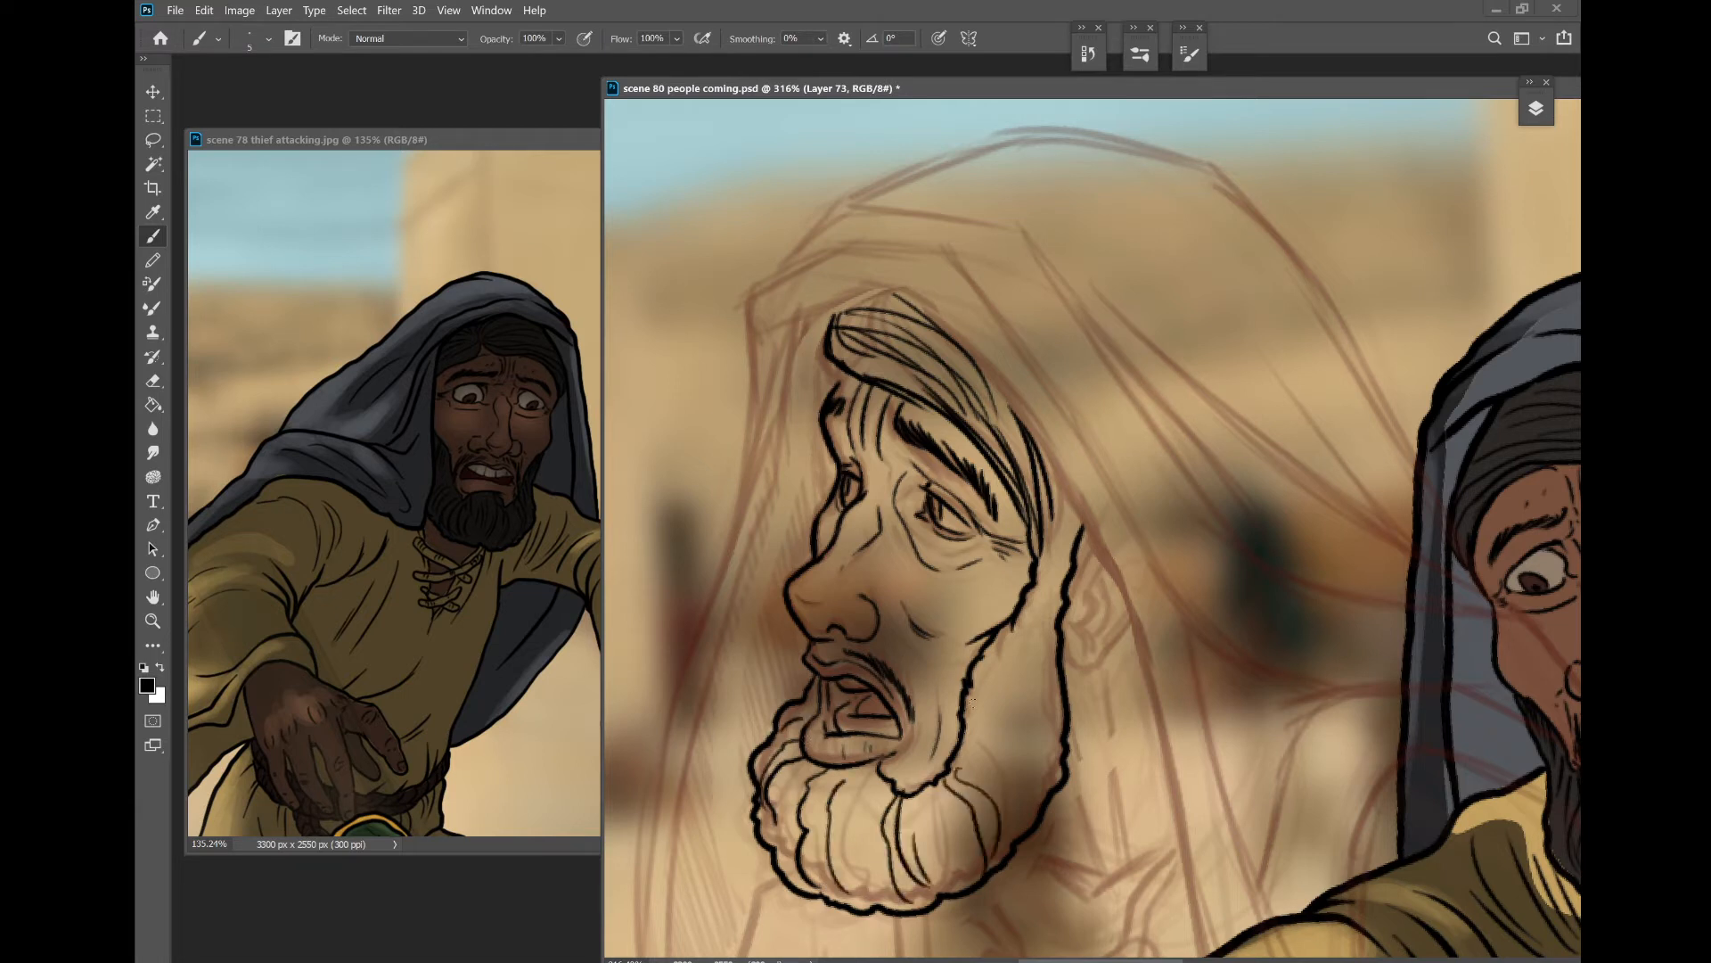
pyautogui.moveTo(970, 698)
pyautogui.mouseDown()
pyautogui.moveTo(1022, 736)
pyautogui.moveTo(1027, 786)
pyautogui.moveTo(1009, 707)
pyautogui.moveTo(1038, 799)
pyautogui.mouseUp()
pyautogui.moveTo(998, 637)
pyautogui.mouseDown()
pyautogui.moveTo(1052, 711)
pyautogui.moveTo(1043, 682)
pyautogui.mouseUp()
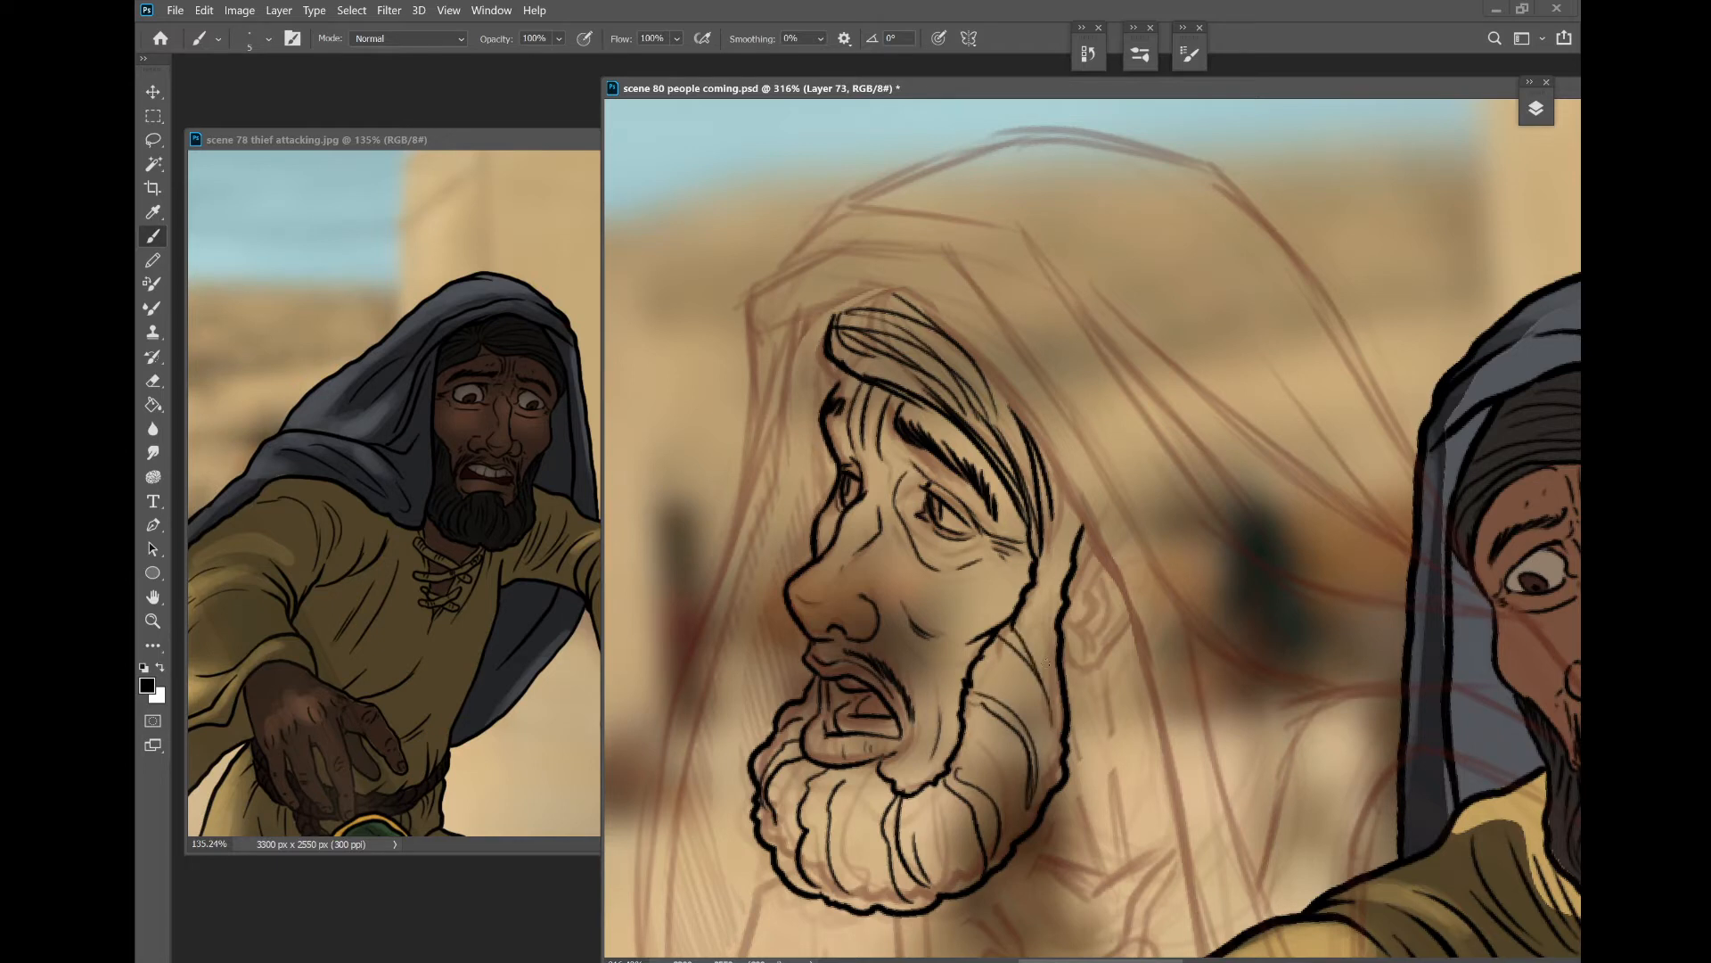
# - Ink the sideburn hairs up to the temple and the outline and inner folds of the ear
pyautogui.moveTo(1019, 610); pyautogui.dragTo(1045, 655)
pyautogui.moveTo(1034, 597); pyautogui.dragTo(1061, 517)
pyautogui.moveTo(1063, 649)
pyautogui.mouseDown()
pyautogui.moveTo(1093, 673)
pyautogui.moveTo(1129, 617)
pyautogui.moveTo(1075, 625)
pyautogui.moveTo(1101, 551)
pyautogui.moveTo(1100, 623)
pyautogui.mouseUp()
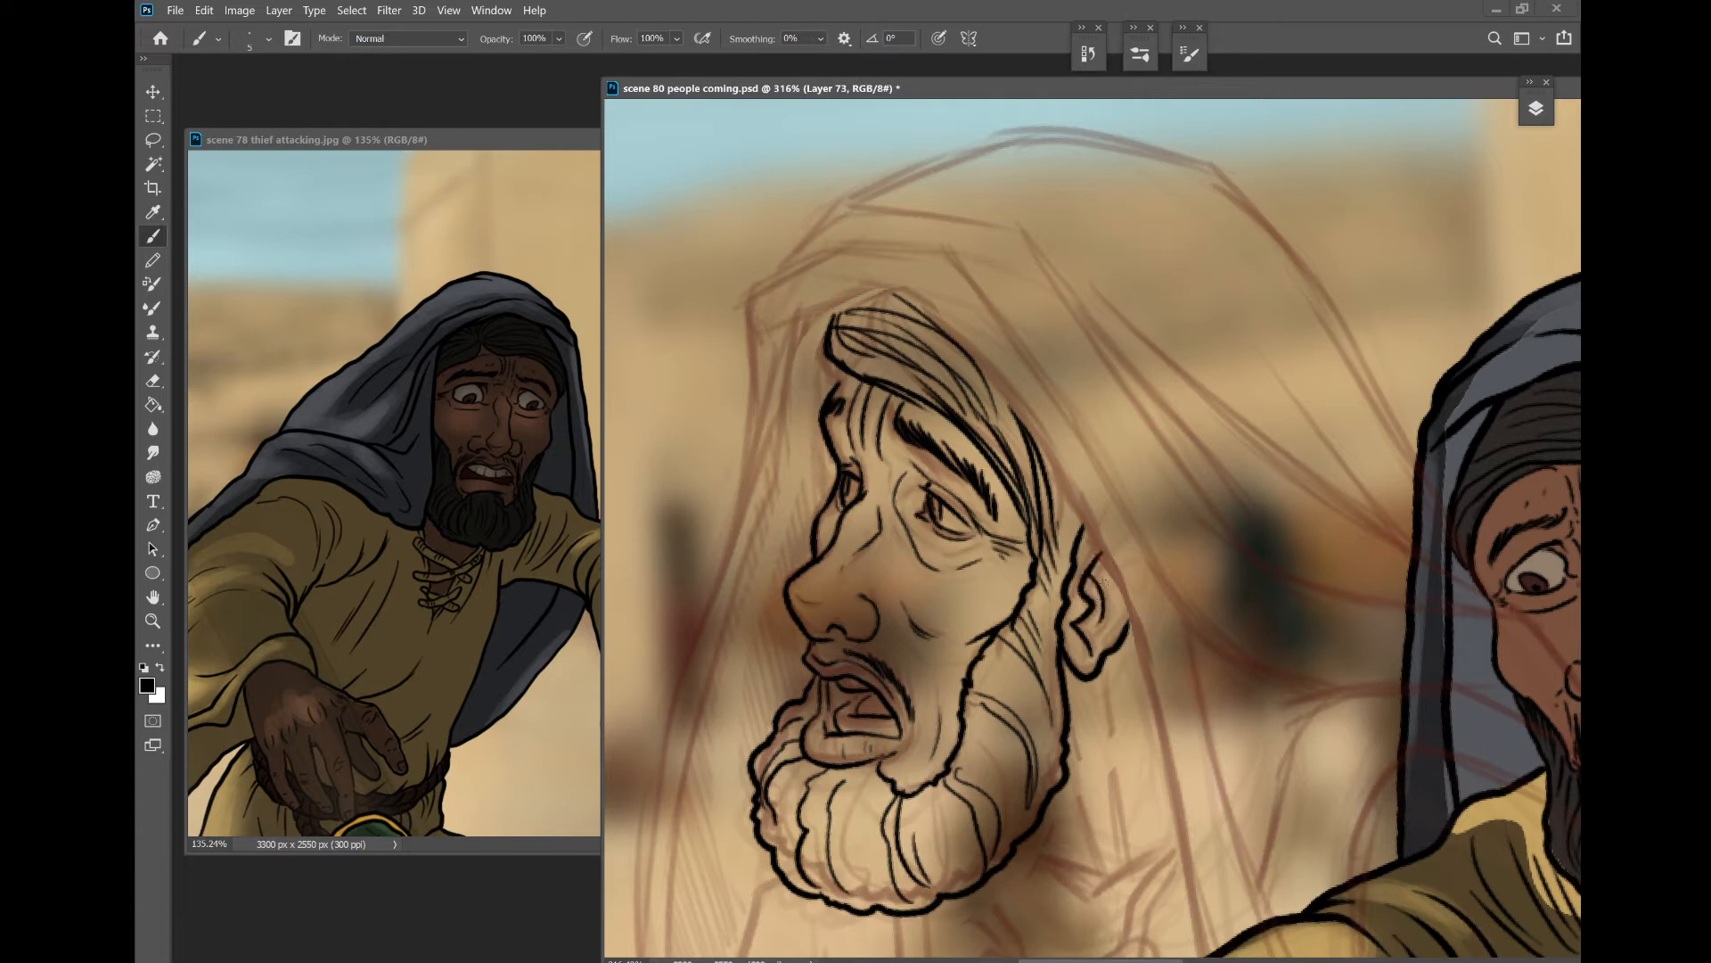
# - Select the whole inked head, including hair, ear and beard, with a freehand Lasso outline
pyautogui.moveTo(1103, 510); pyautogui.dragTo(1040, 416)
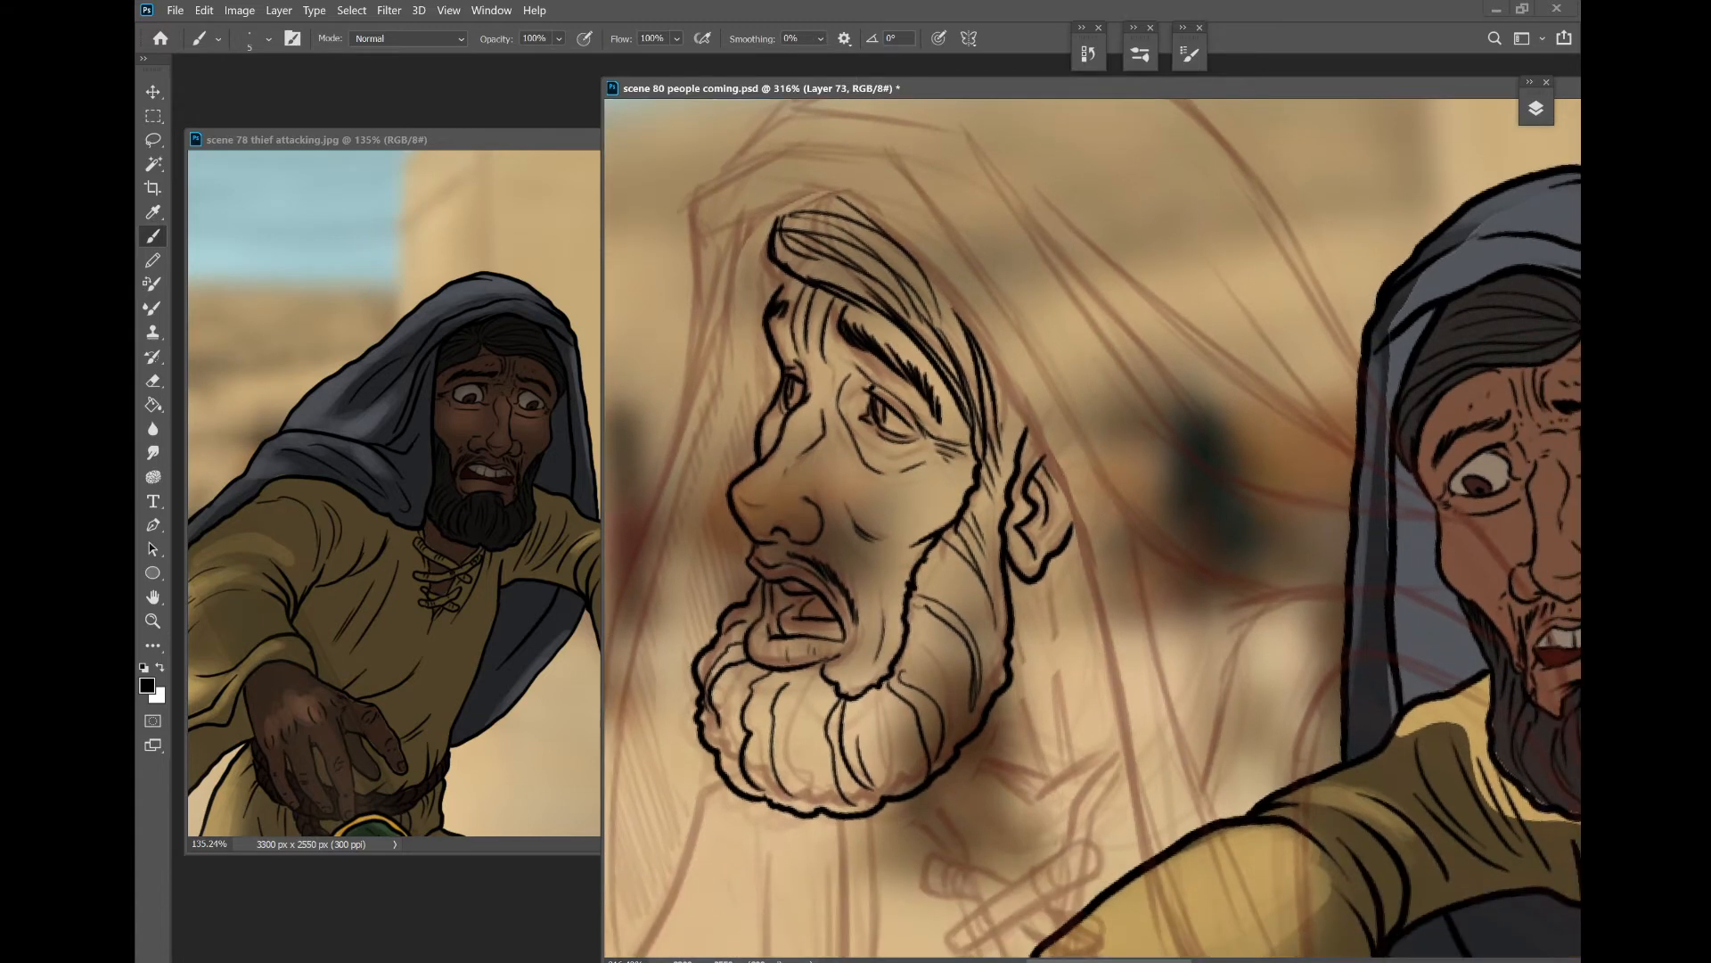
pyautogui.scroll(-2, 1164, 420)
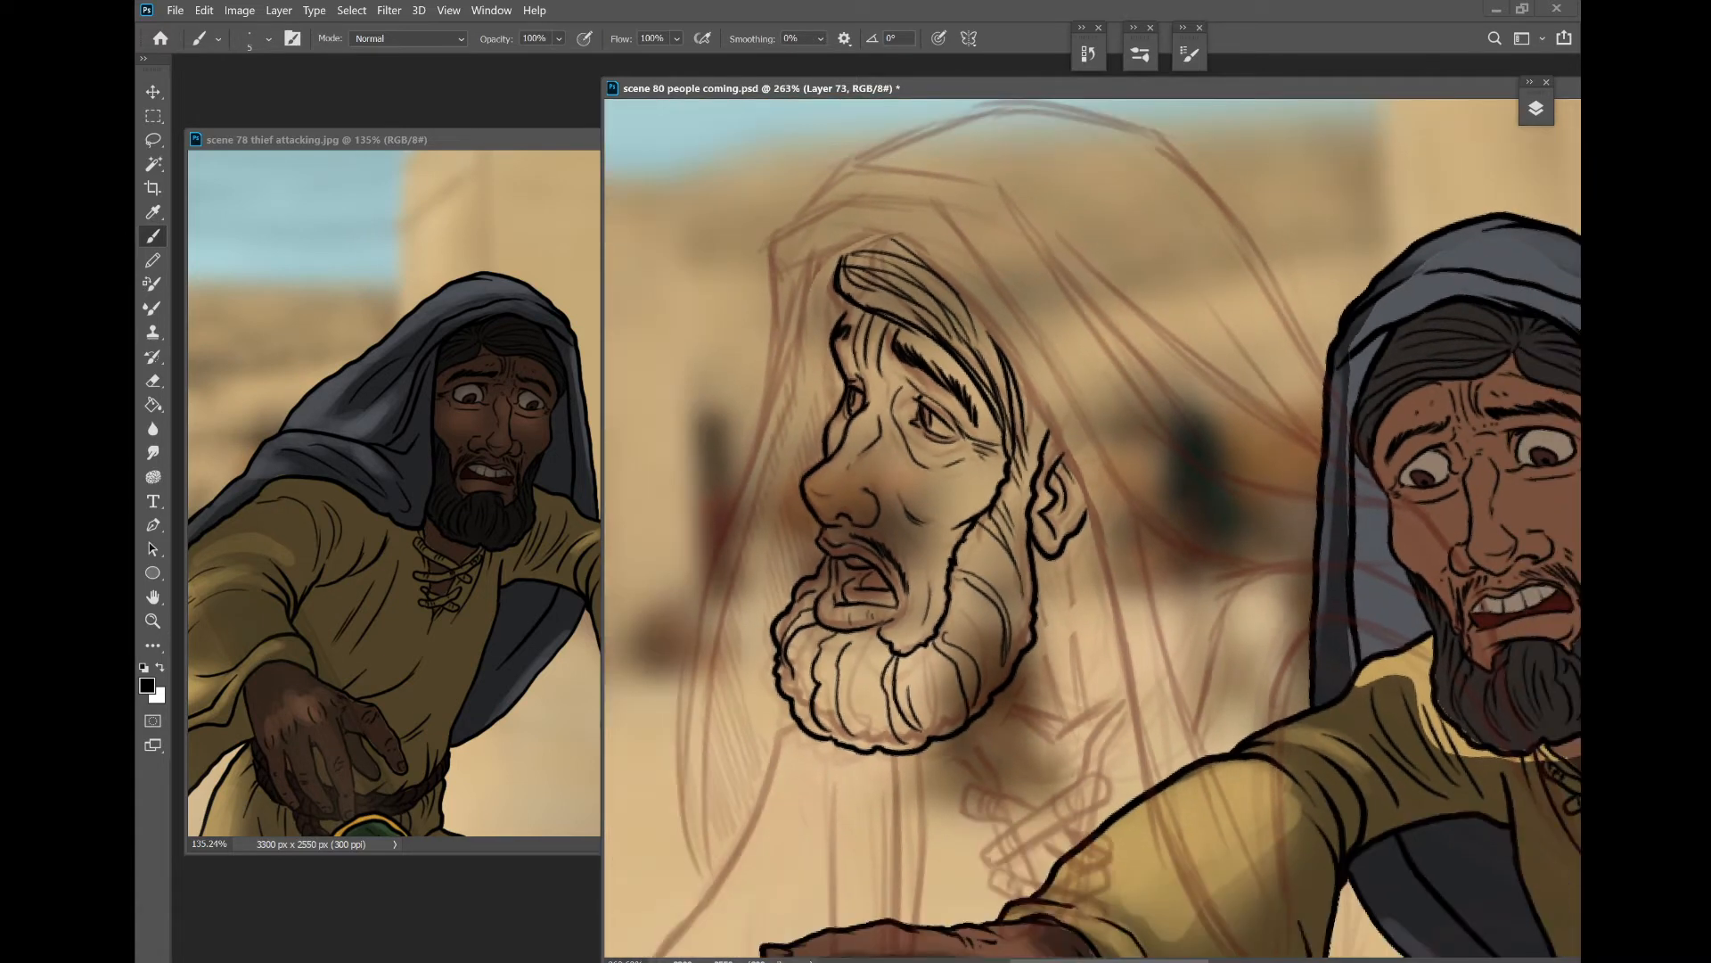
pyautogui.moveTo(1070, 464); pyautogui.dragTo(1124, 489)
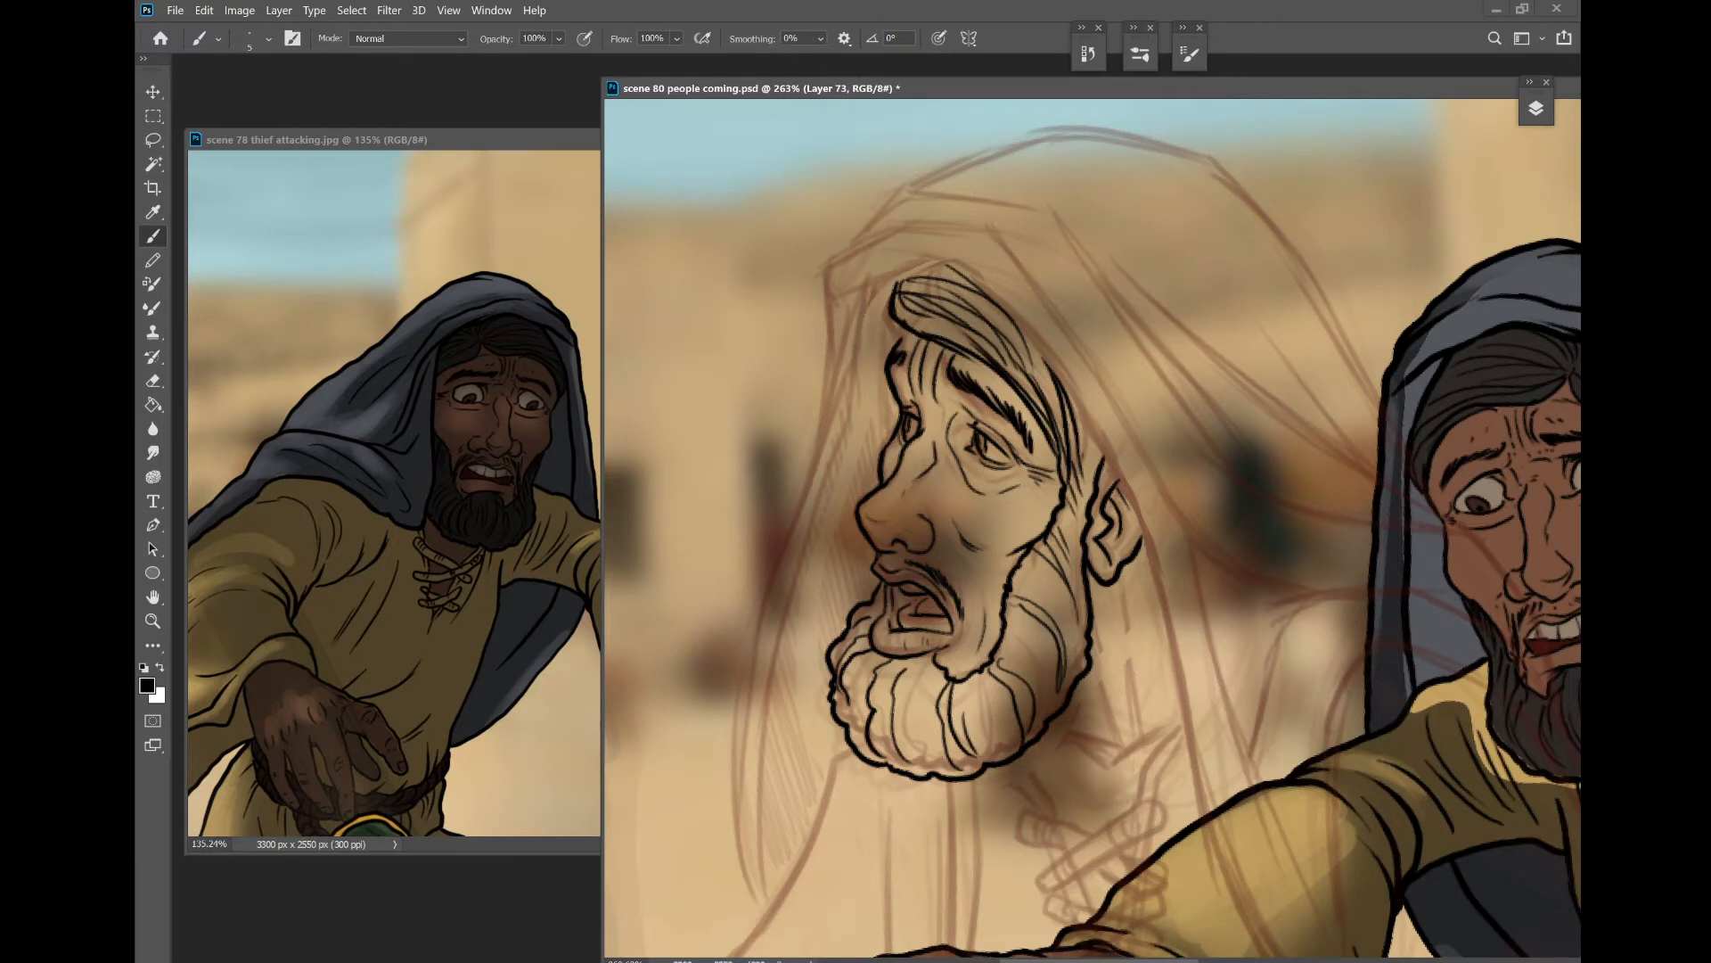
pyautogui.press('l')
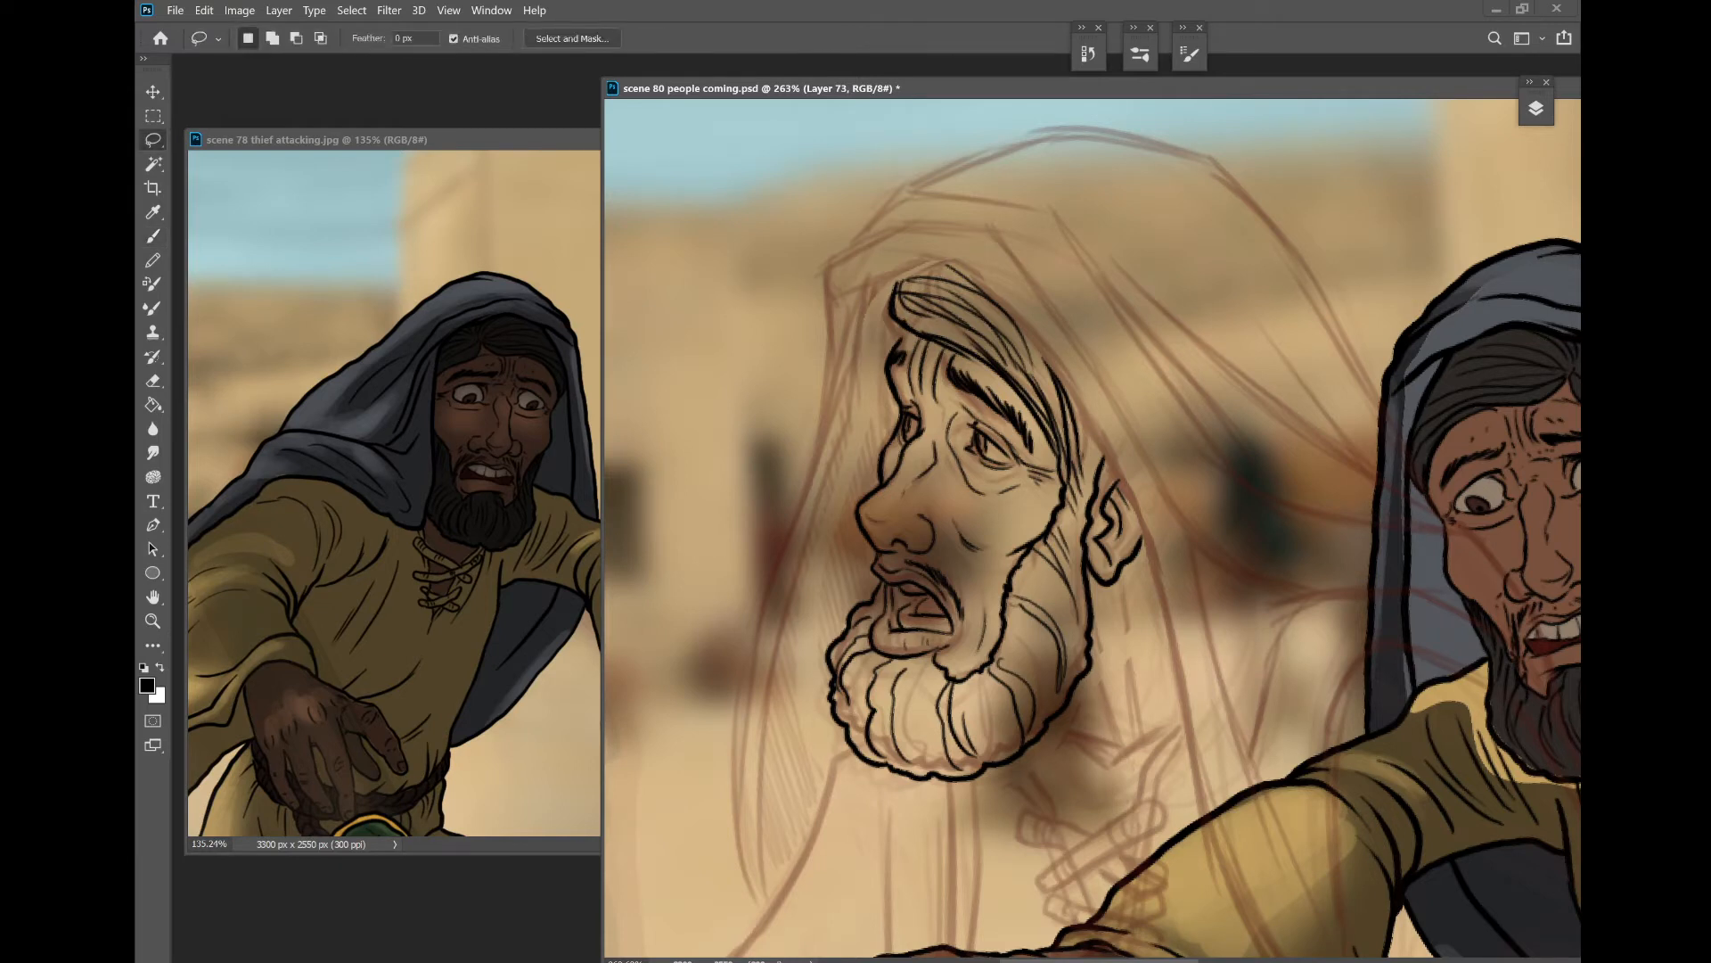
pyautogui.moveTo(958, 217)
pyautogui.mouseDown()
pyautogui.moveTo(865, 280)
pyautogui.moveTo(785, 633)
pyautogui.moveTo(1141, 641)
pyautogui.moveTo(1052, 250)
pyautogui.moveTo(967, 220)
pyautogui.mouseUp()
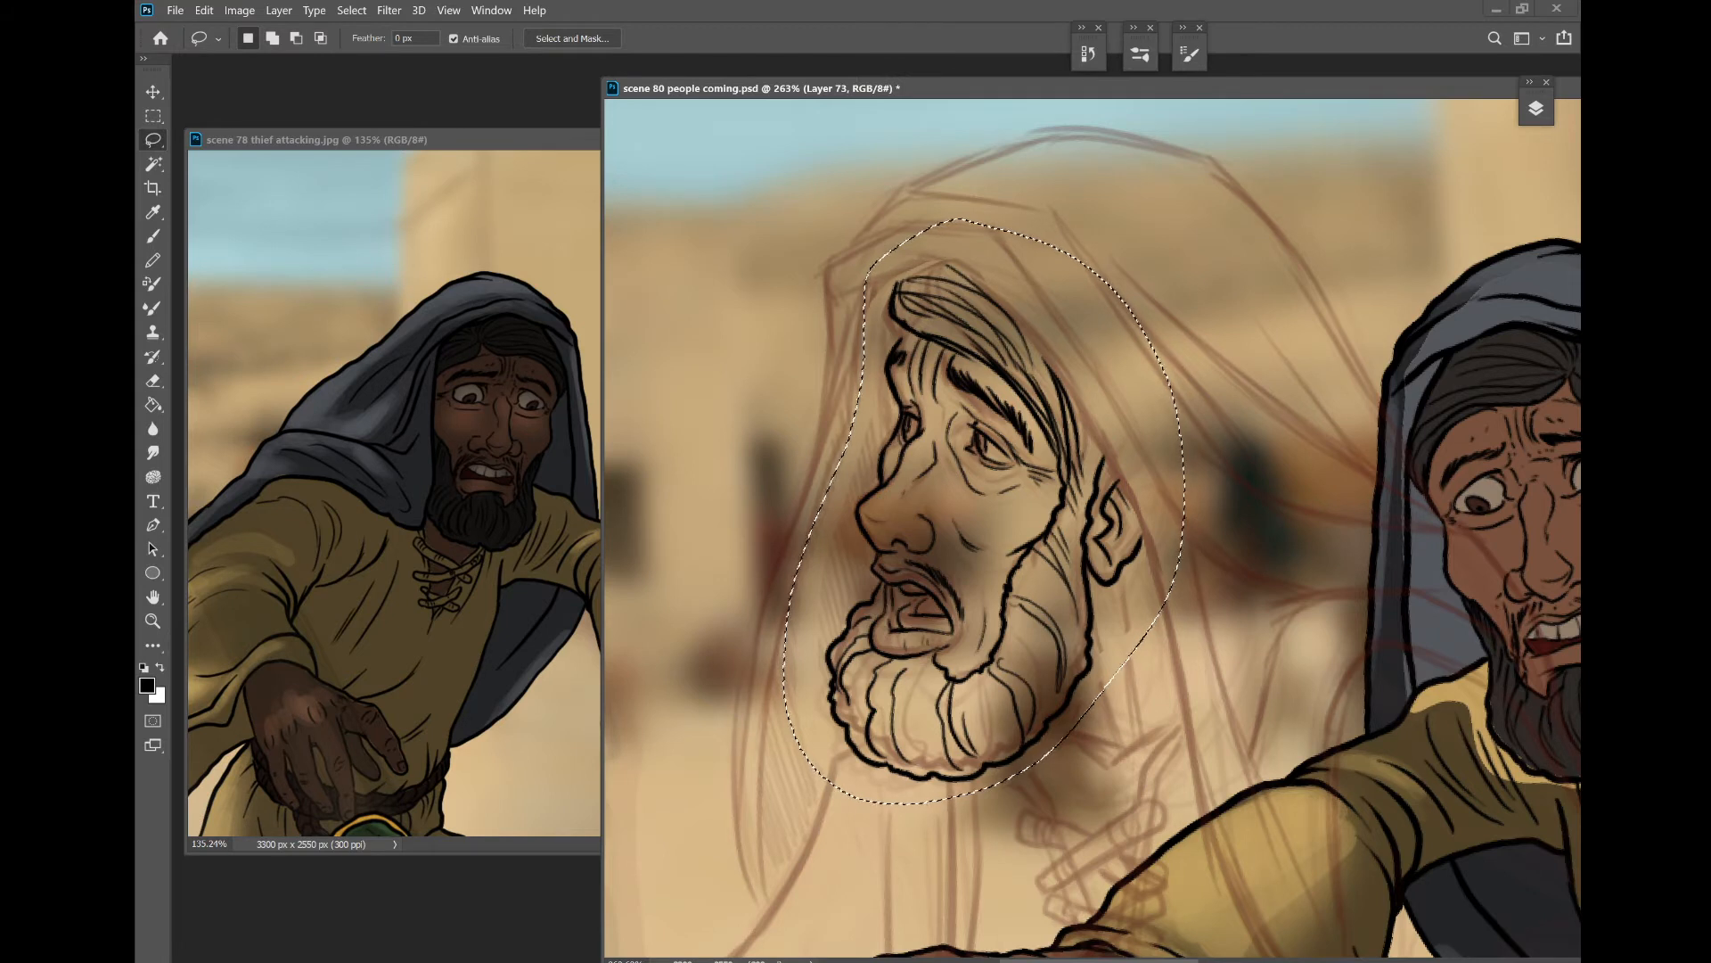
# - Hide Layer 73, the levites group, the thief sees sketch layer and Layer 72
pyautogui.click(1536, 108)
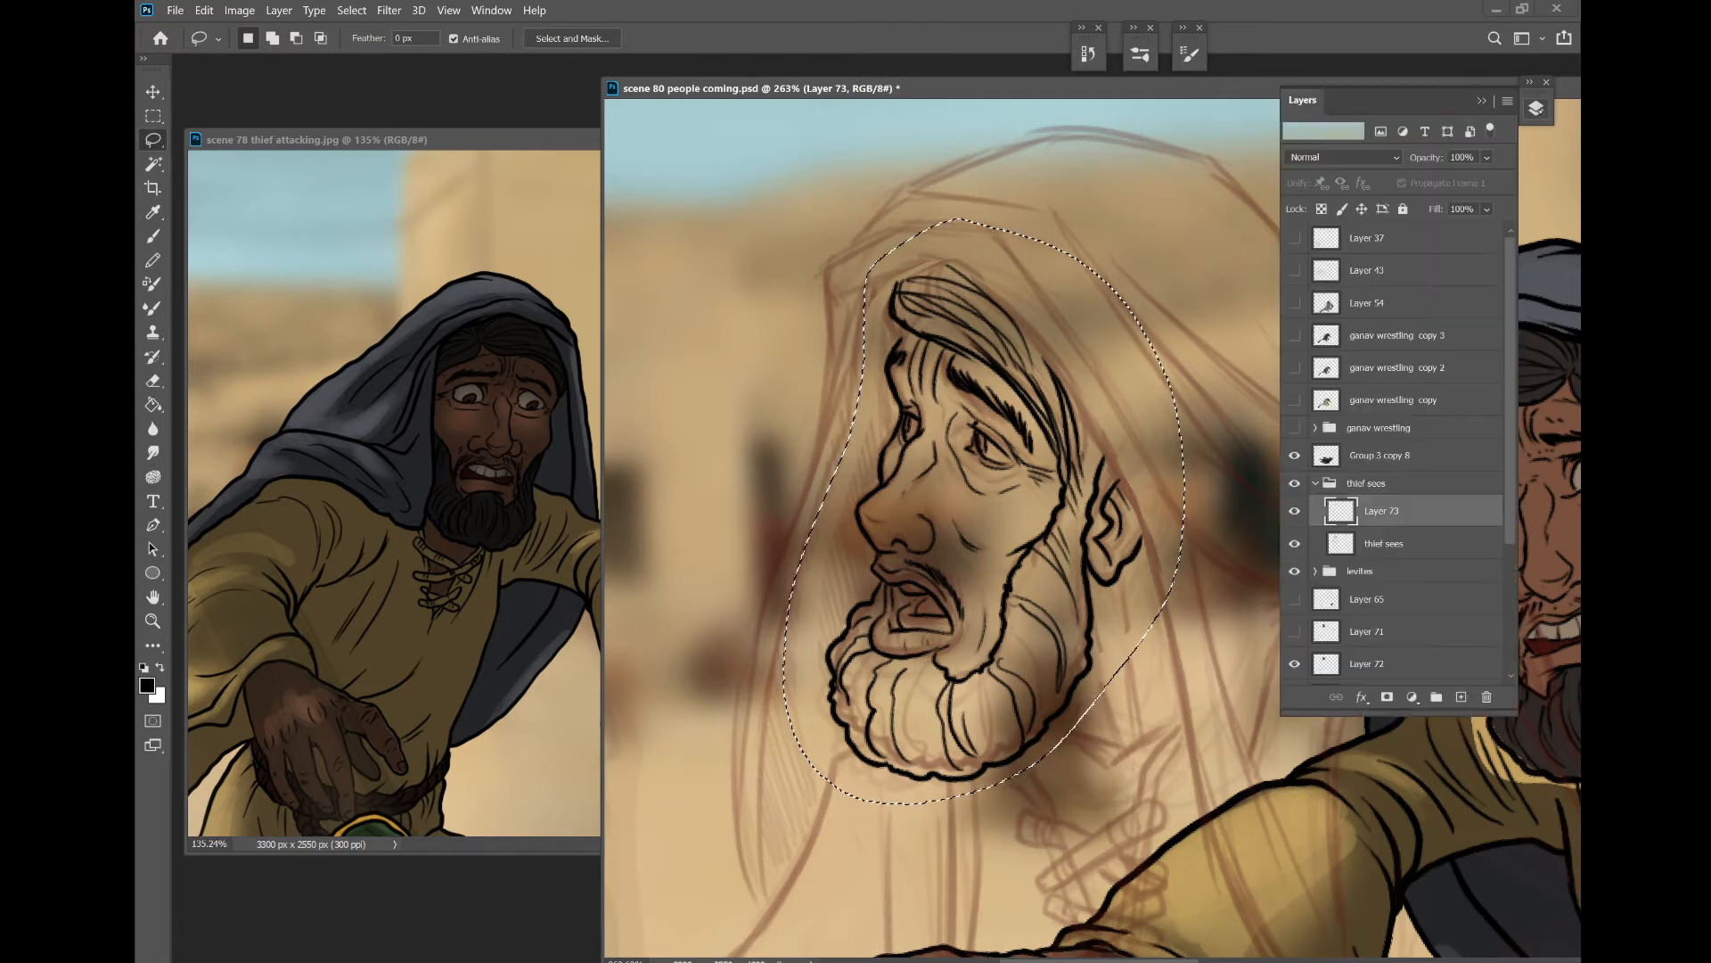
pyautogui.click(1295, 513)
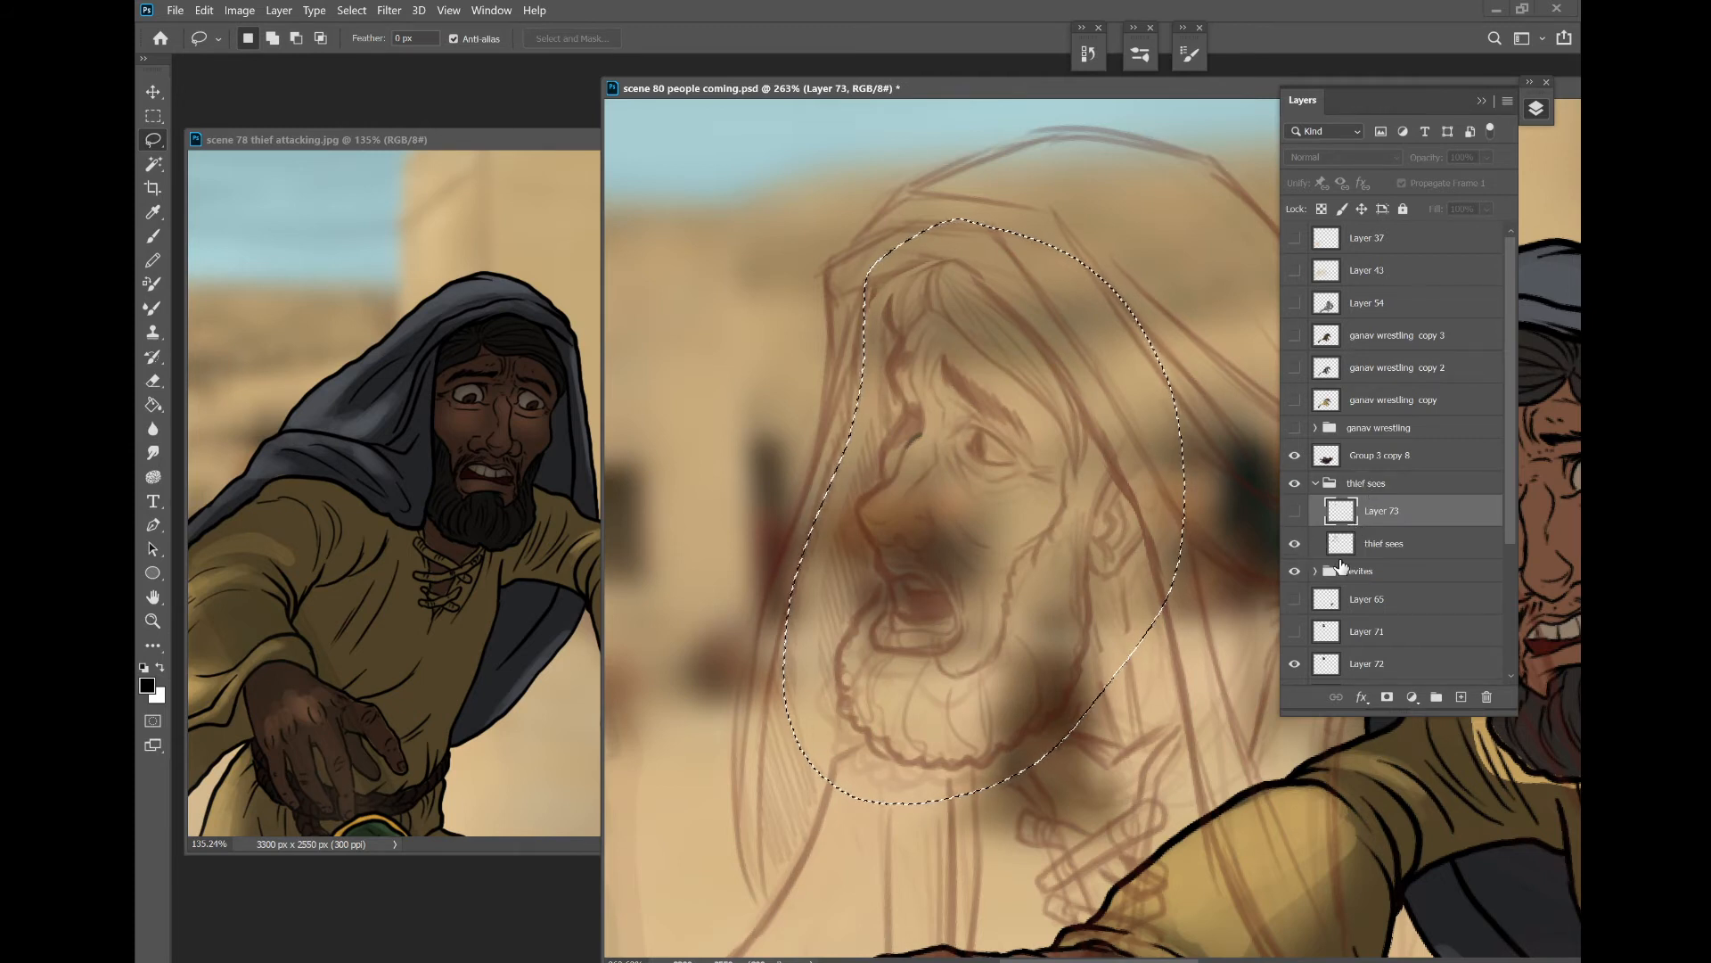
pyautogui.click(1295, 570)
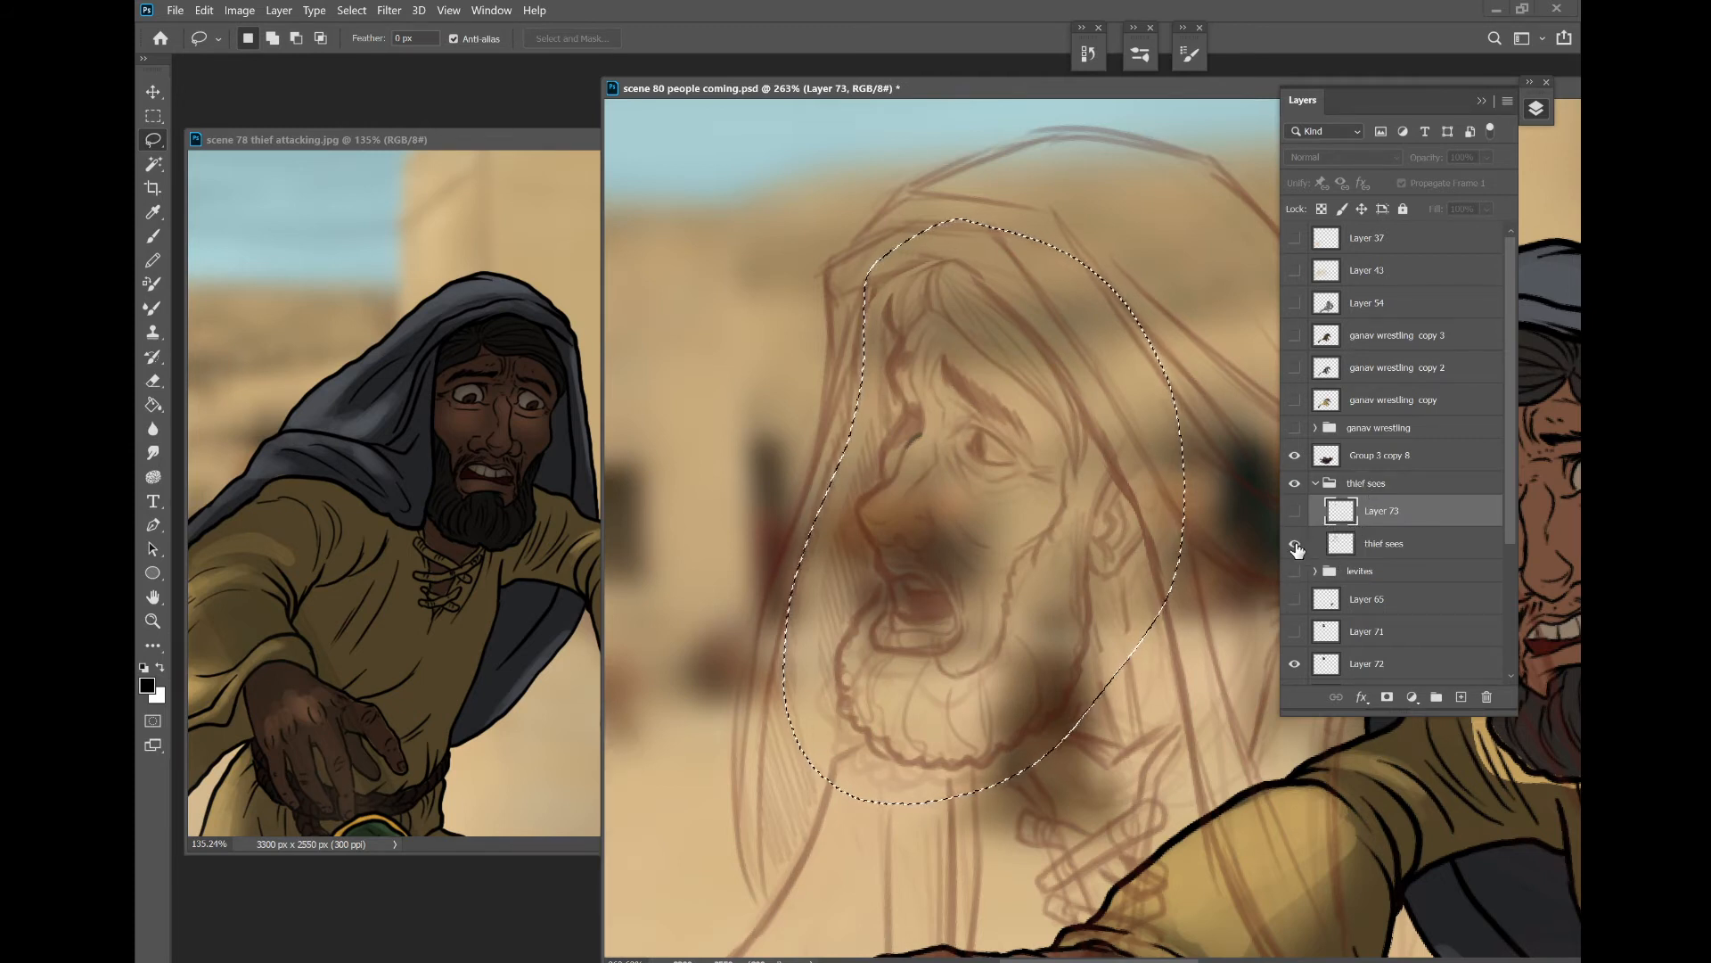
pyautogui.click(1295, 543)
pyautogui.scroll(-4, 1368, 482)
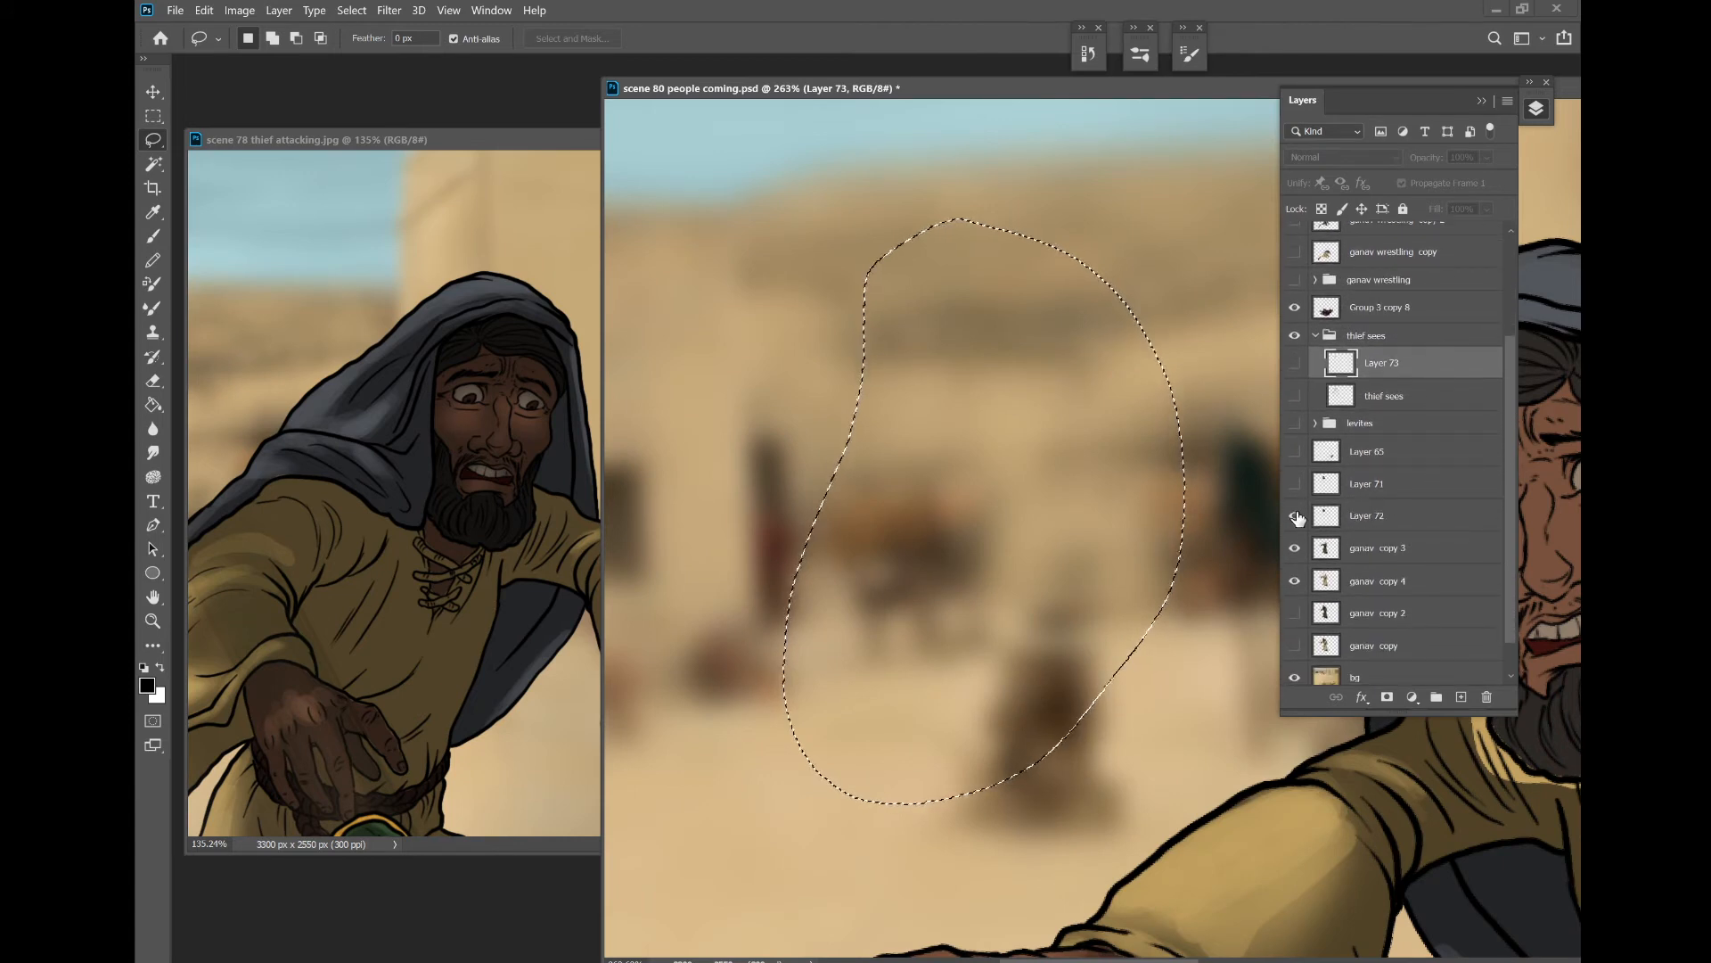
pyautogui.click(1295, 516)
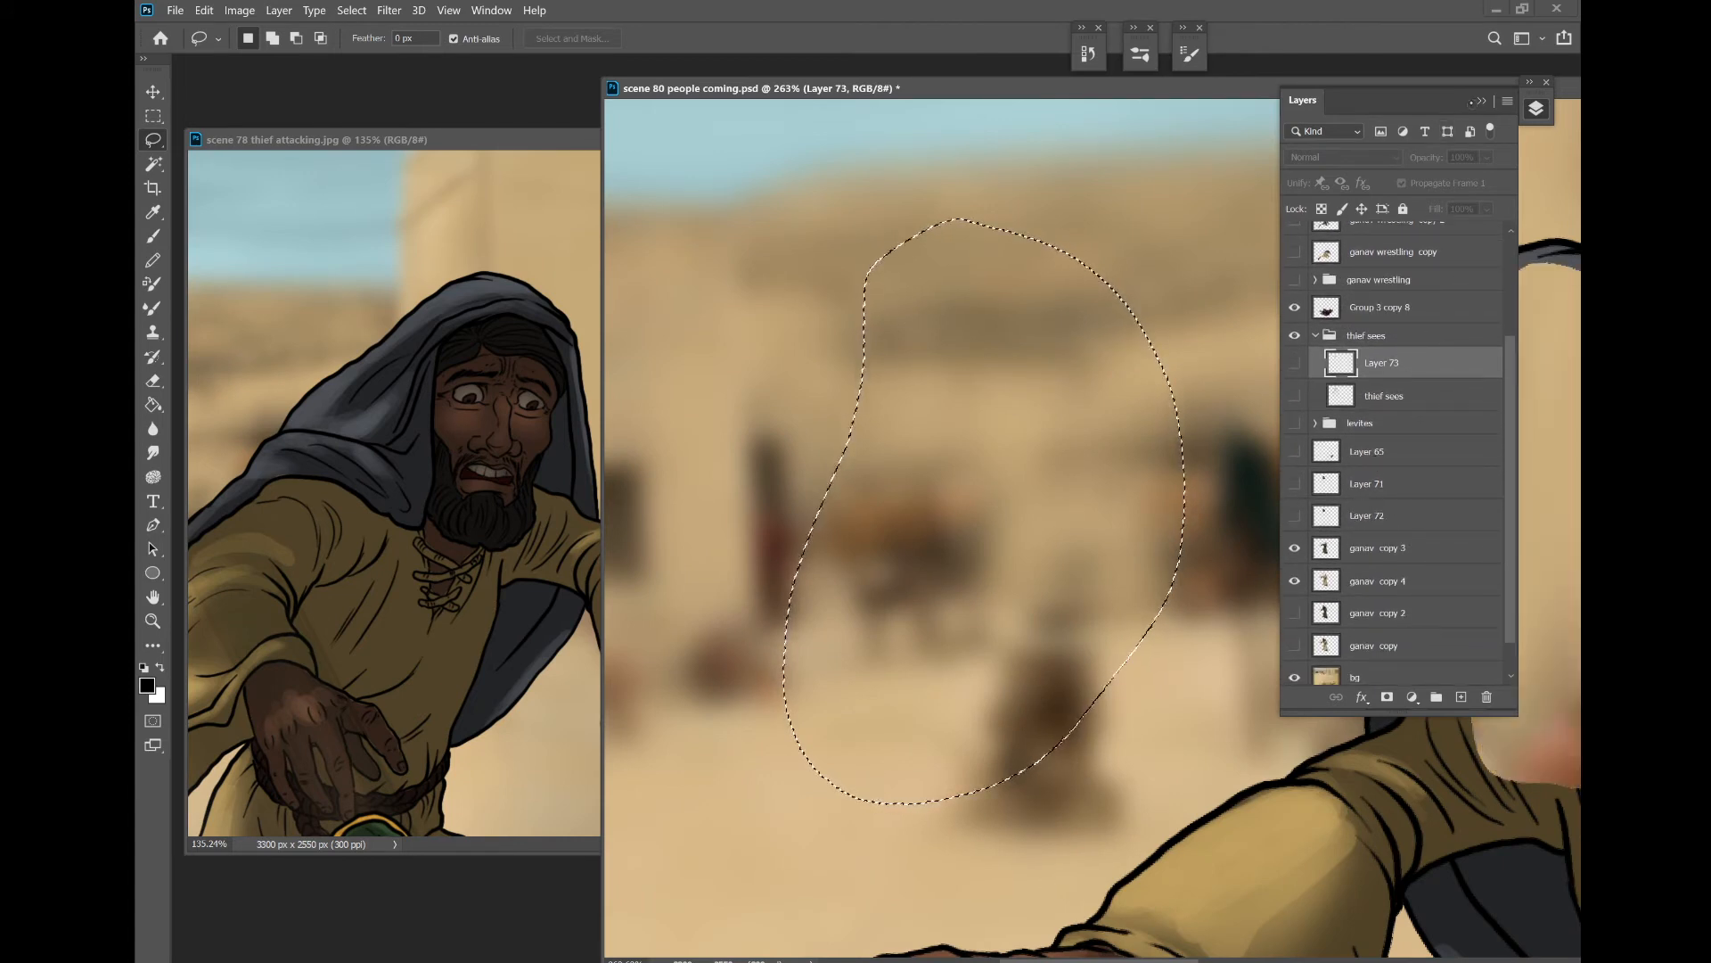
pyautogui.click(1536, 108)
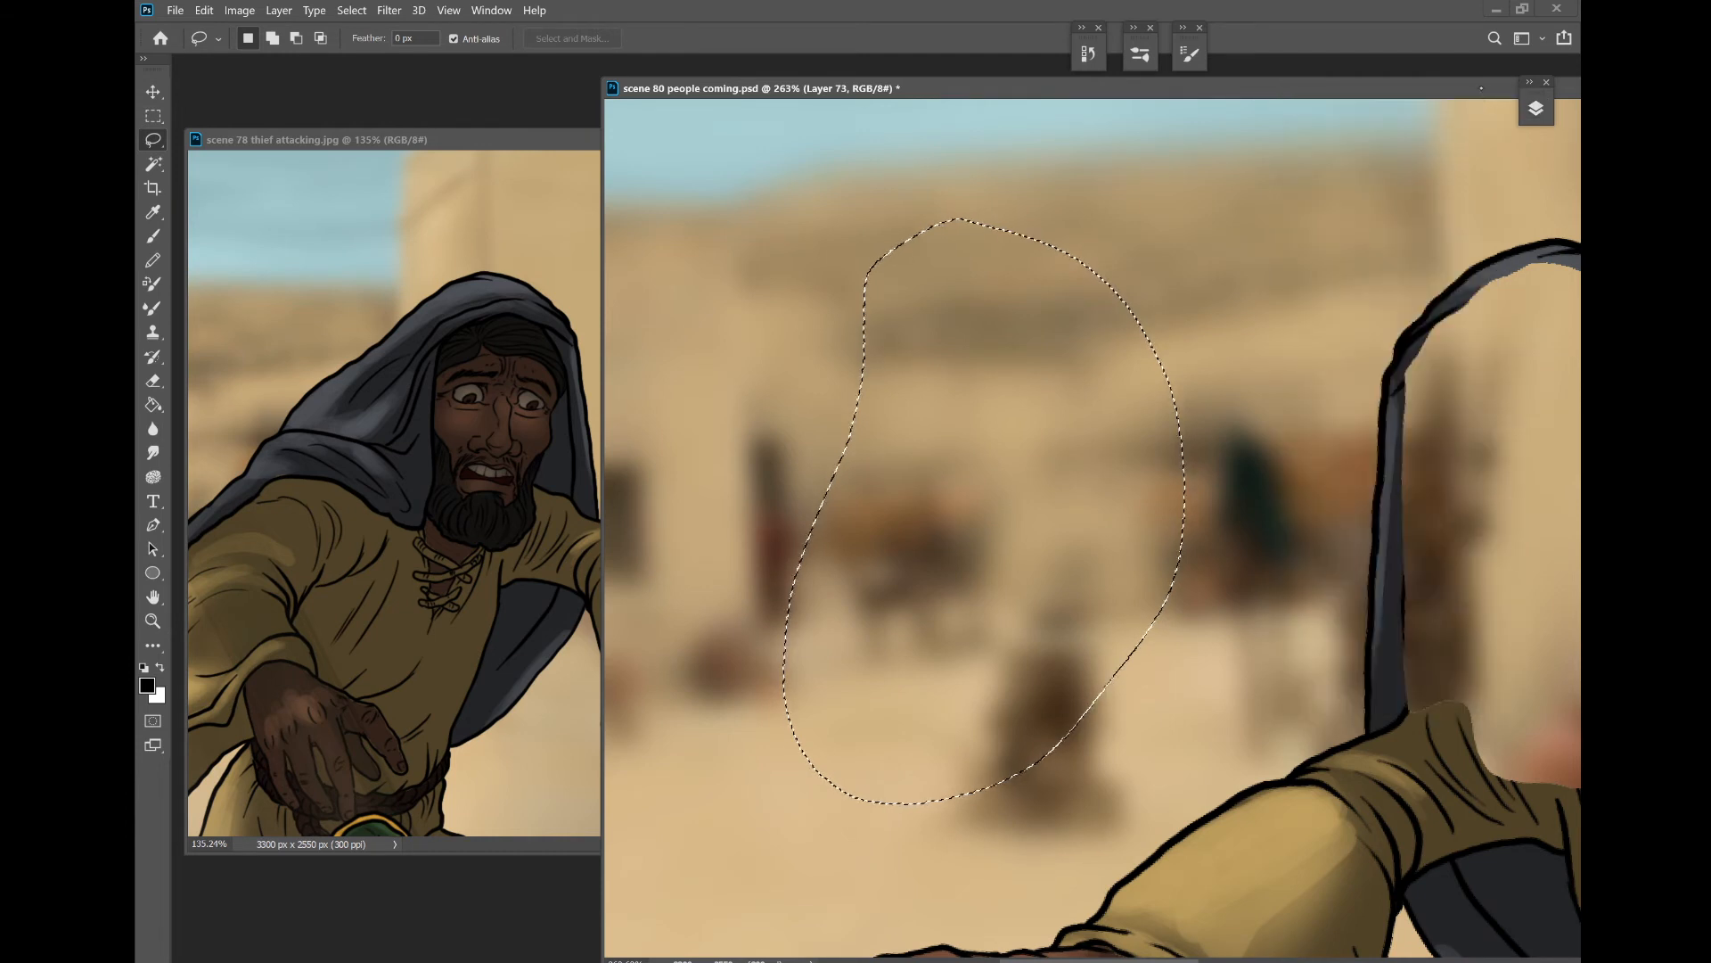
# - Paste the inked head as a new layer and move it into the empty hood of the man in yellow
pyautogui.moveTo(1185, 535); pyautogui.dragTo(850, 436)
pyautogui.hotkey('ctrl', 'v')
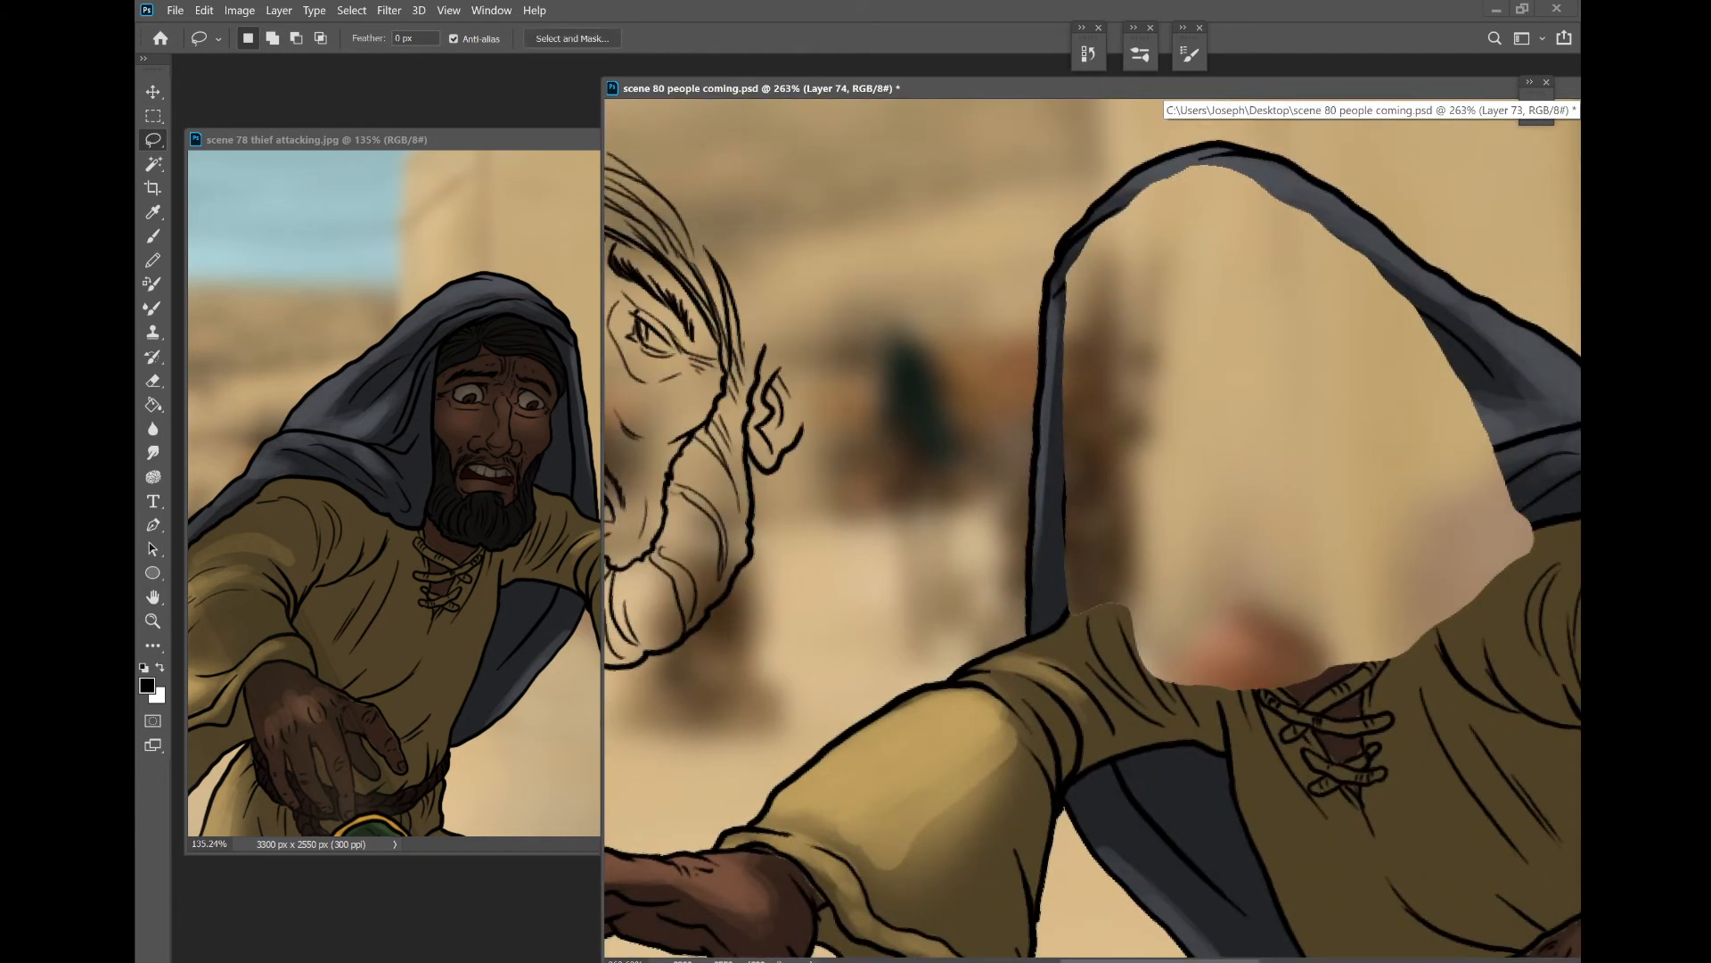
pyautogui.press('v')
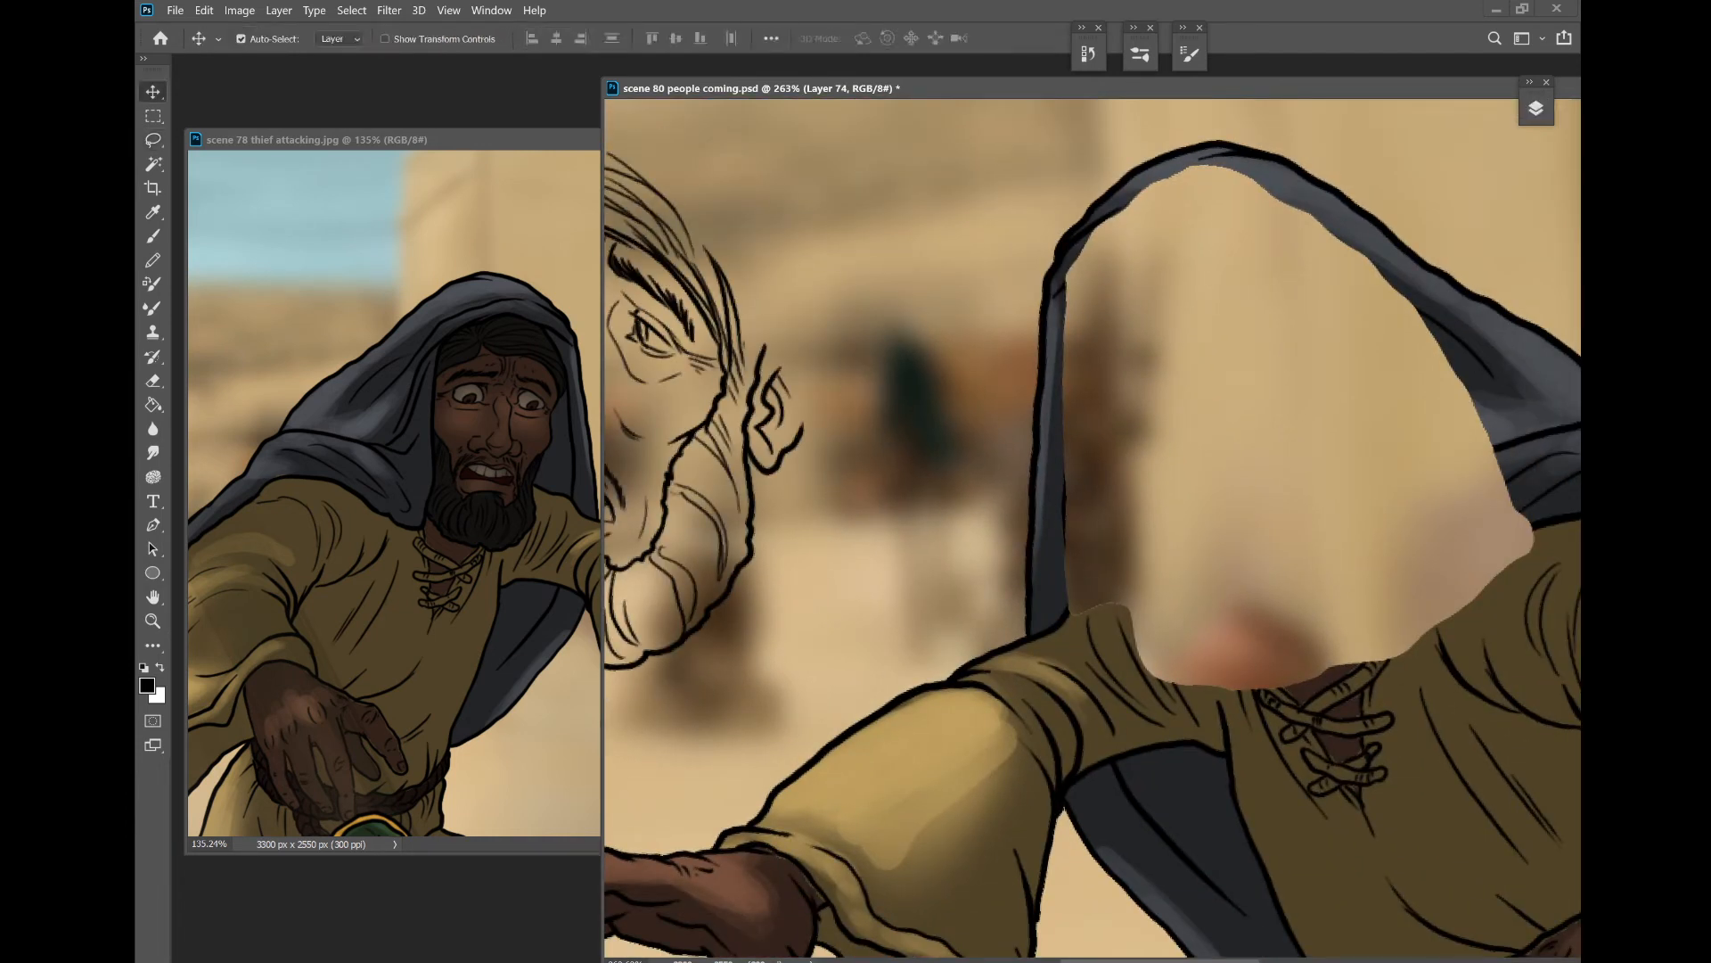
pyautogui.moveTo(771, 477)
pyautogui.mouseDown()
pyautogui.moveTo(1288, 488)
pyautogui.moveTo(1335, 508)
pyautogui.moveTo(1300, 550)
pyautogui.moveTo(1295, 535)
pyautogui.moveTo(1311, 541)
pyautogui.moveTo(1295, 535)
pyautogui.moveTo(1296, 560)
pyautogui.moveTo(1342, 521)
pyautogui.mouseUp()
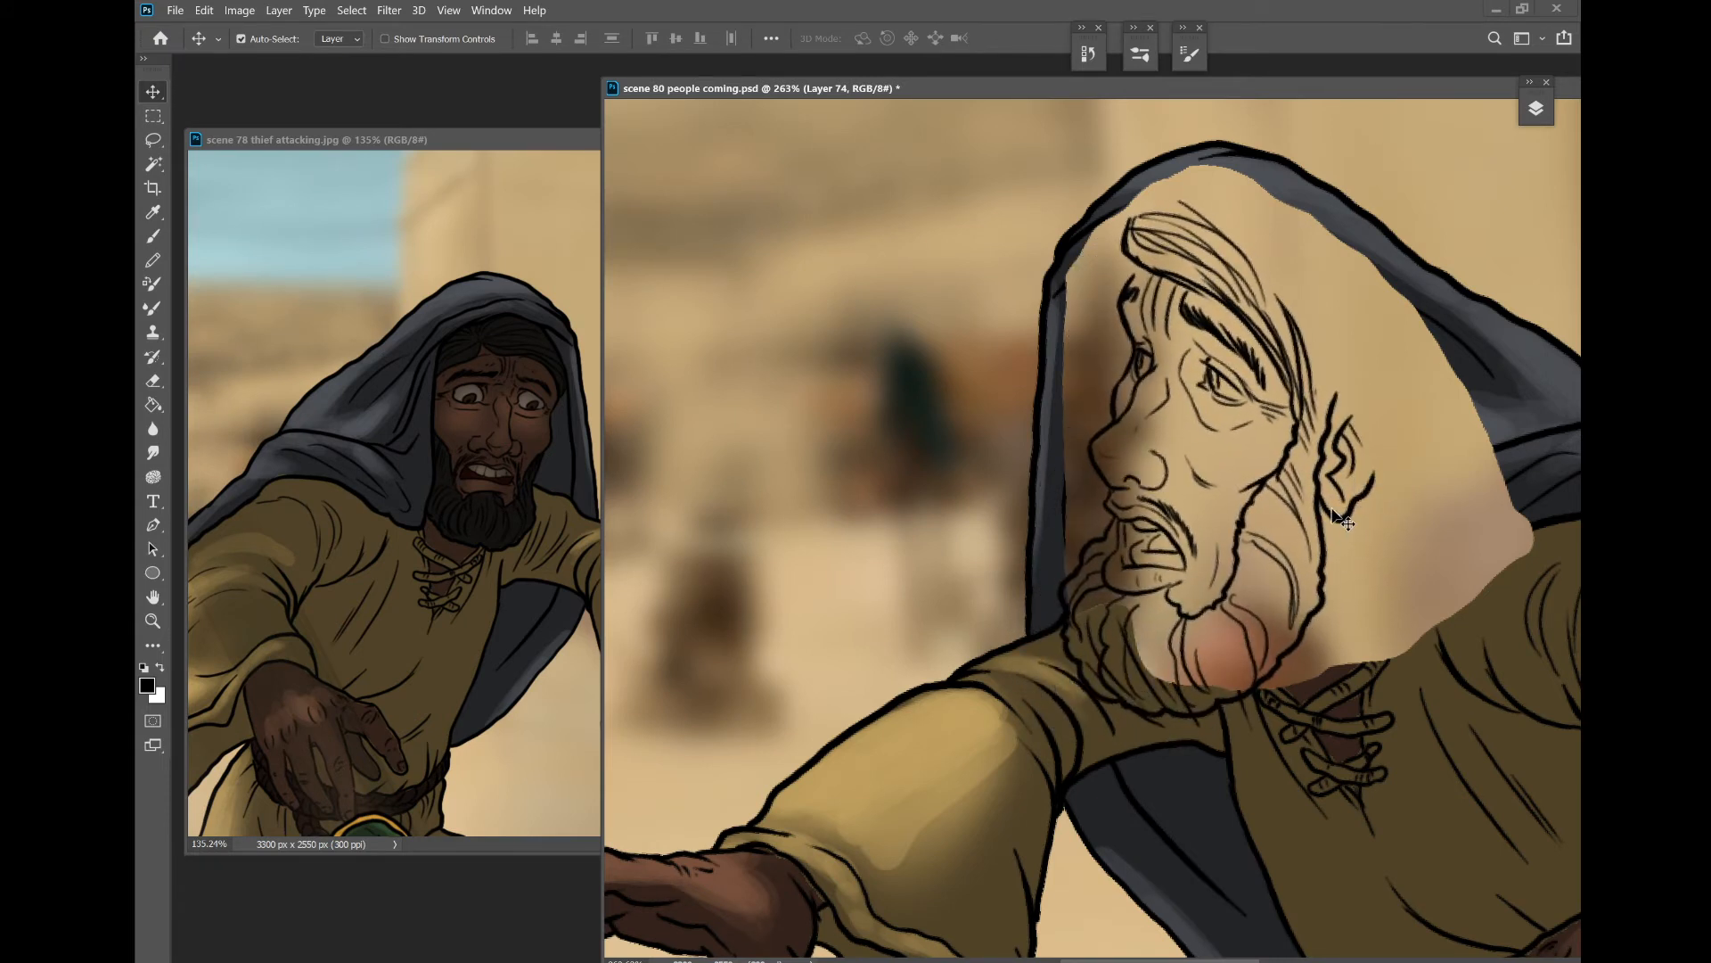
# - Free-transform the pasted head to make it slightly smaller and shorter, and position it lower inside the hood
pyautogui.hotkey('ctrl', 't')
pyautogui.moveTo(1355, 187); pyautogui.dragTo(1348, 203)
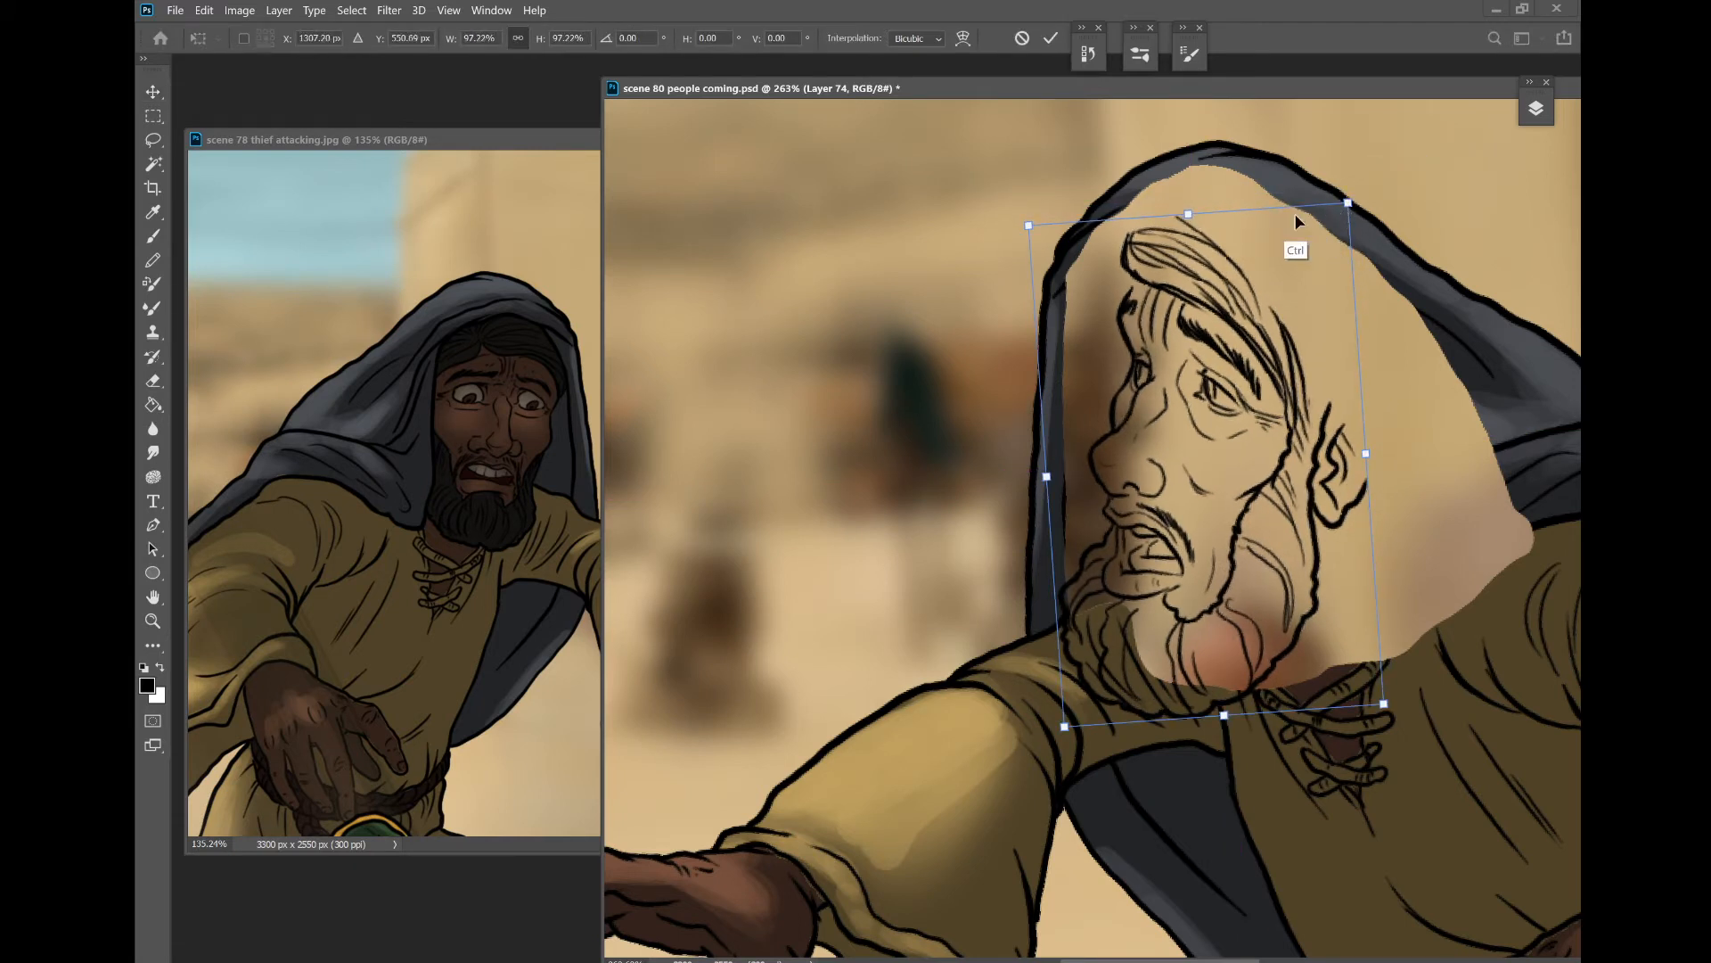
pyautogui.moveTo(1194, 218); pyautogui.dragTo(1192, 246)
pyautogui.moveTo(1285, 465); pyautogui.dragTo(1273, 470)
pyautogui.press('Return')
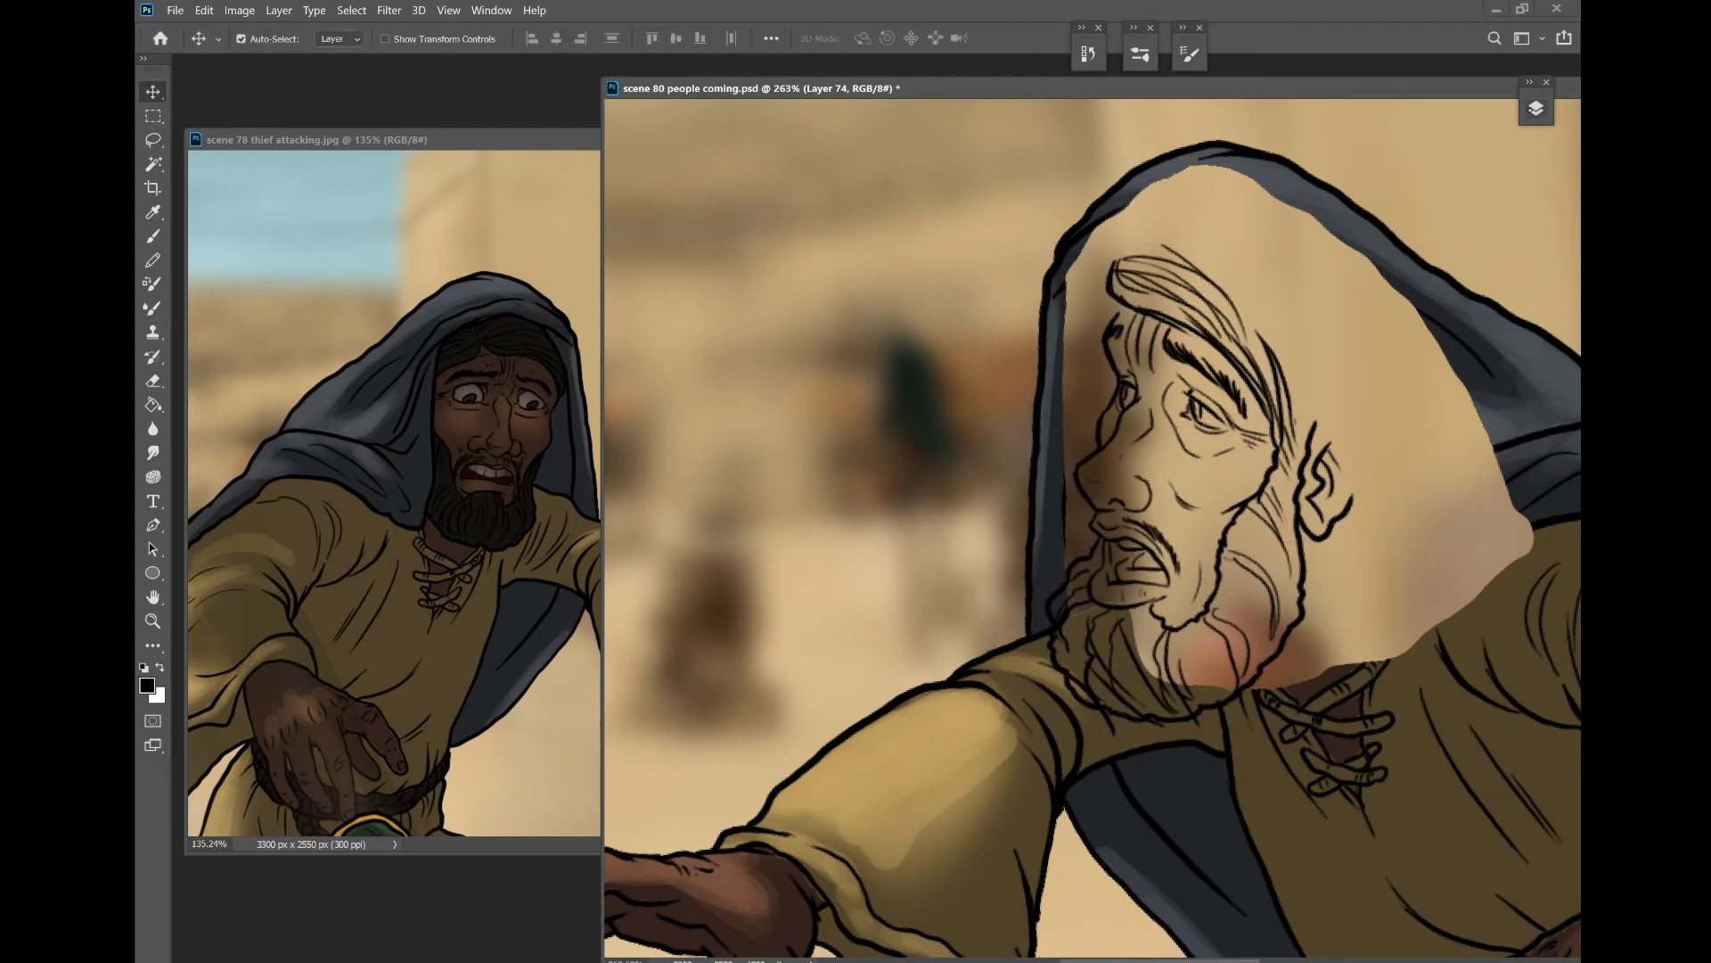
# - Hide the ganav copy 3 shading layer so the body shows only its flat colours
pyautogui.click(1536, 108)
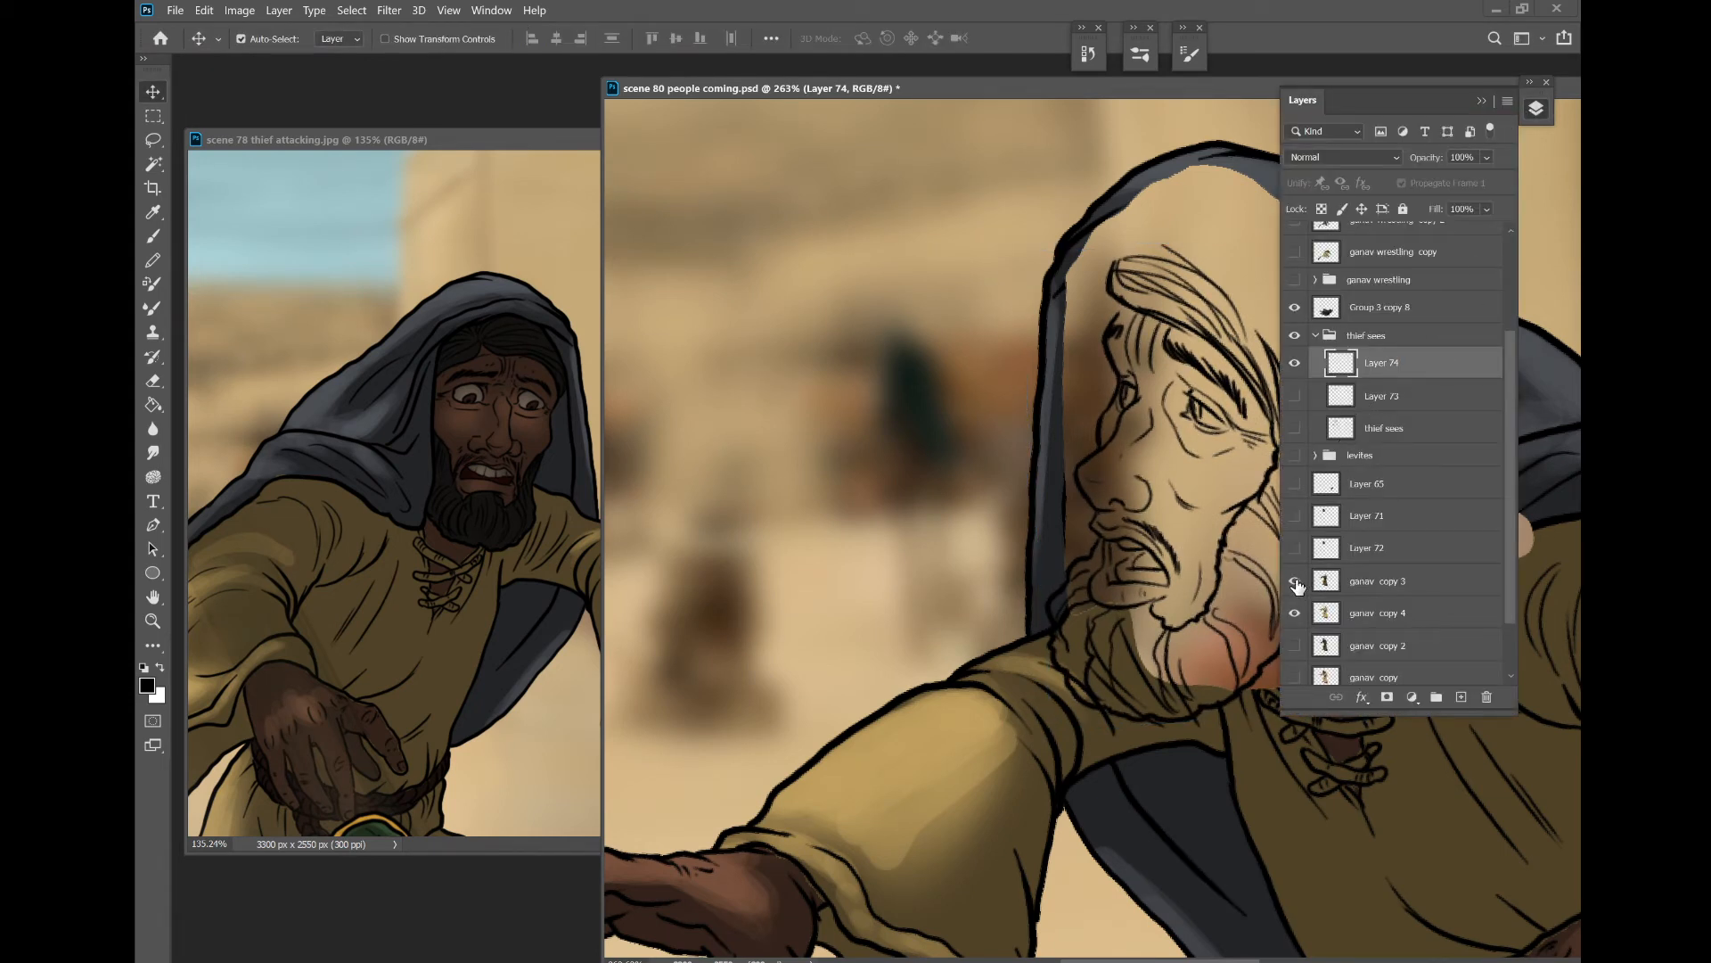
pyautogui.click(1295, 581)
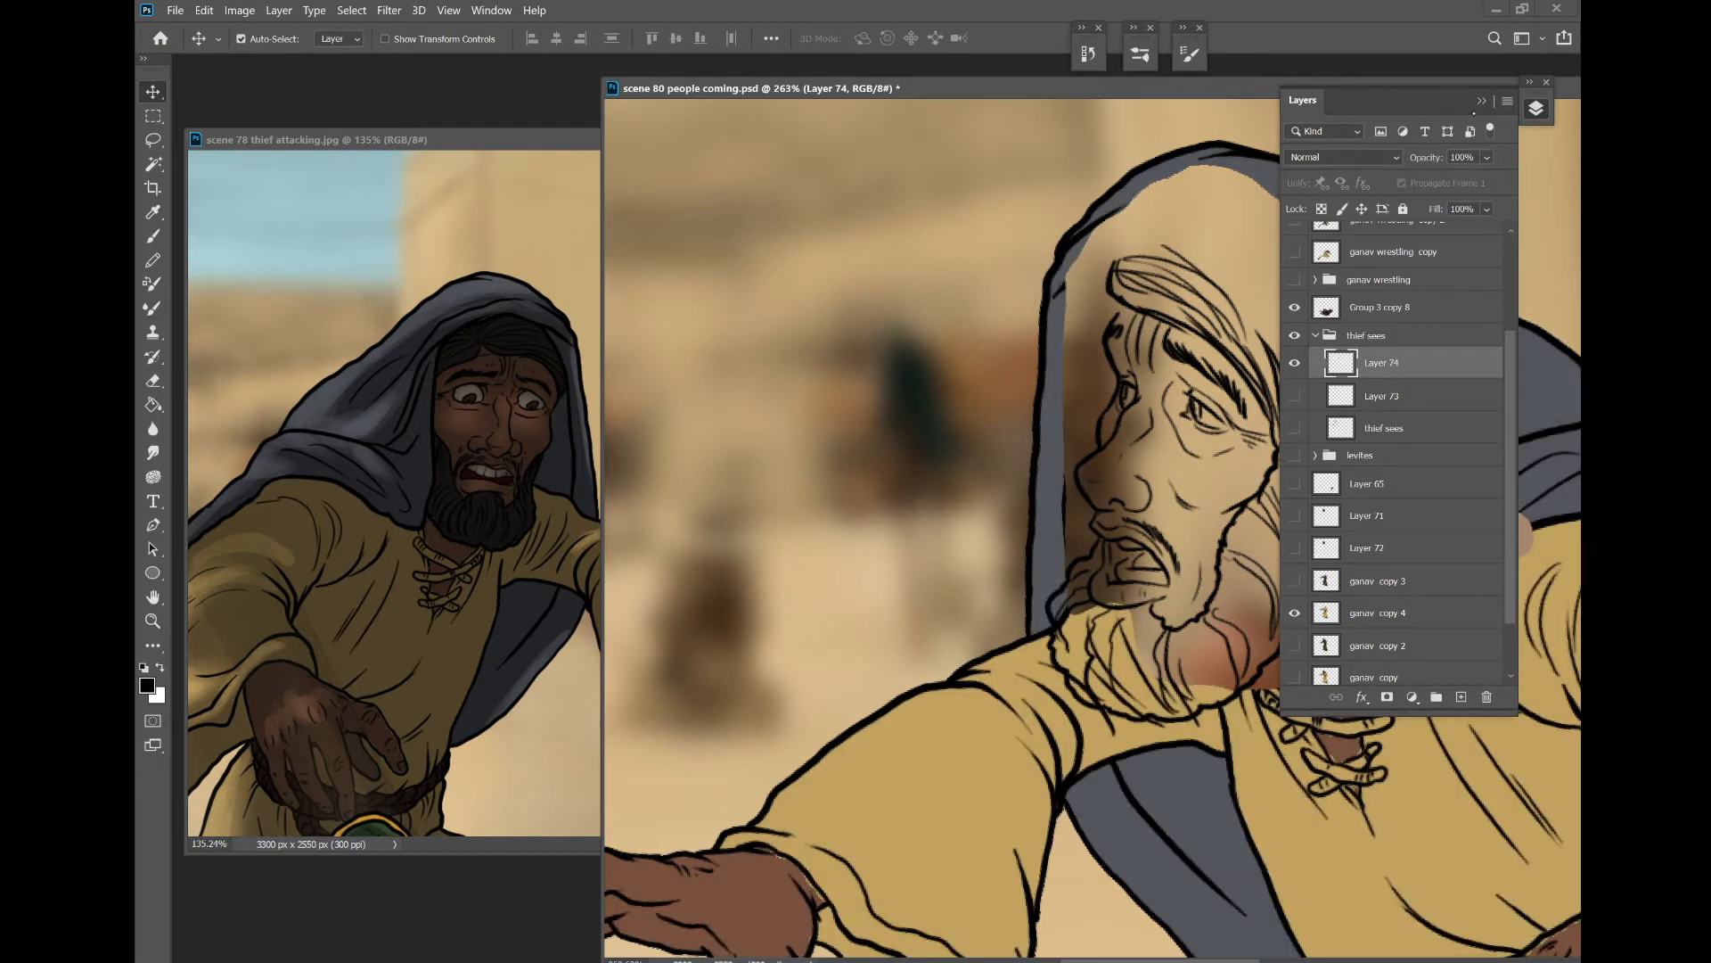
pyautogui.click(1482, 101)
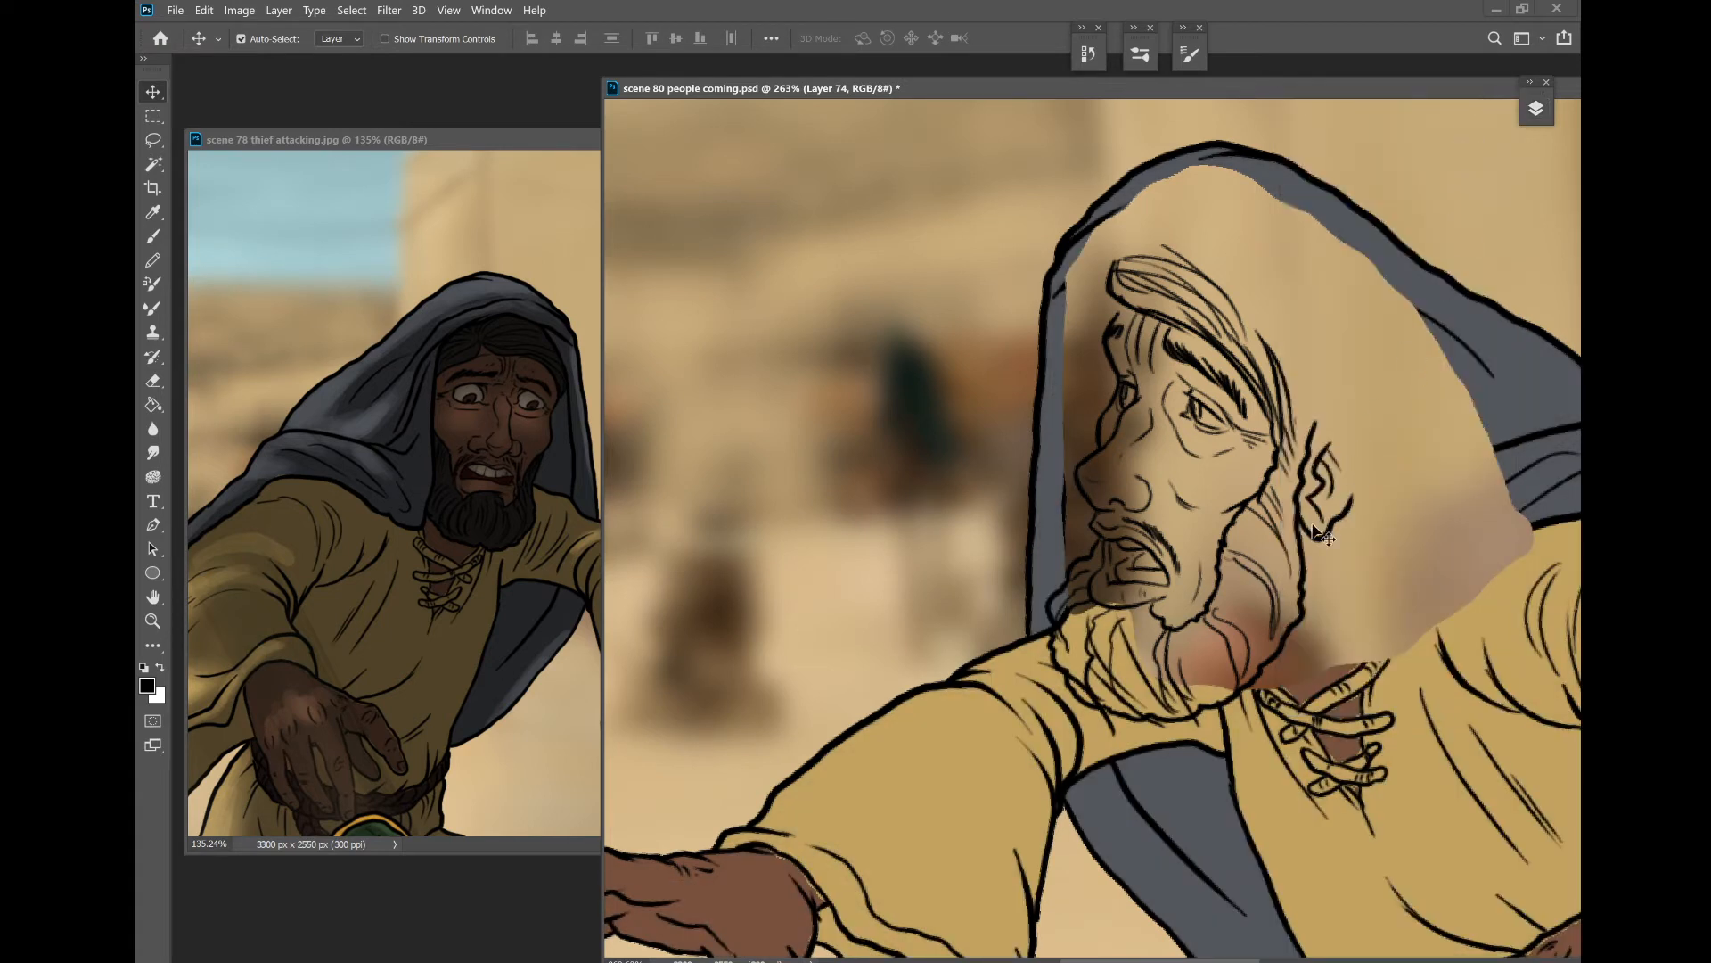
# - Sample the brown skin colour from the outstretched hand as the foreground colour and select the ganav copy 4 layer
pyautogui.scroll(-3, 1287, 458)
pyautogui.hscroll(-2, 1287, 458)
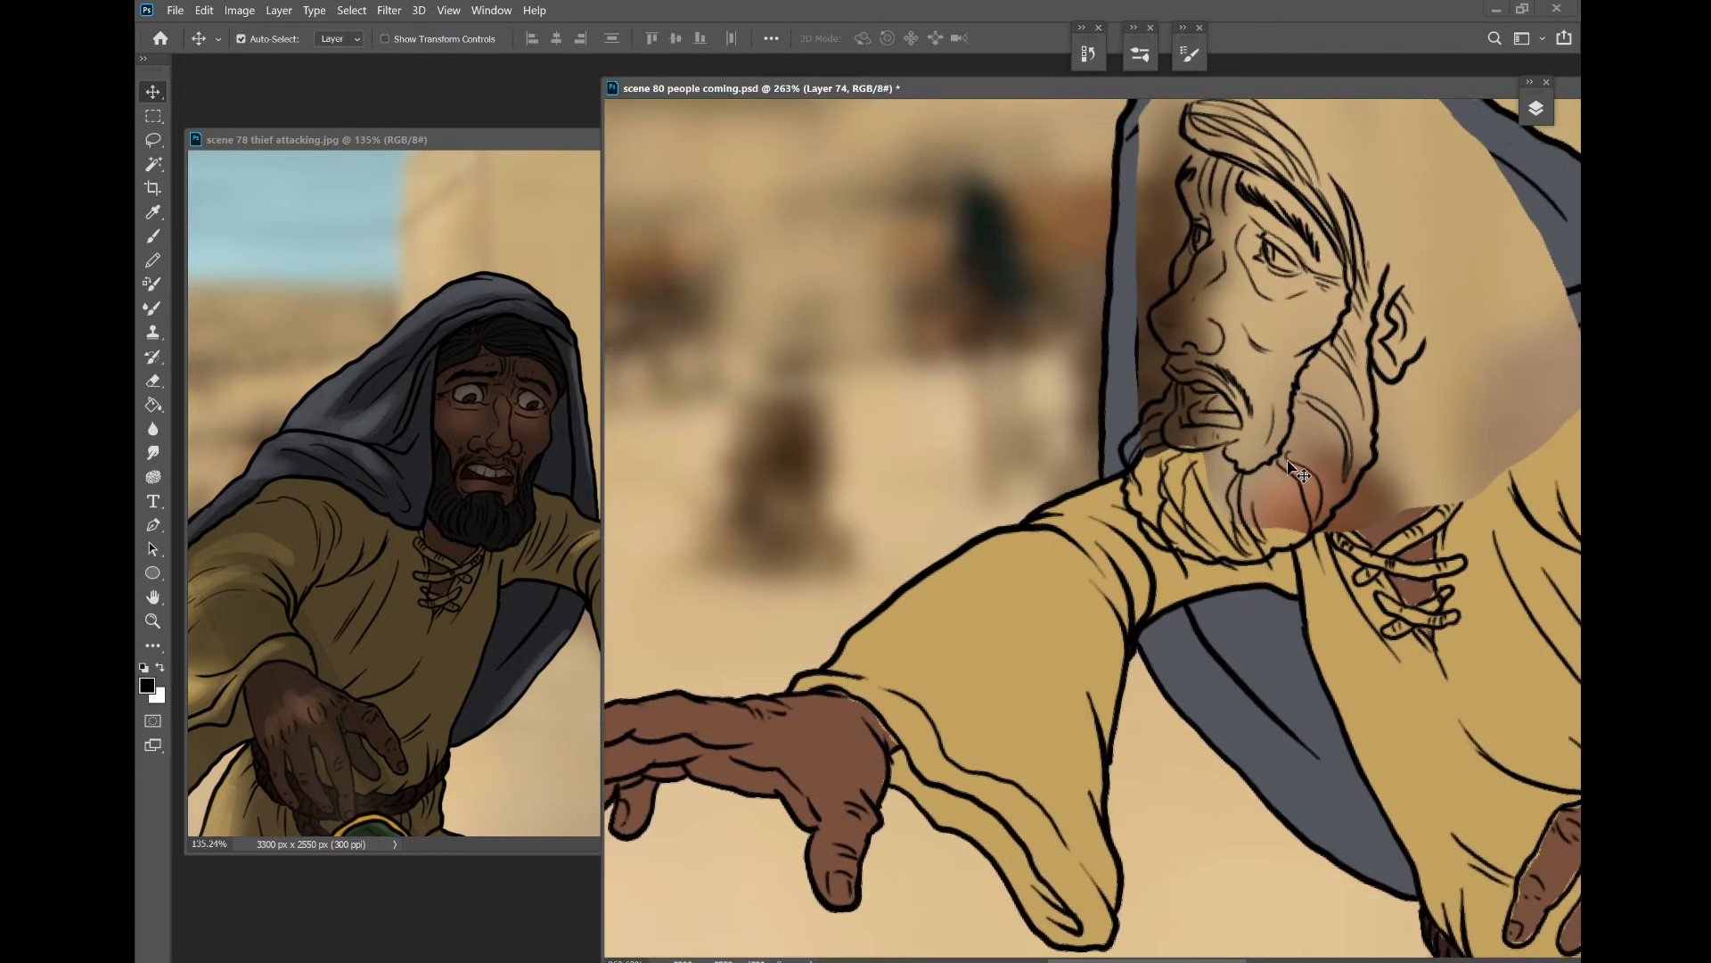
pyautogui.press('i')
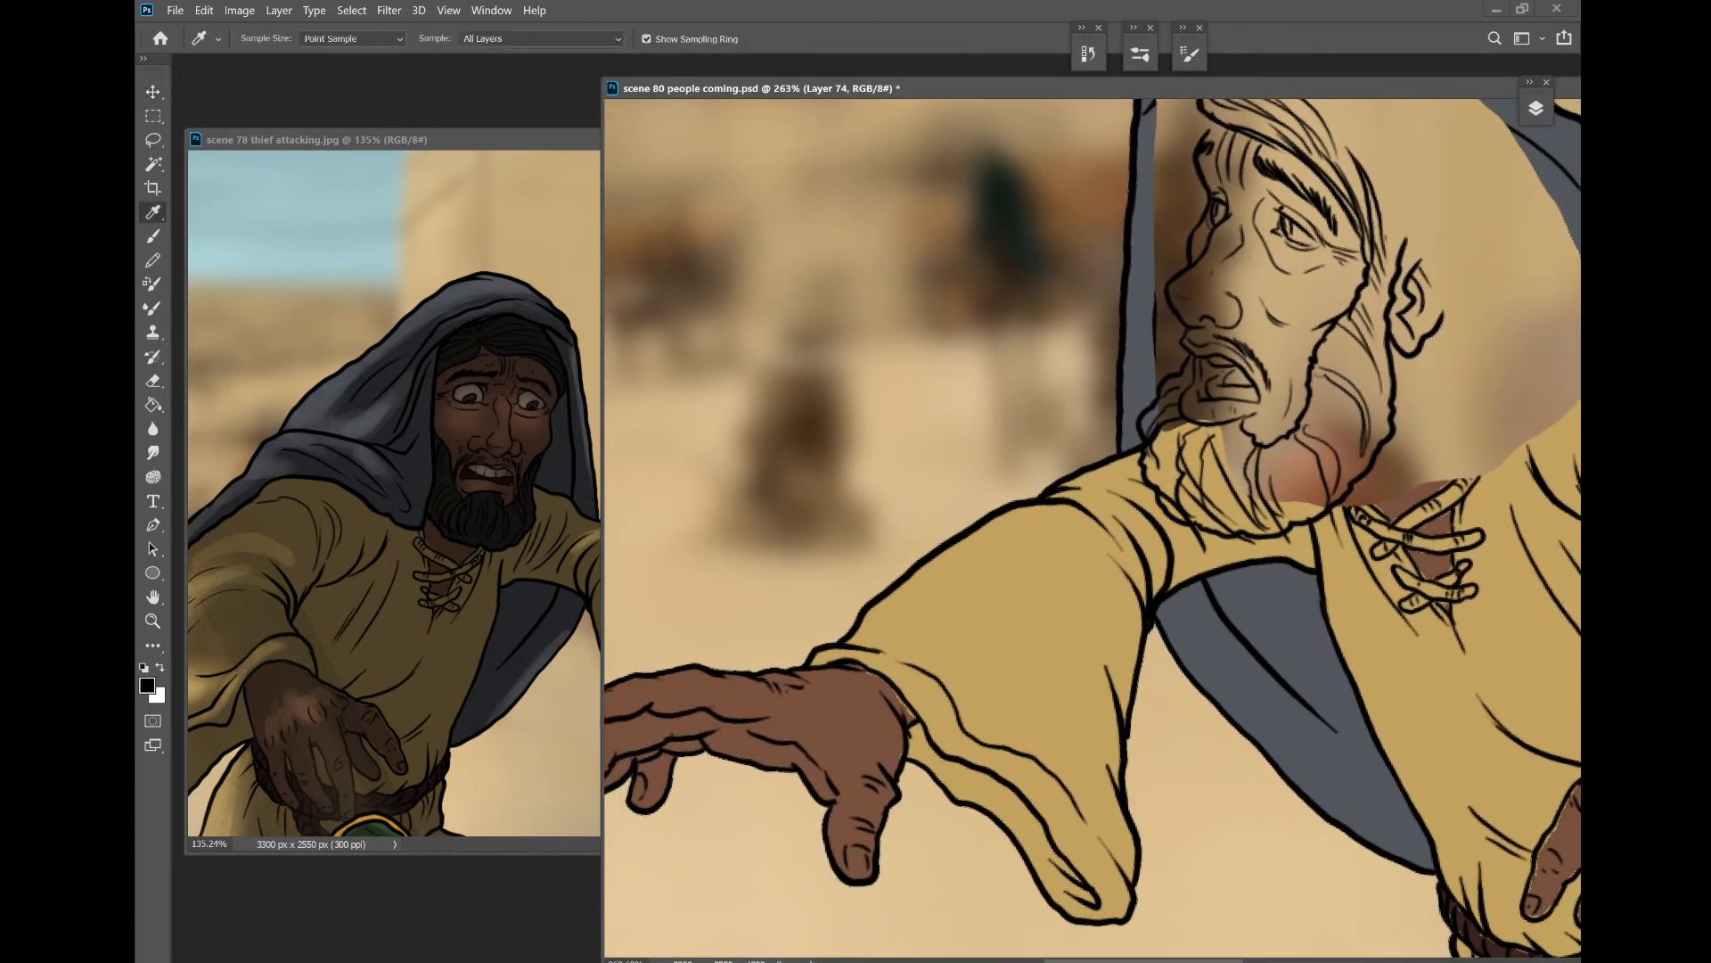
pyautogui.click(1287, 458)
pyautogui.press('v')
pyautogui.click(892, 738)
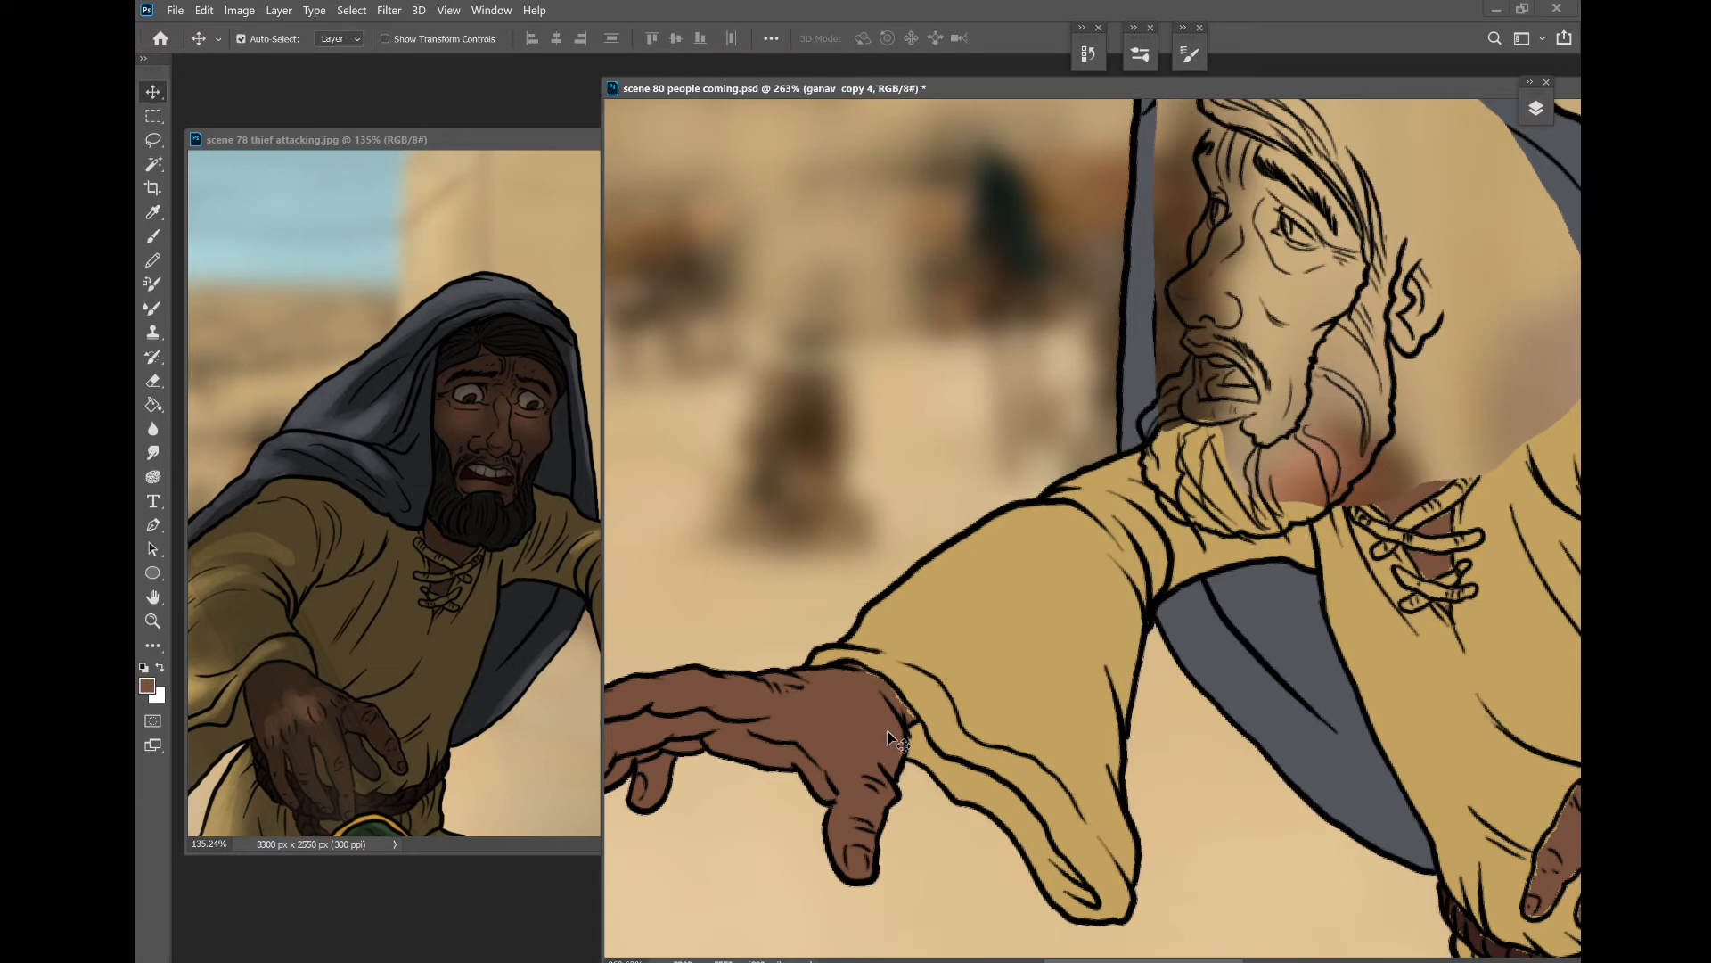
# - Toggle Layer 74 off and on to check the pasted head, and make it the active layer
pyautogui.scroll(4, 892, 739)
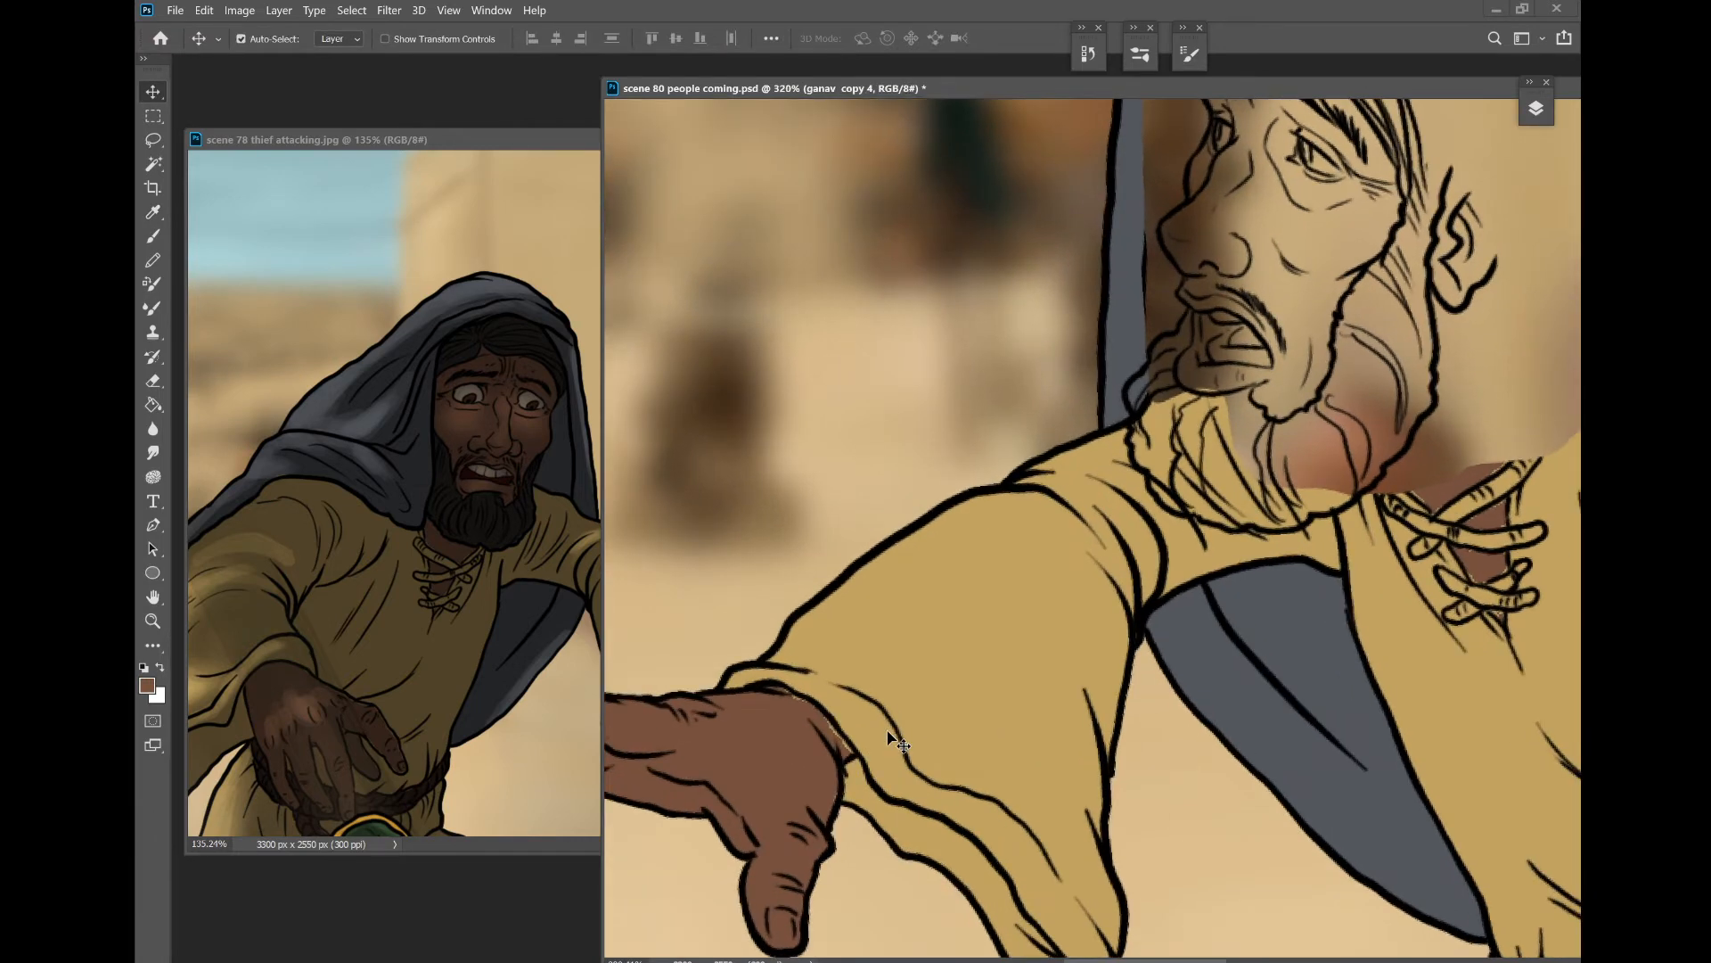
pyautogui.scroll(-2, 887, 739)
pyautogui.scroll(5, 887, 738)
pyautogui.hscroll(2, 887, 738)
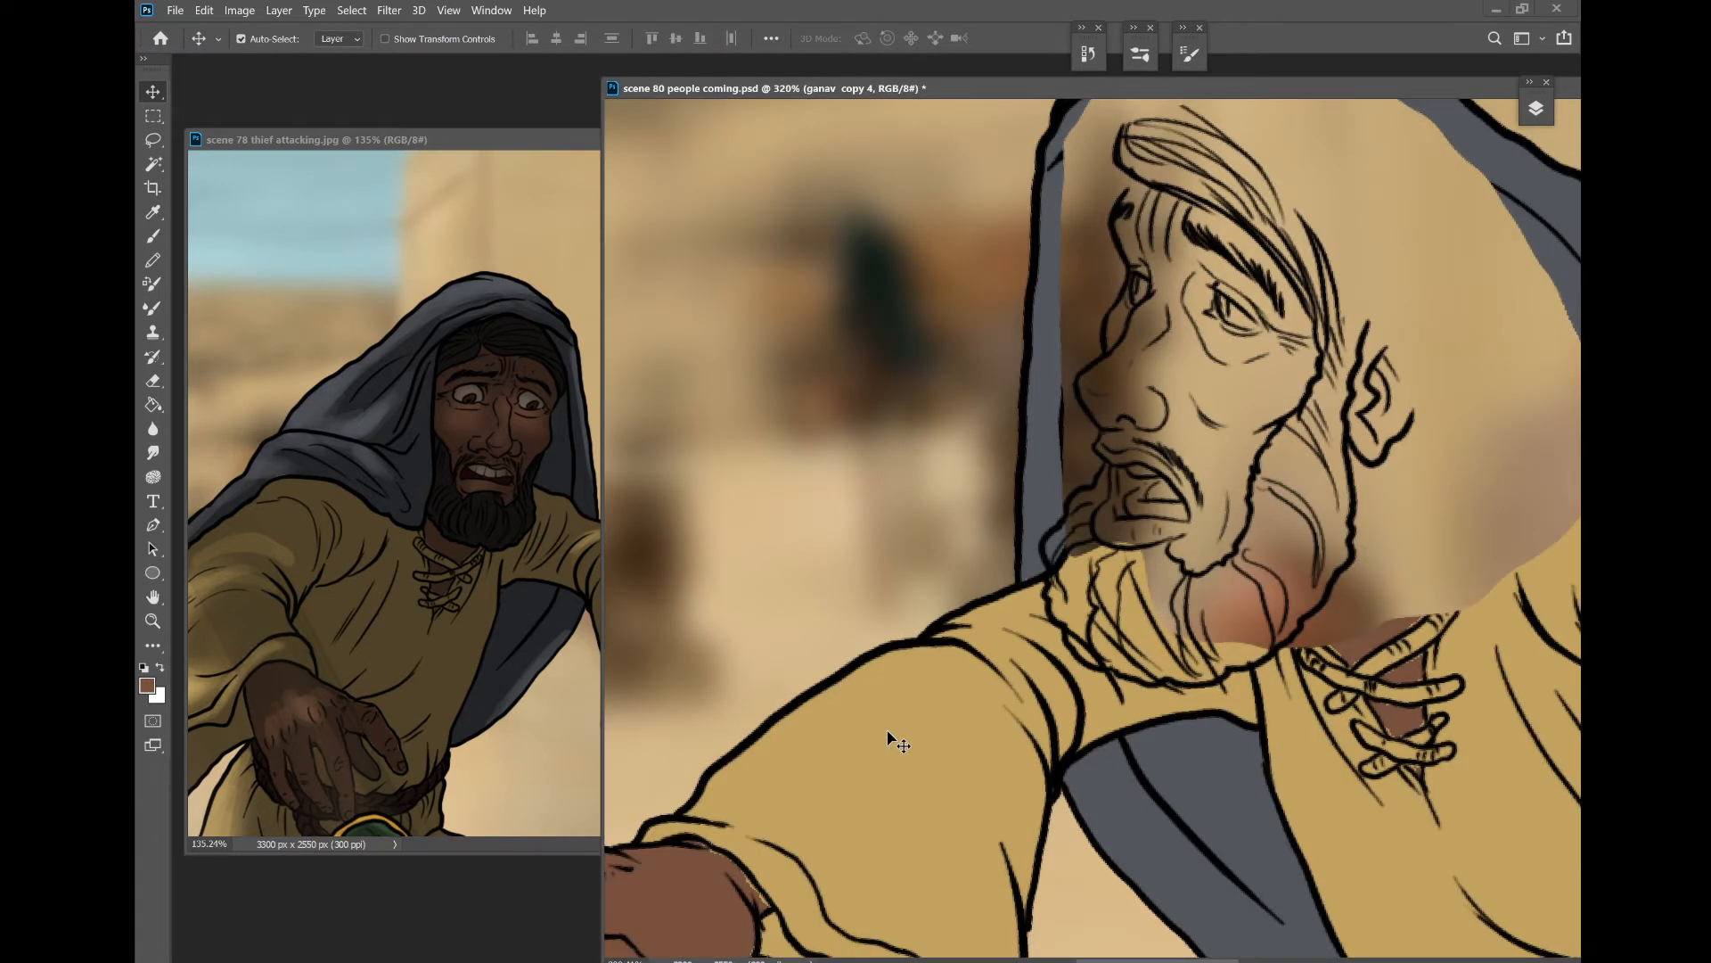
pyautogui.scroll(1, 886, 729)
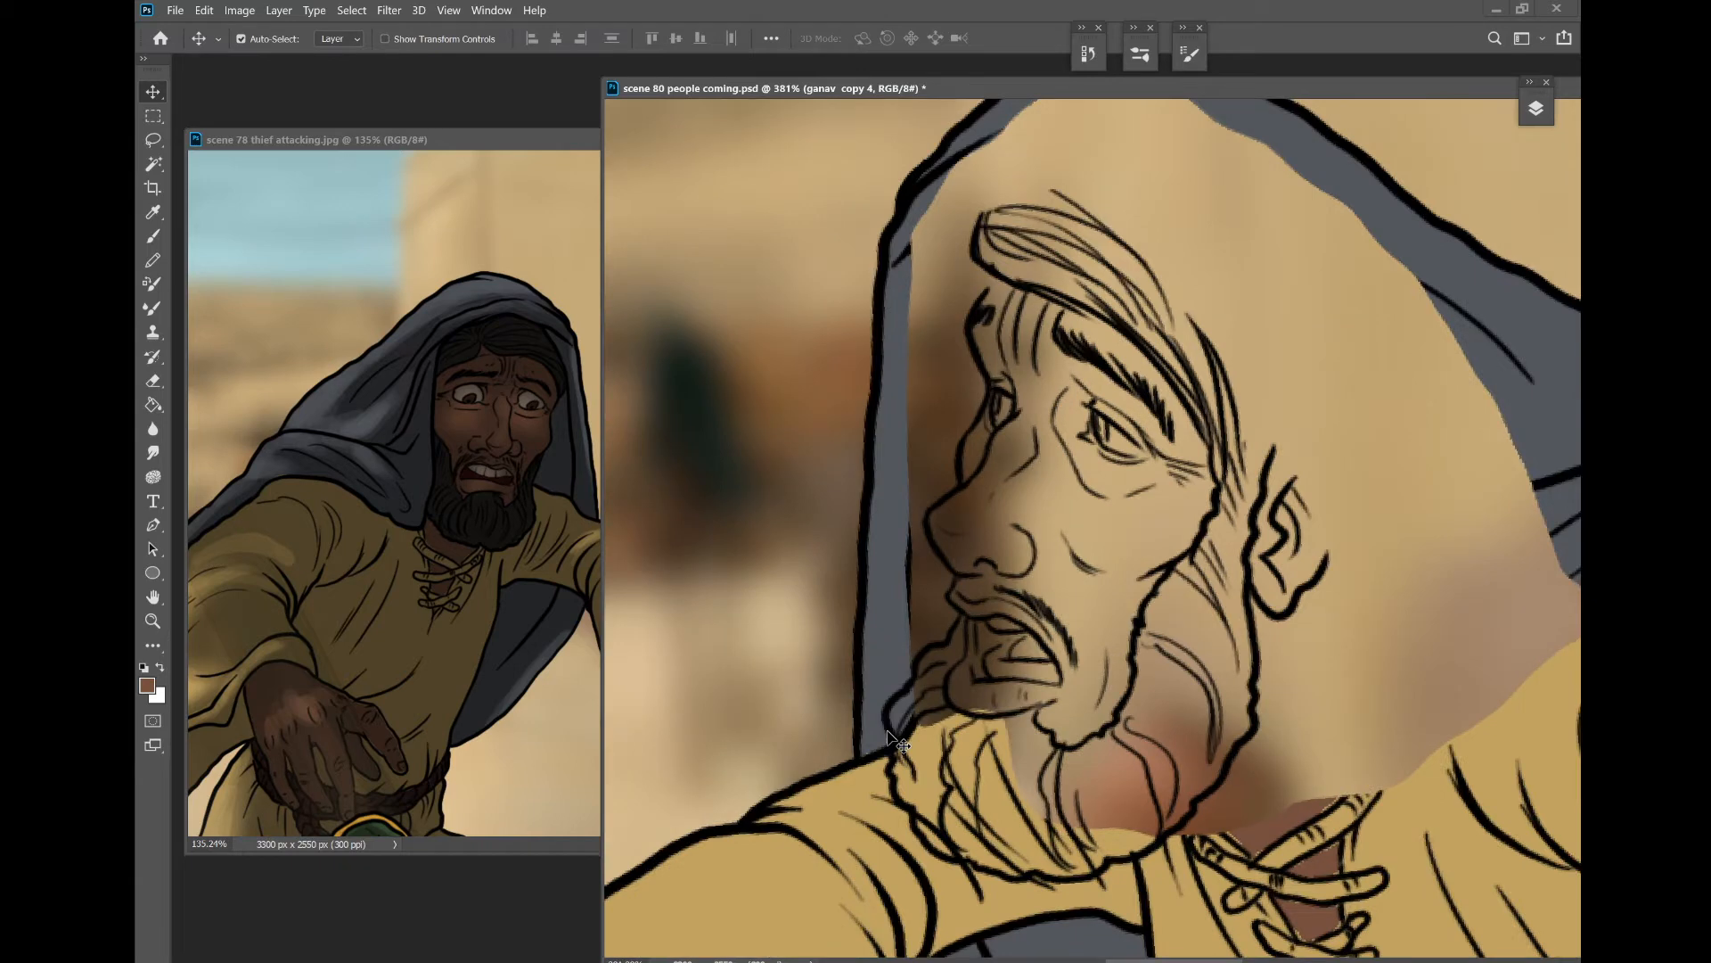
pyautogui.scroll(-2, 887, 731)
pyautogui.click(1536, 108)
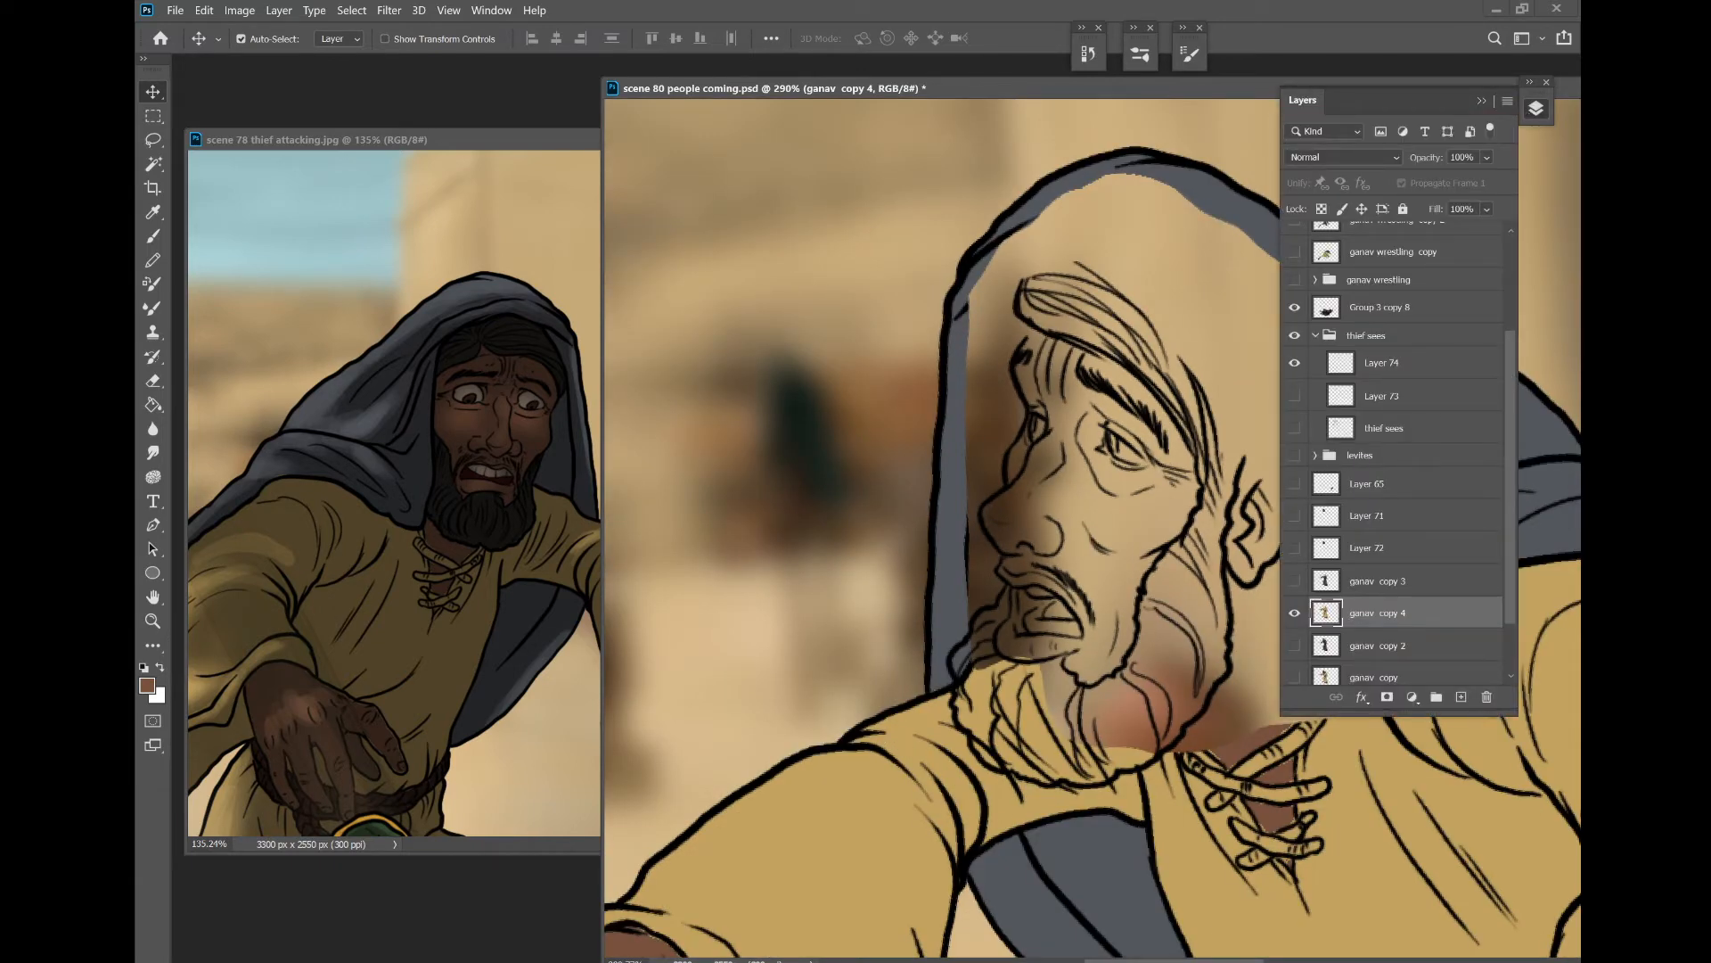
pyautogui.click(1295, 363)
pyautogui.click(1295, 363)
pyautogui.click(1382, 363)
pyautogui.click(1481, 101)
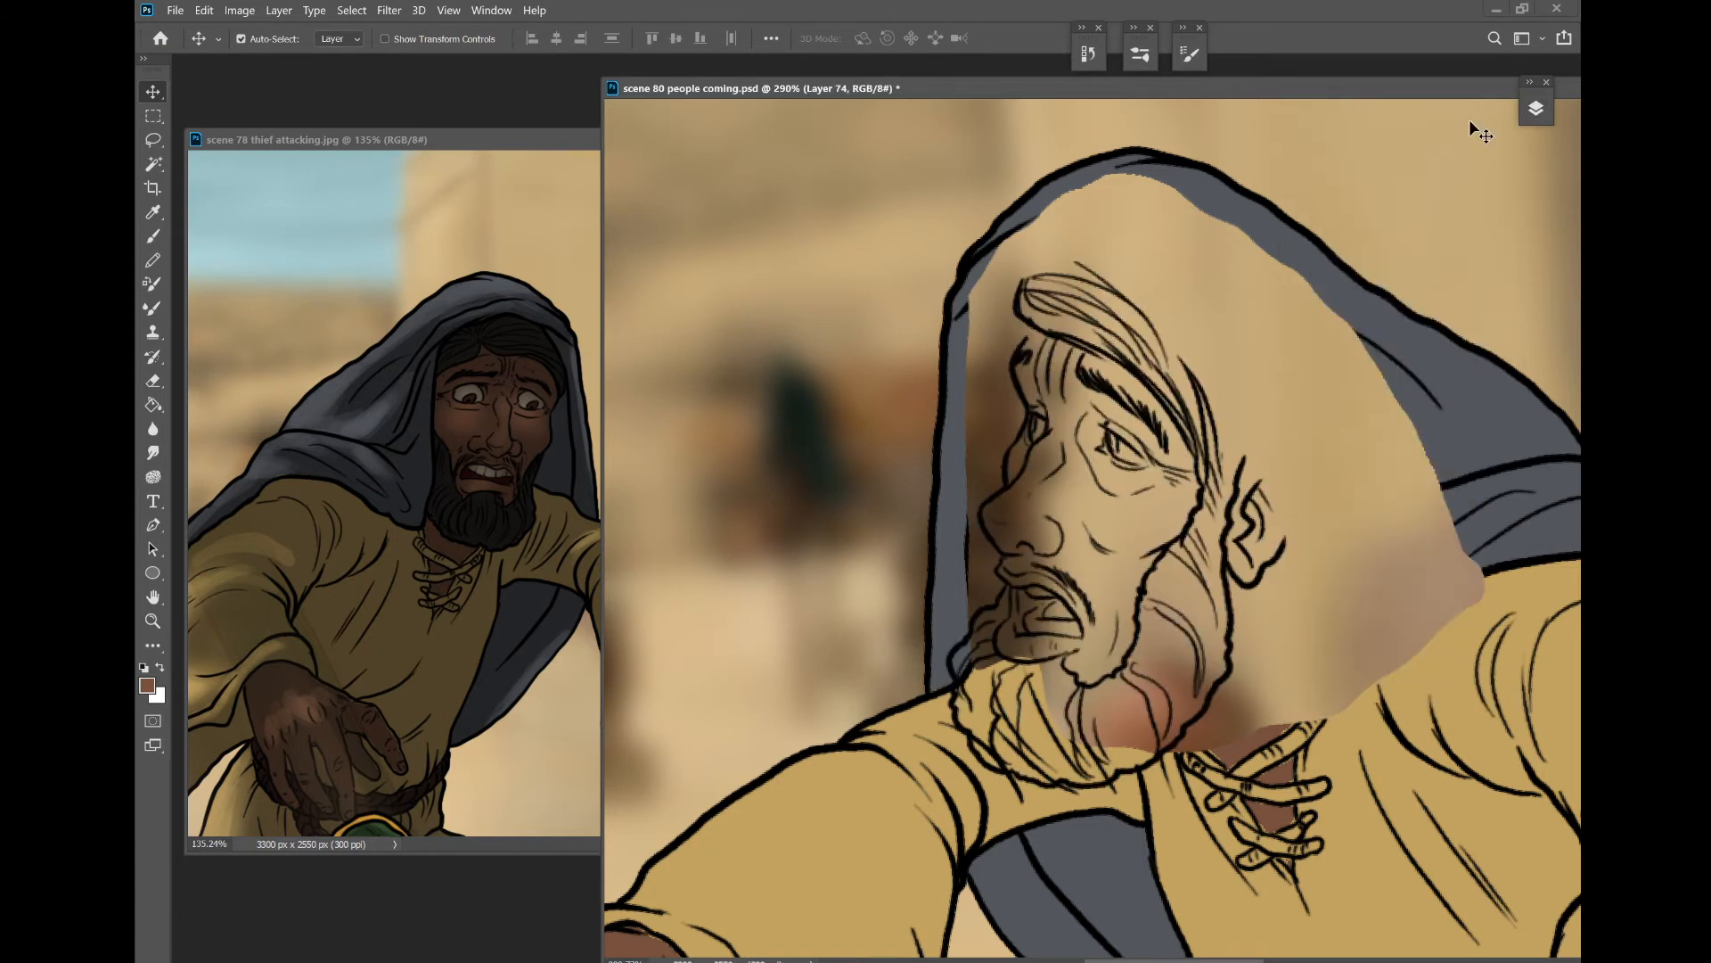
# - Ink the hood's inner edge in black on Layer 74, arching over the hair and running past the ear to the far shoulder
pyautogui.press('b')
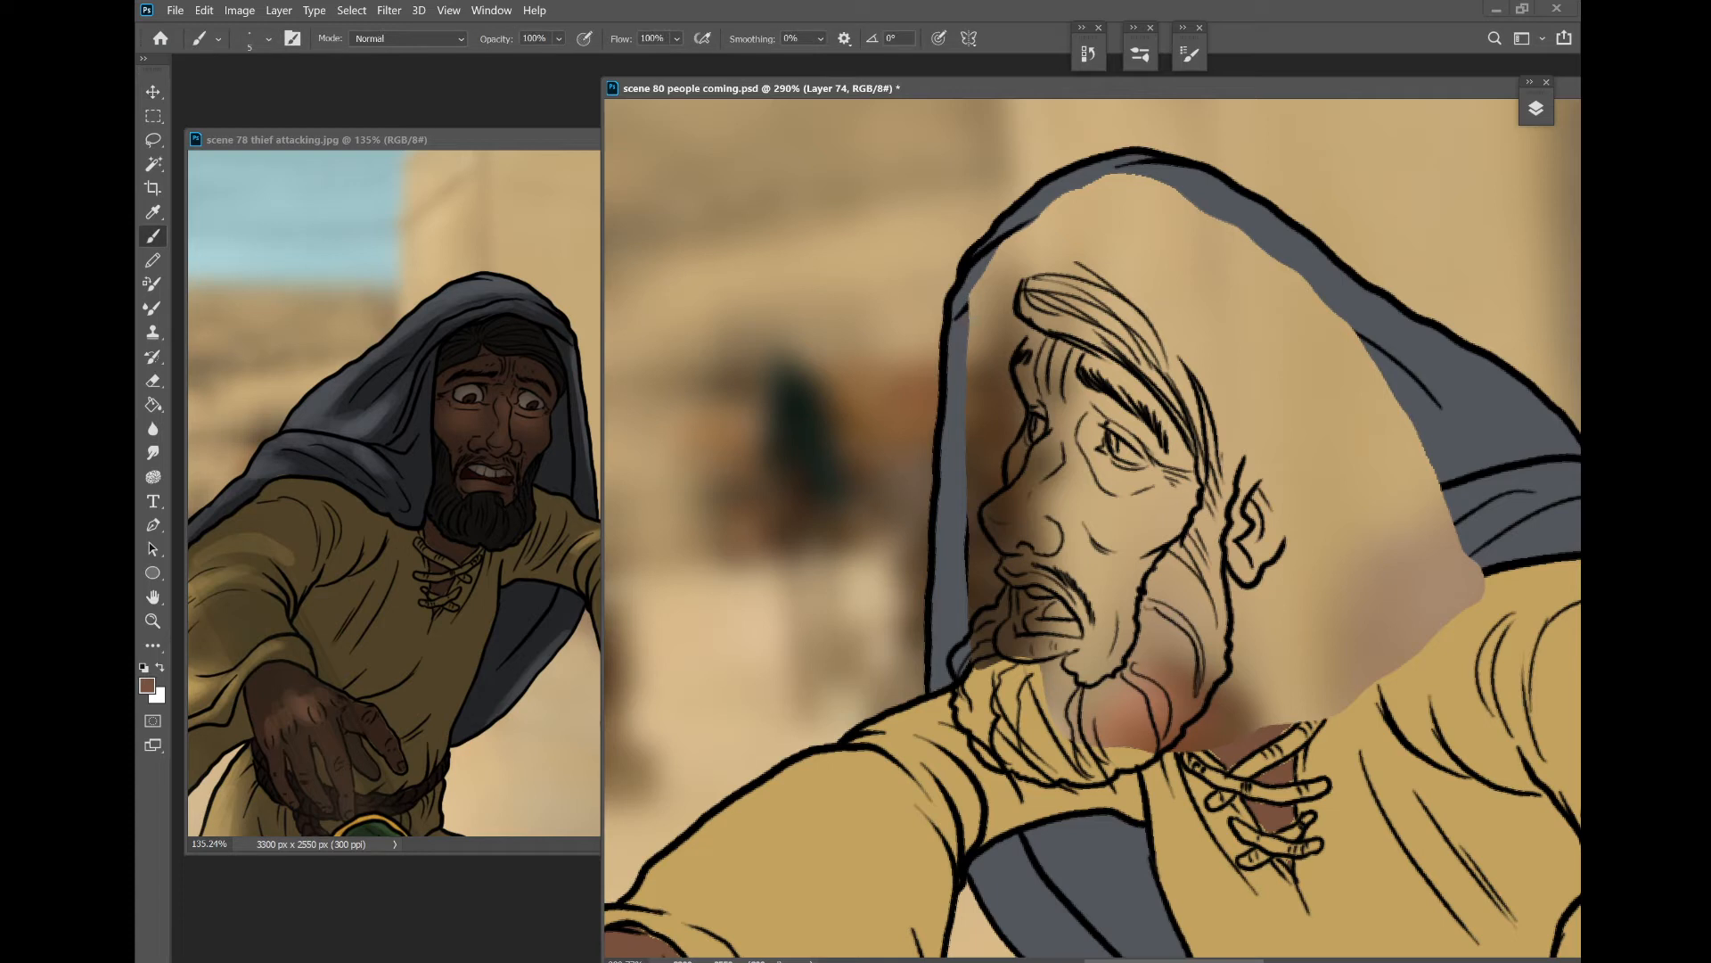
pyautogui.press('d')
pyautogui.moveTo(960, 315)
pyautogui.mouseDown()
pyautogui.moveTo(1007, 272)
pyautogui.moveTo(1131, 284)
pyautogui.moveTo(1251, 444)
pyautogui.mouseUp()
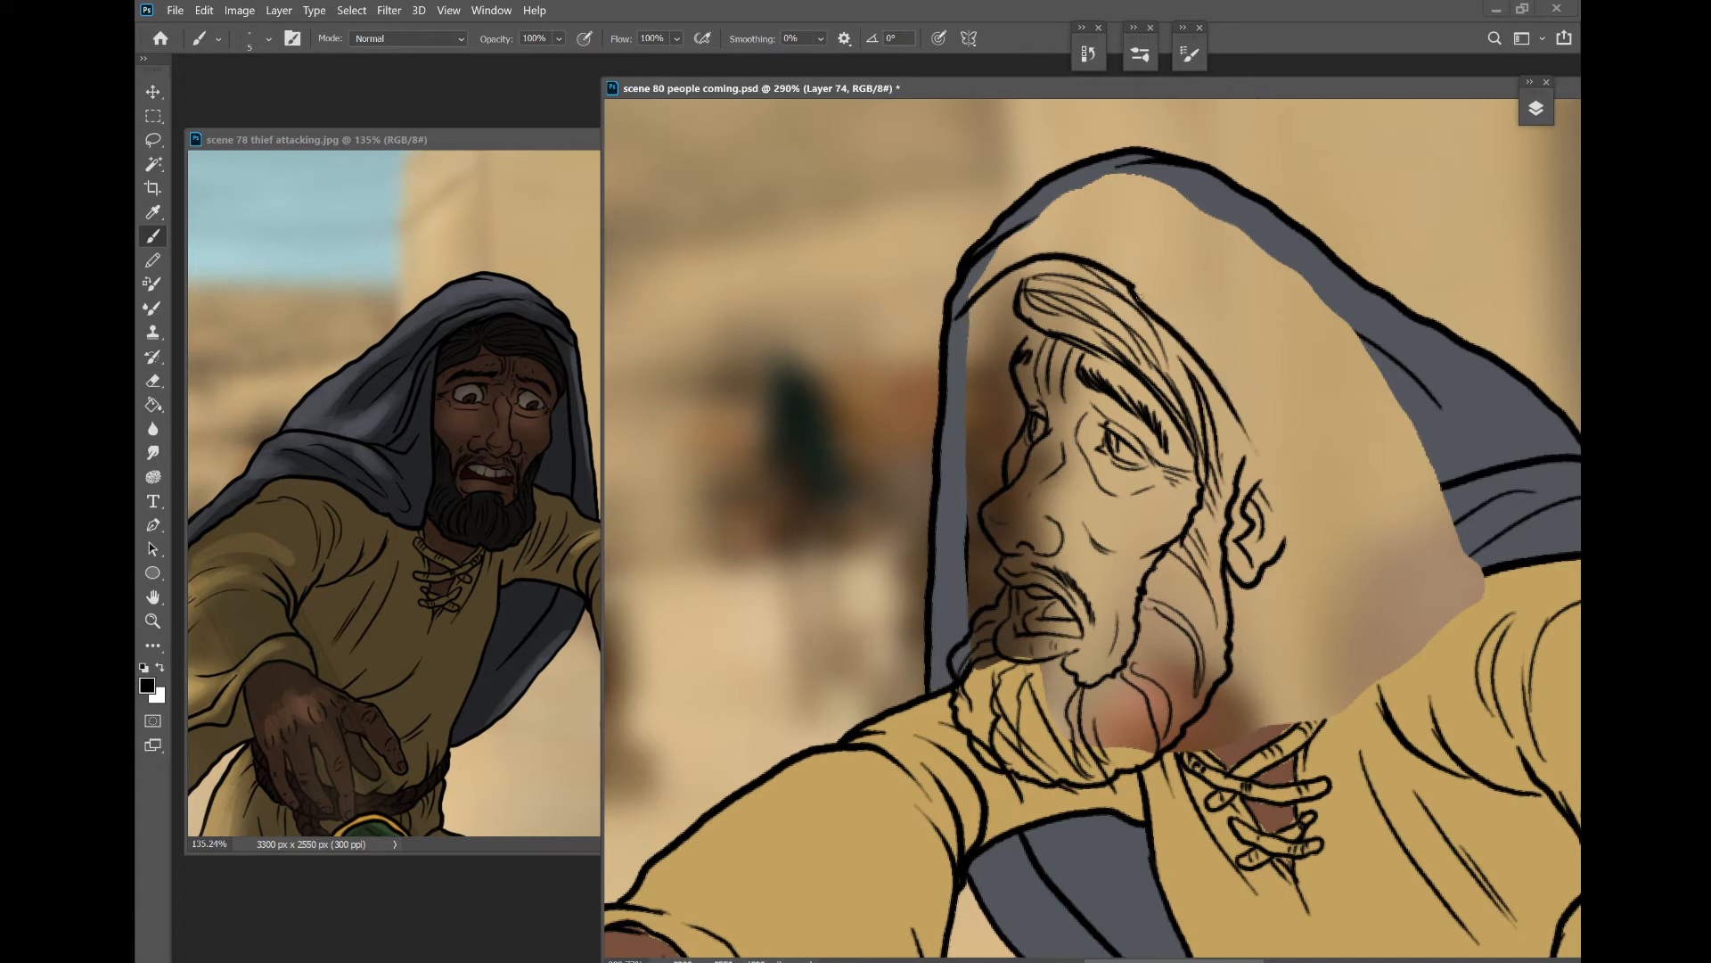
pyautogui.moveTo(1134, 287)
pyautogui.mouseDown()
pyautogui.moveTo(1157, 314)
pyautogui.moveTo(1129, 286)
pyautogui.mouseUp()
pyautogui.moveTo(1221, 386)
pyautogui.mouseDown()
pyautogui.moveTo(1309, 603)
pyautogui.moveTo(1221, 506)
pyautogui.moveTo(1252, 602)
pyautogui.moveTo(1396, 517)
pyautogui.moveTo(1517, 504)
pyautogui.mouseUp()
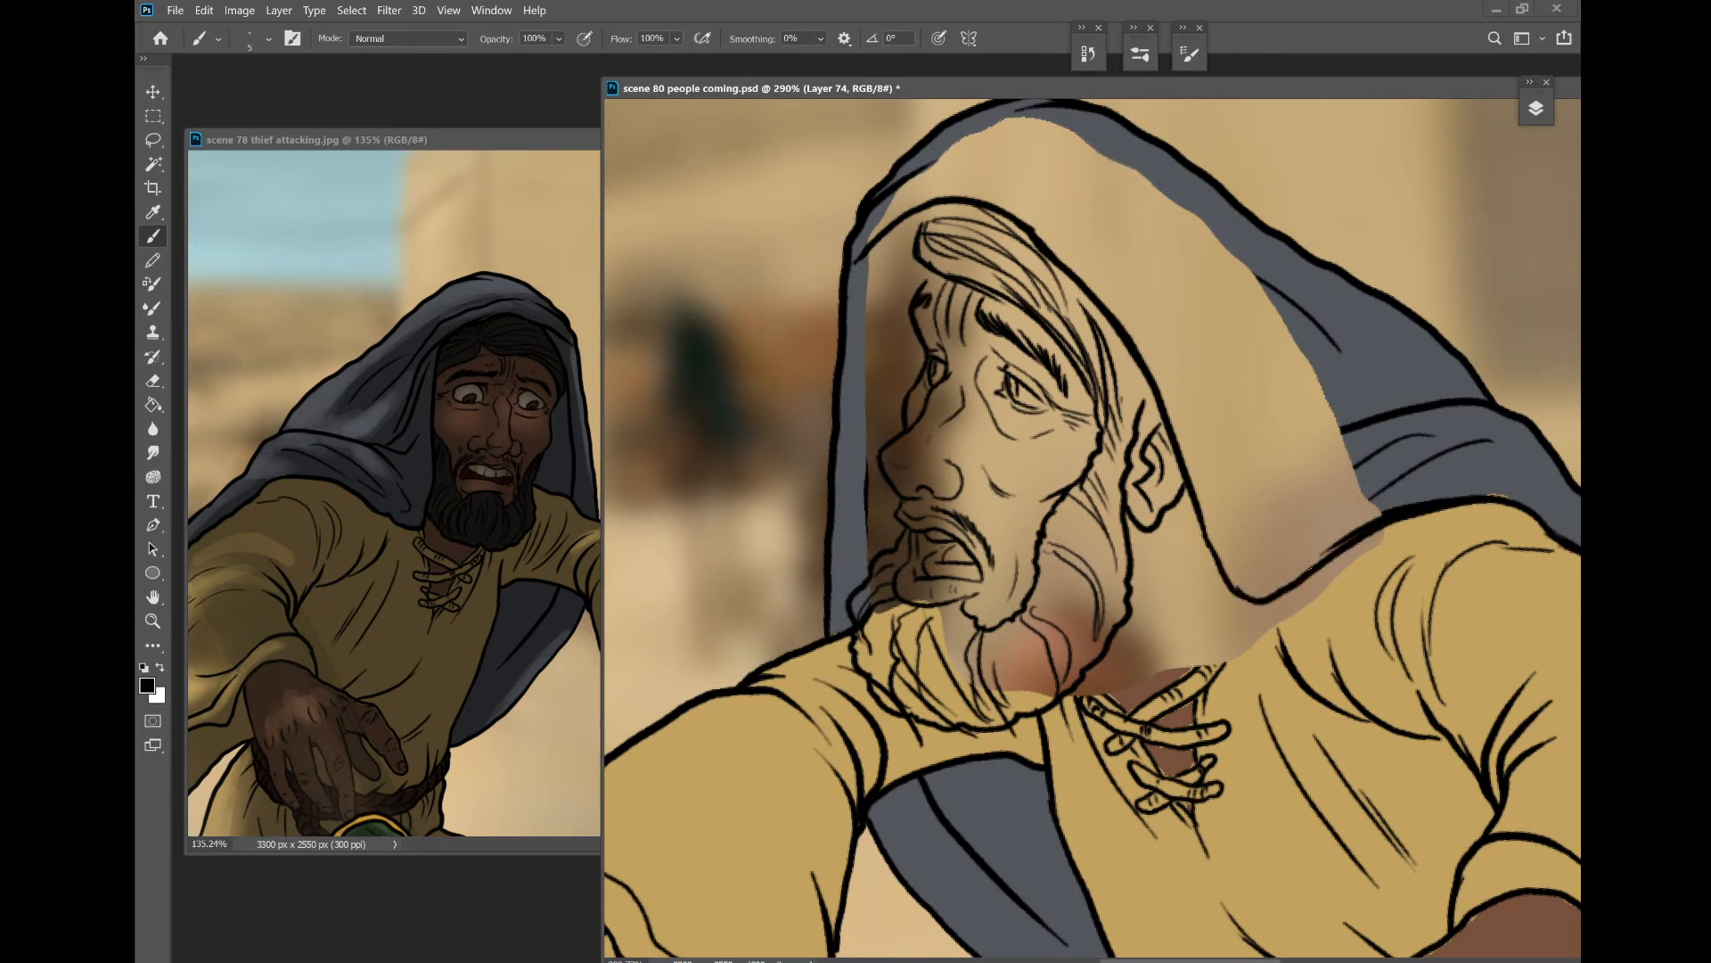
# - Ink a second hood line parallel to the inner edge, with a fold toward the shoulder and the hood's front edge beside the face
pyautogui.moveTo(1205, 533); pyautogui.dragTo(1236, 586)
pyautogui.moveTo(905, 185)
pyautogui.mouseDown()
pyautogui.moveTo(992, 155)
pyautogui.moveTo(1187, 335)
pyautogui.moveTo(1269, 521)
pyautogui.mouseUp()
pyautogui.moveTo(1361, 426)
pyautogui.mouseDown()
pyautogui.moveTo(1271, 465)
pyautogui.moveTo(1233, 414)
pyautogui.mouseUp()
pyautogui.moveTo(915, 218)
pyautogui.mouseDown()
pyautogui.moveTo(871, 375)
pyautogui.moveTo(867, 553)
pyautogui.mouseUp()
pyautogui.moveTo(860, 318)
pyautogui.mouseDown()
pyautogui.moveTo(847, 575)
pyautogui.moveTo(867, 576)
pyautogui.mouseUp()
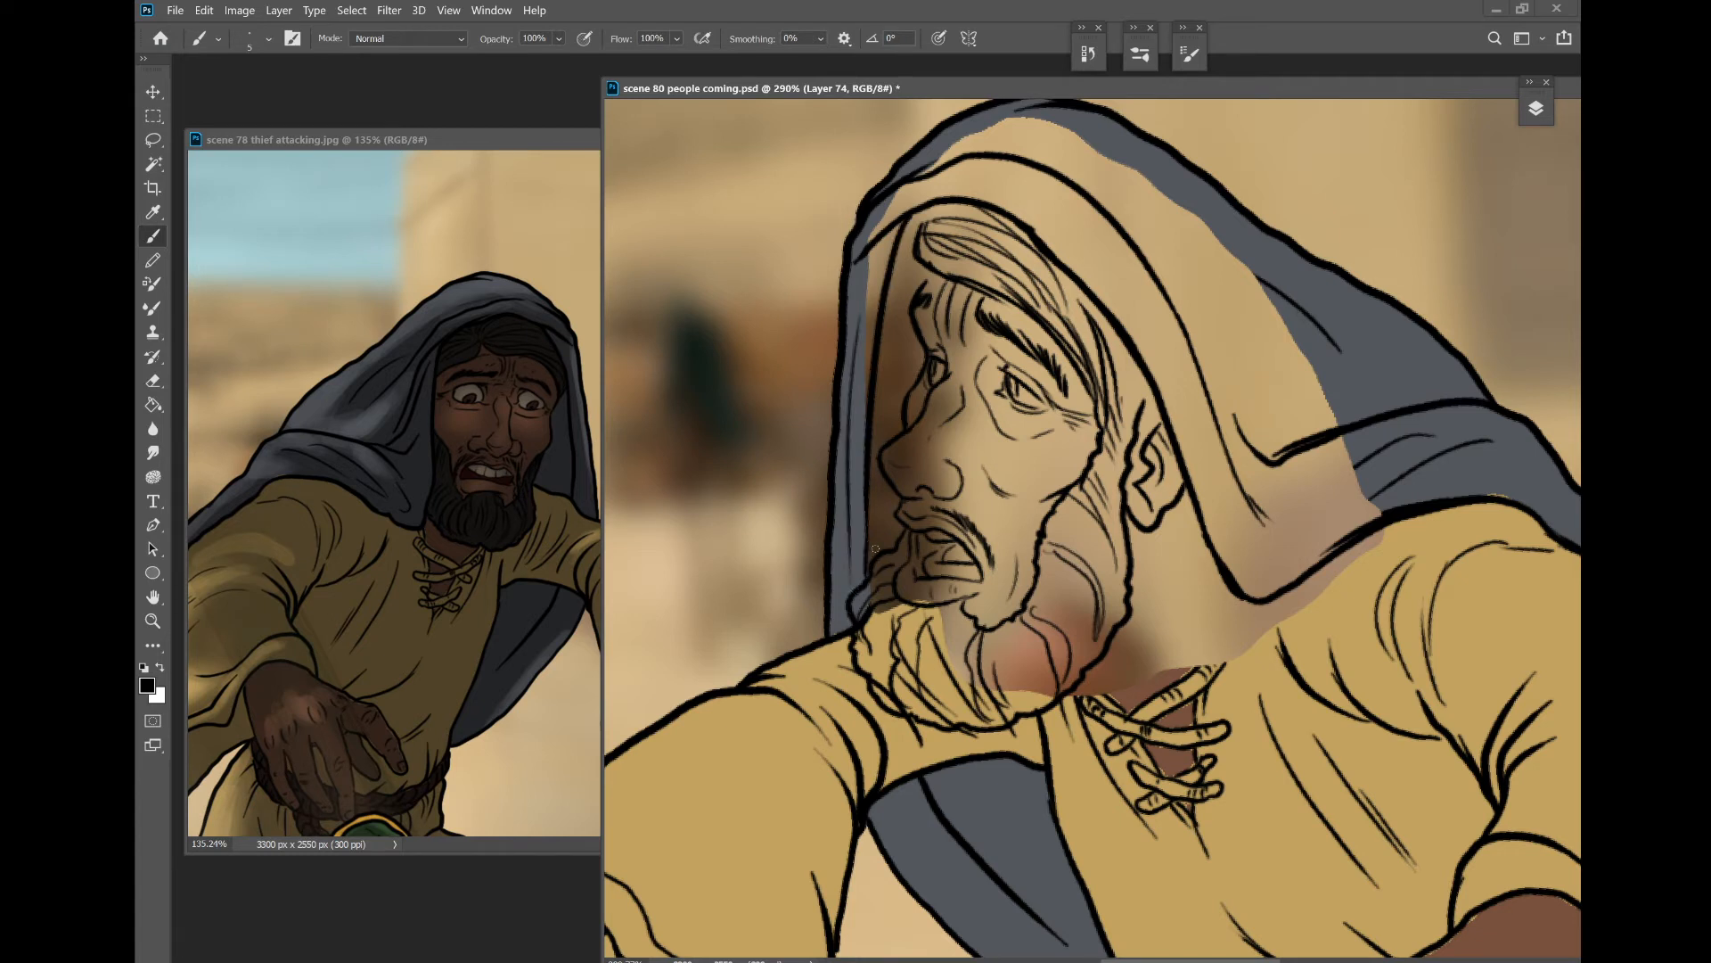
# - Ink the hood's upper outer fold from the crown down the back of the head, ending in a short crease
pyautogui.moveTo(948, 152)
pyautogui.mouseDown()
pyautogui.moveTo(994, 121)
pyautogui.moveTo(1233, 242)
pyautogui.moveTo(1301, 358)
pyautogui.moveTo(1233, 243)
pyautogui.moveTo(1276, 346)
pyautogui.mouseUp()
pyautogui.moveTo(1261, 283)
pyautogui.mouseDown()
pyautogui.moveTo(1300, 383)
pyautogui.moveTo(1324, 391)
pyautogui.mouseUp()
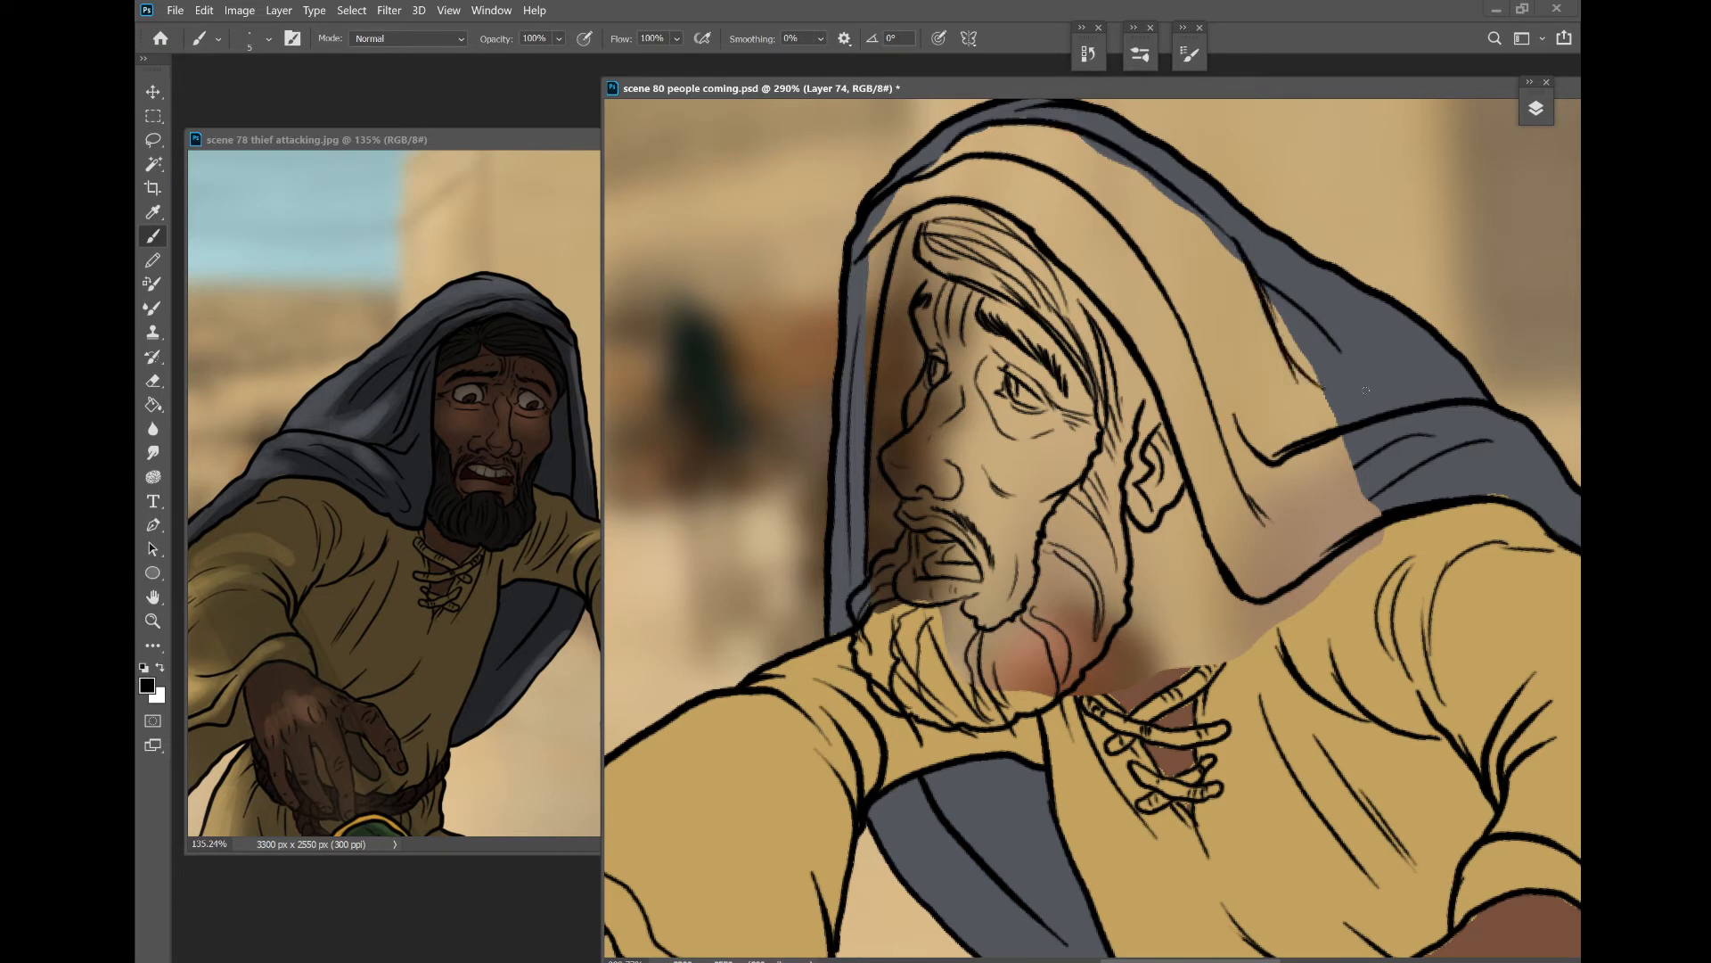
pyautogui.scroll(-3, 1159, 482)
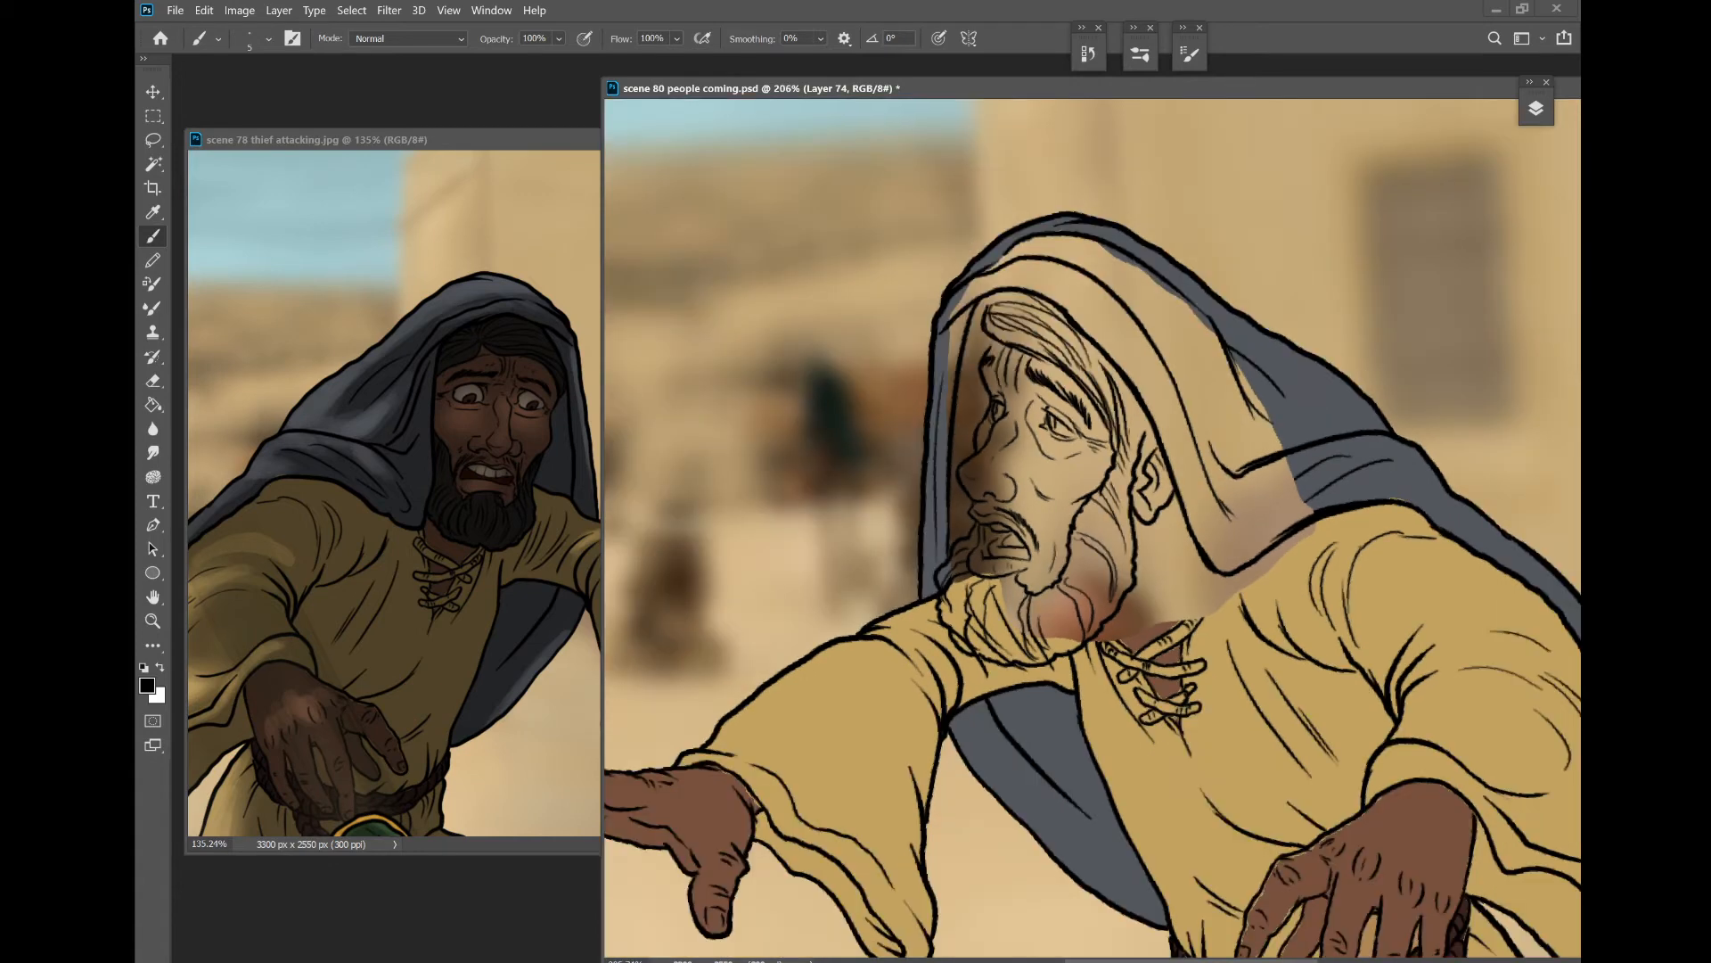
pyautogui.scroll(3, 1092, 526)
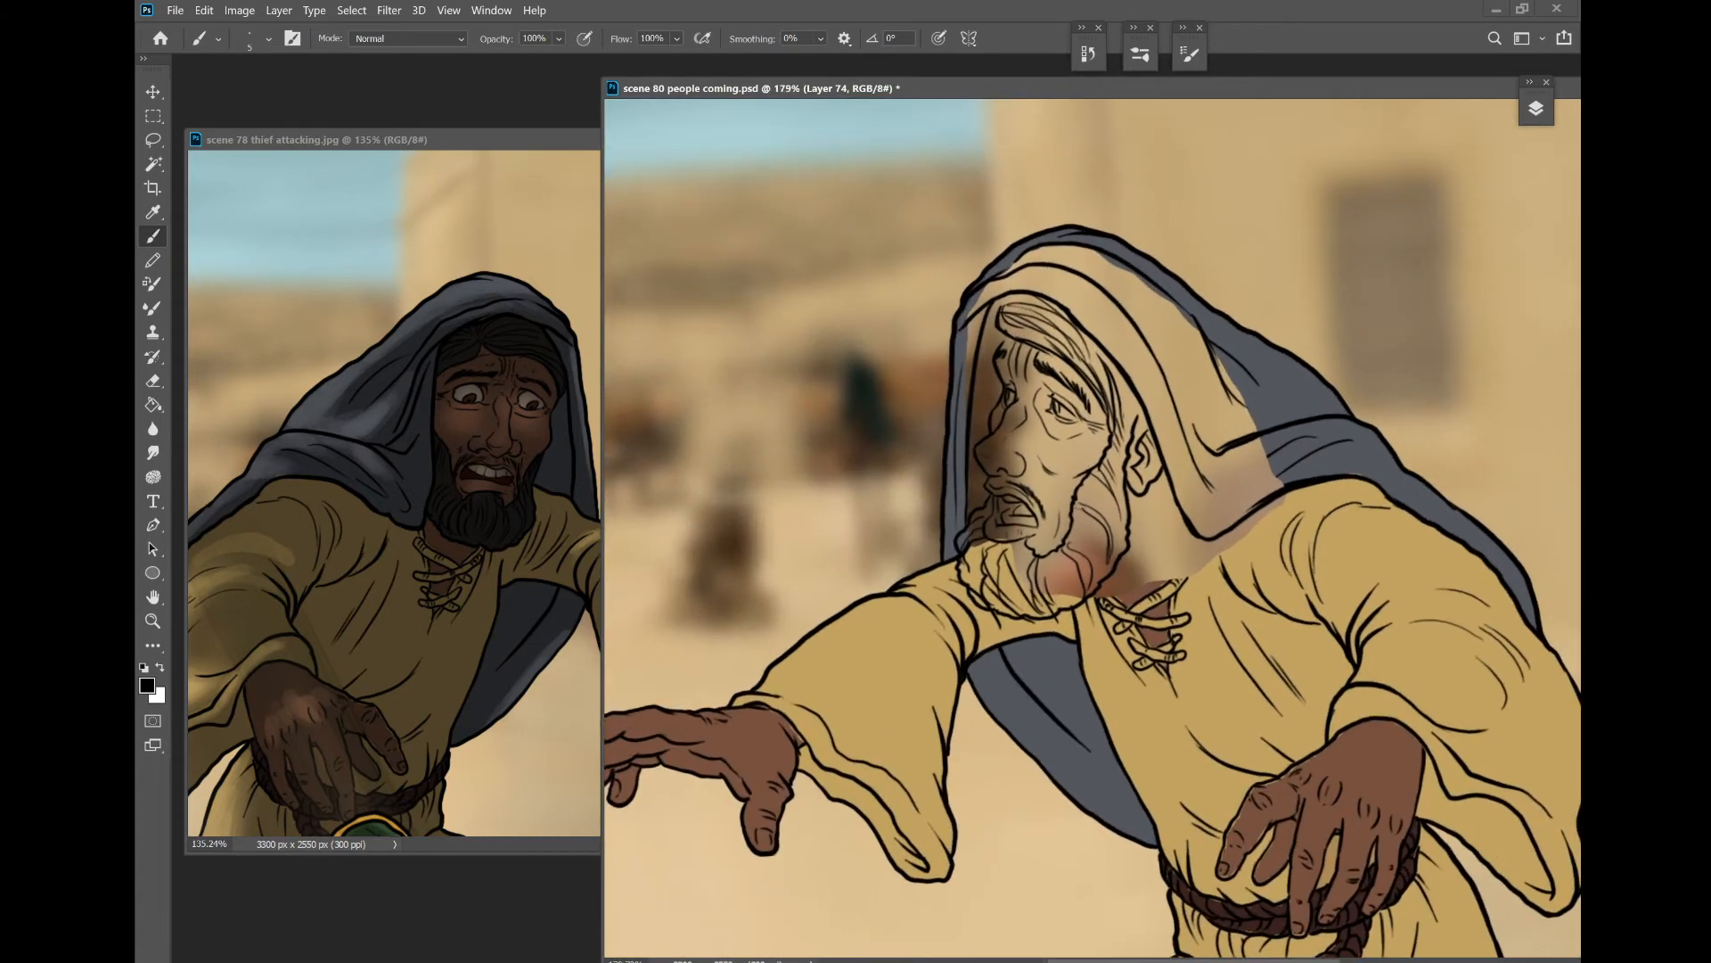
pyautogui.scroll(-2, 1123, 446)
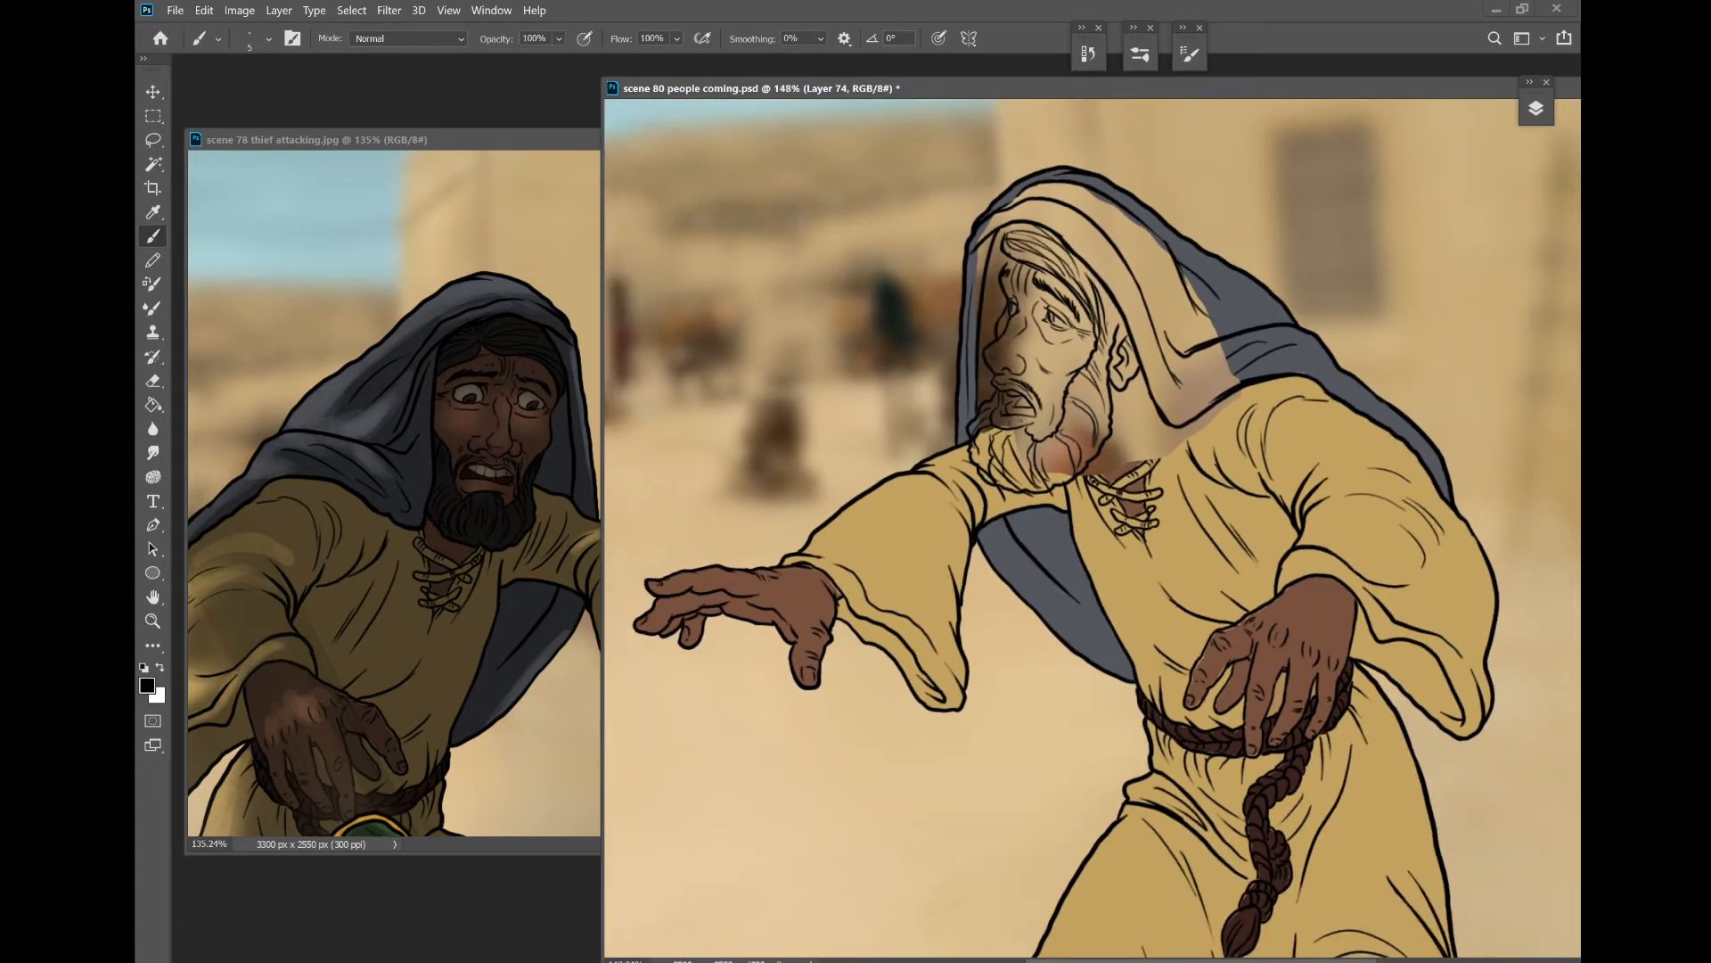
# - Ink the neck lines below the ear, the collar edge under the hood and the short lines beneath the beard
pyautogui.scroll(4, 1114, 383)
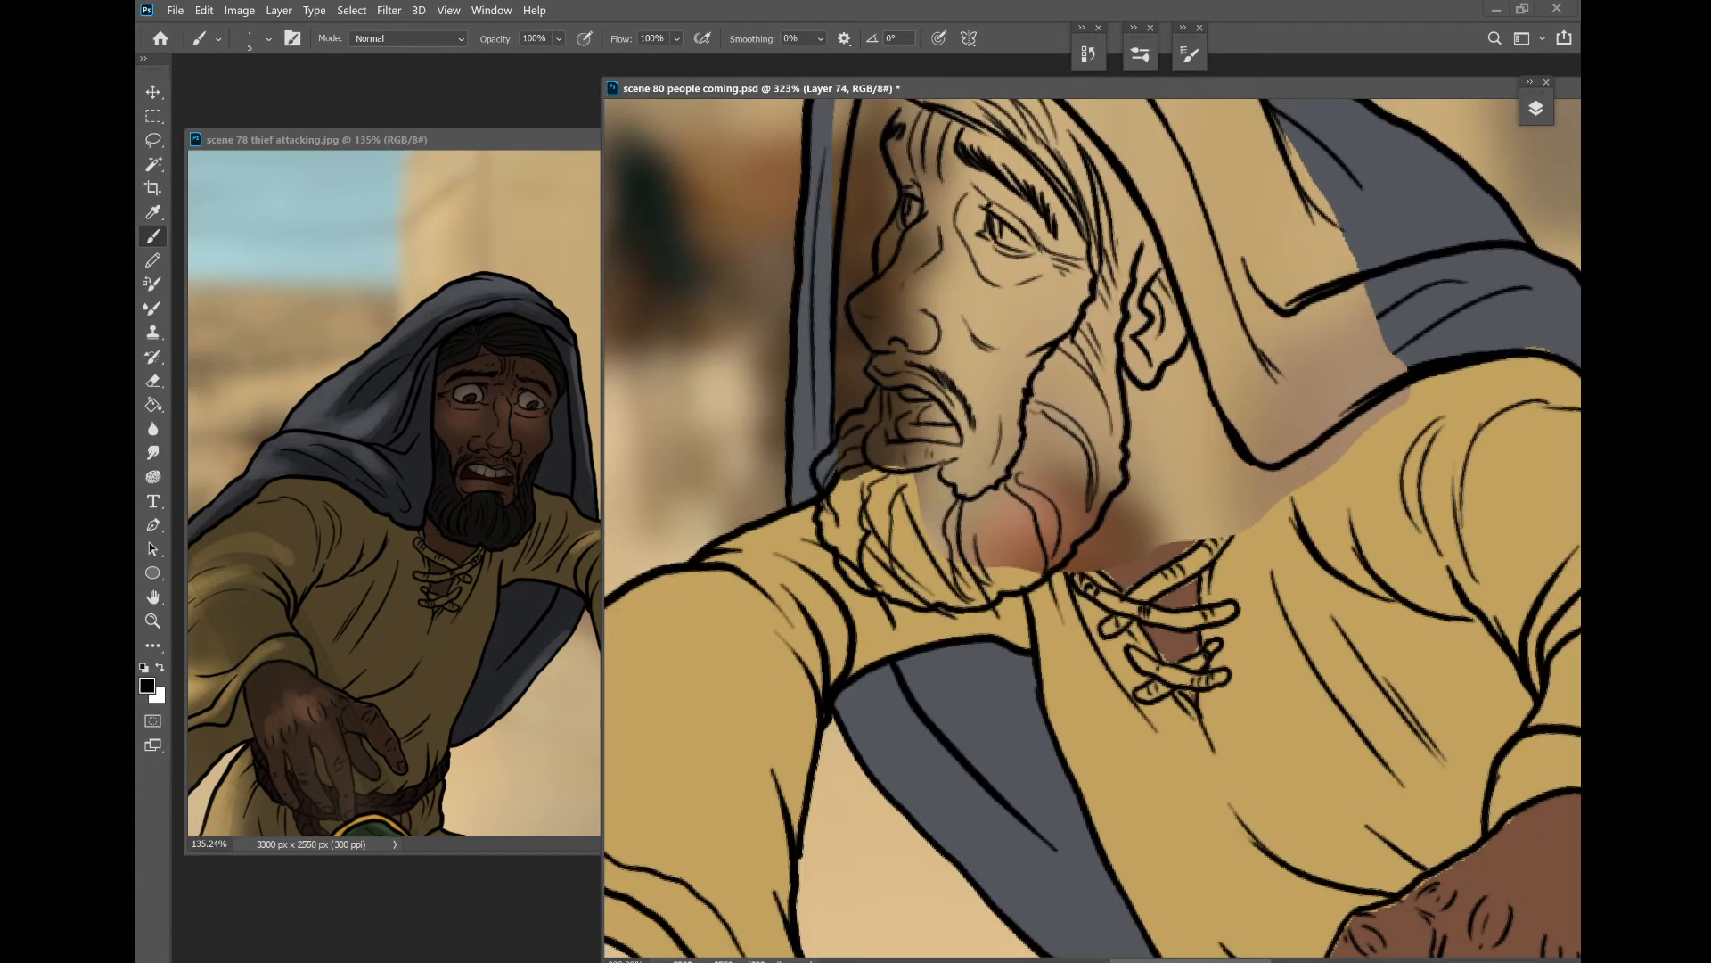
pyautogui.moveTo(1237, 452); pyautogui.dragTo(1203, 535)
pyautogui.moveTo(1094, 536)
pyautogui.mouseDown()
pyautogui.moveTo(1143, 532)
pyautogui.moveTo(1135, 547)
pyautogui.mouseUp()
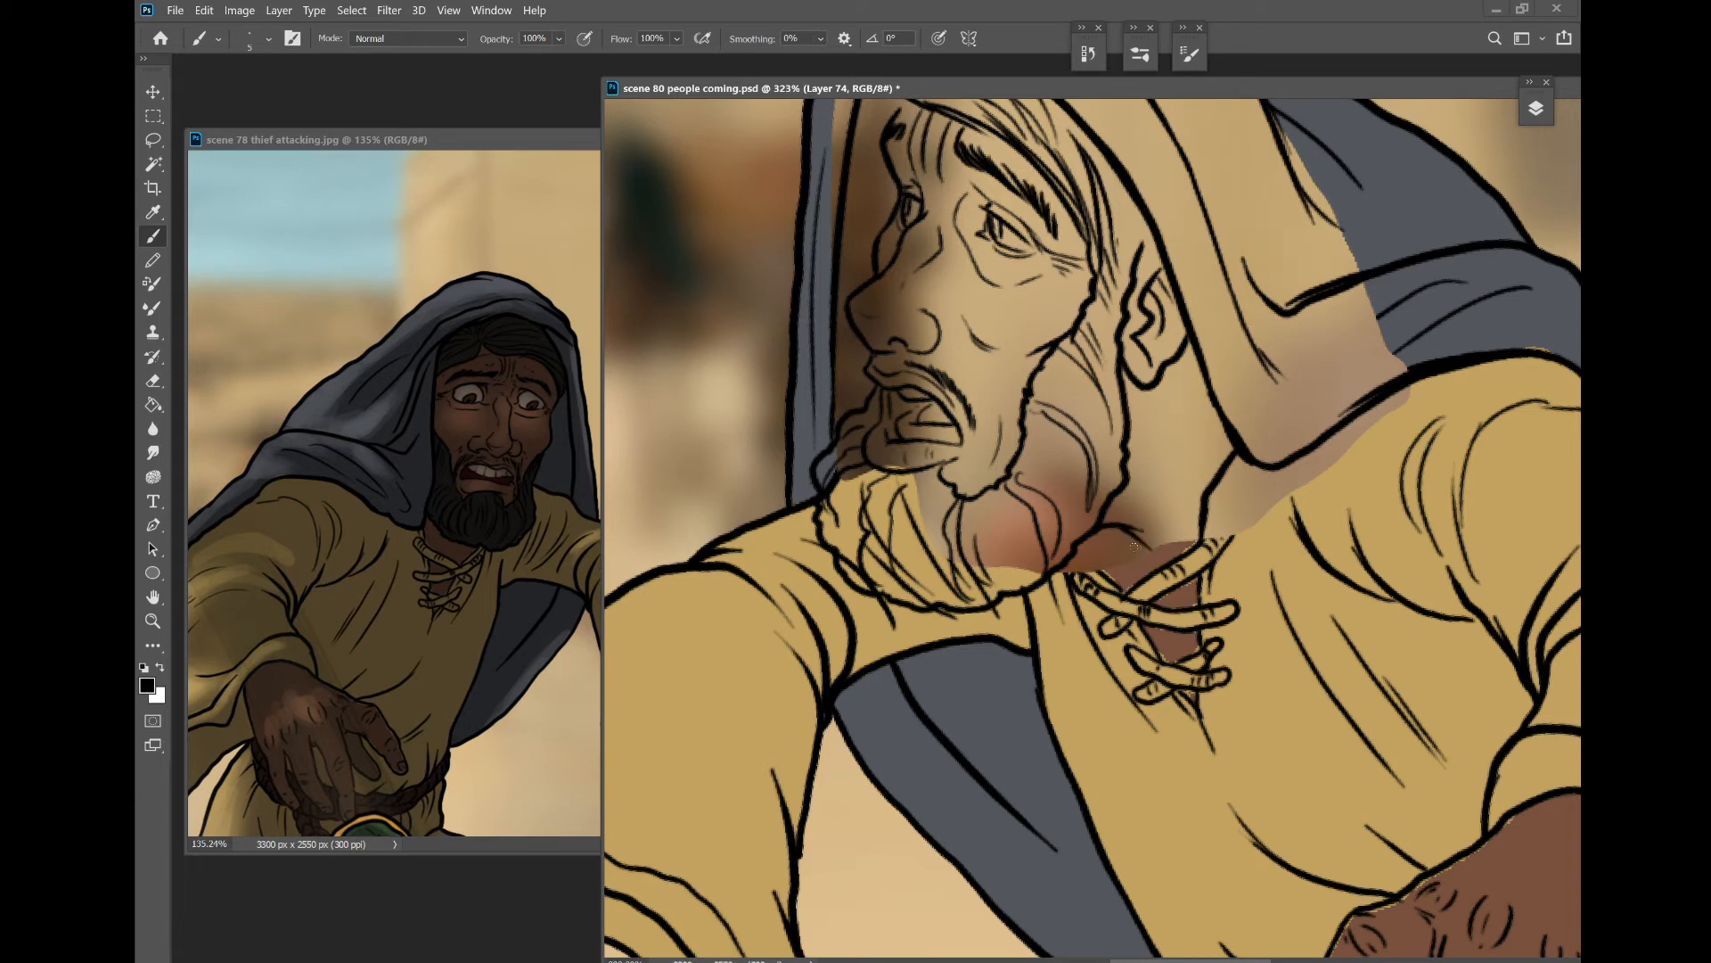
pyautogui.moveTo(1148, 392); pyautogui.dragTo(1163, 499)
pyautogui.moveTo(1193, 365); pyautogui.dragTo(1200, 492)
pyautogui.moveTo(1095, 547); pyautogui.dragTo(1117, 580)
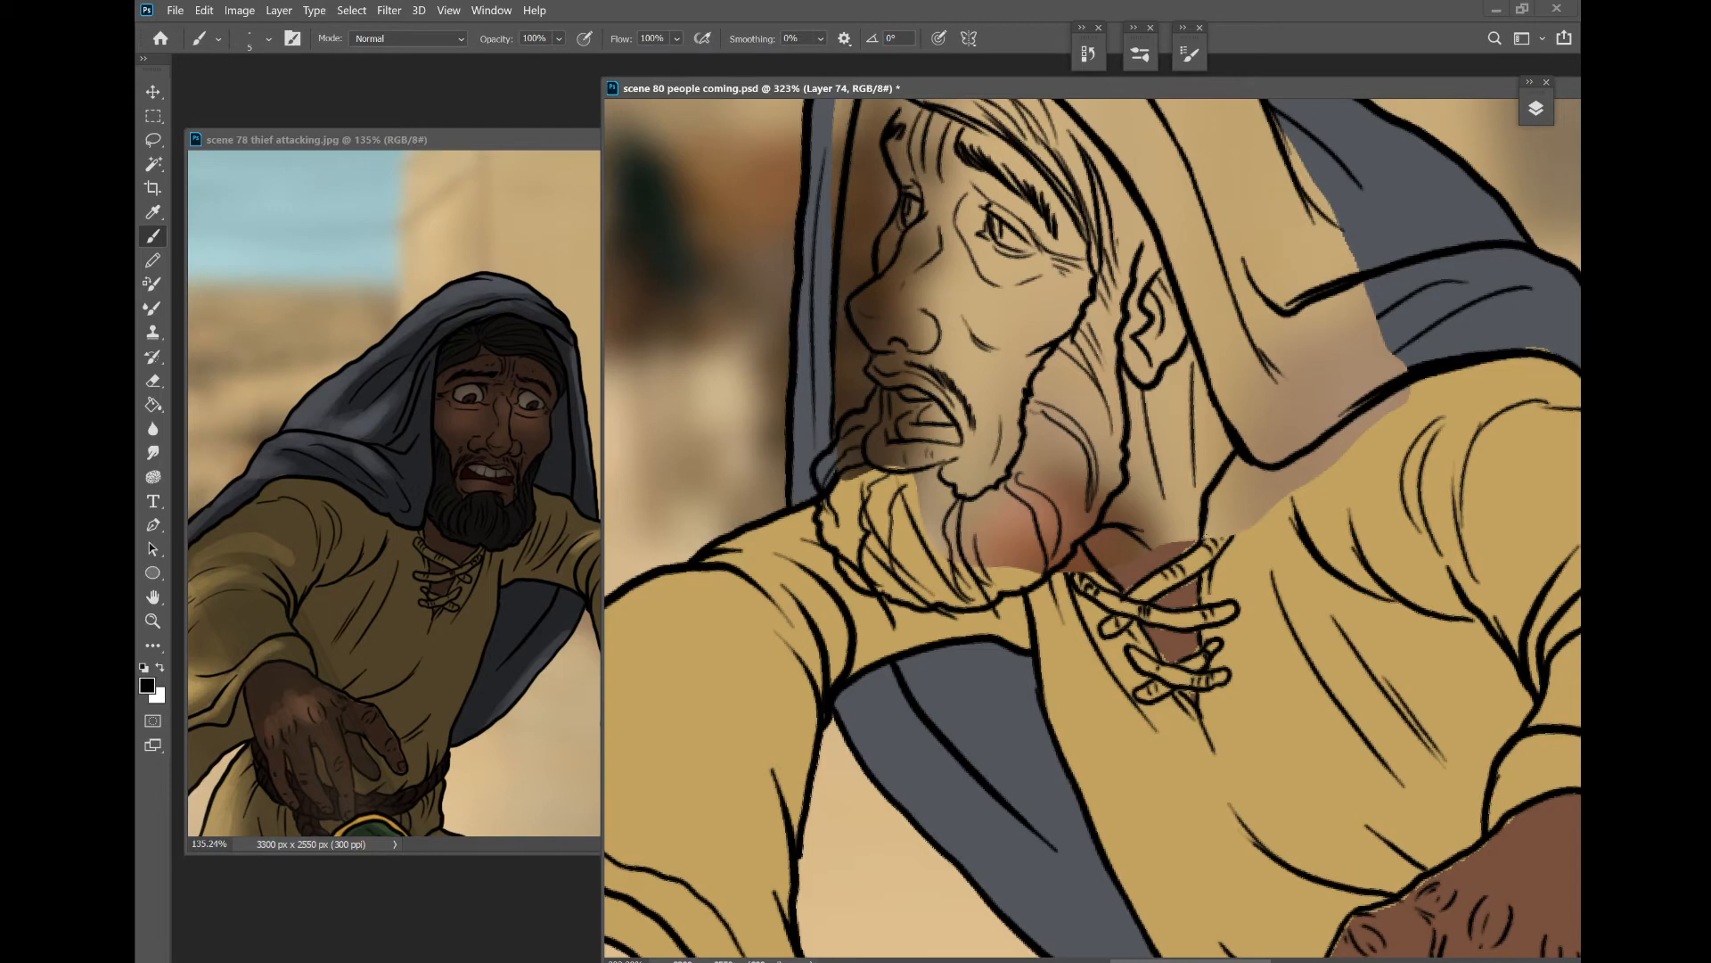
pyautogui.scroll(-3, 1115, 531)
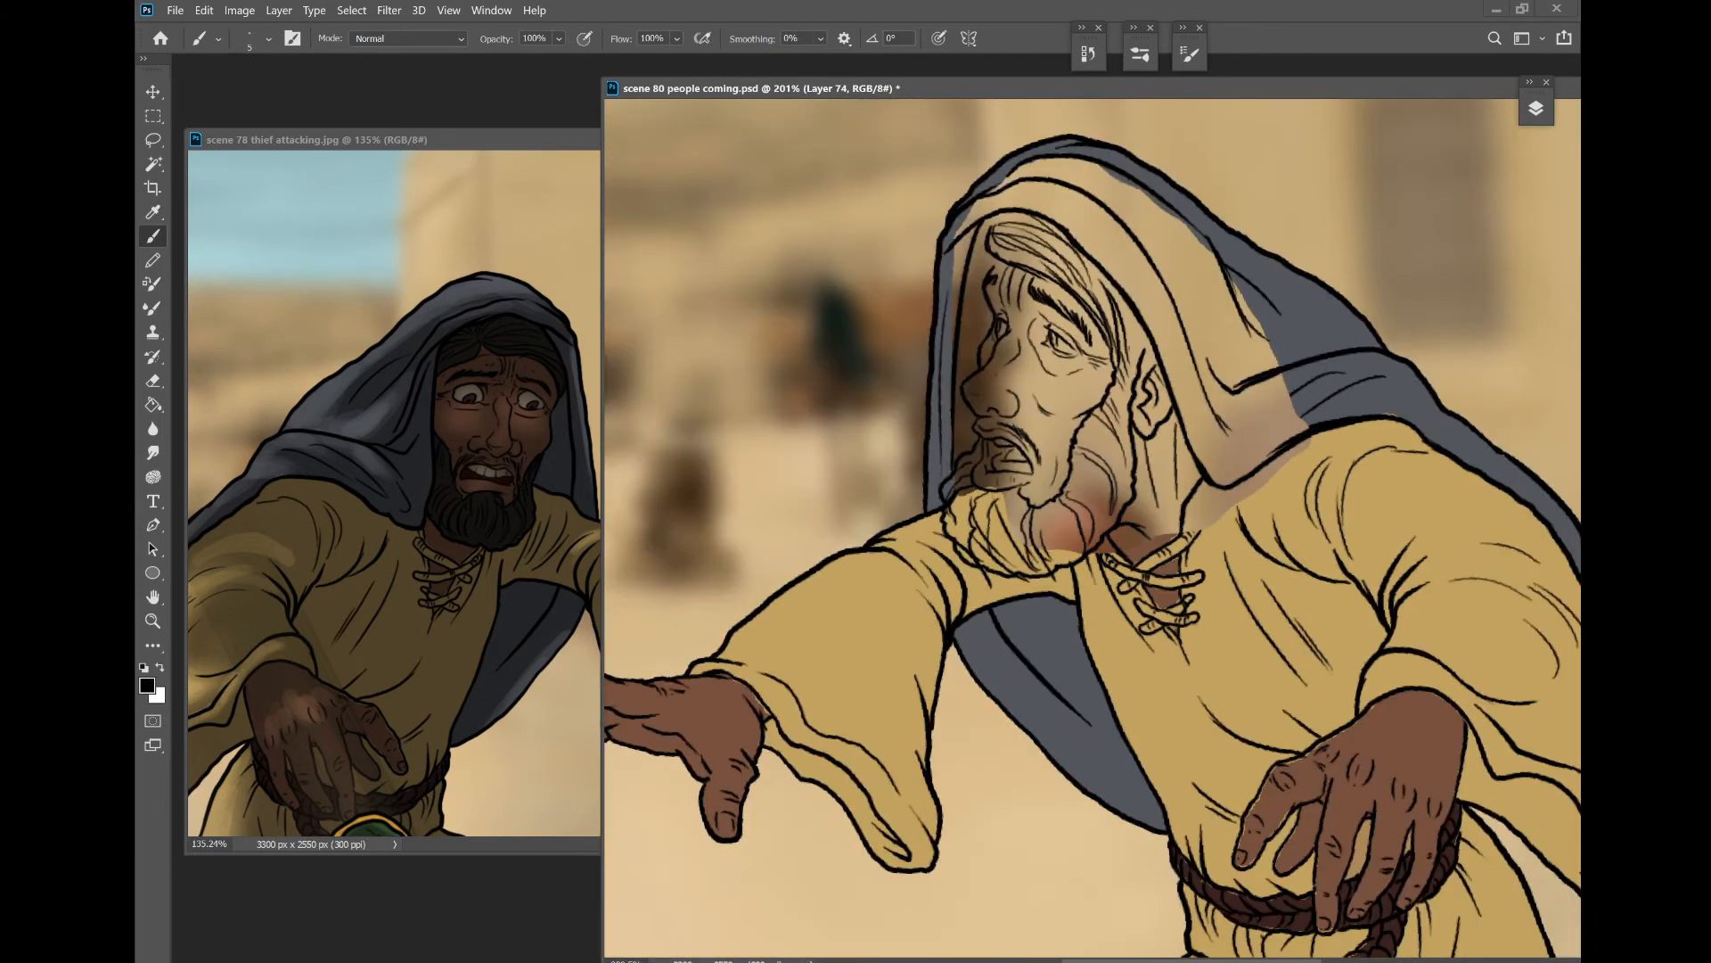
pyautogui.moveTo(1105, 531); pyautogui.dragTo(1099, 572)
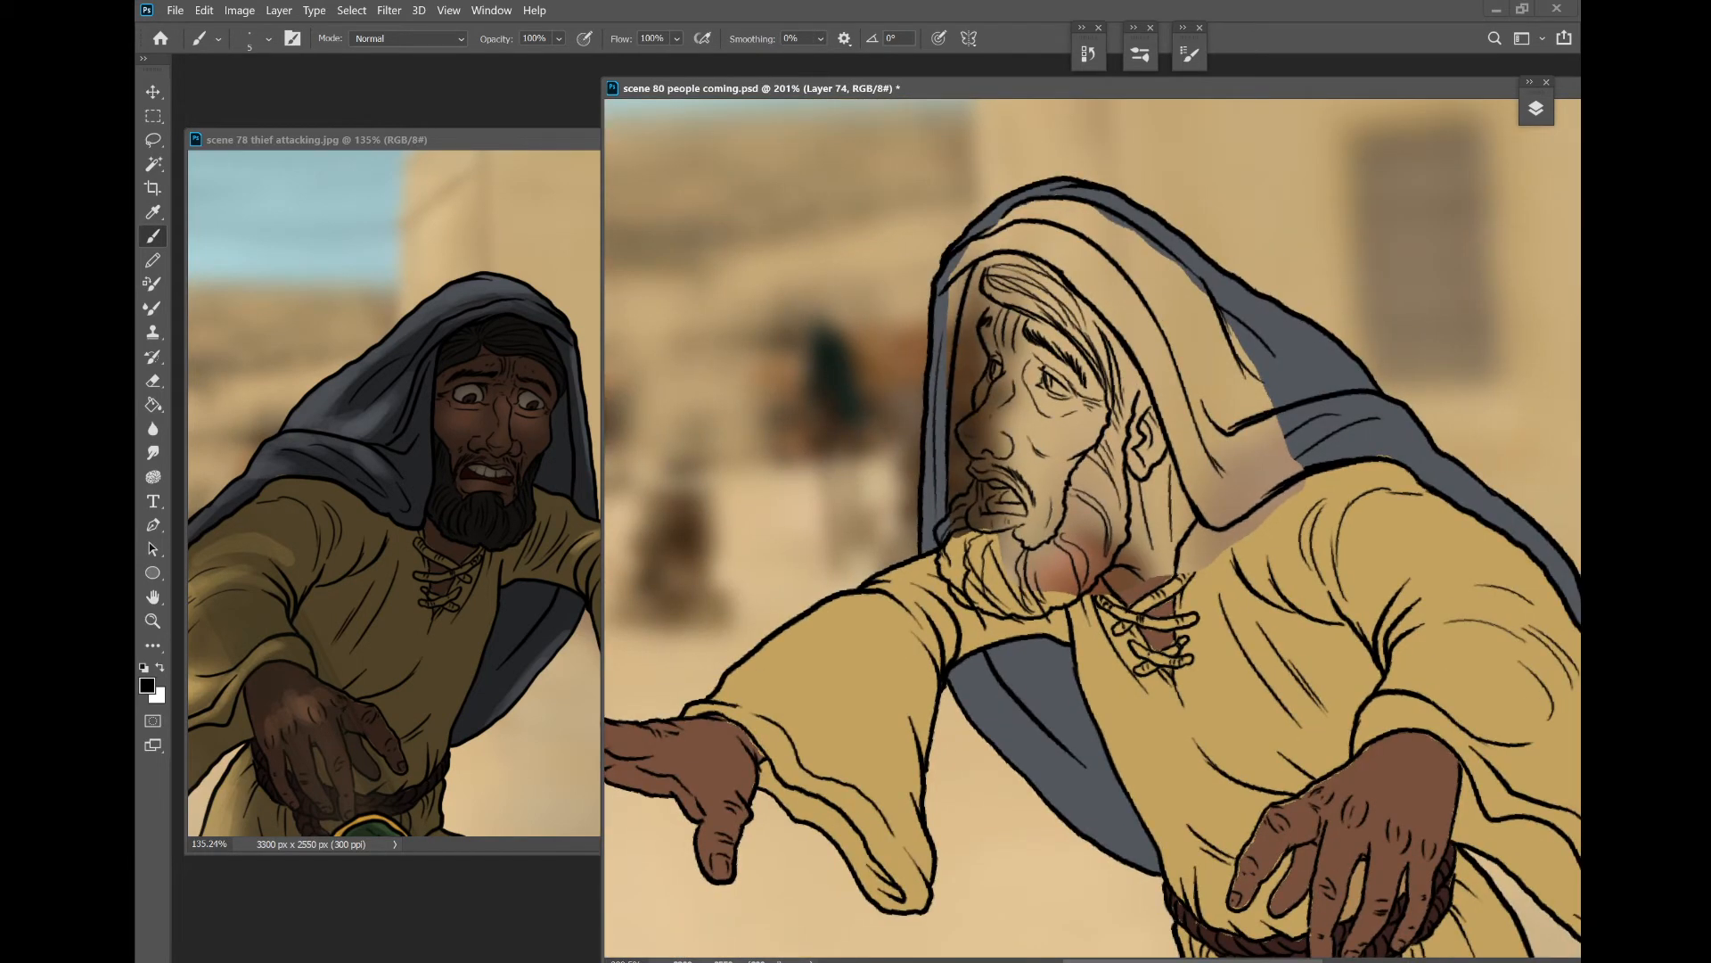
# - Save the document and make the ganav copy 4 layer active
pyautogui.hotkey('ctrl', 's')
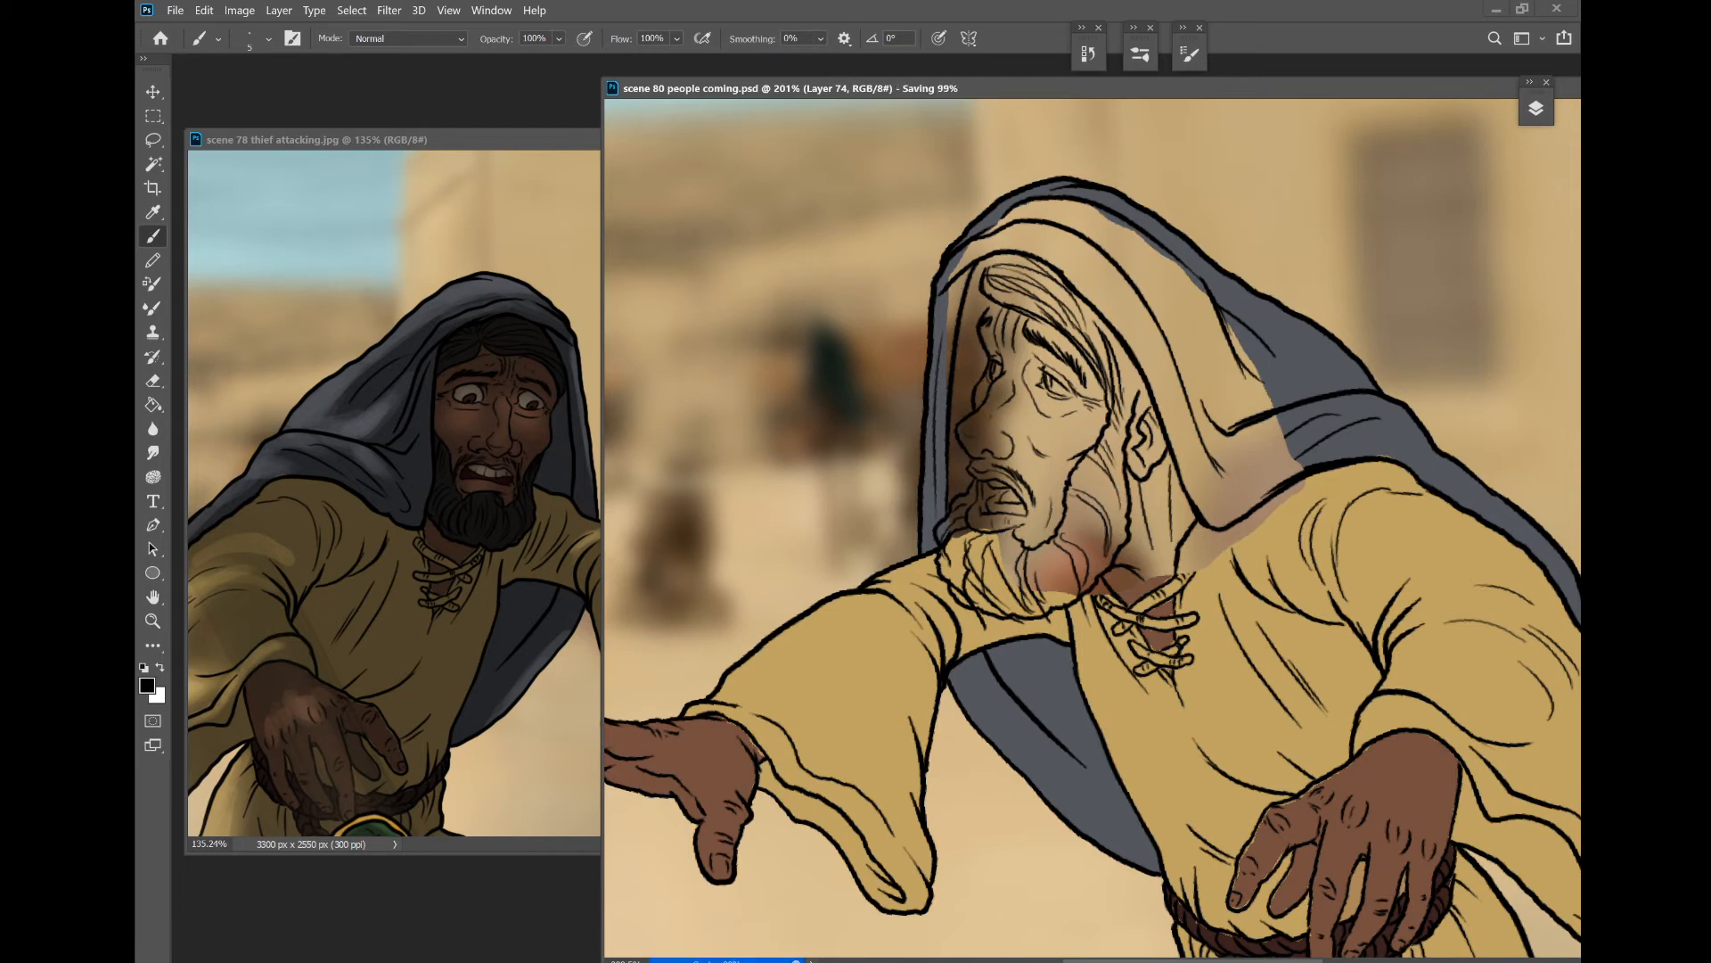
pyautogui.click(1536, 108)
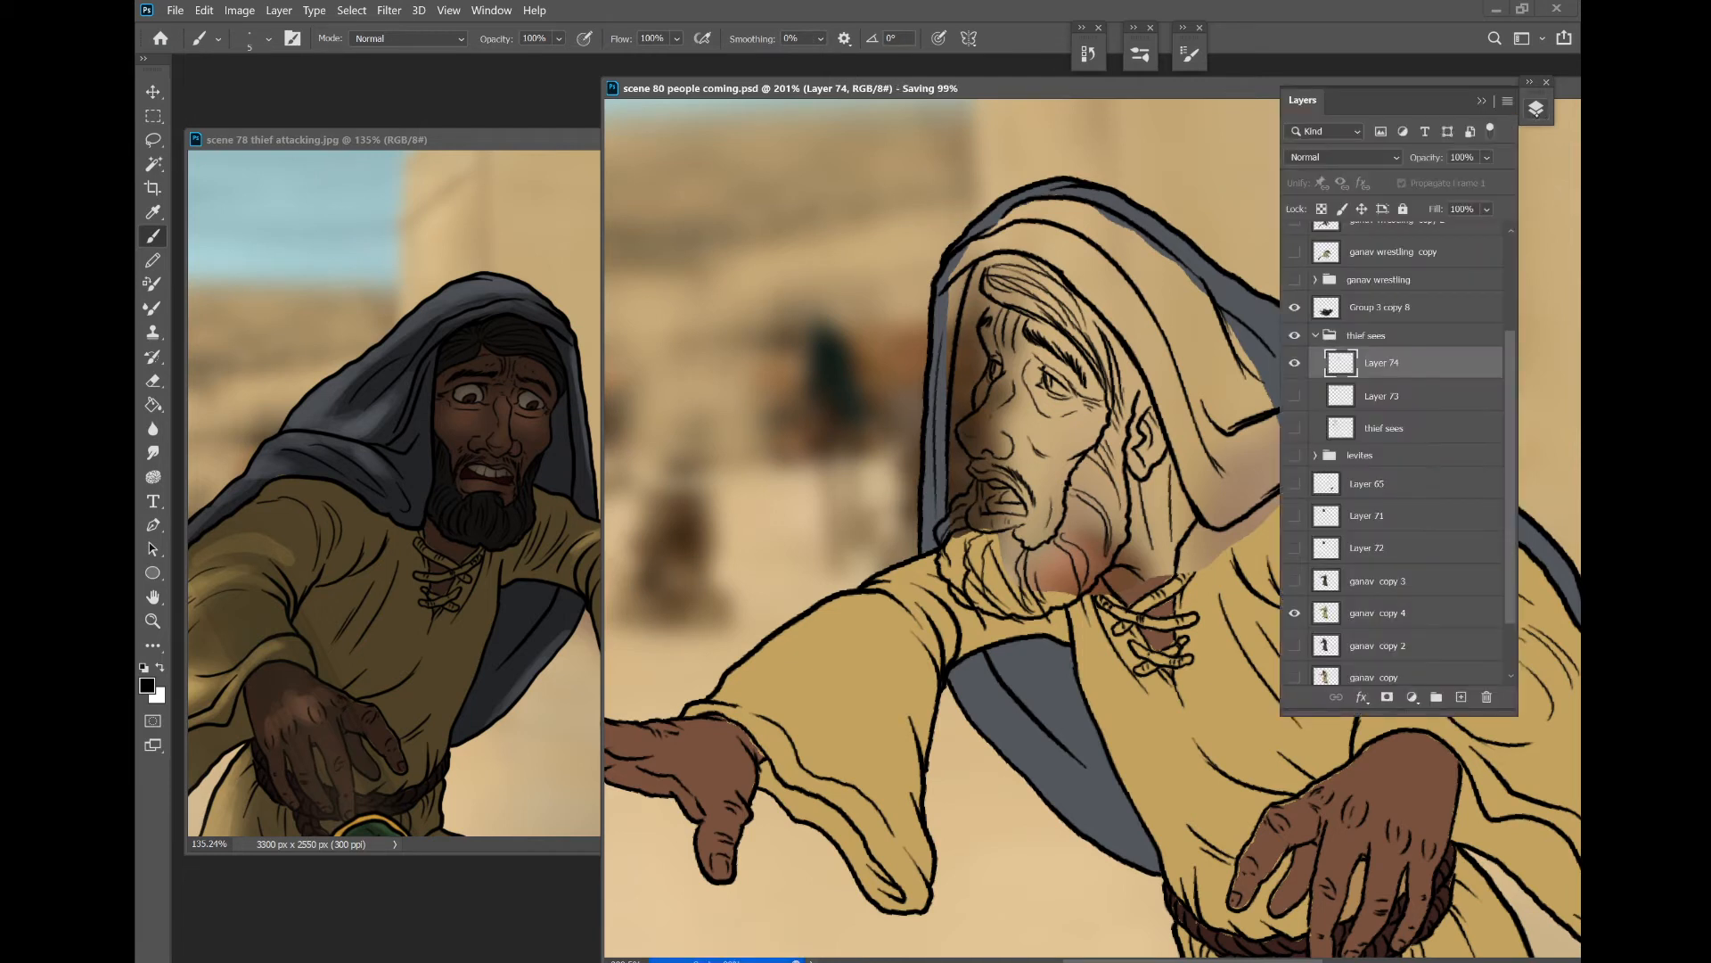
pyautogui.click(1377, 612)
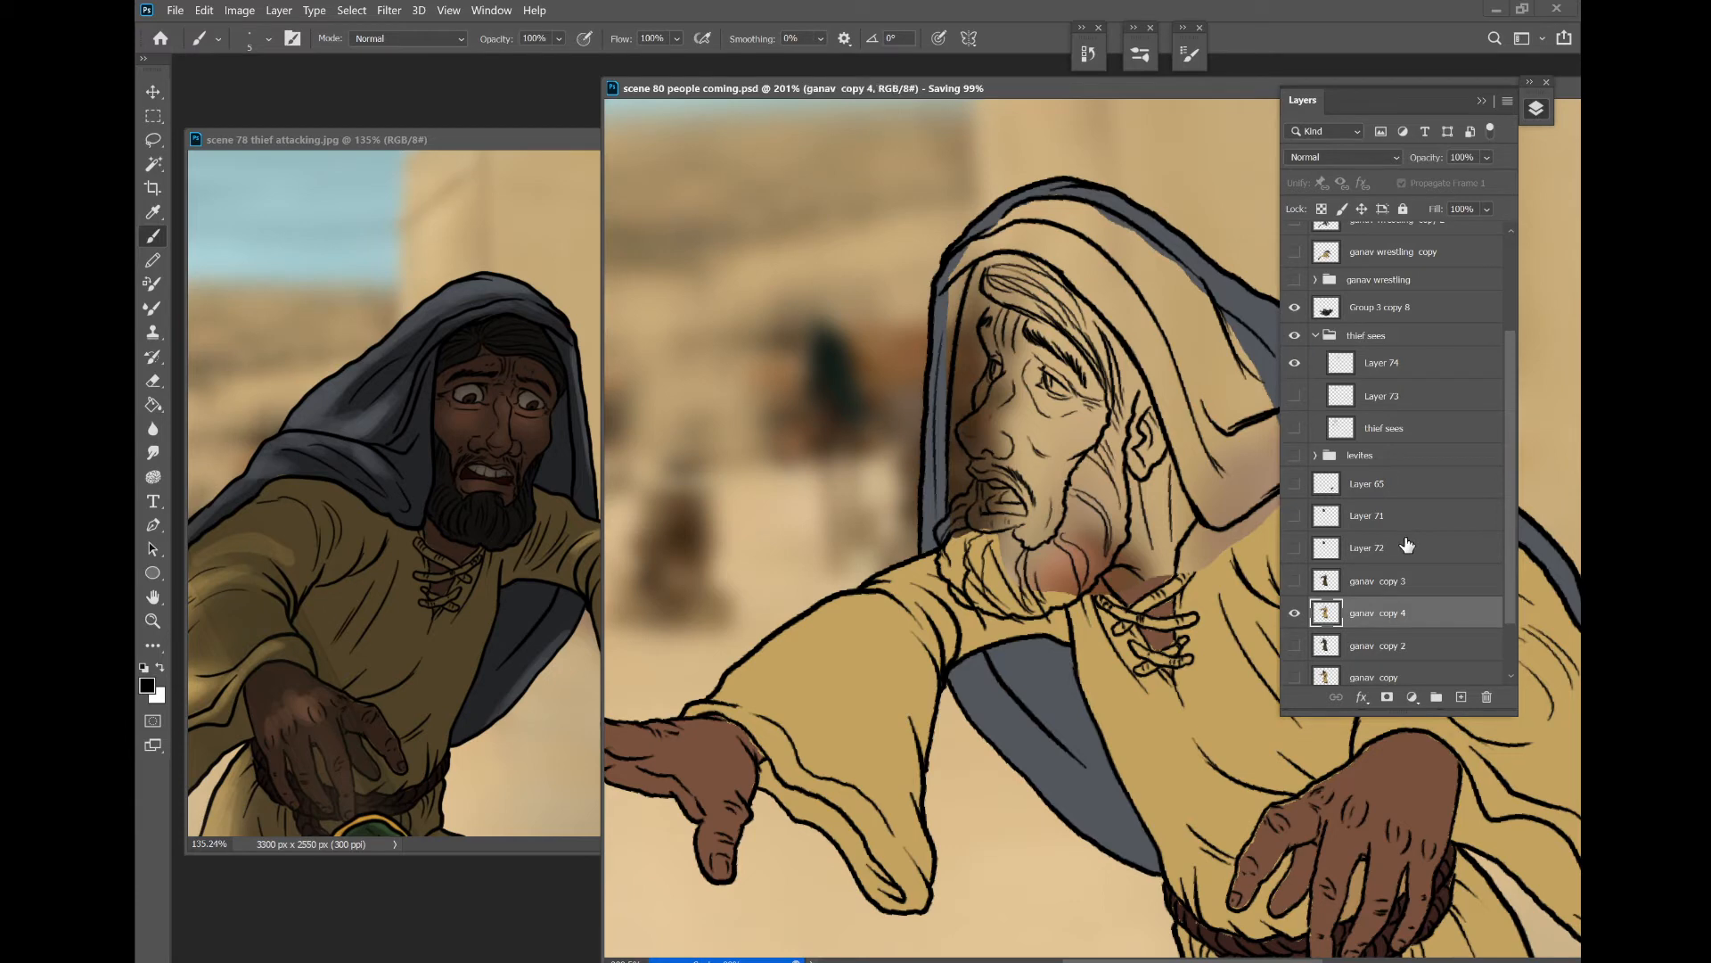
pyautogui.click(1481, 102)
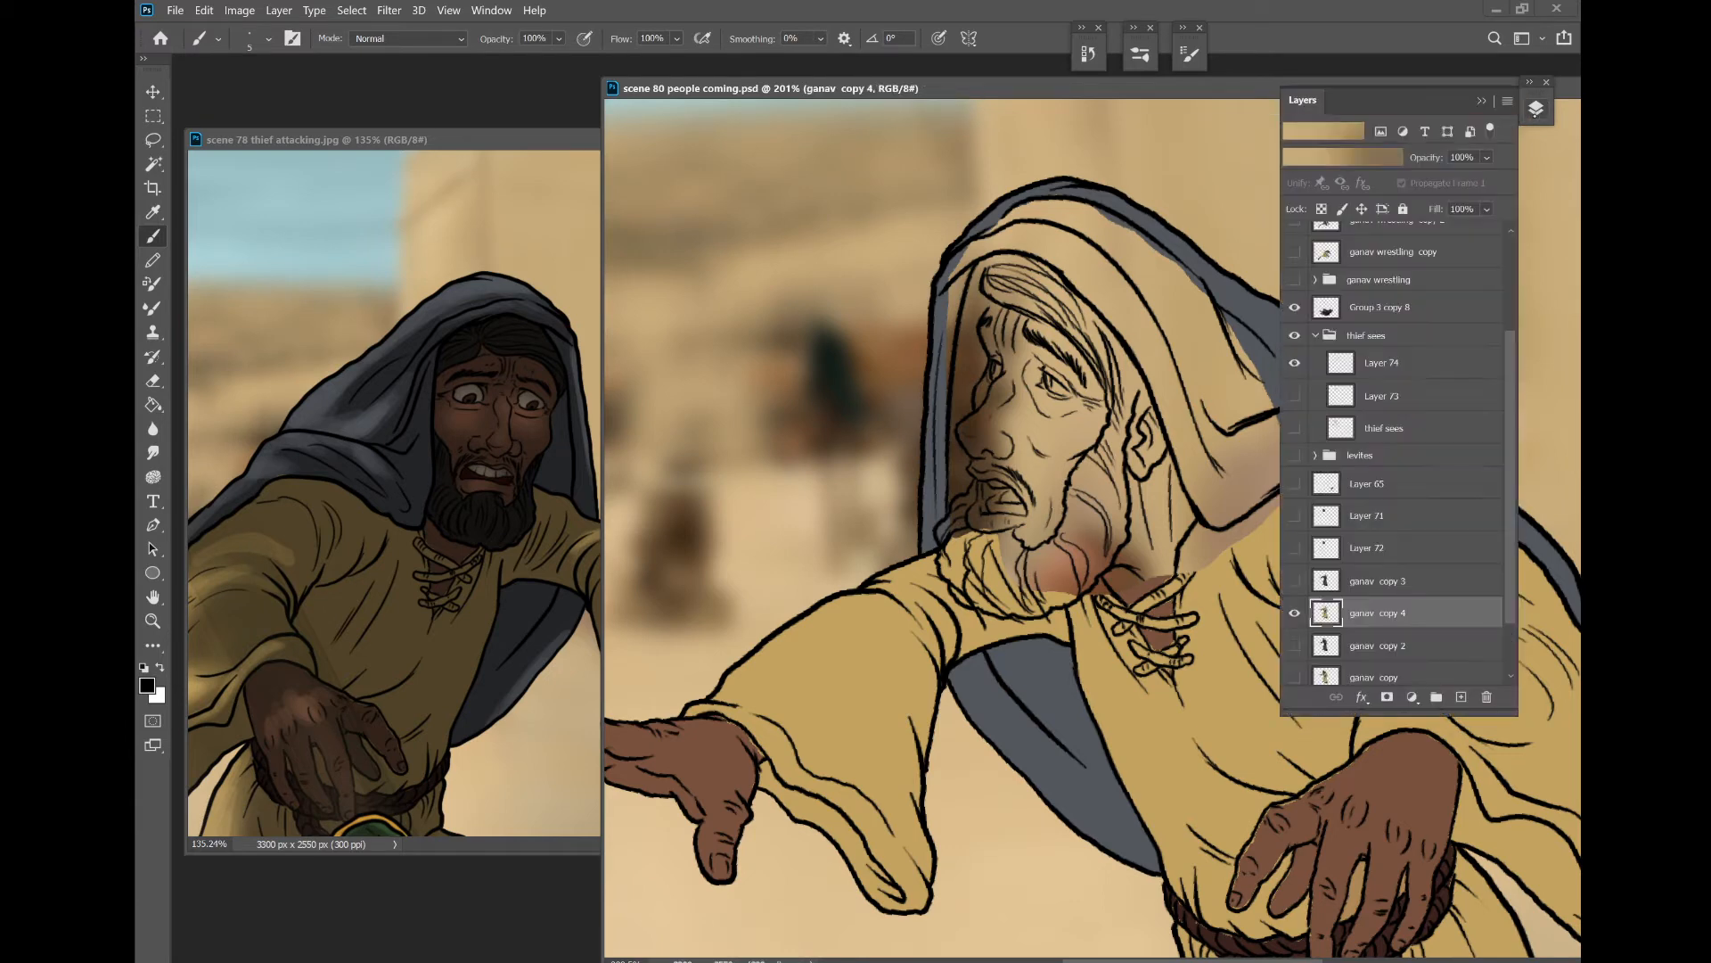
# - Toggle the ganav copy 4 layer off and on to check the new line art separately from the body
pyautogui.click(1536, 108)
pyautogui.click(1295, 615)
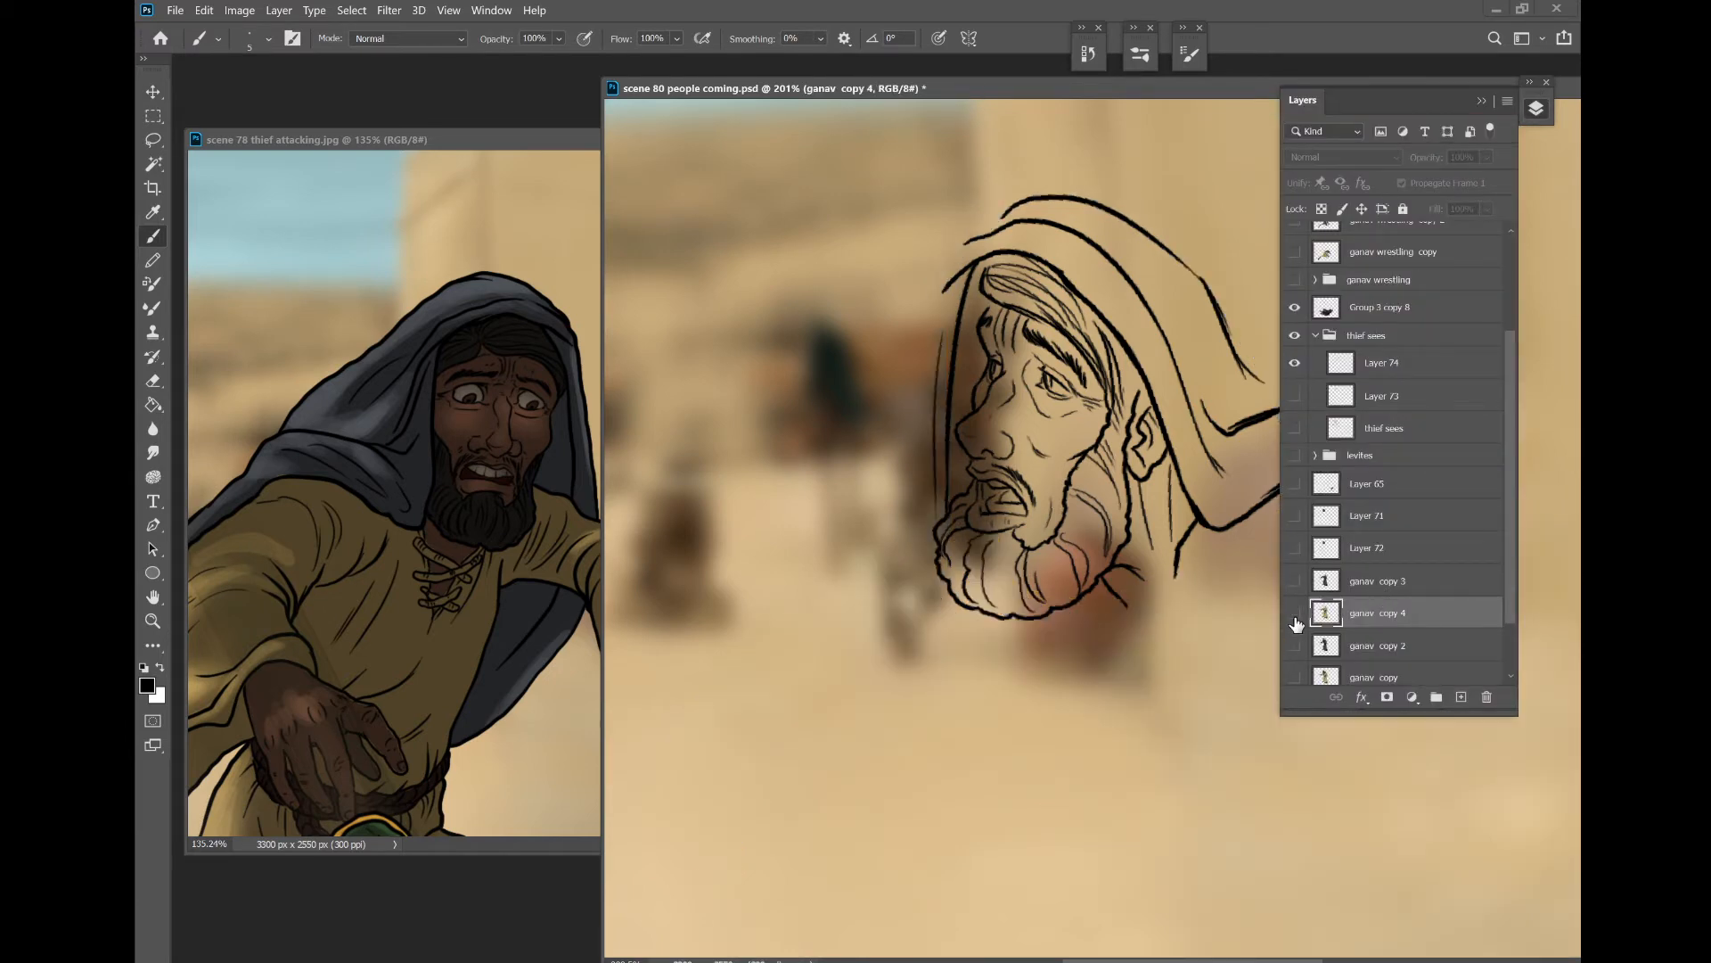
pyautogui.click(1295, 614)
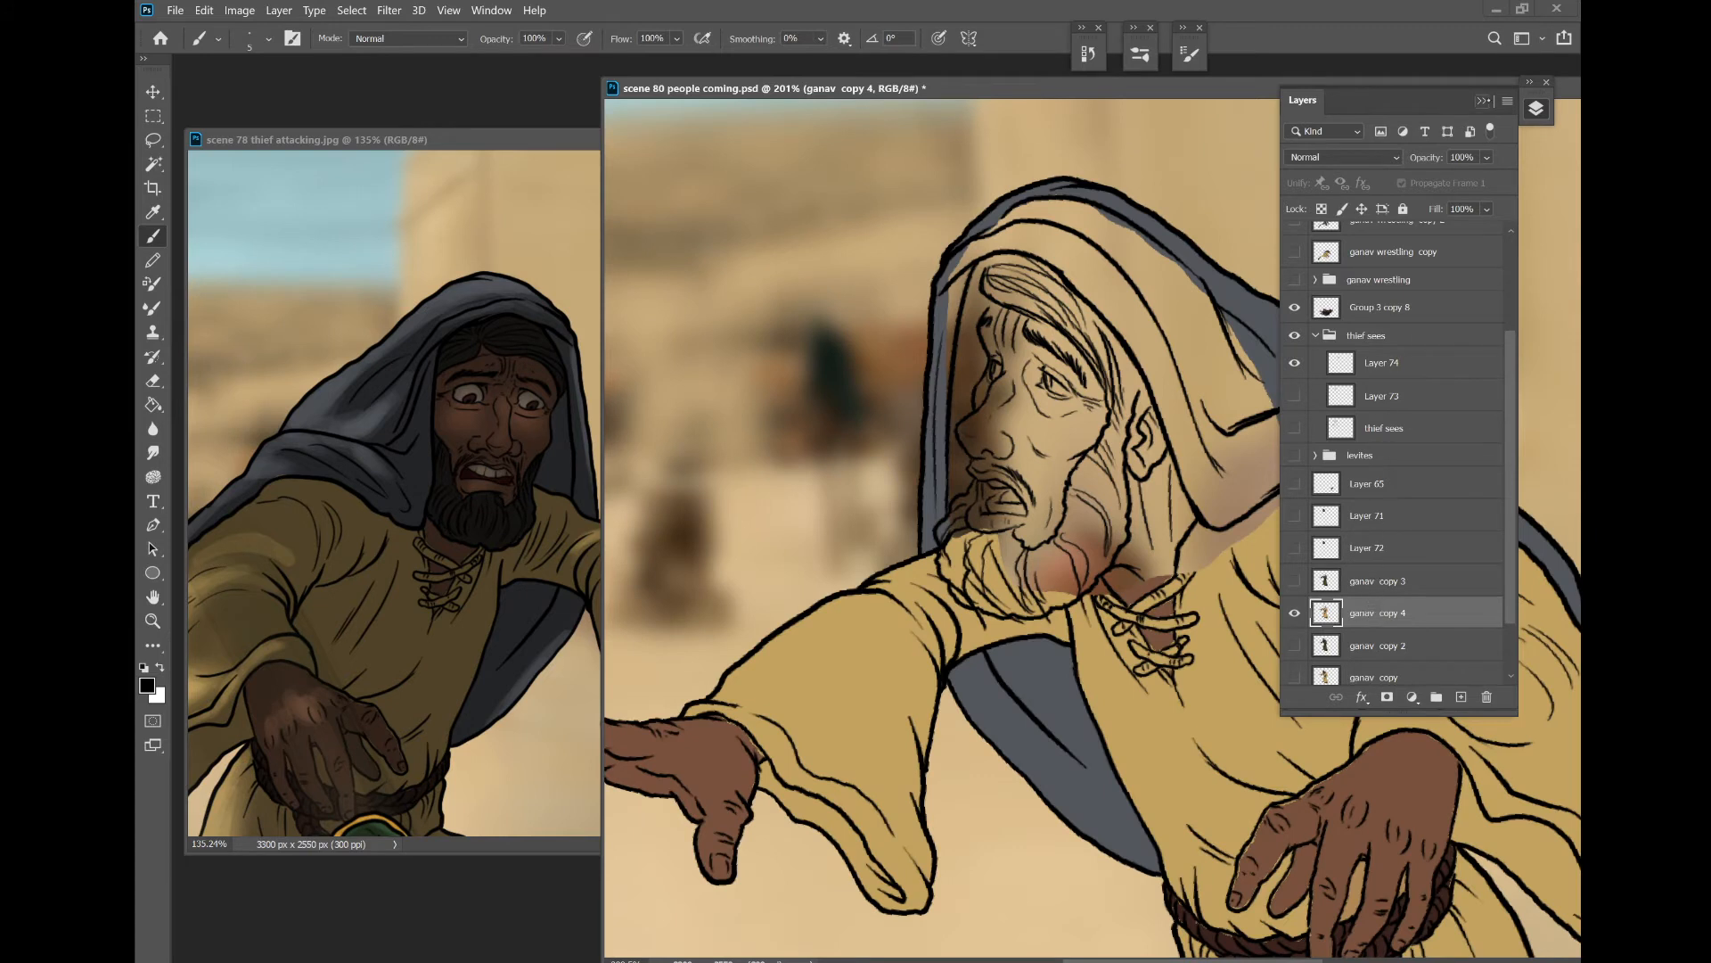
pyautogui.click(1482, 101)
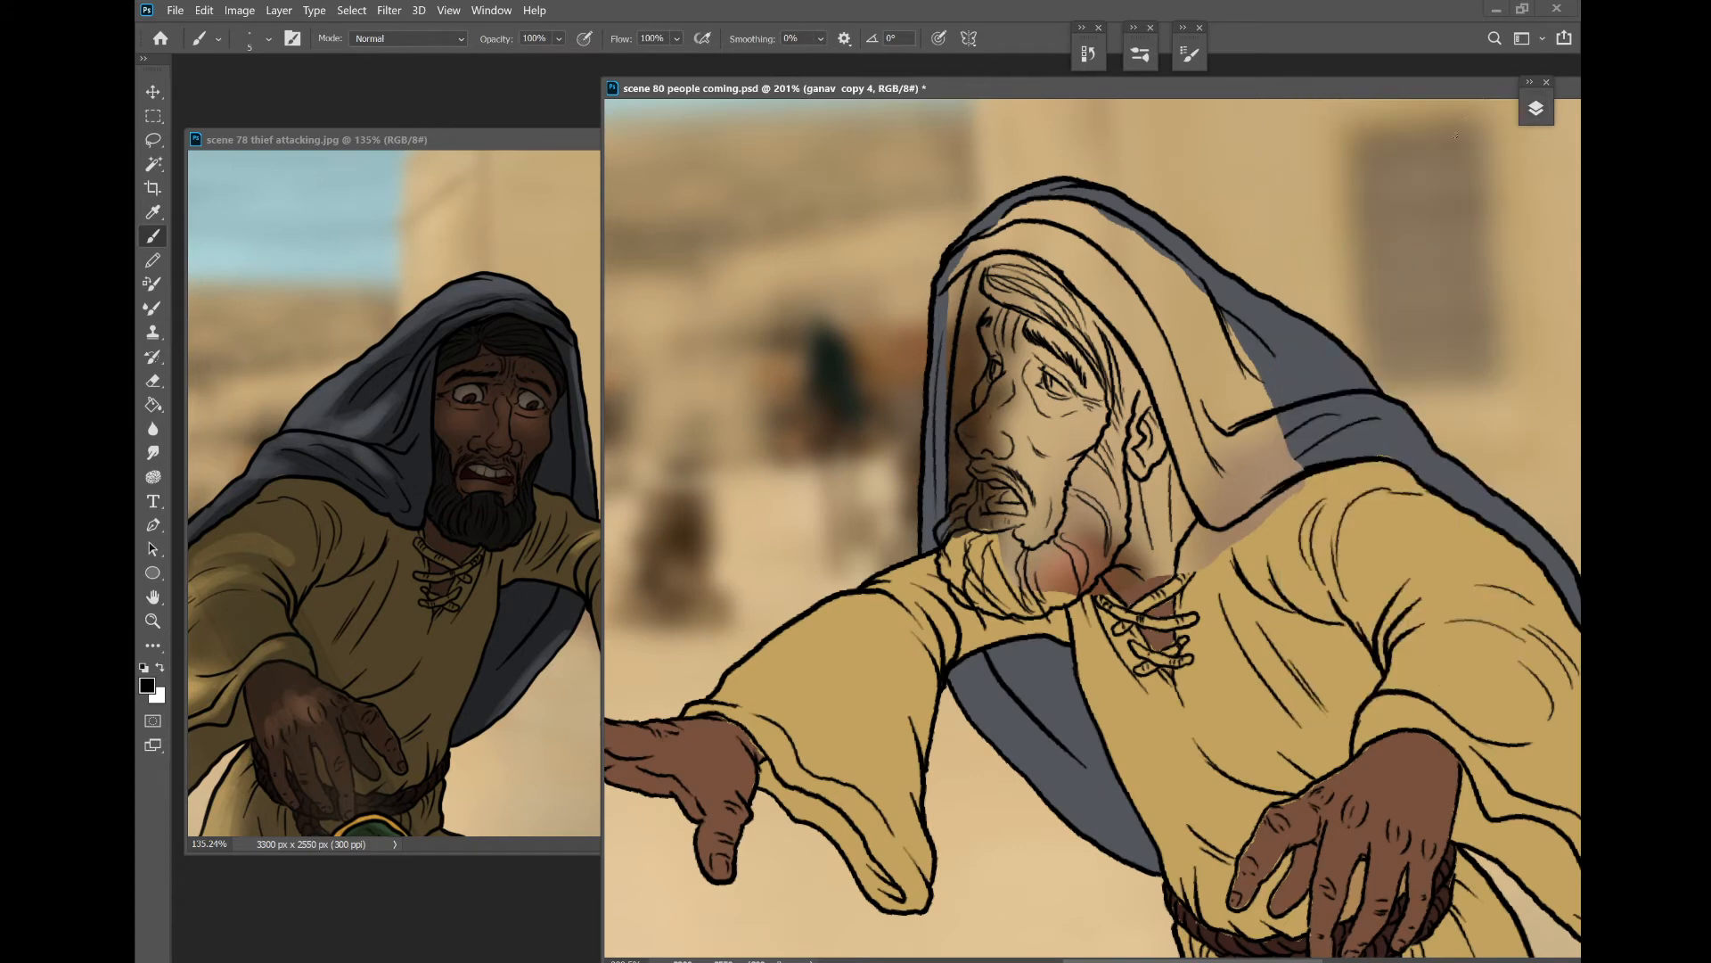
pyautogui.click(1535, 108)
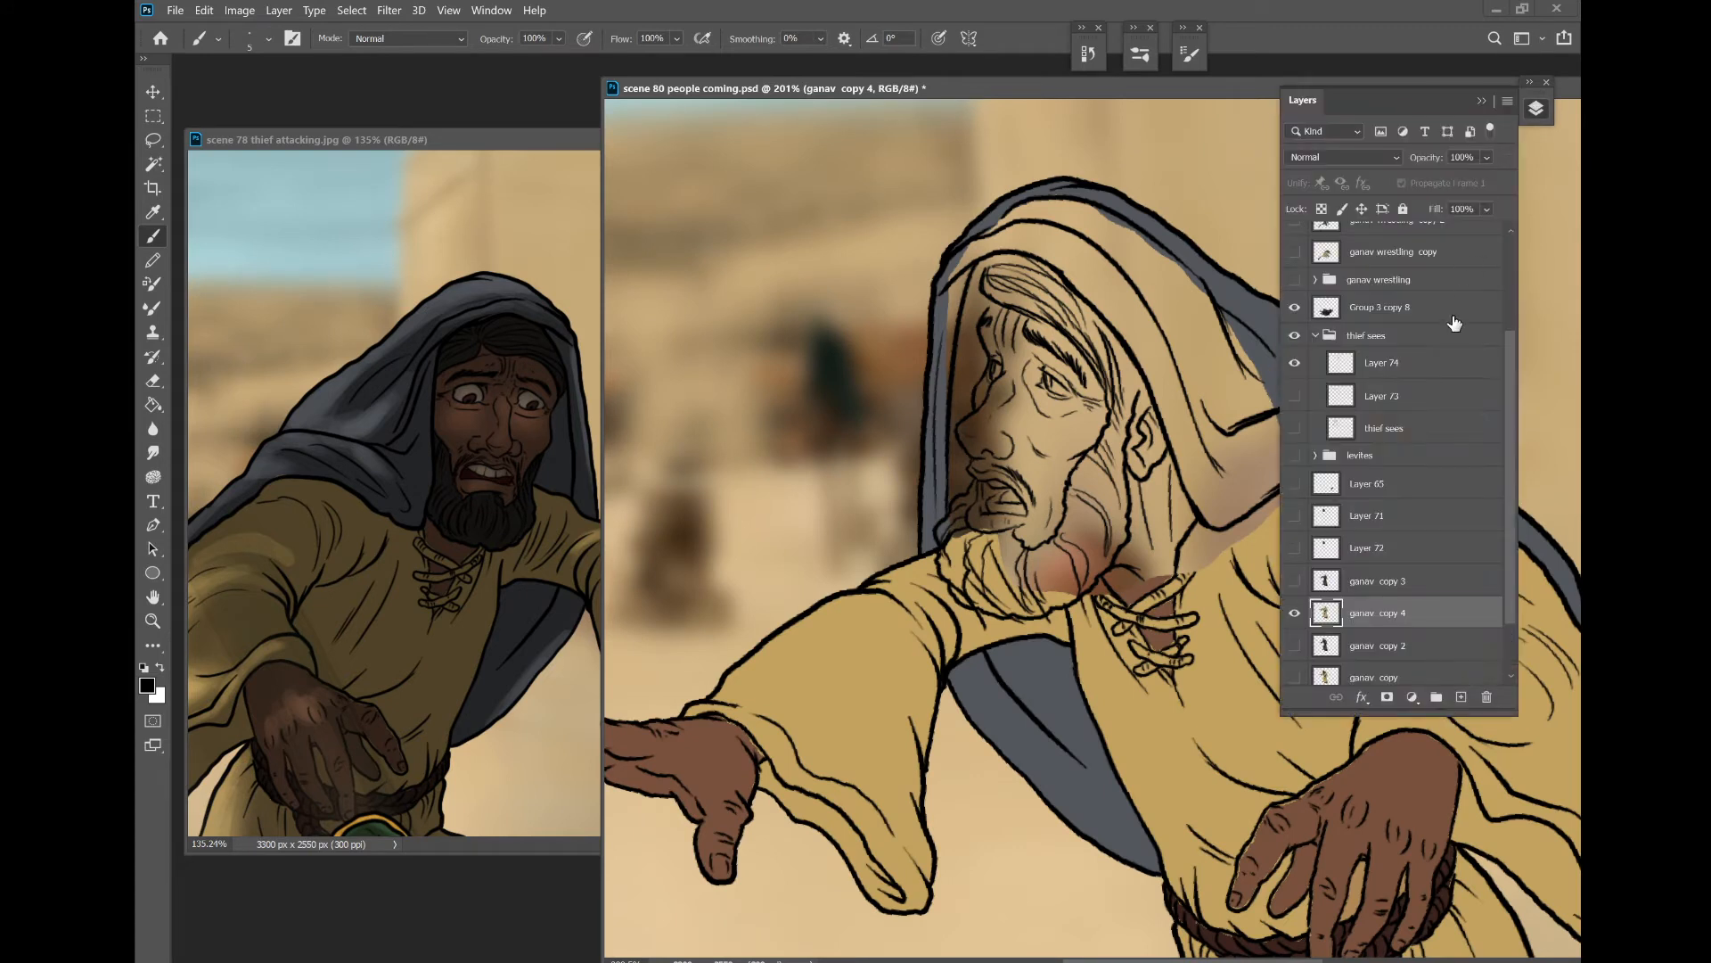
pyautogui.click(1295, 614)
pyautogui.click(1295, 614)
pyautogui.click(1481, 101)
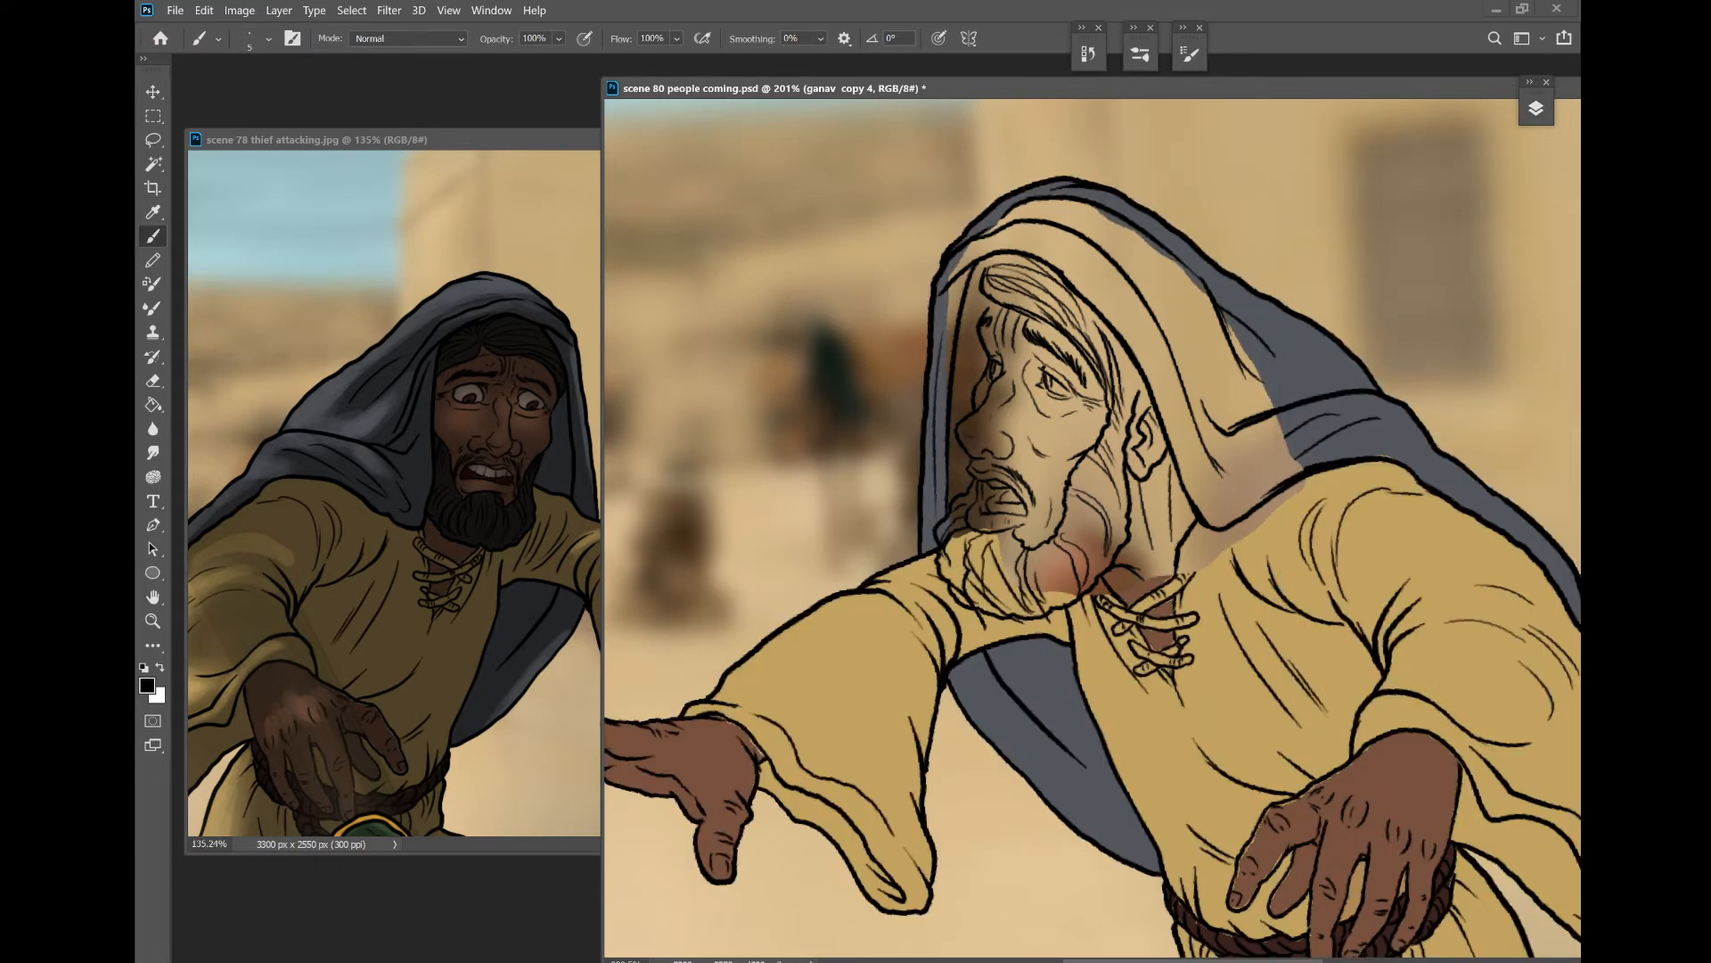
# - Save the document, sample the brown skin colour from the near hand as the foreground colour and switch to the Lasso tool
pyautogui.hotkey('ctrl', 's')
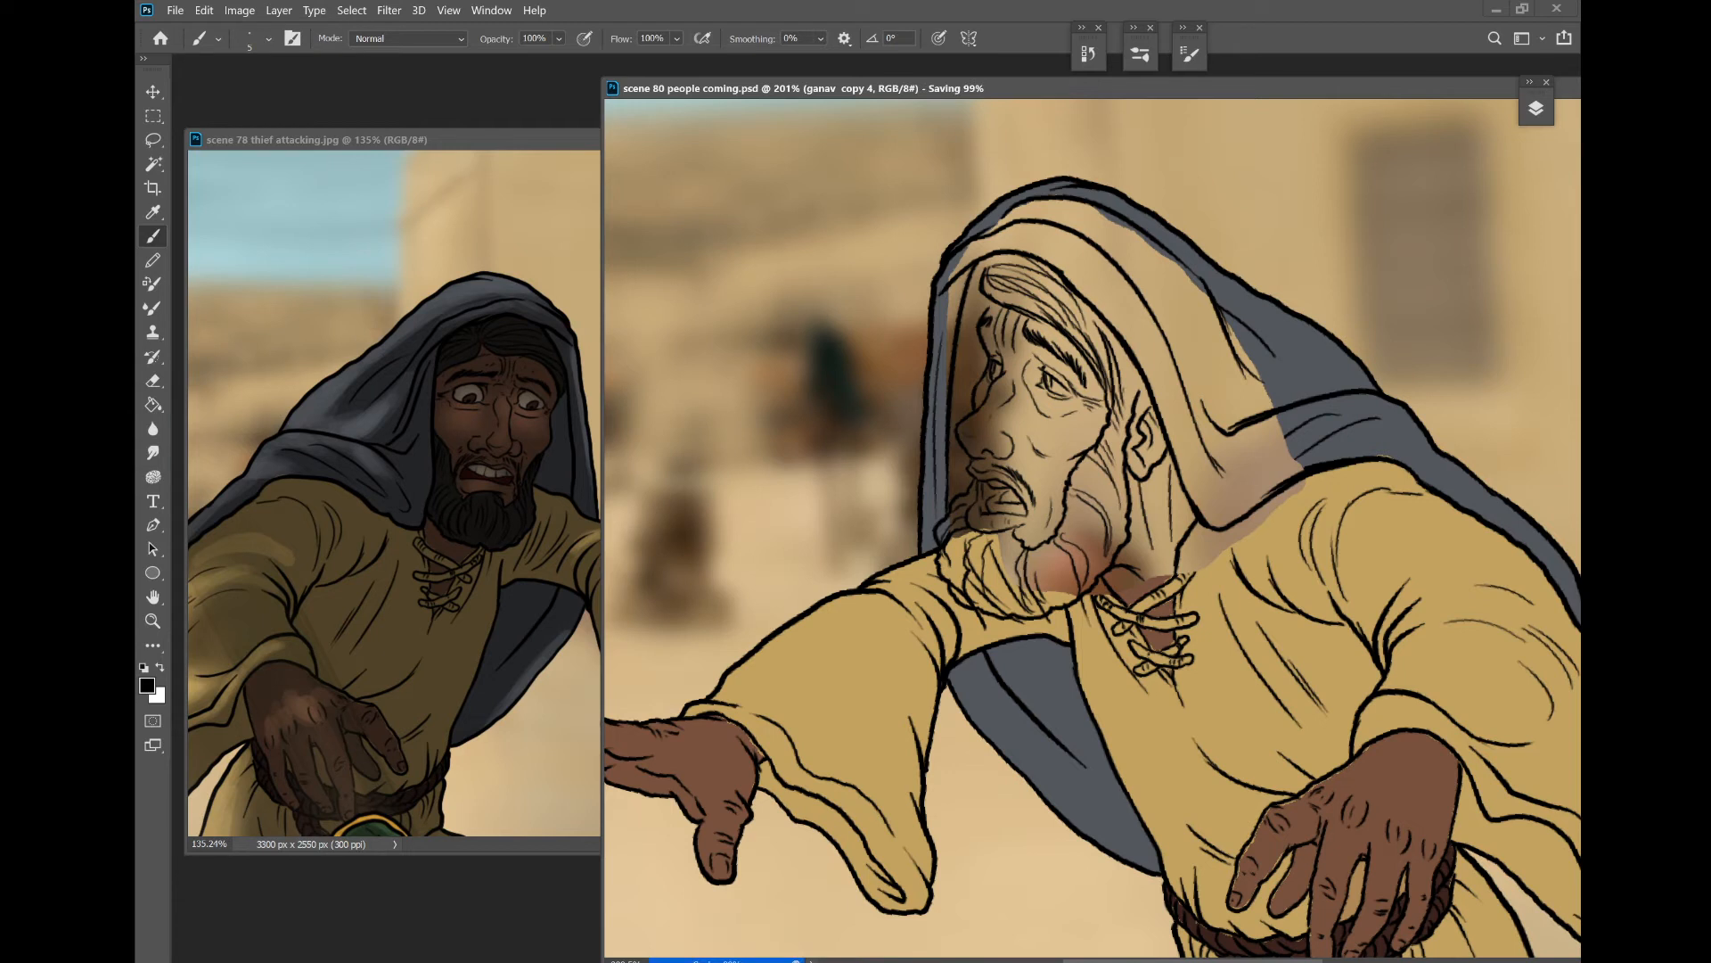
pyautogui.press('i')
pyautogui.click(1405, 777)
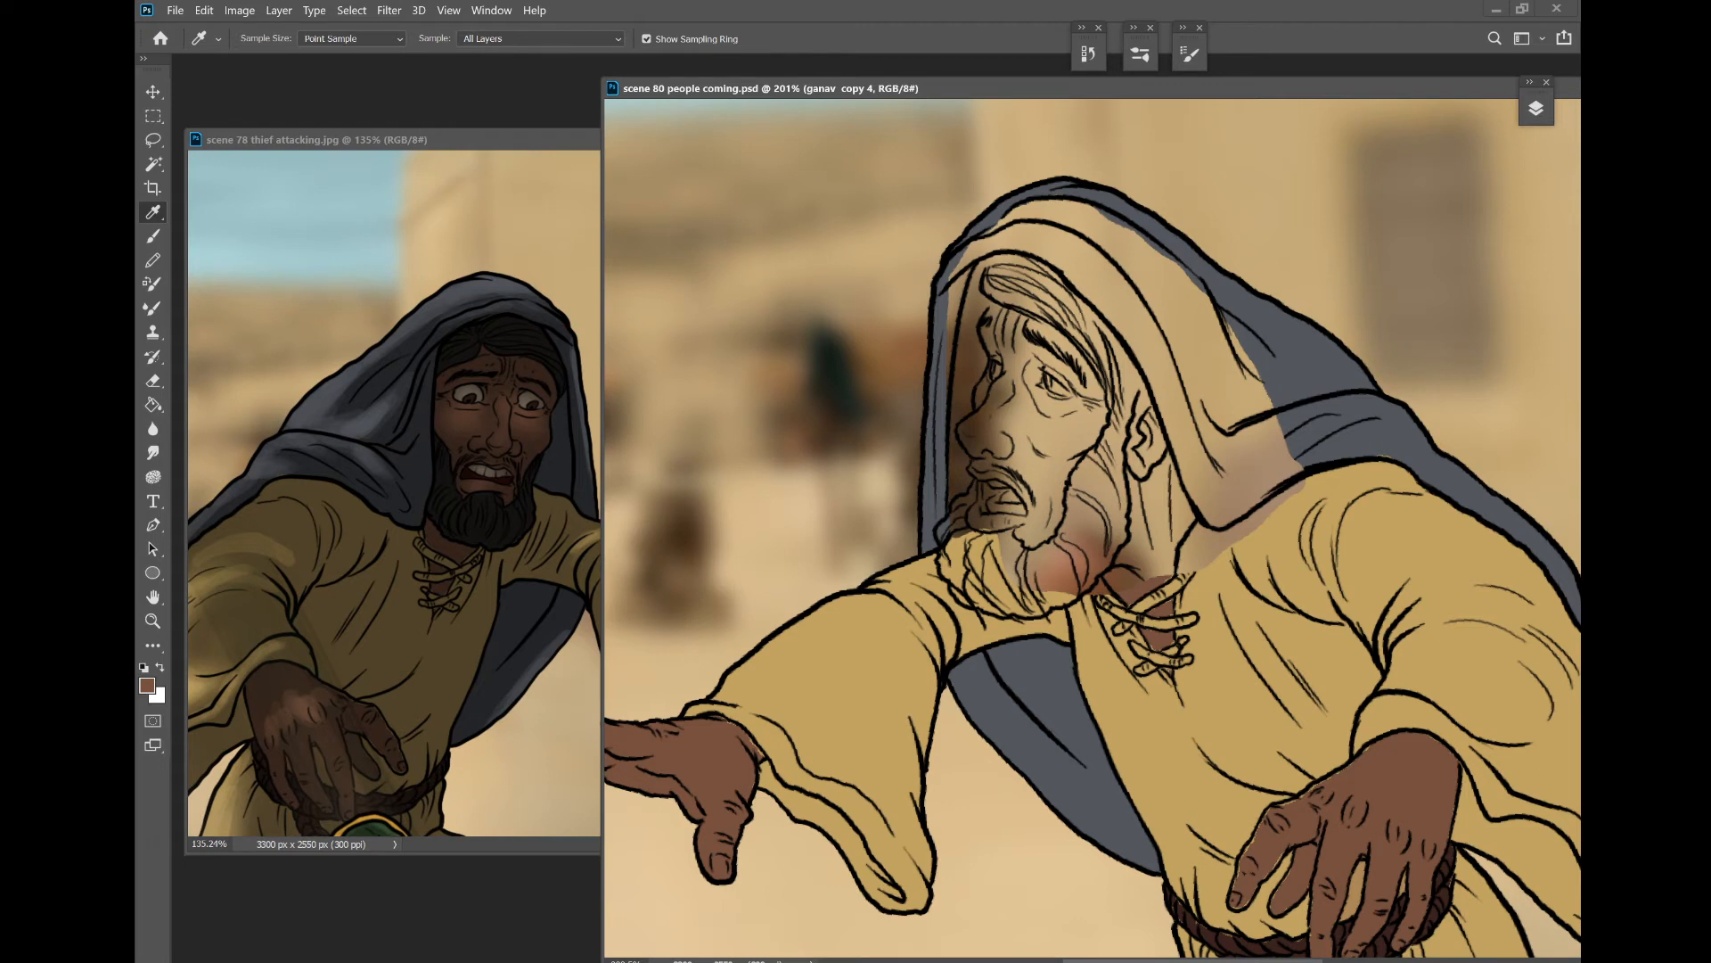
pyautogui.press('l')
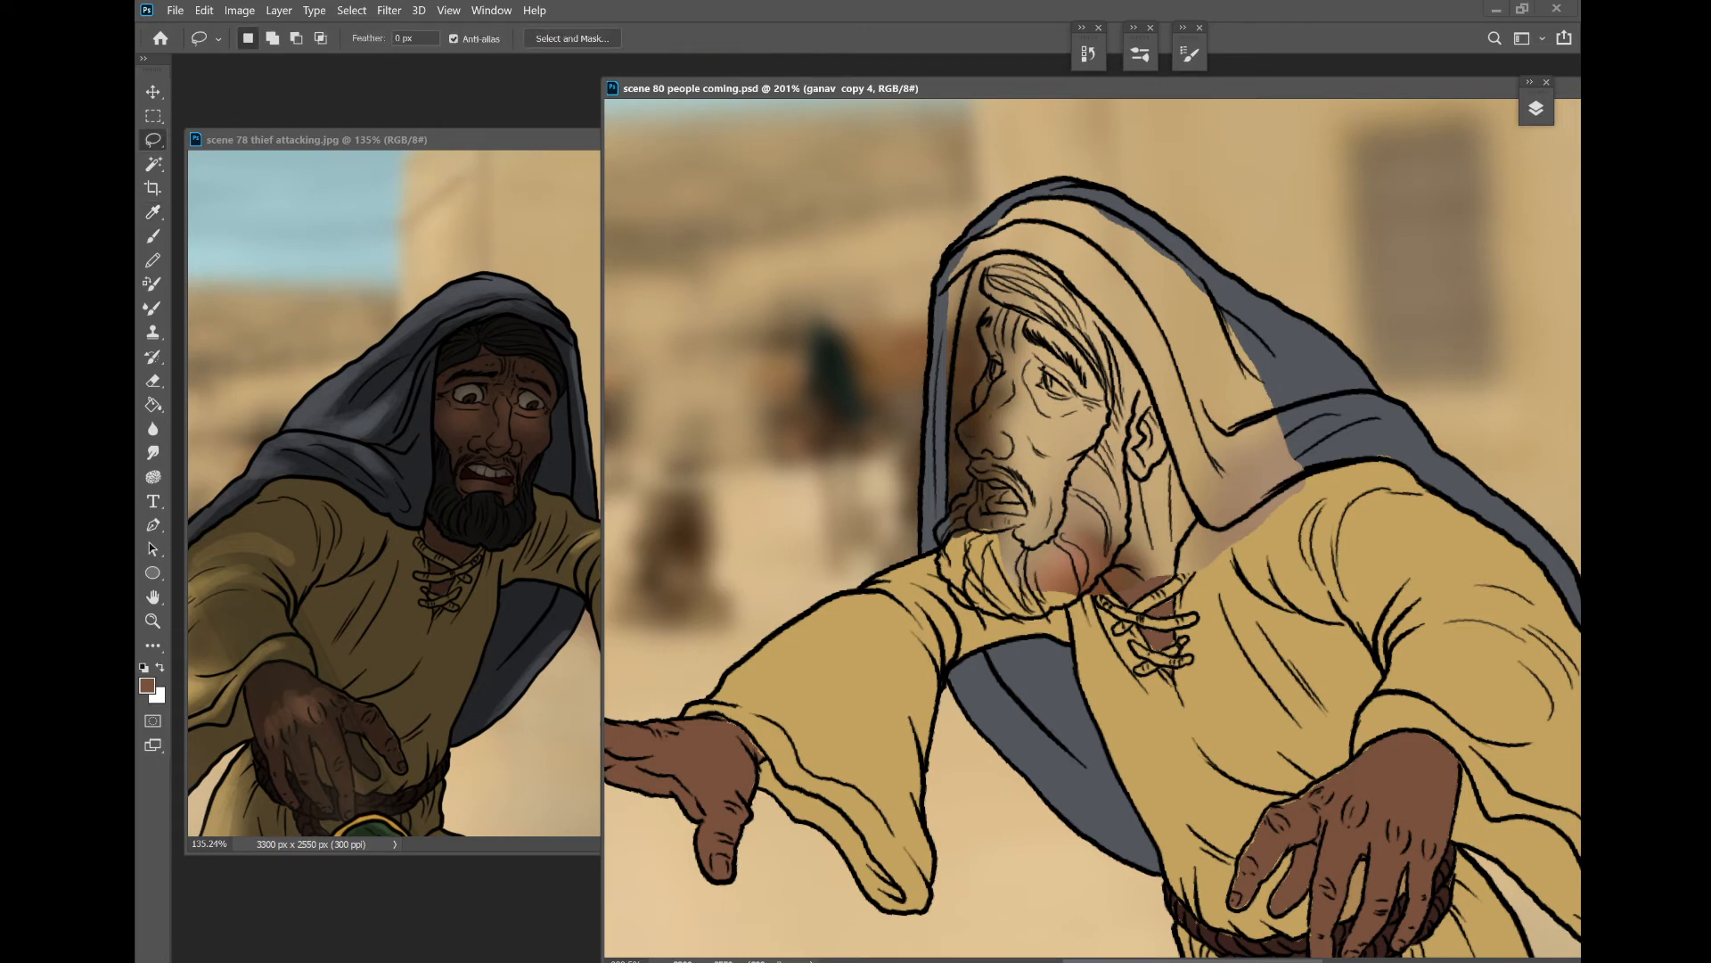
pyautogui.press('i')
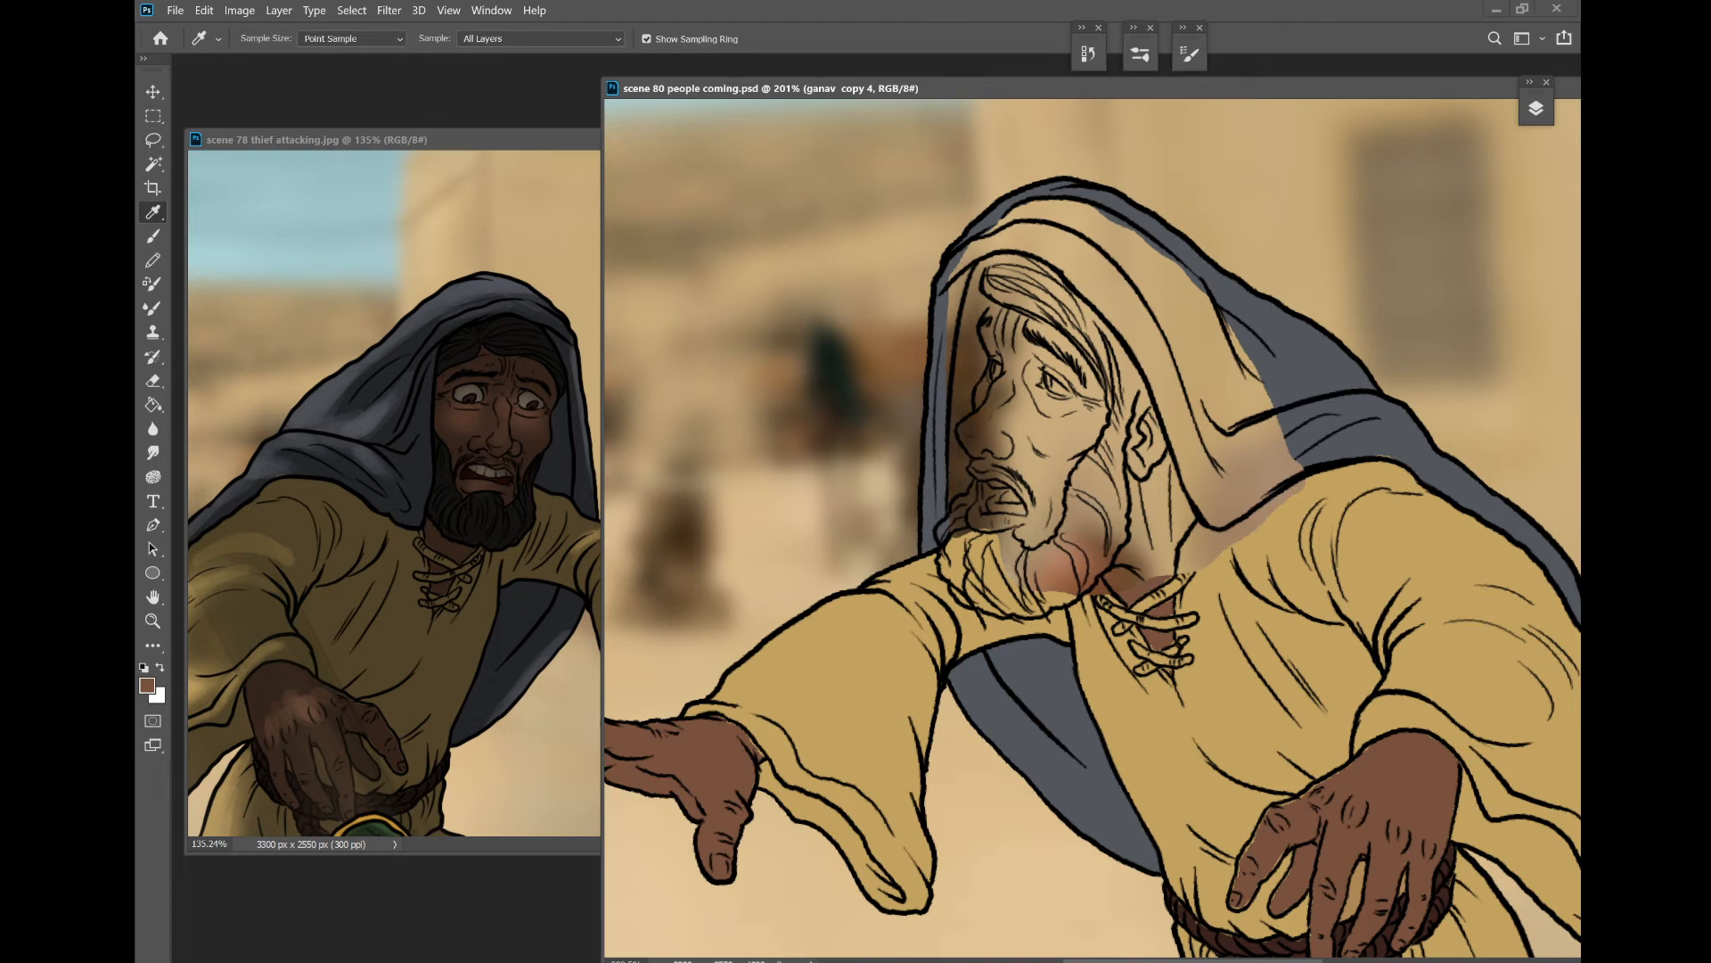
pyautogui.press('l')
pyautogui.scroll(2, 1180, 557)
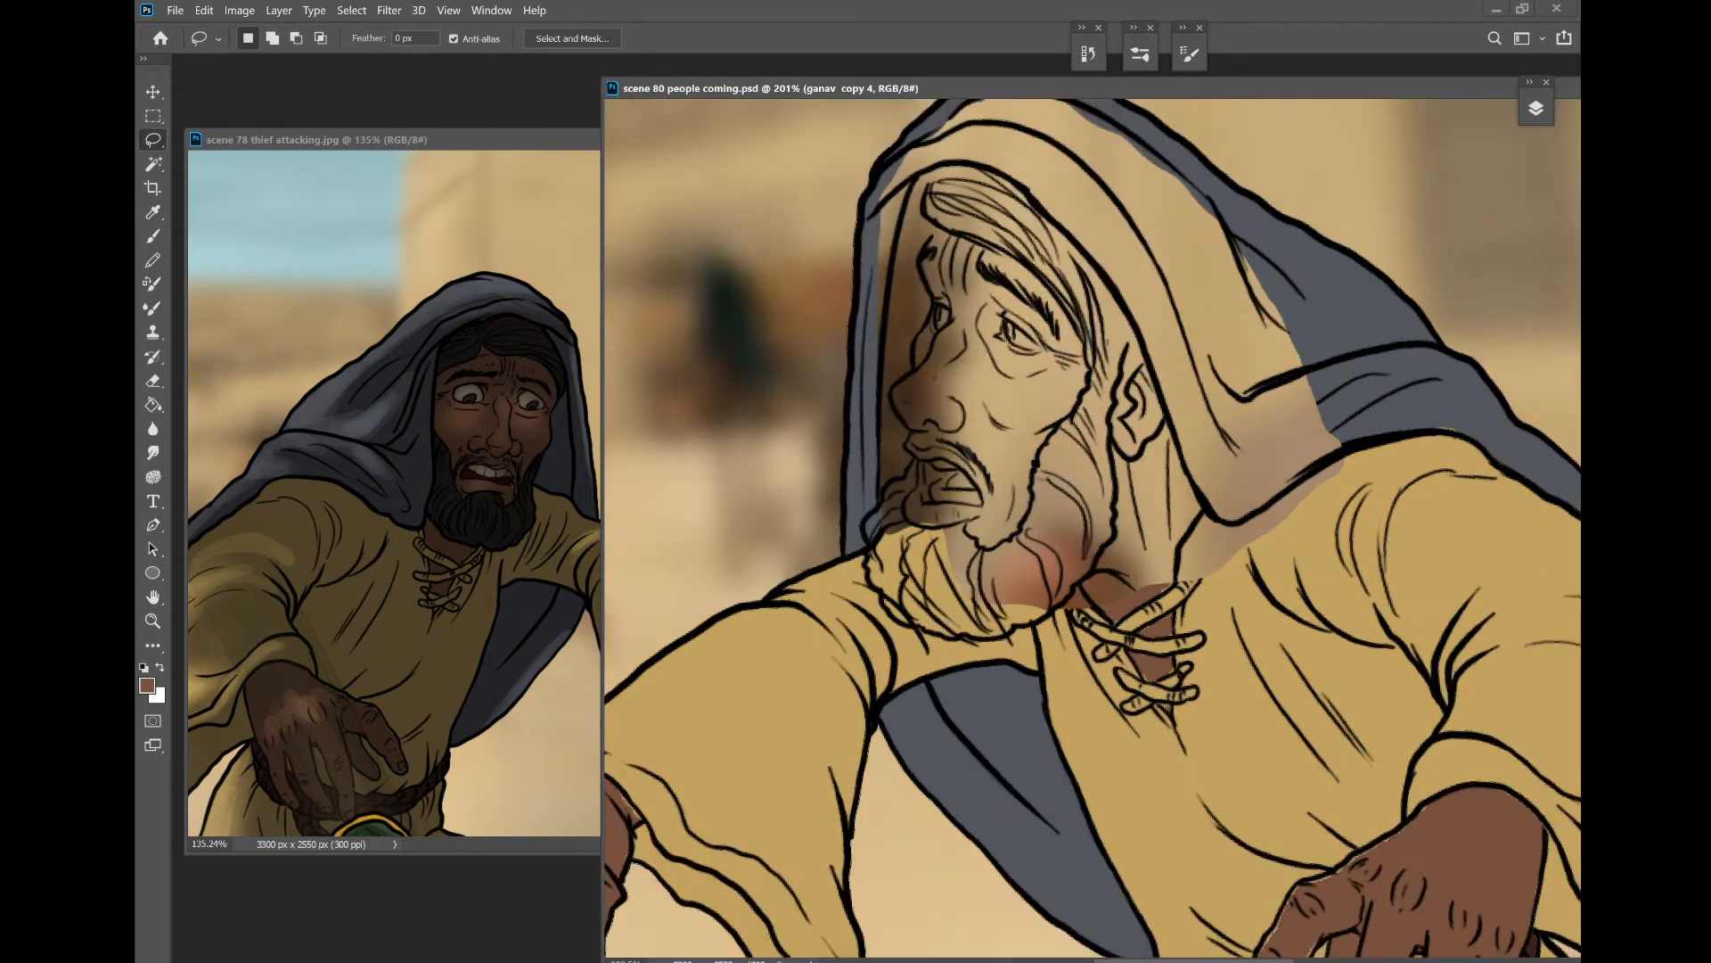
# - Toggle Layer 74 to identify the head line art and rename it "thief linjes face"
pyautogui.press('F7')
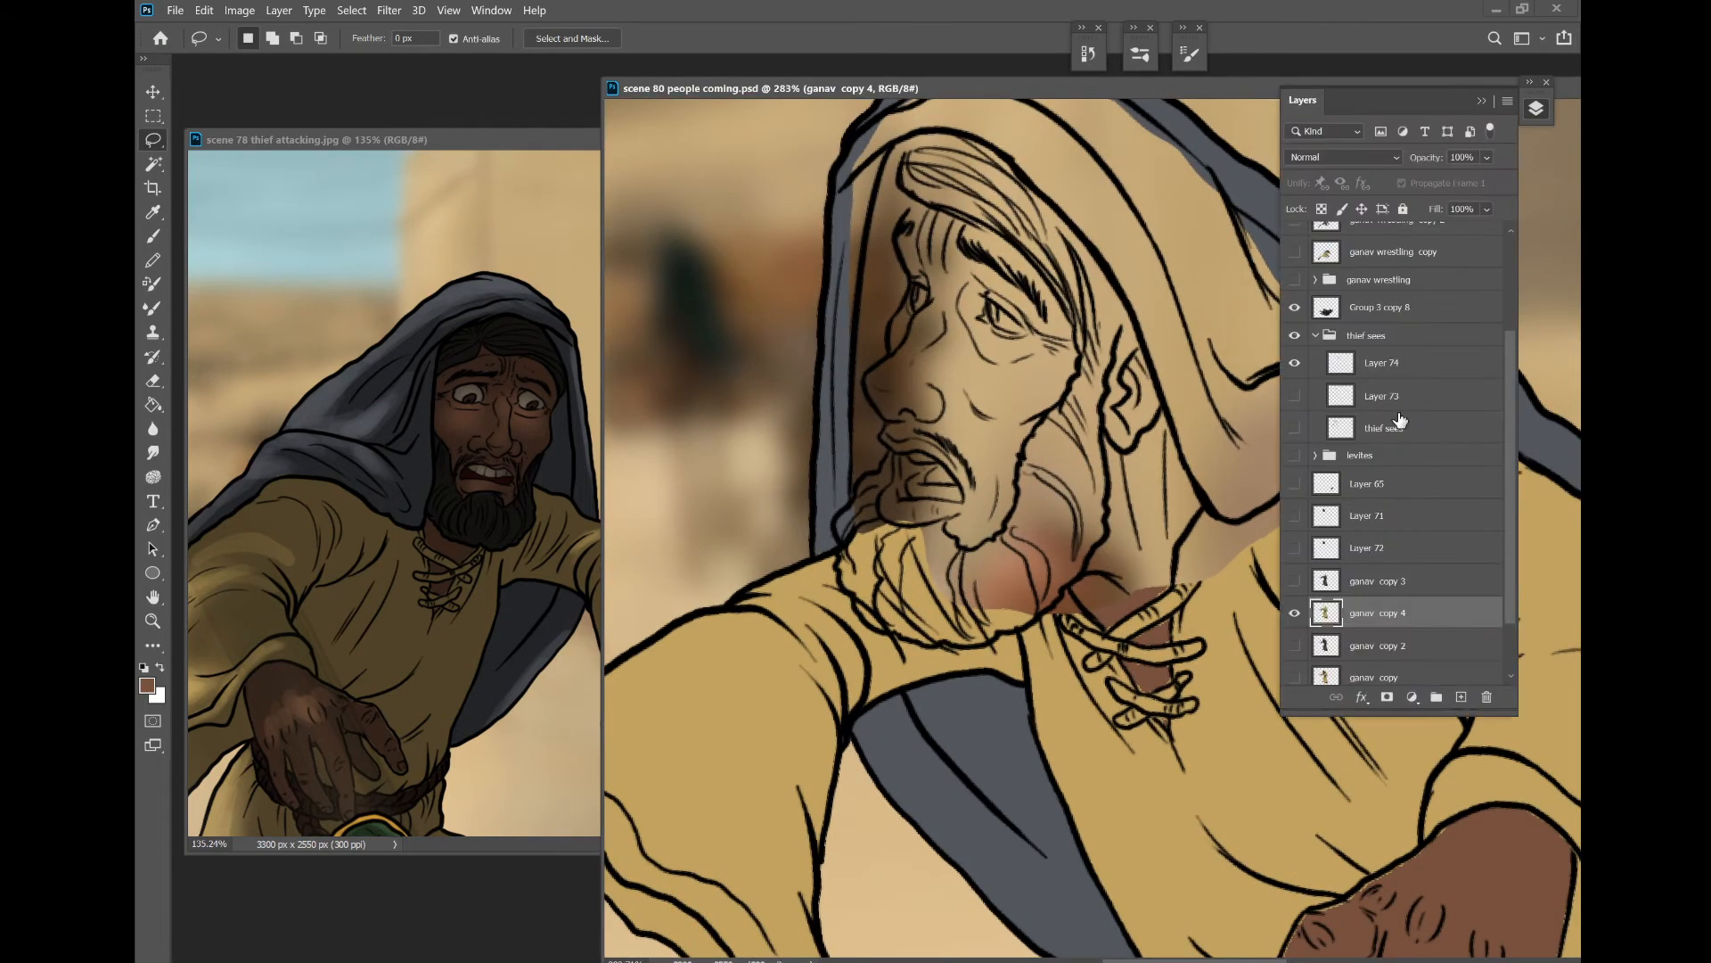
pyautogui.click(1295, 363)
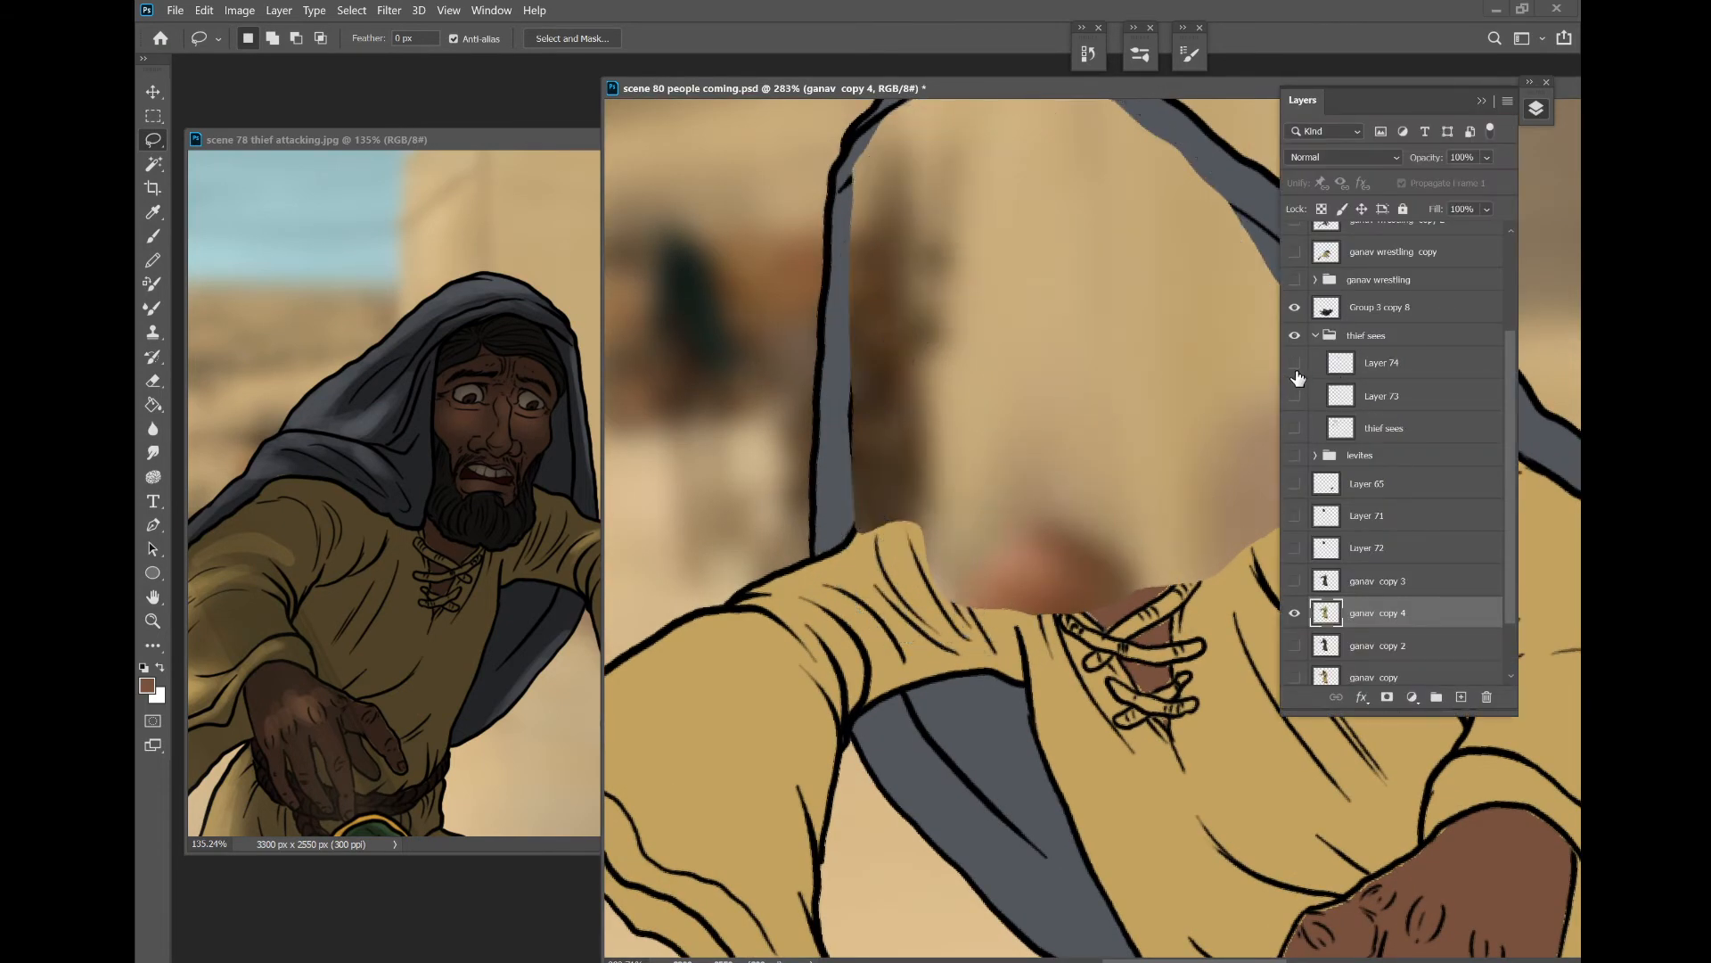
pyautogui.click(1382, 372)
pyautogui.hotkey('ctrl', ',')
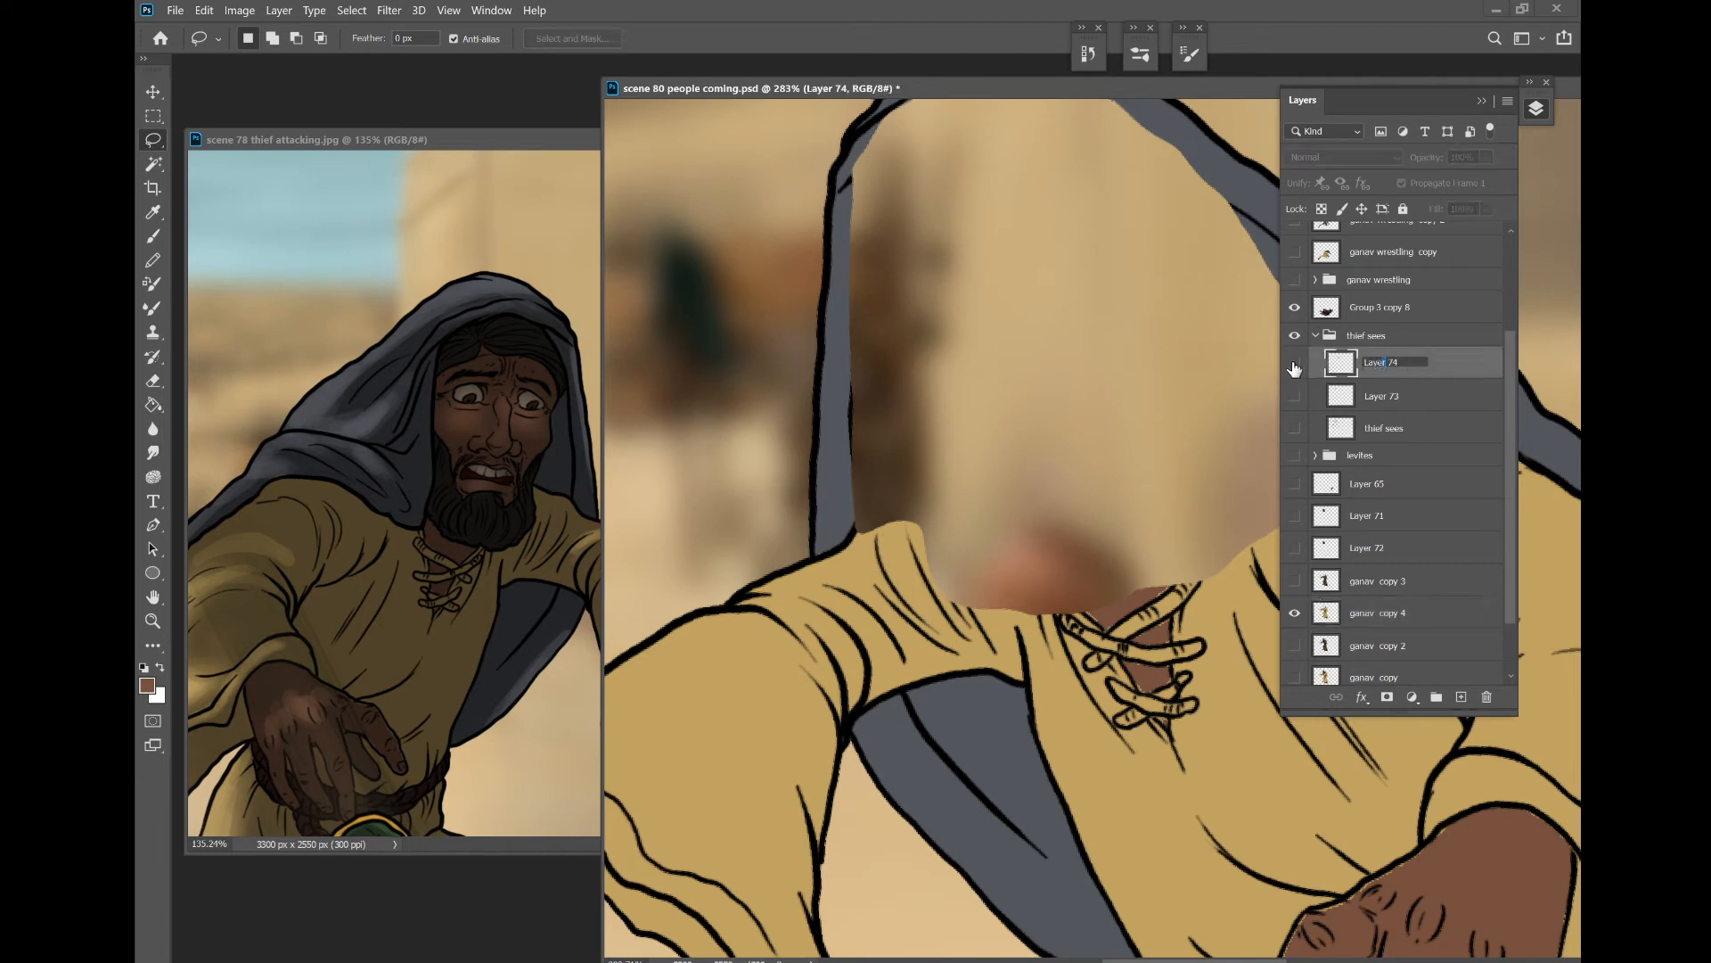
pyautogui.doubleClick(1400, 372)
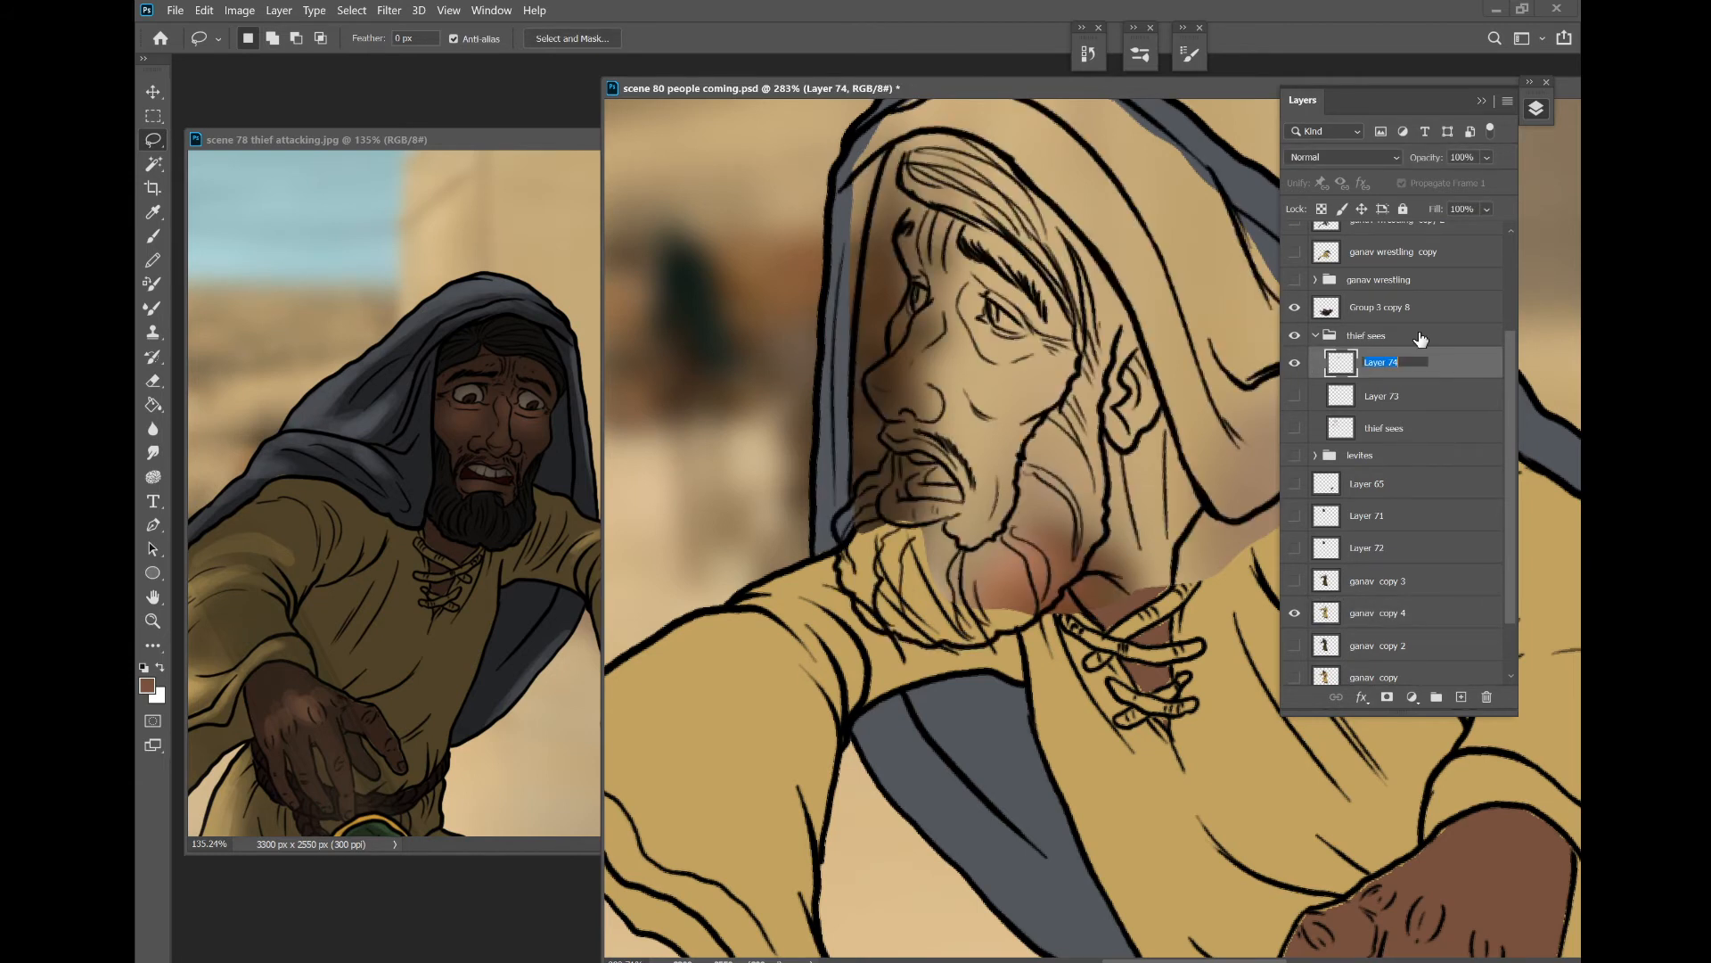
pyautogui.write('thief lines face')
pyautogui.press('Return')
# - Toggle the ganav copy 4 layer to confirm it holds the body colours and rename it "t5heif flats"
pyautogui.click(1379, 614)
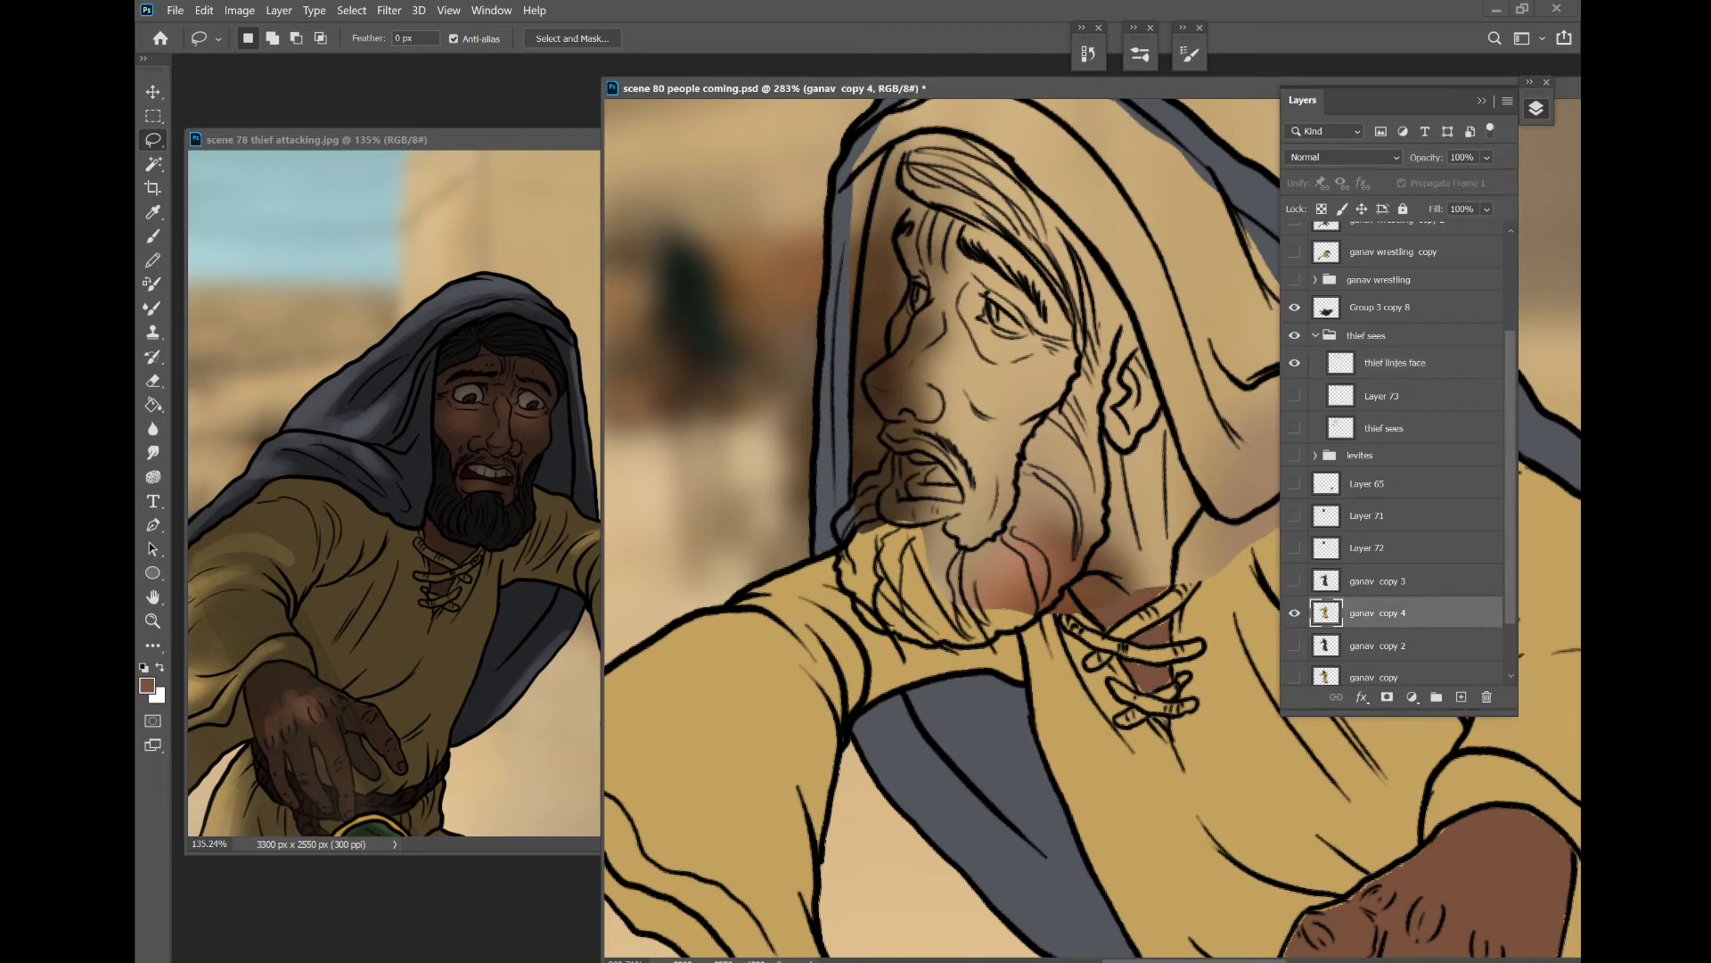
pyautogui.click(1295, 613)
pyautogui.click(1295, 613)
pyautogui.doubleClick(1378, 614)
pyautogui.write('t5hei')
pyautogui.write('f flats')
pyautogui.press('Return')
pyautogui.click(1482, 101)
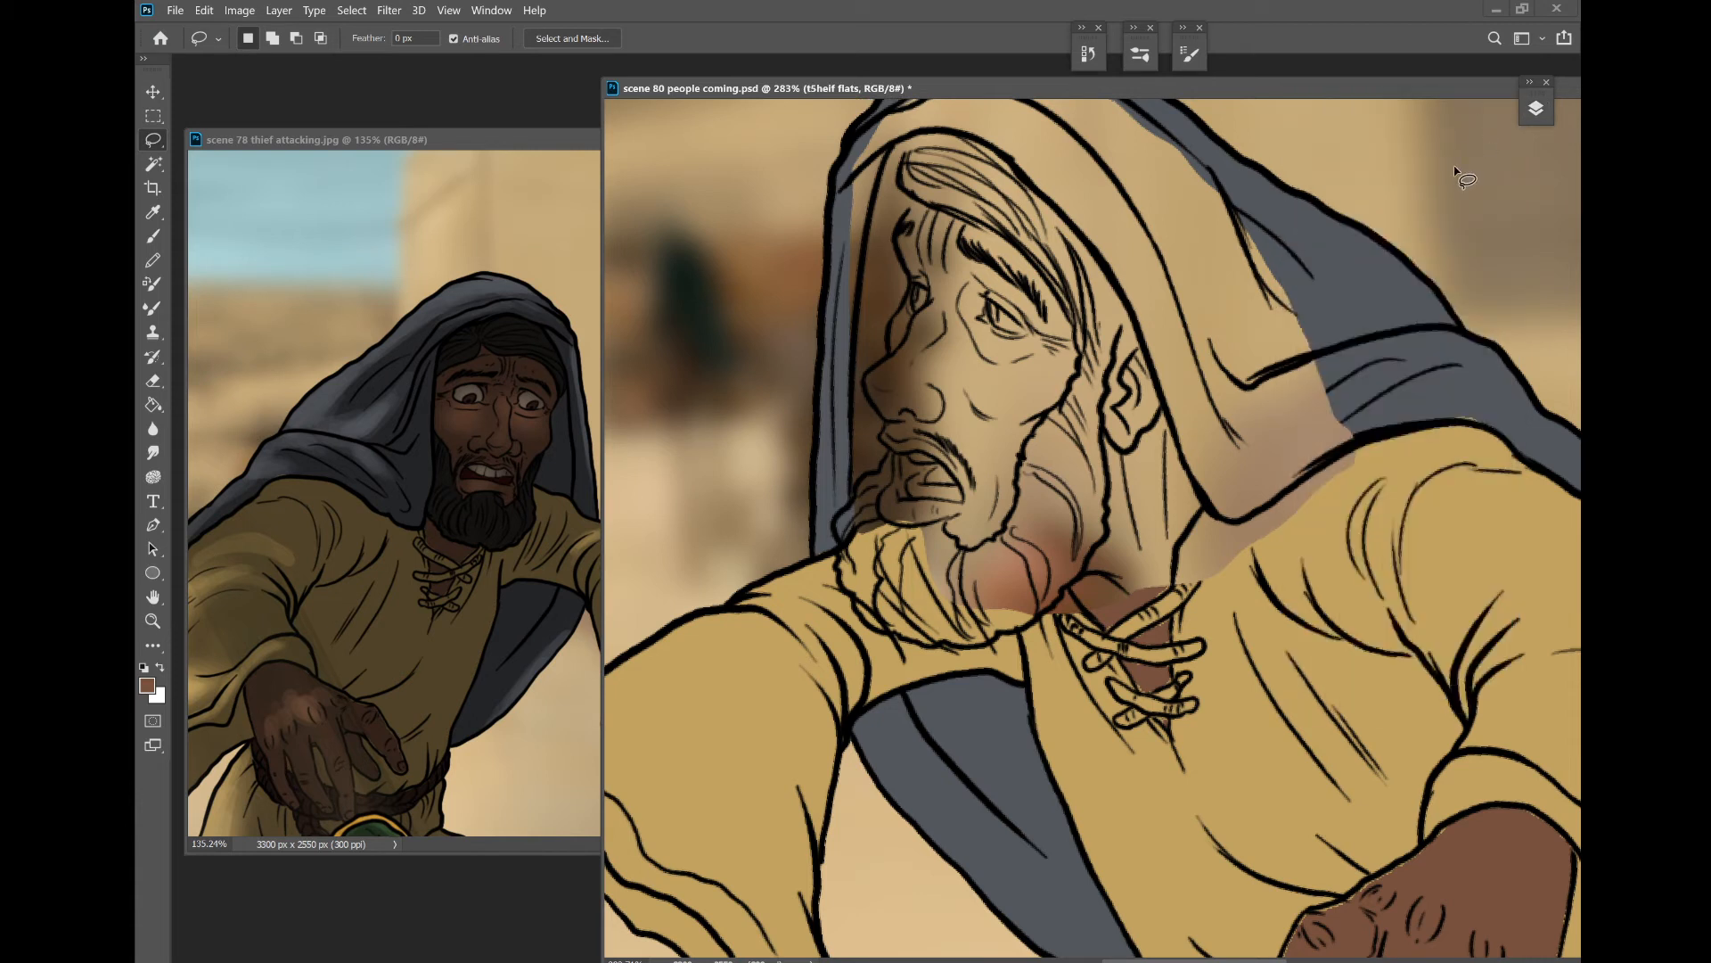
# - Swap the sampled brown to the background colour and set the foreground colour to black
pyautogui.press('x')
pyautogui.click(147, 686)
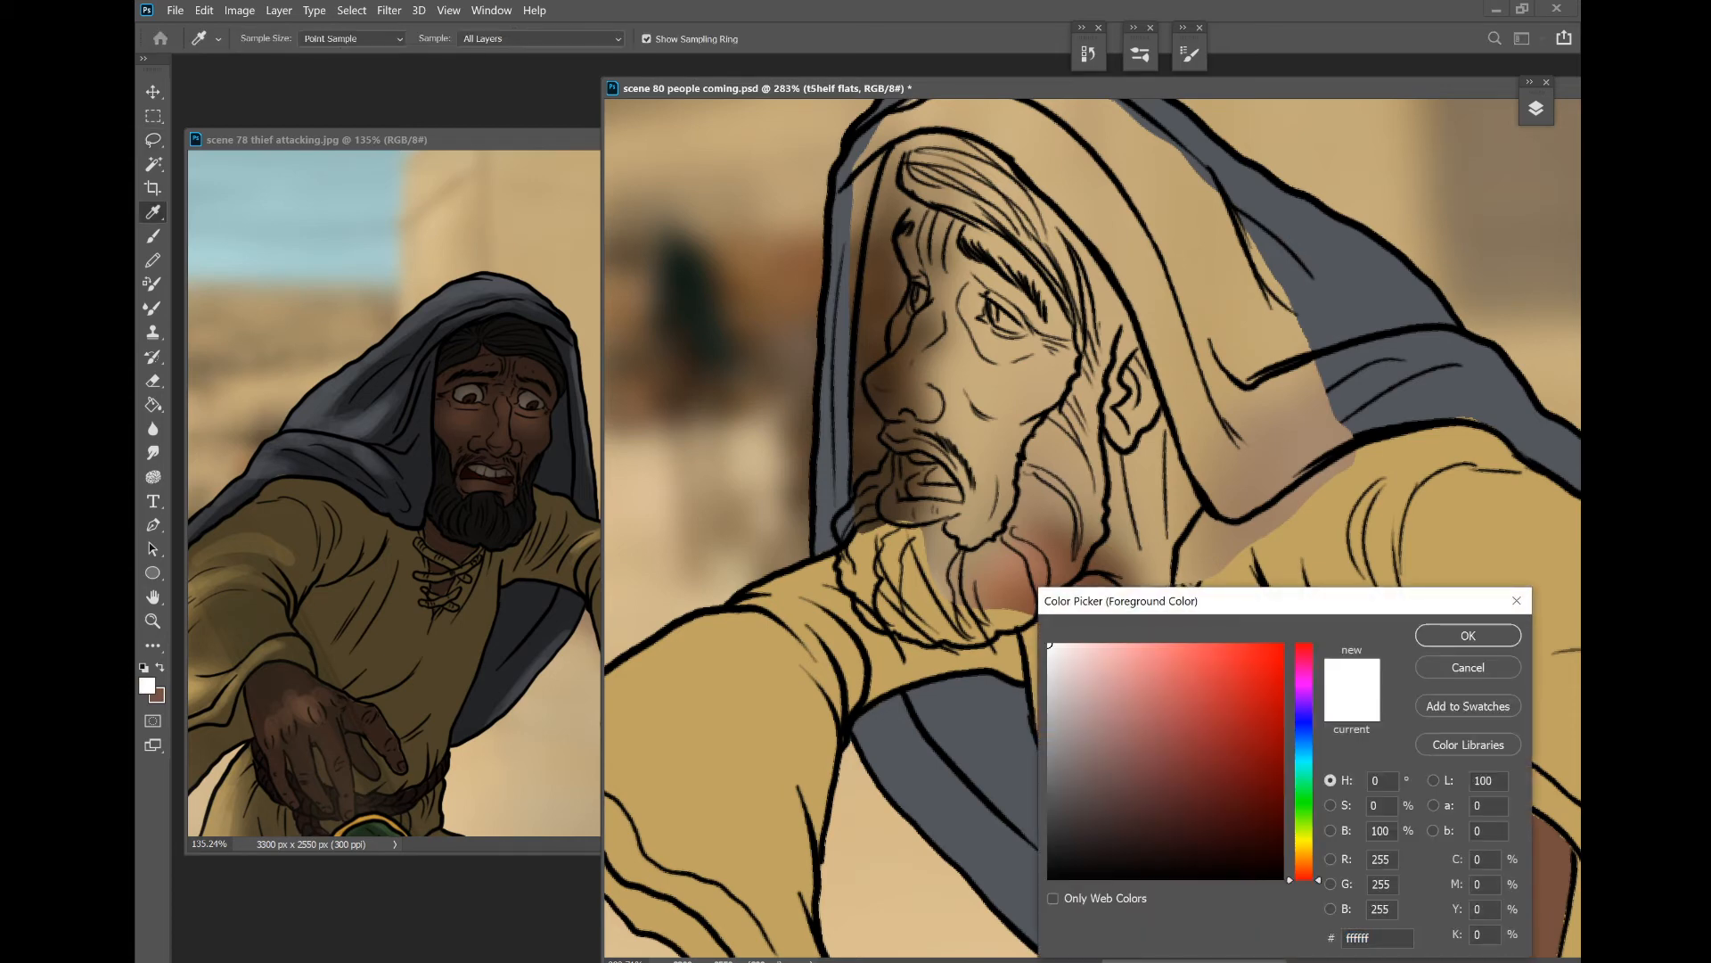
pyautogui.click(1053, 876)
pyautogui.click(1442, 633)
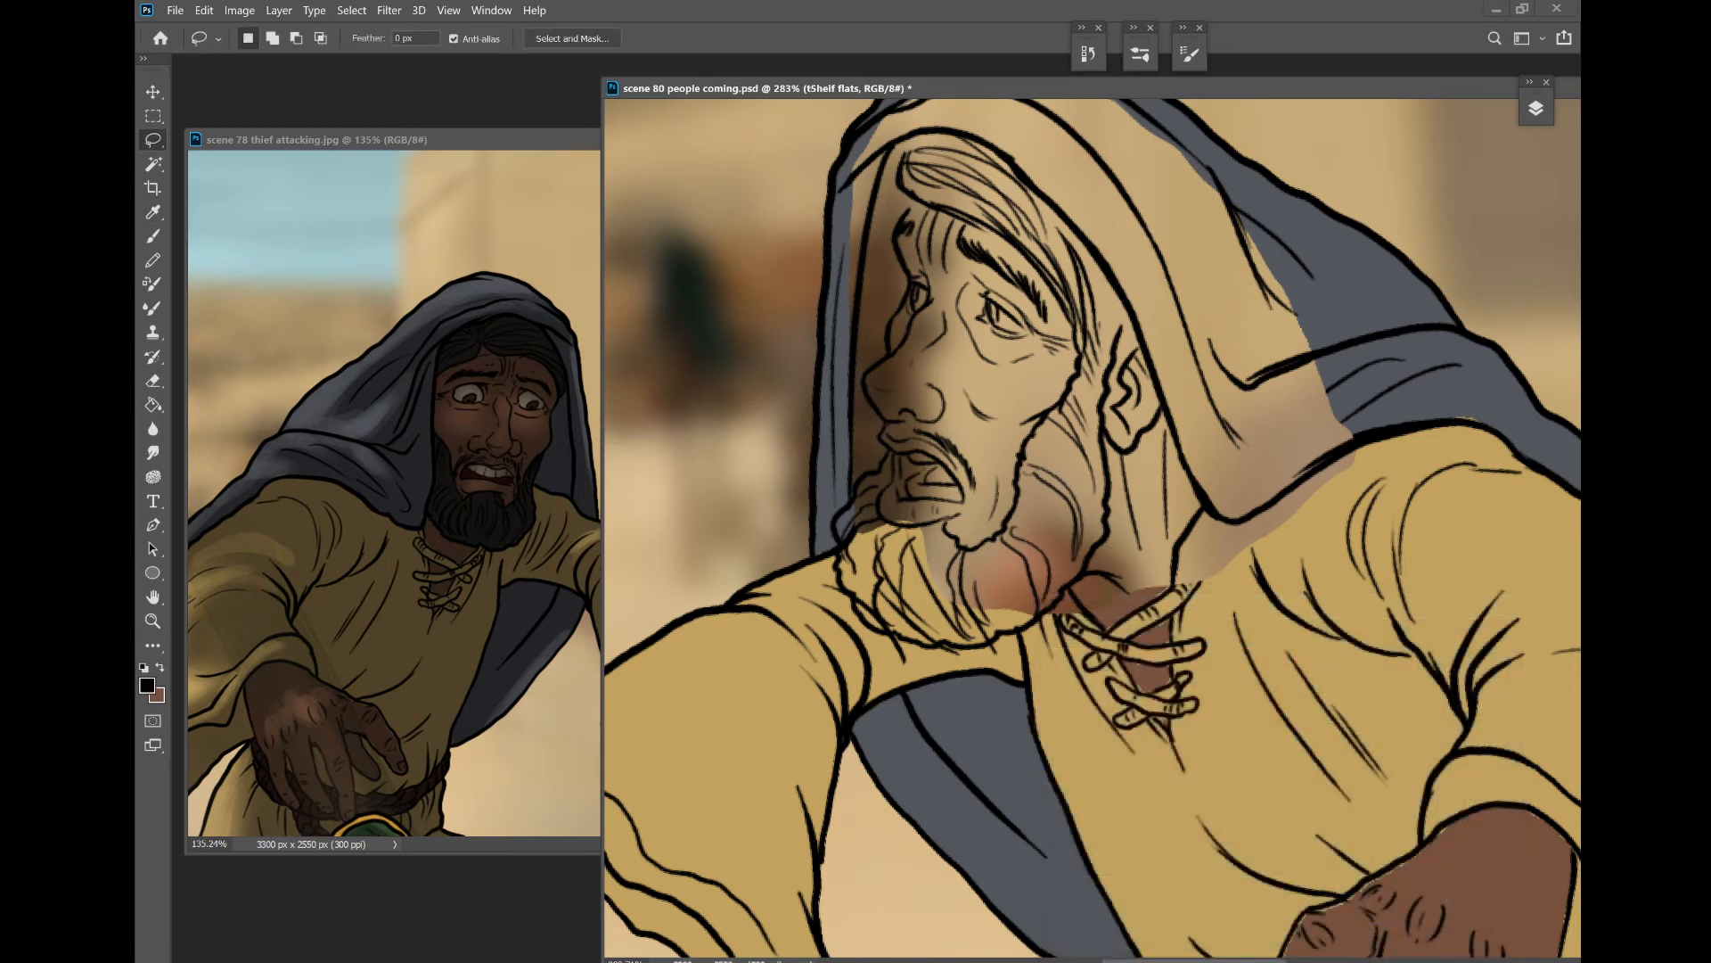
# - Ink extra hair strands at the far side of the forehead in black on the thief linjes face layer
pyautogui.click(1536, 108)
pyautogui.click(1400, 362)
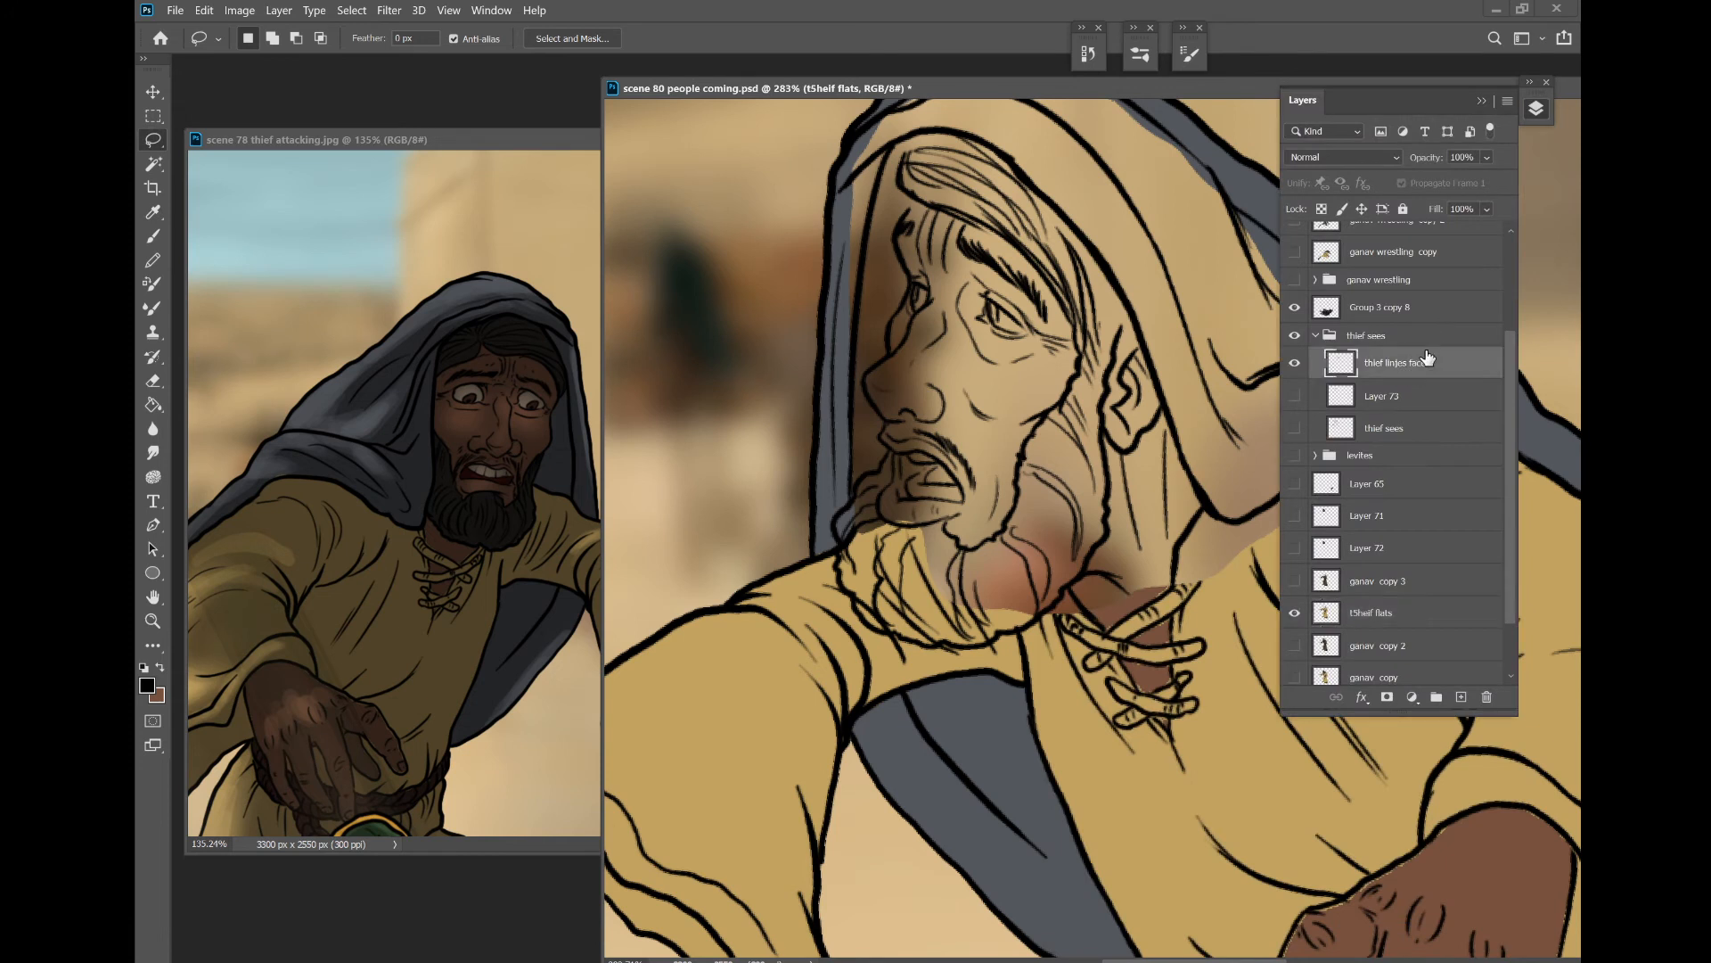
pyautogui.click(1482, 101)
pyautogui.press('b')
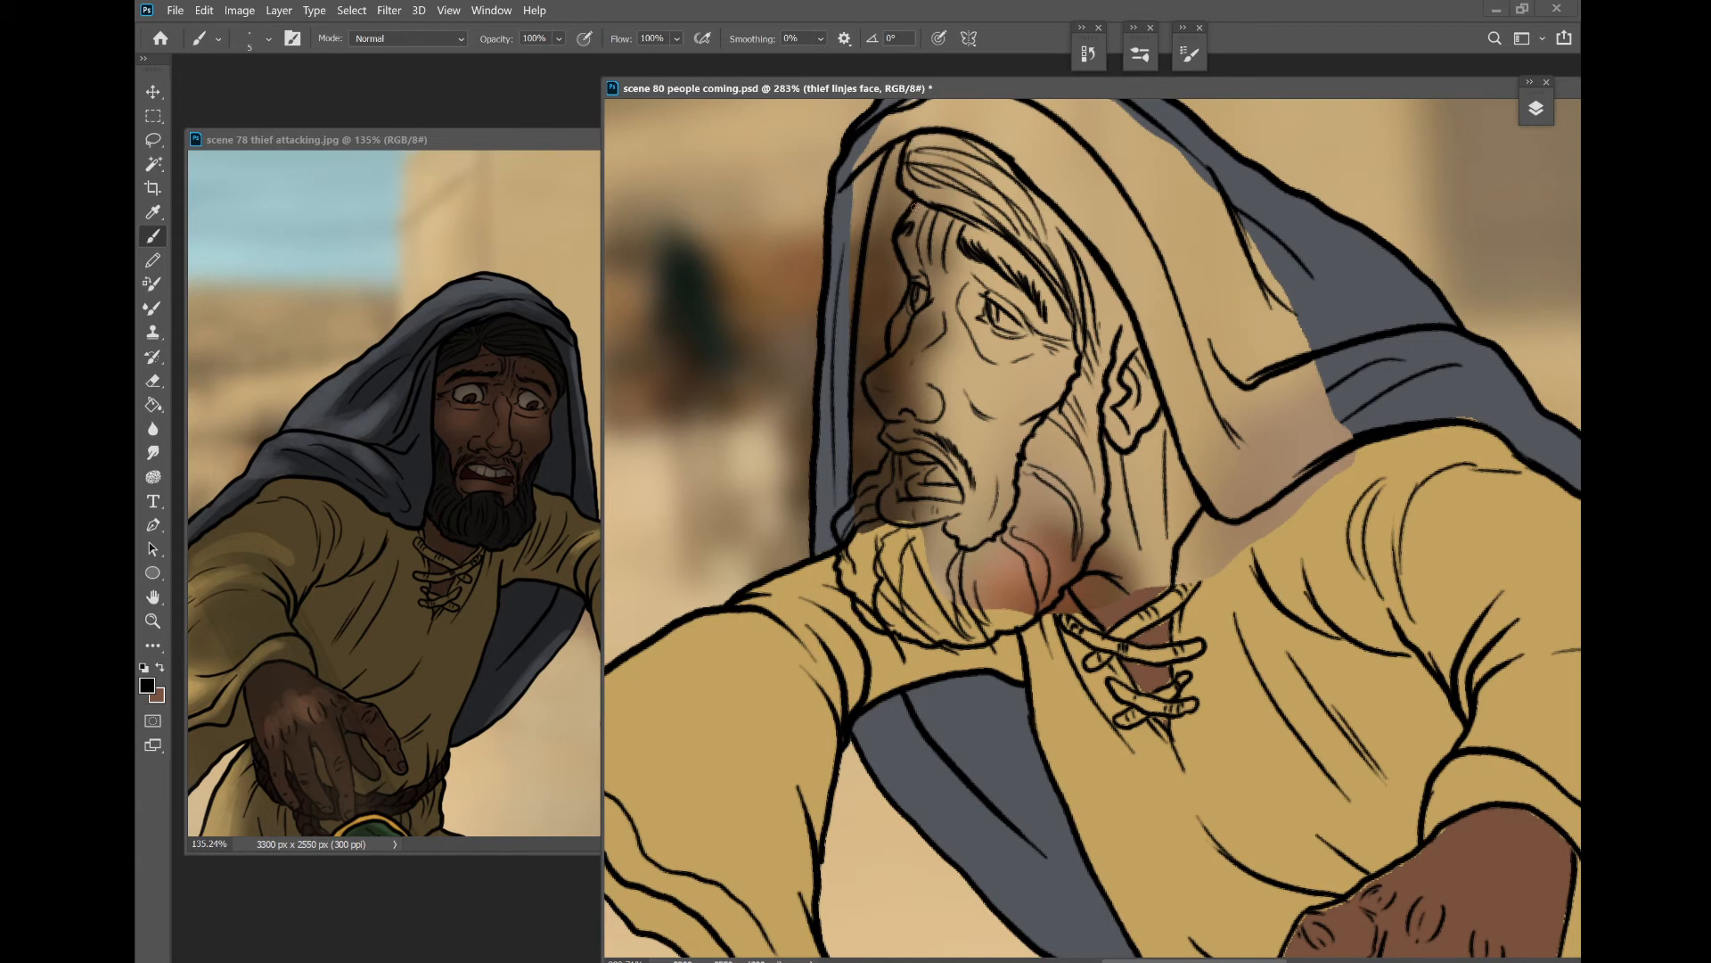
pyautogui.moveTo(892, 165); pyautogui.dragTo(905, 289)
pyautogui.moveTo(884, 223); pyautogui.dragTo(898, 149)
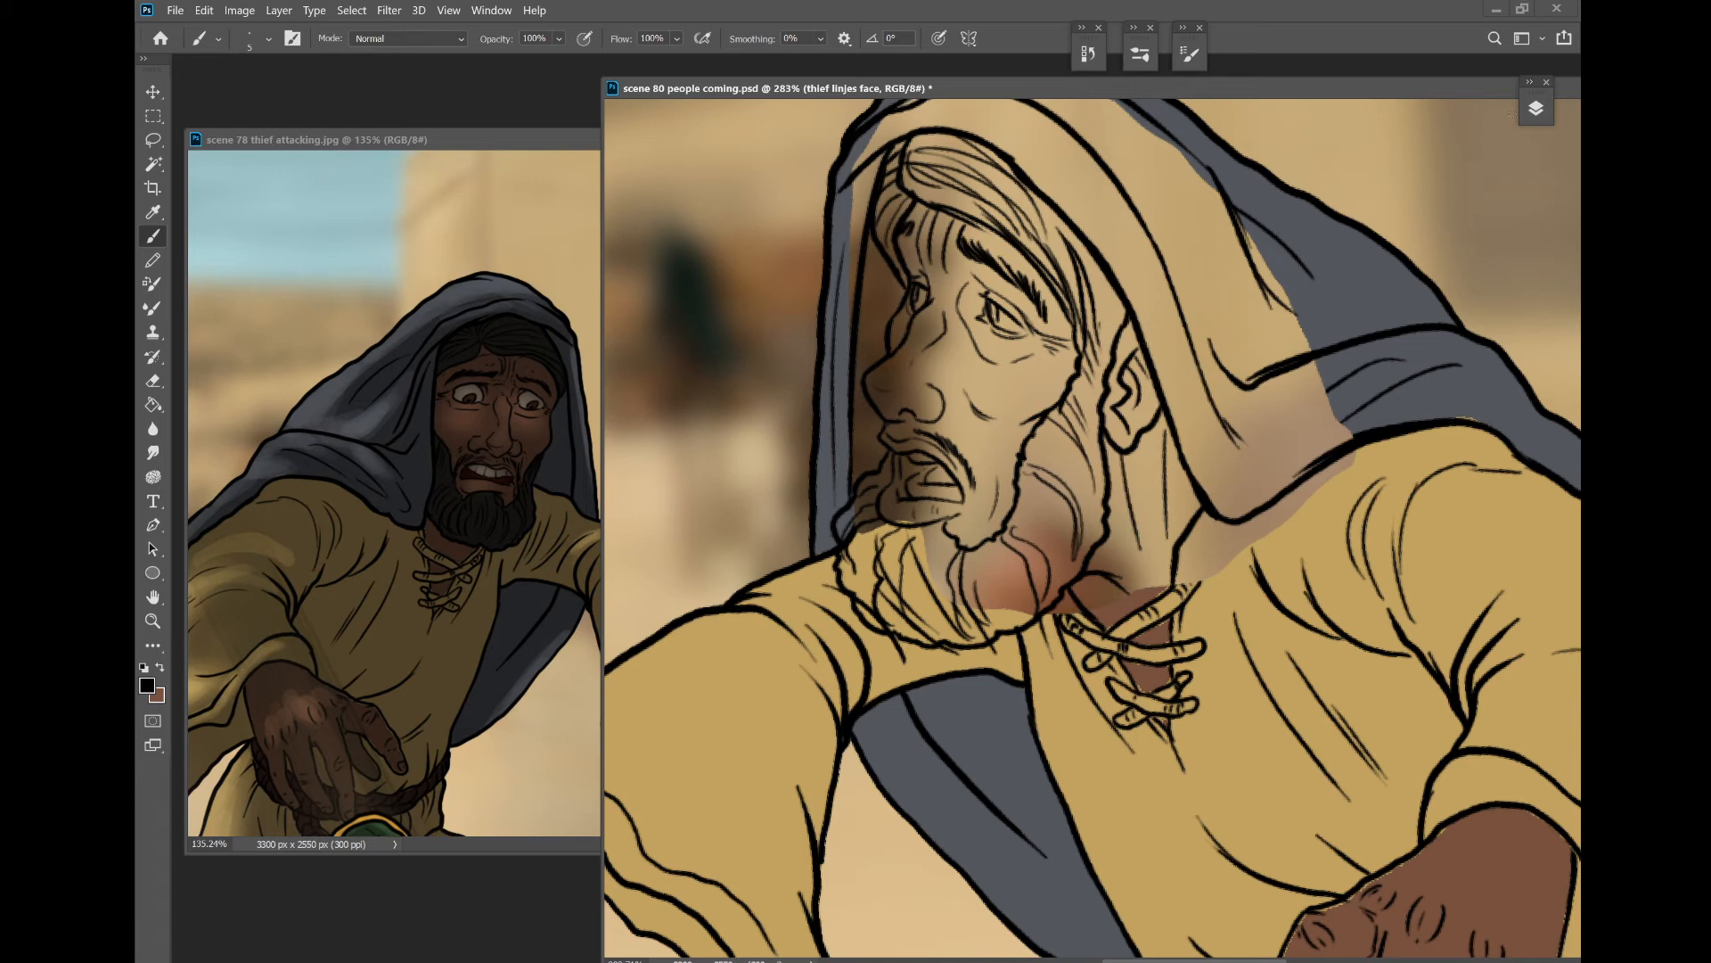
# - Make the t5heif flats layer active and save the document
pyautogui.click(1536, 108)
pyautogui.click(1408, 612)
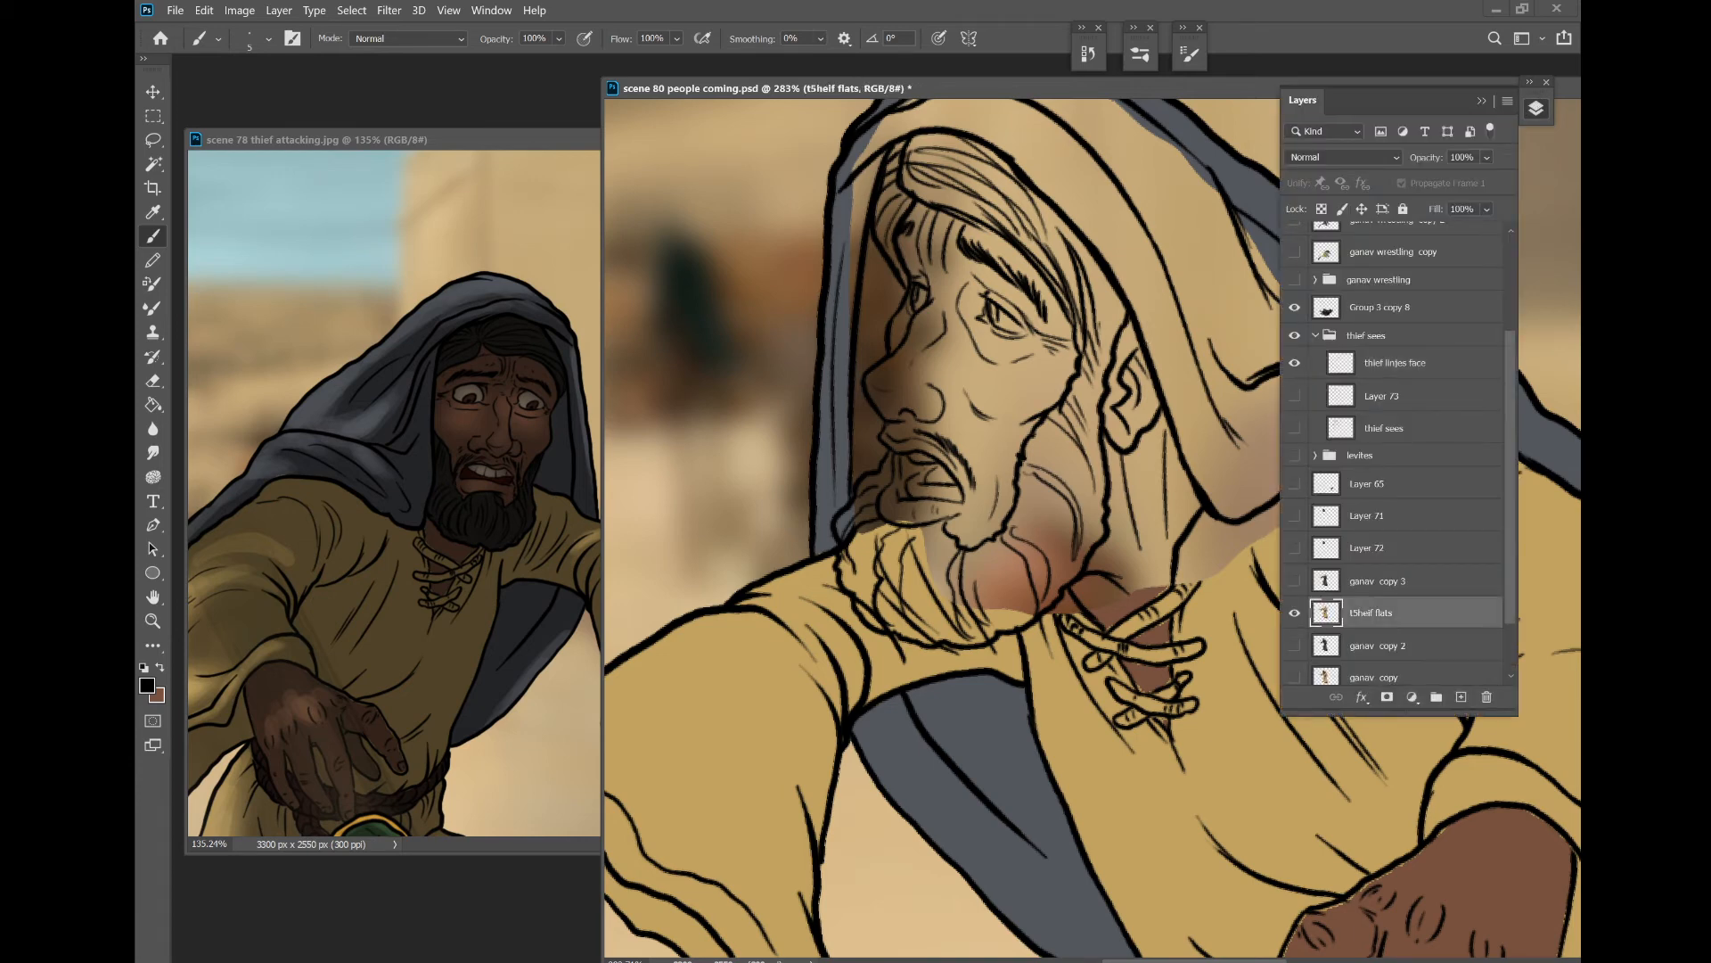
pyautogui.click(1481, 100)
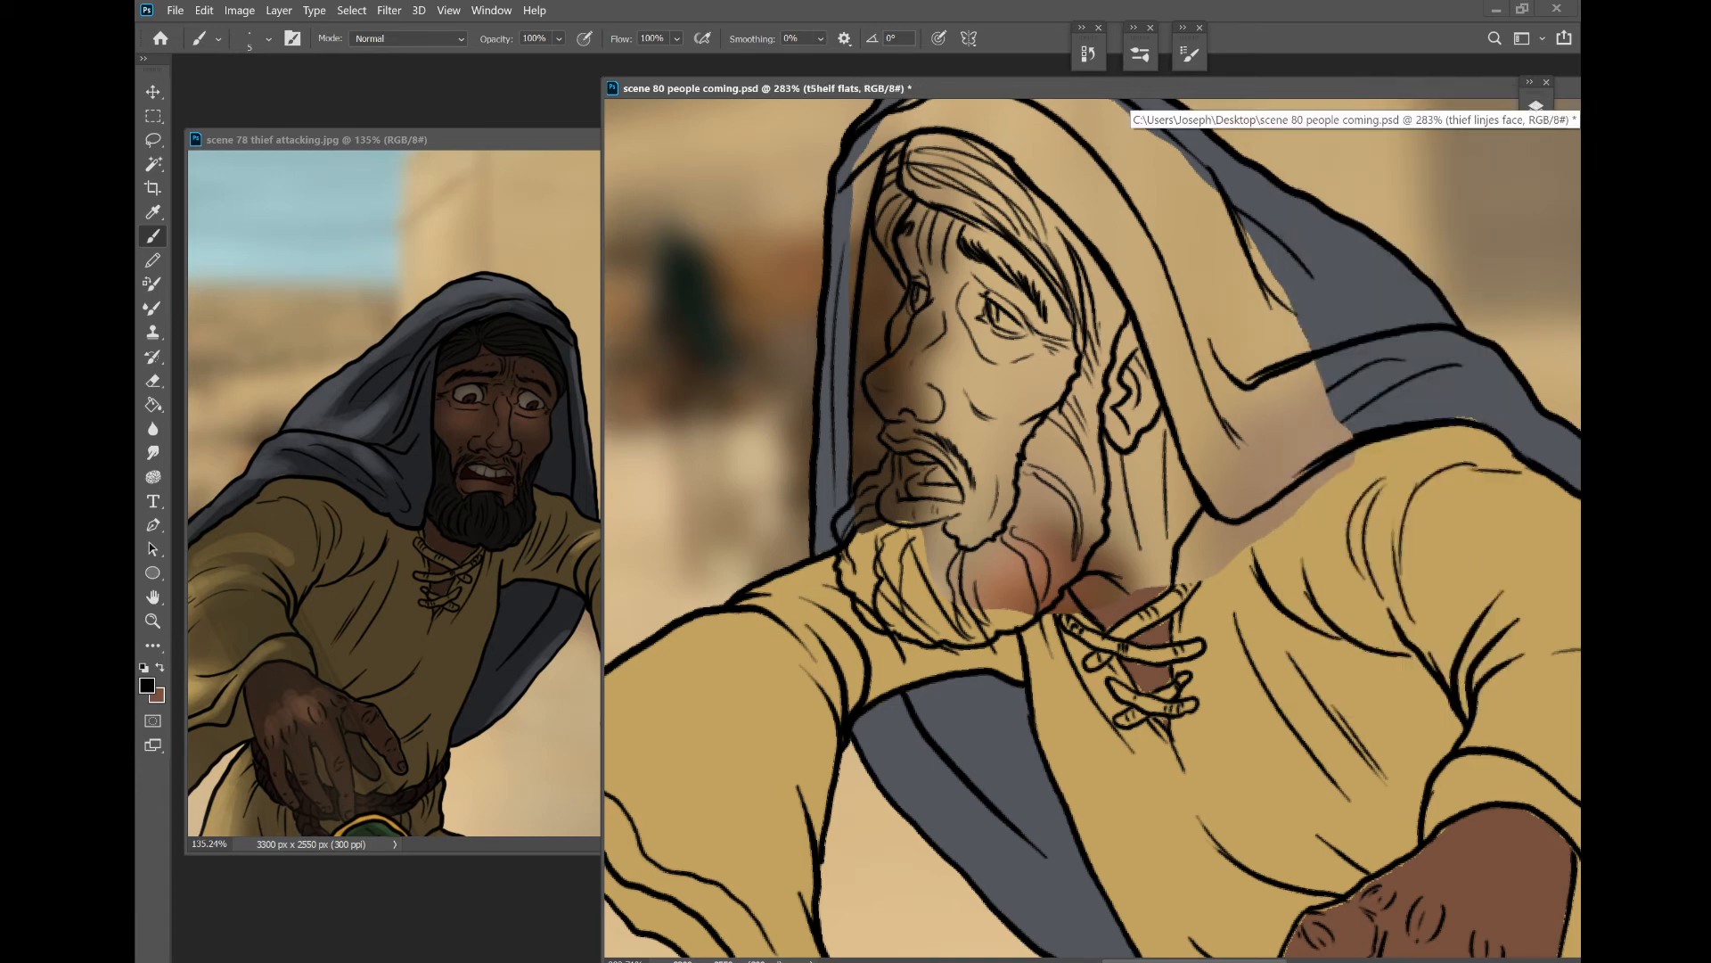
pyautogui.hotkey('ctrl', 's')
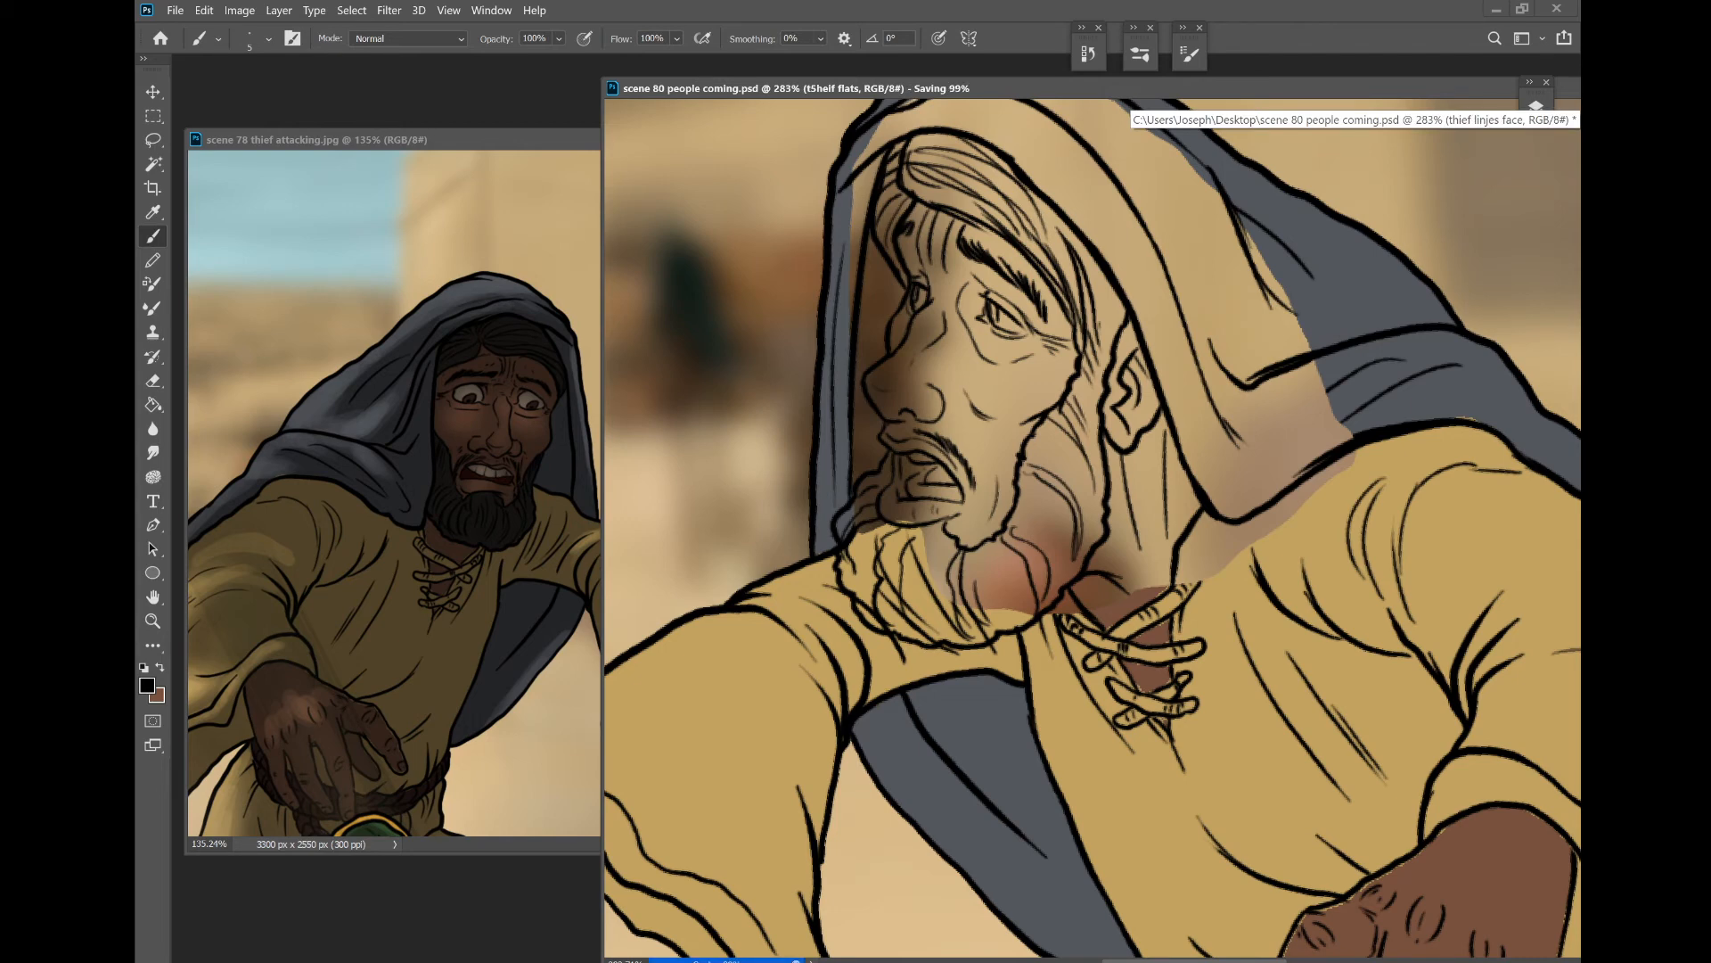
# - Lasso the face along its outline, fill it with the sampled brown skin colour on the t5heif flats layer, and deselect
pyautogui.press('l')
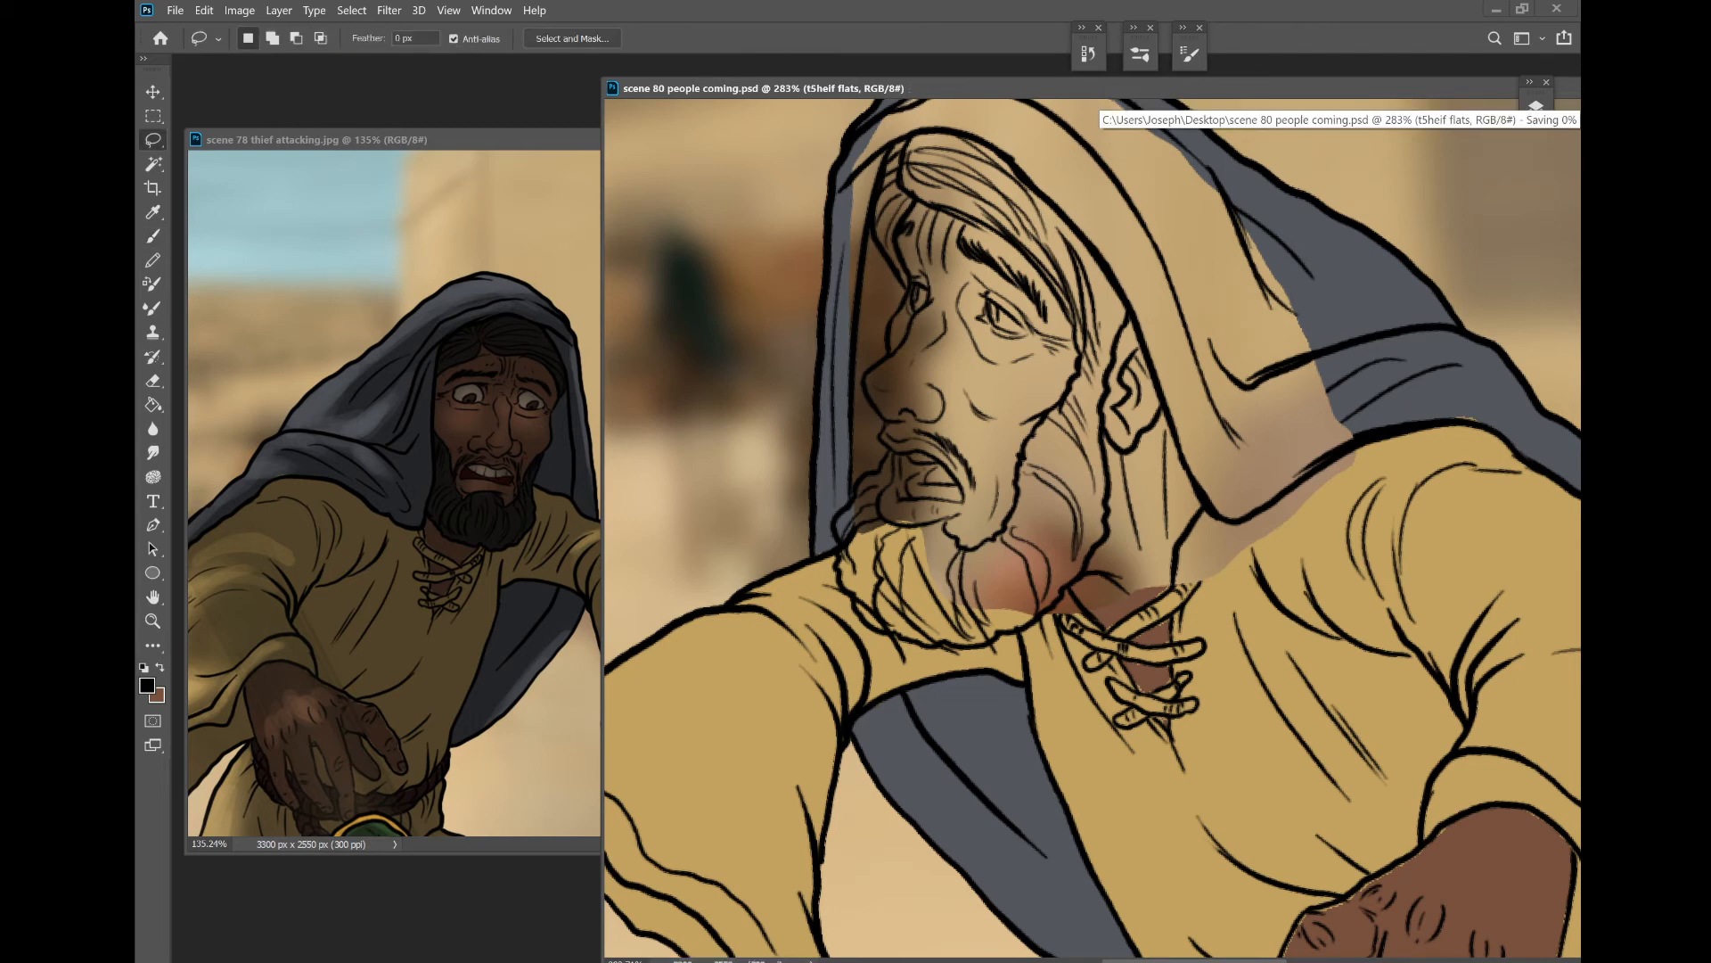
pyautogui.scroll(1, 1208, 554)
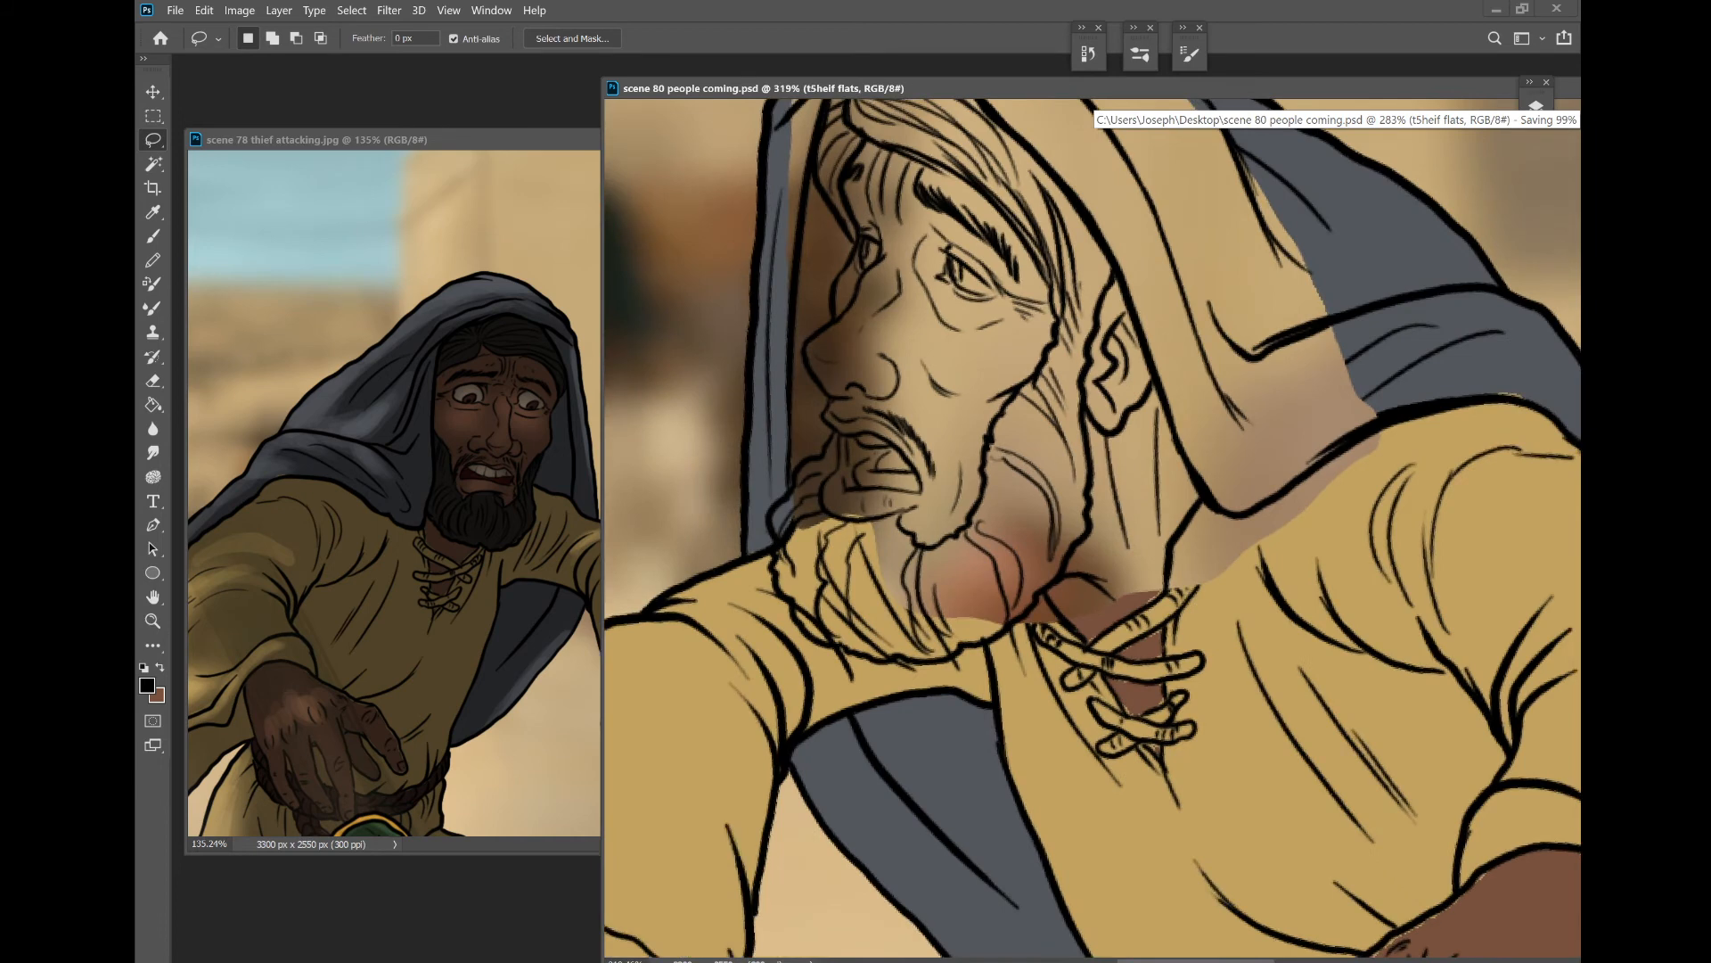
pyautogui.scroll(1, 1094, 531)
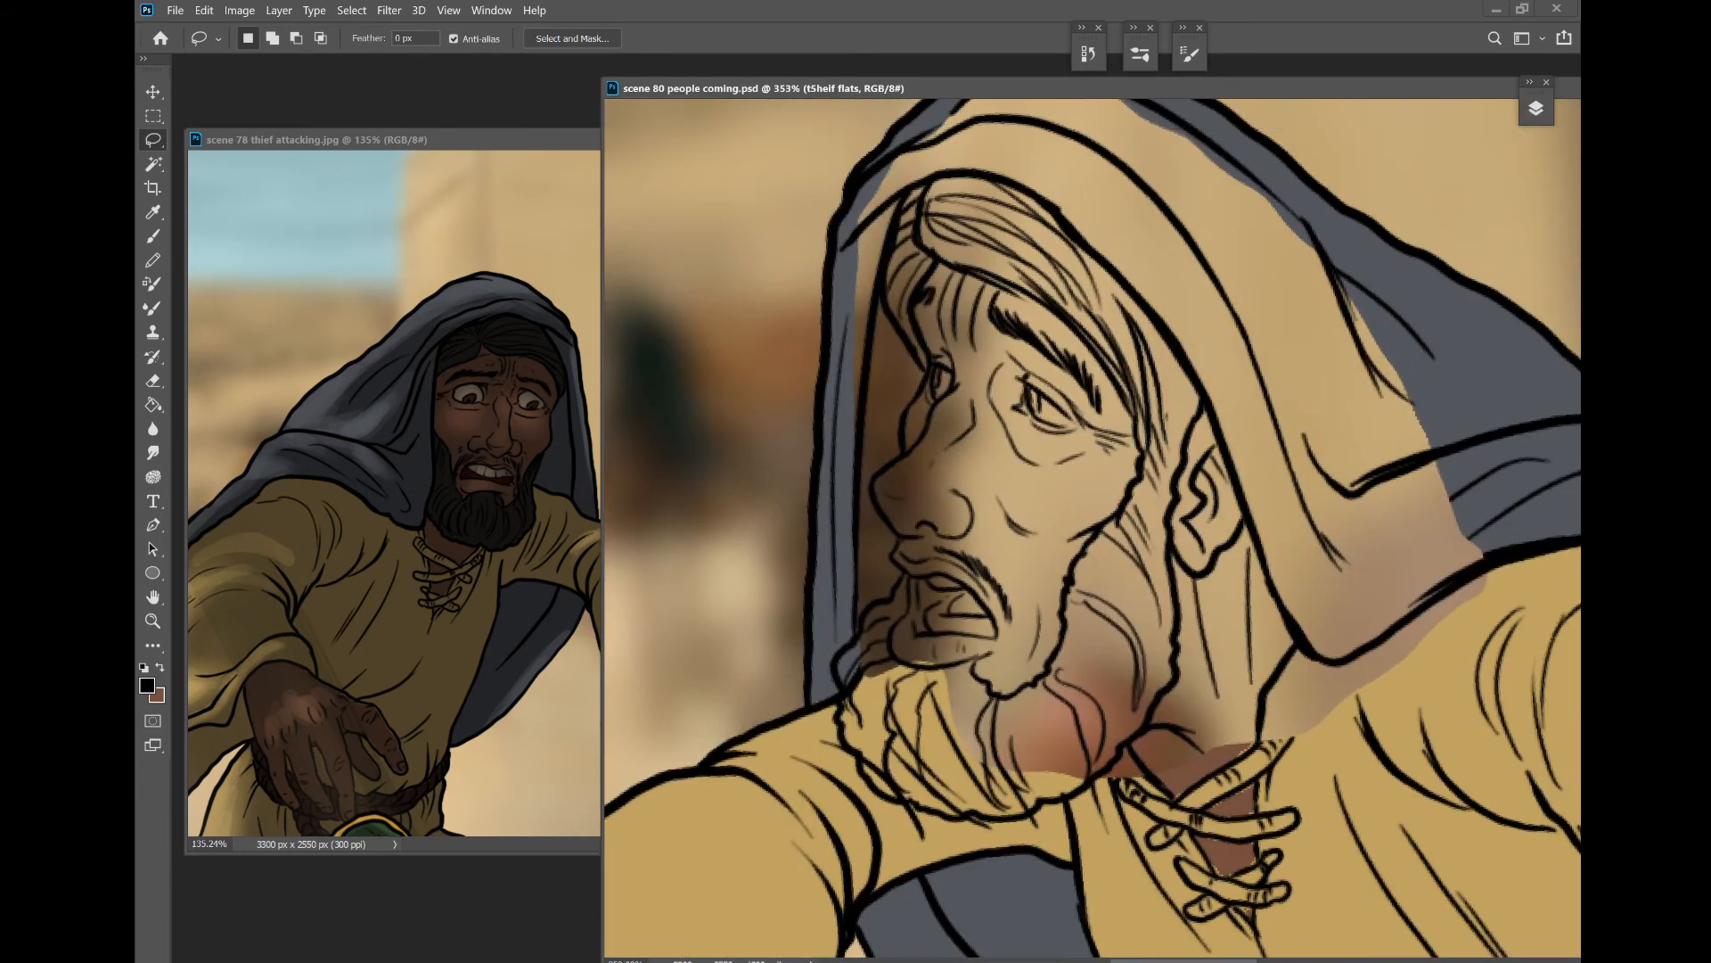
pyautogui.moveTo(936, 264)
pyautogui.mouseDown()
pyautogui.moveTo(913, 308)
pyautogui.moveTo(928, 380)
pyautogui.moveTo(874, 490)
pyautogui.moveTo(893, 645)
pyautogui.moveTo(1038, 679)
pyautogui.moveTo(1140, 458)
pyautogui.moveTo(1129, 411)
pyautogui.moveTo(936, 265)
pyautogui.mouseUp()
pyautogui.press('g')
pyautogui.click(1018, 474)
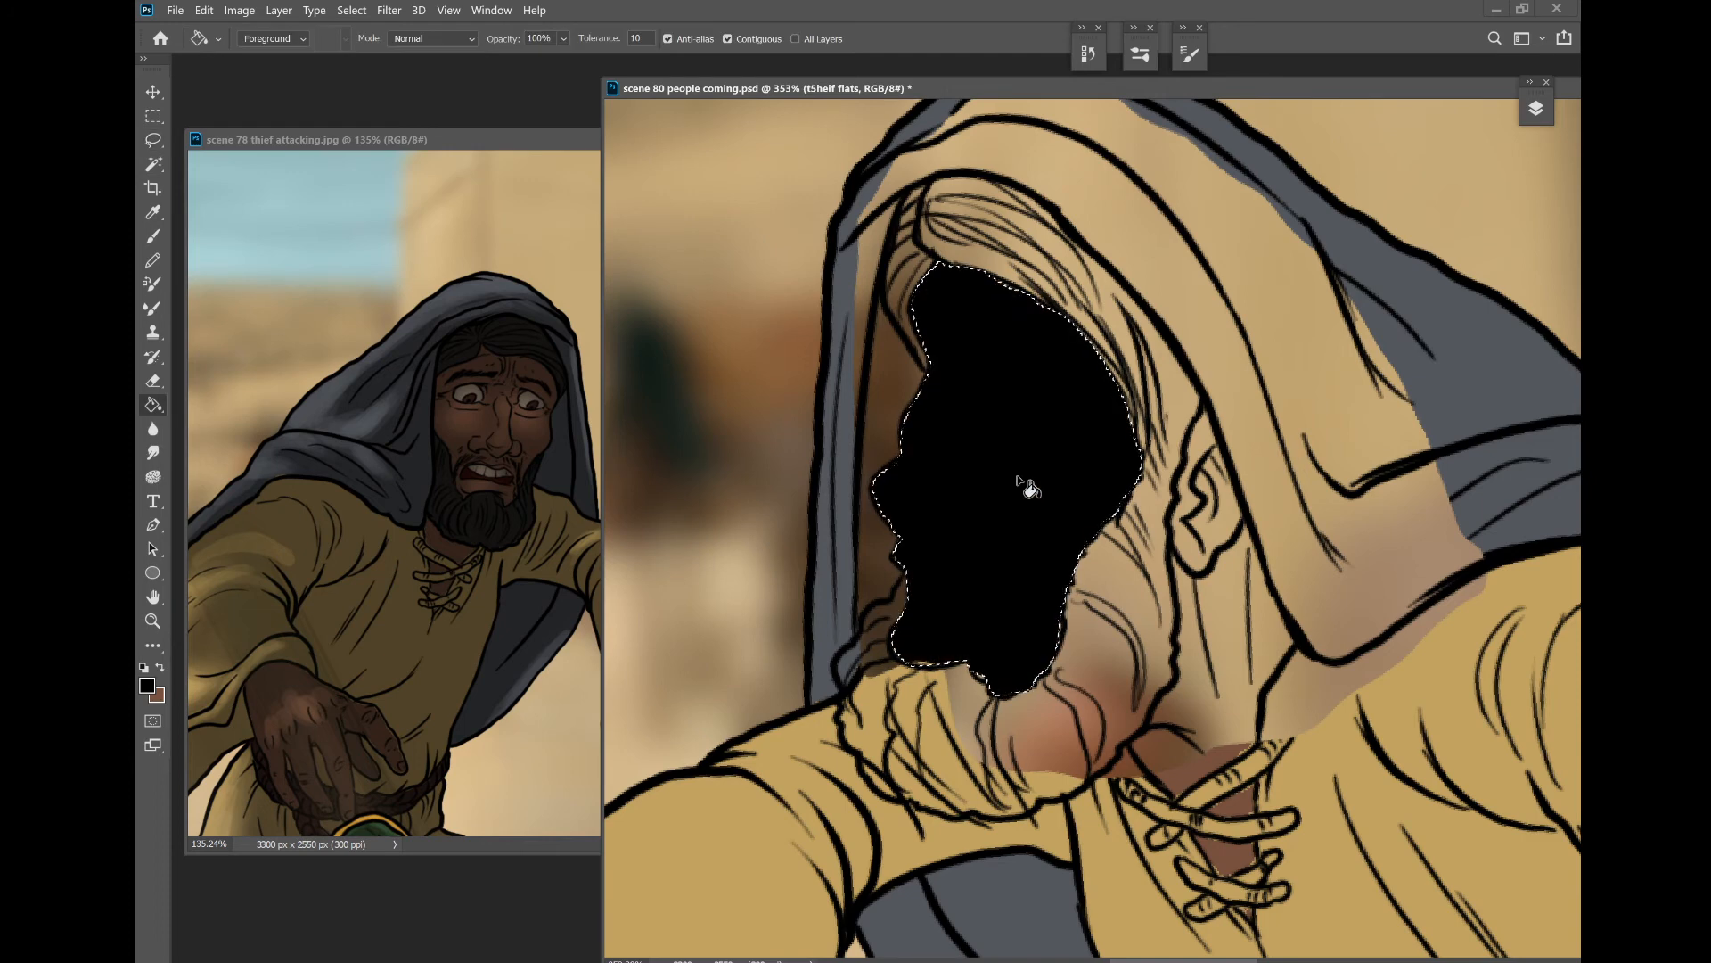
pyautogui.hotkey('ctrl', 'z')
pyautogui.press('x')
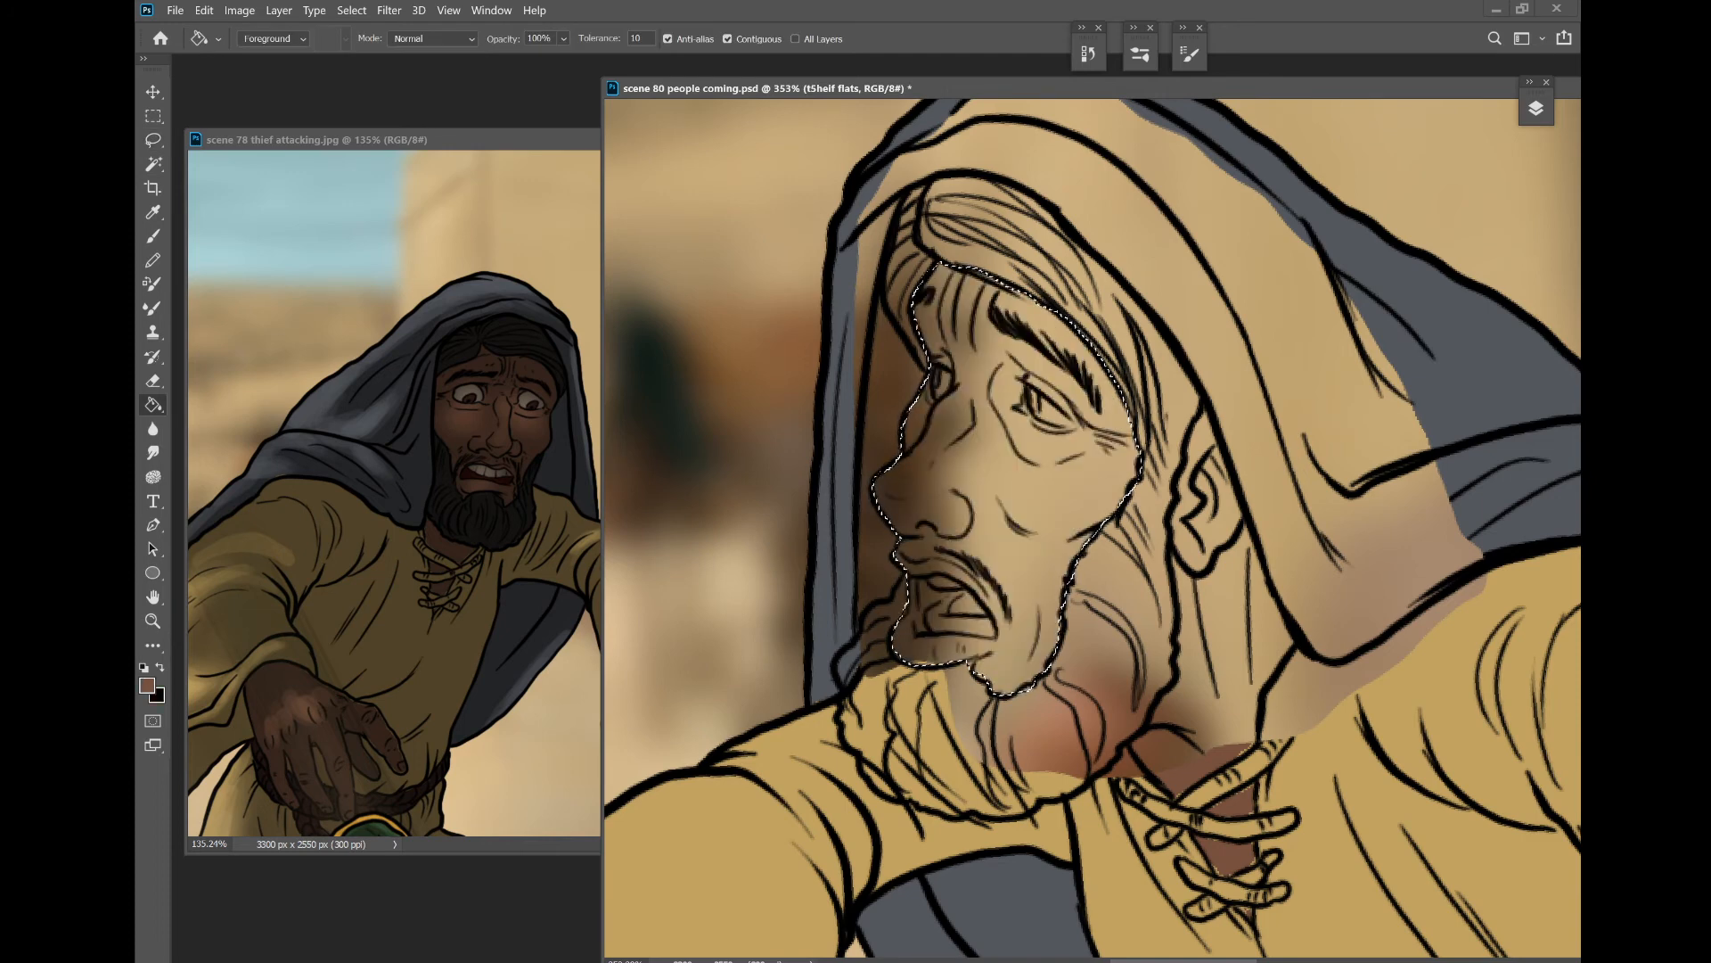
pyautogui.click(1018, 474)
pyautogui.hotkey('ctrl', 'd')
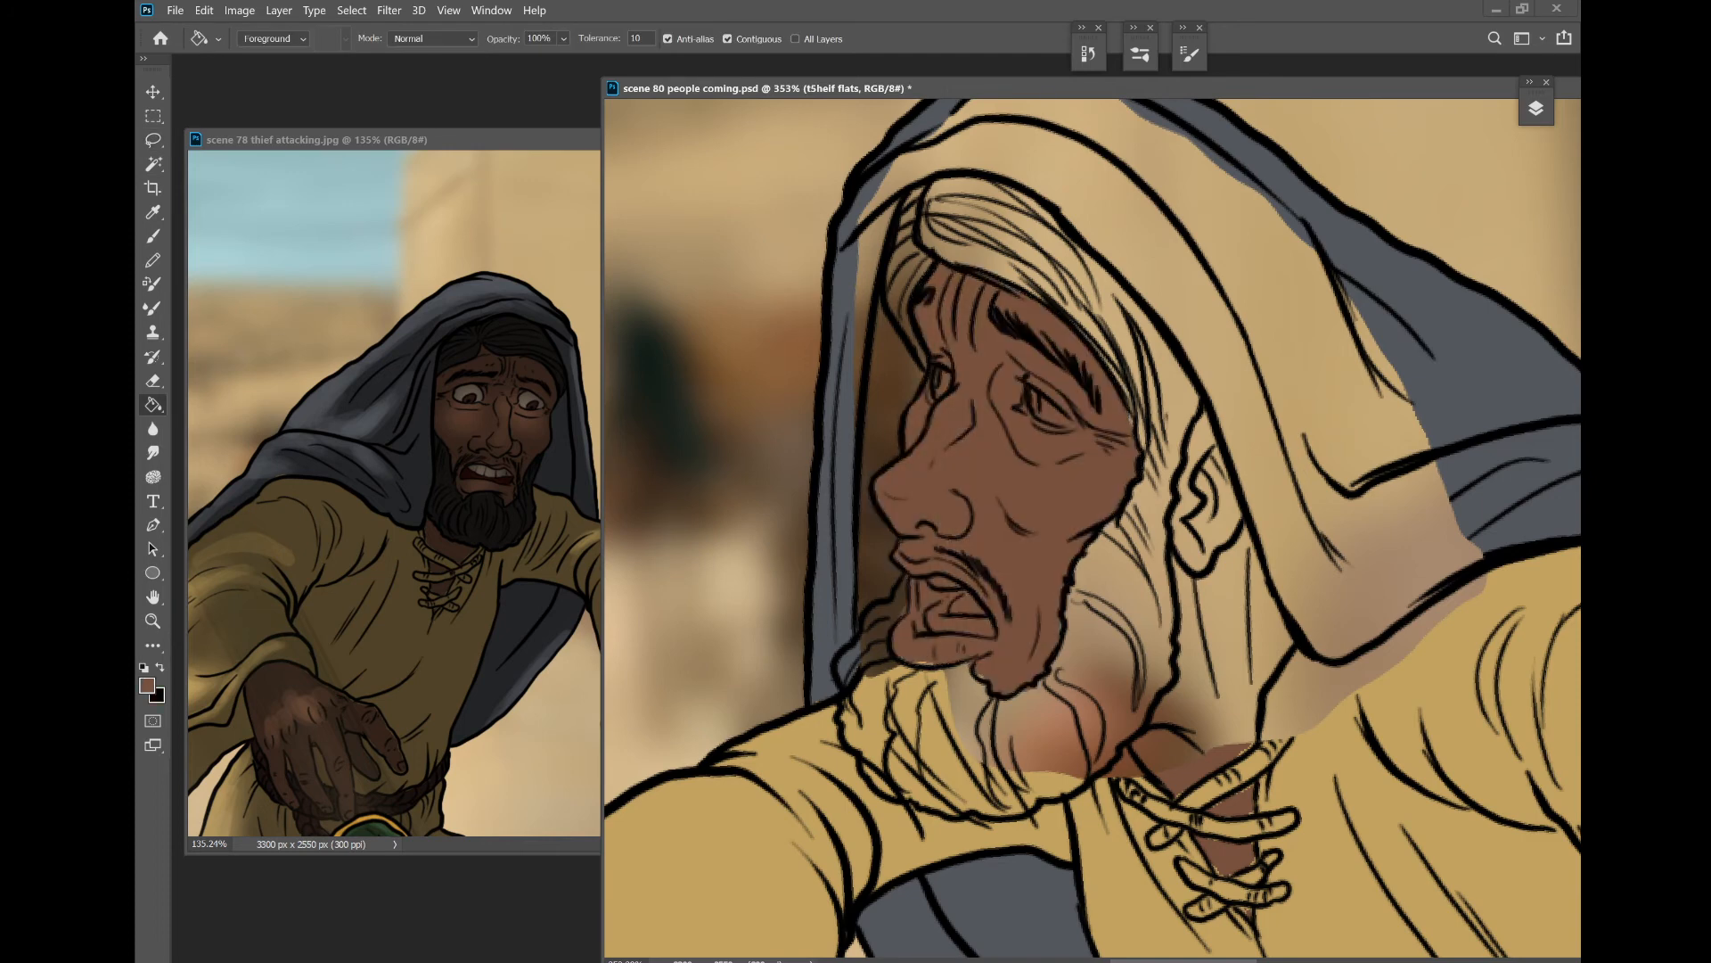
# - Touch up the brown skin fill with the brush along the edges of the lower lip and chin
pyautogui.scroll(2, 1194, 543)
pyautogui.press('b')
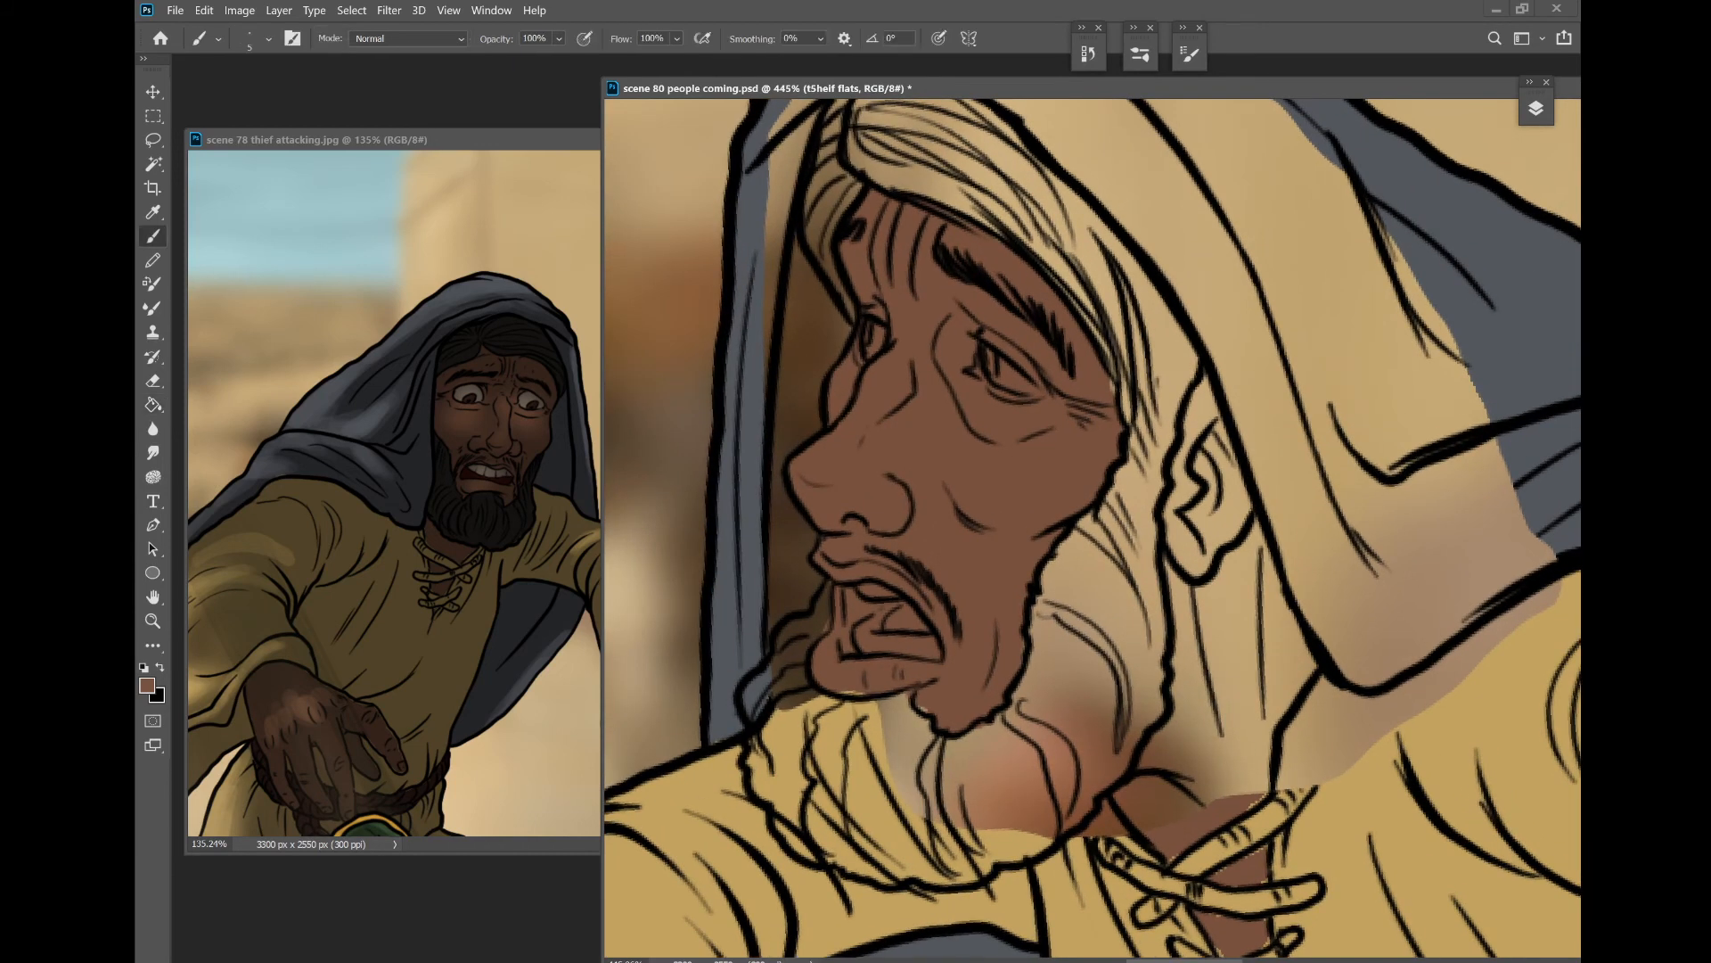
pyautogui.moveTo(841, 692); pyautogui.dragTo(862, 694)
pyautogui.scroll(-2, 1146, 494)
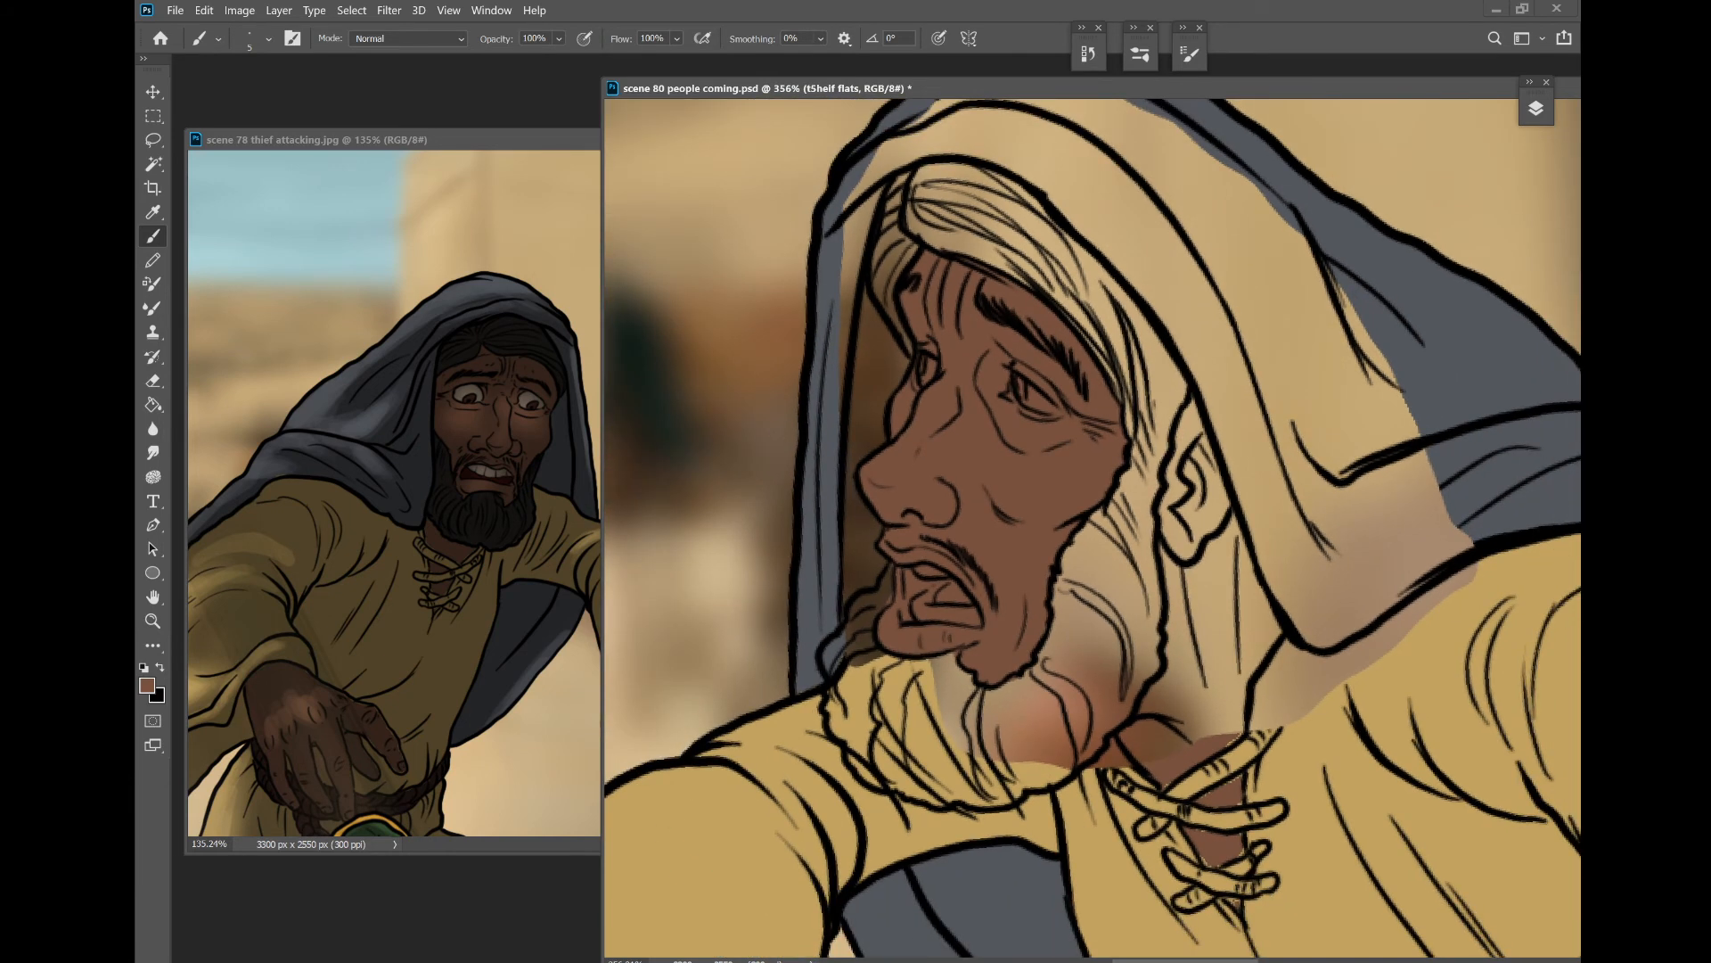
# - Sample the dark beard colour from the temporarily shown ganav copy layer, then restore the view of the t5heif flats layer
pyautogui.click(1536, 108)
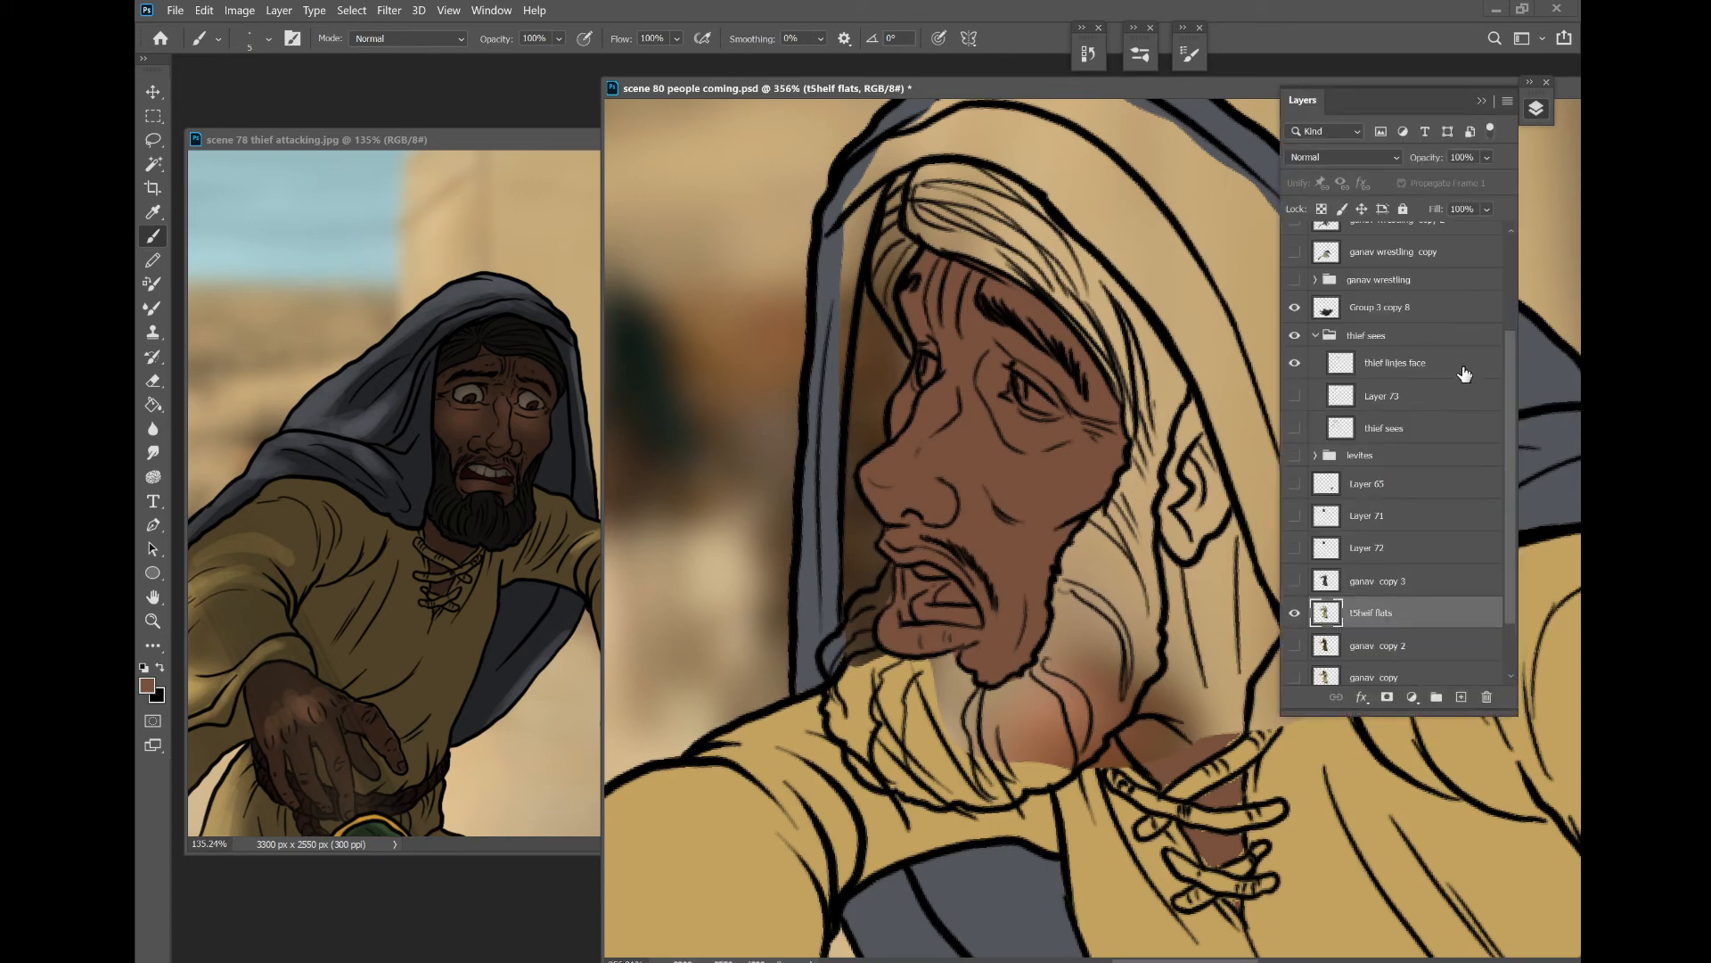
pyautogui.scroll(-2, 1417, 525)
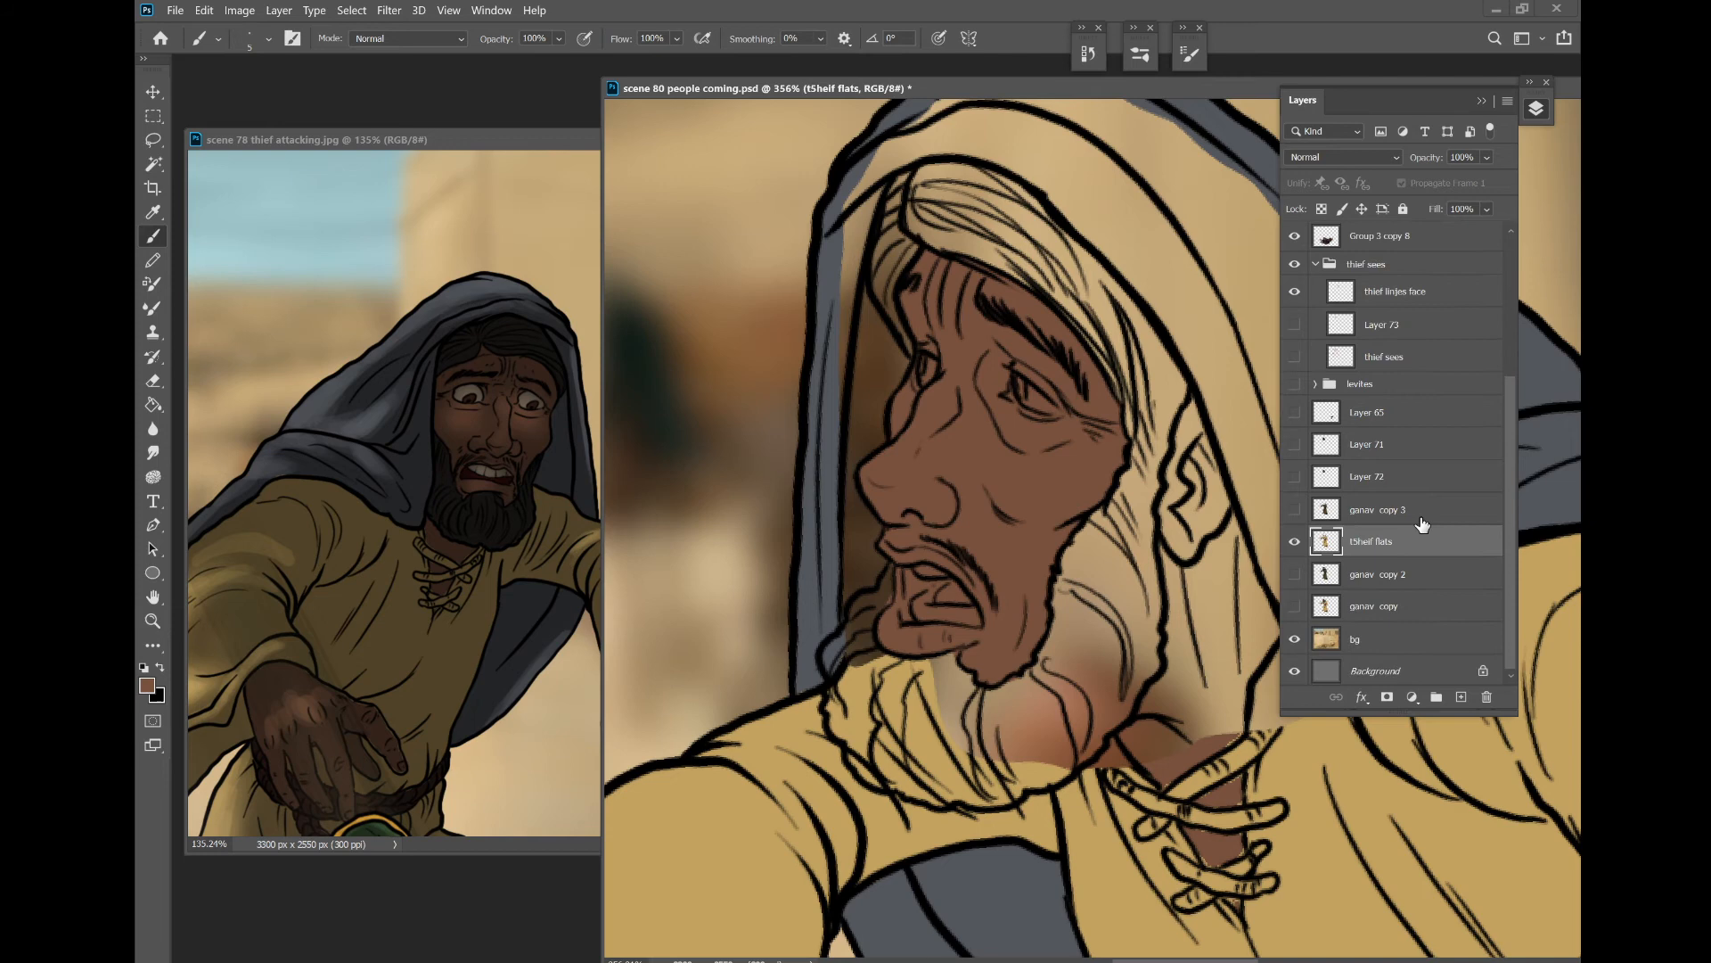
pyautogui.click(1294, 541)
pyautogui.click(1300, 607)
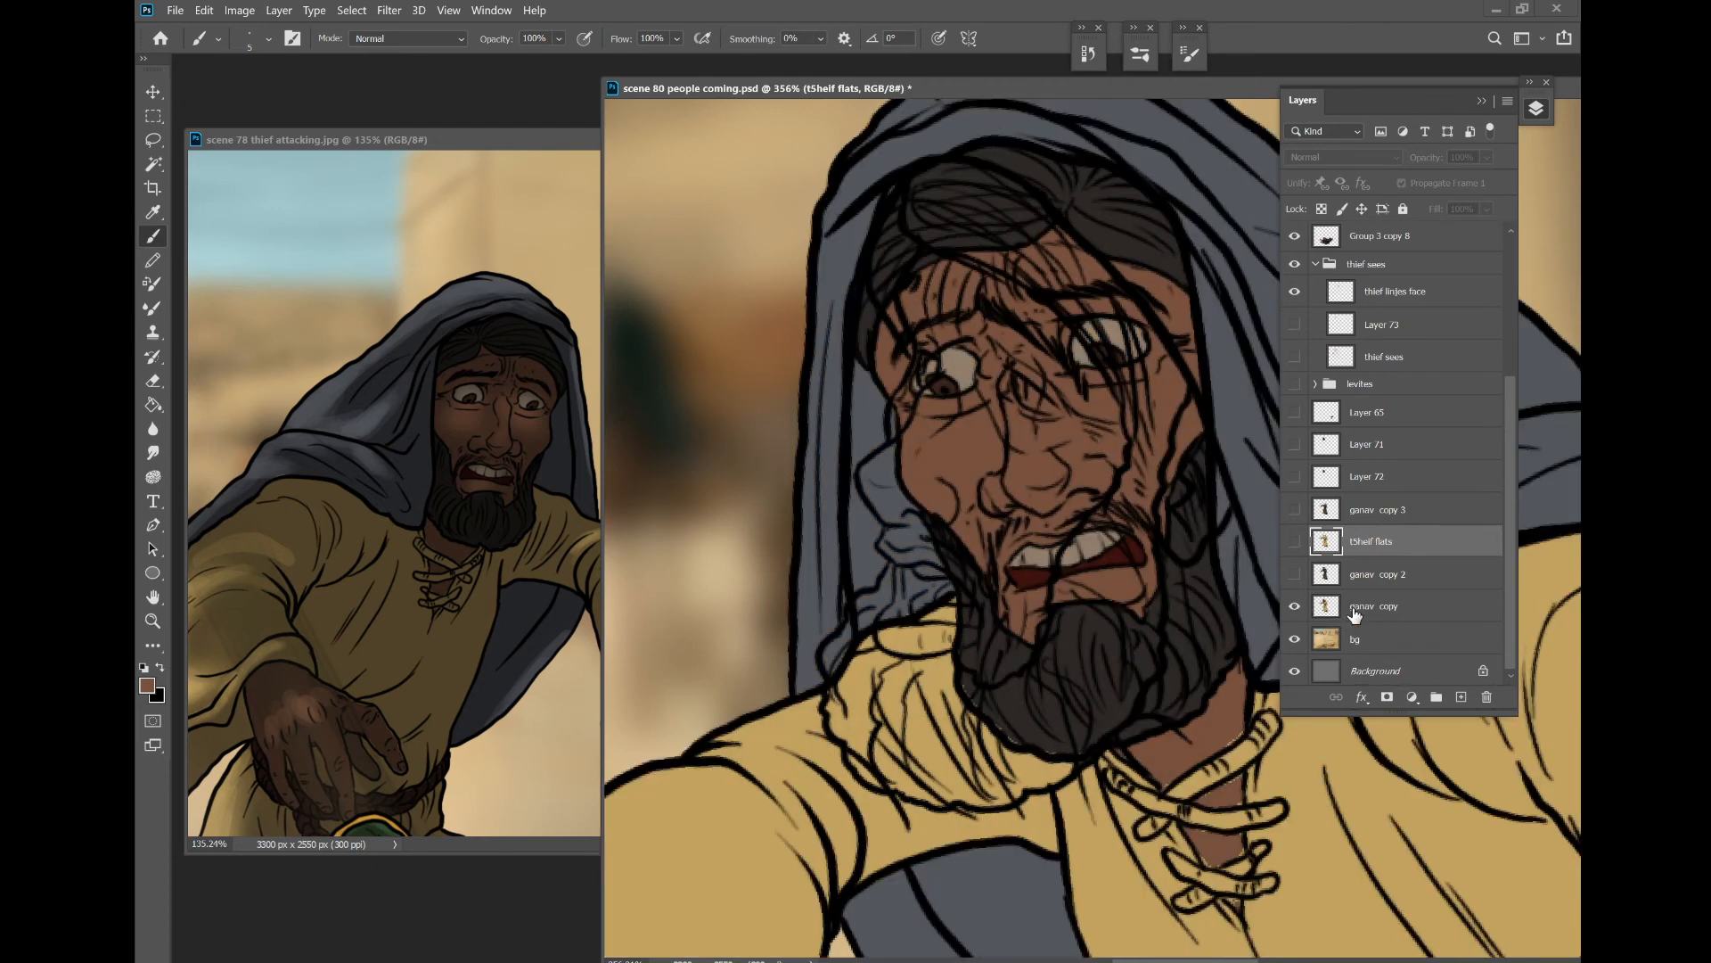
pyautogui.press('i')
pyautogui.click(1069, 635)
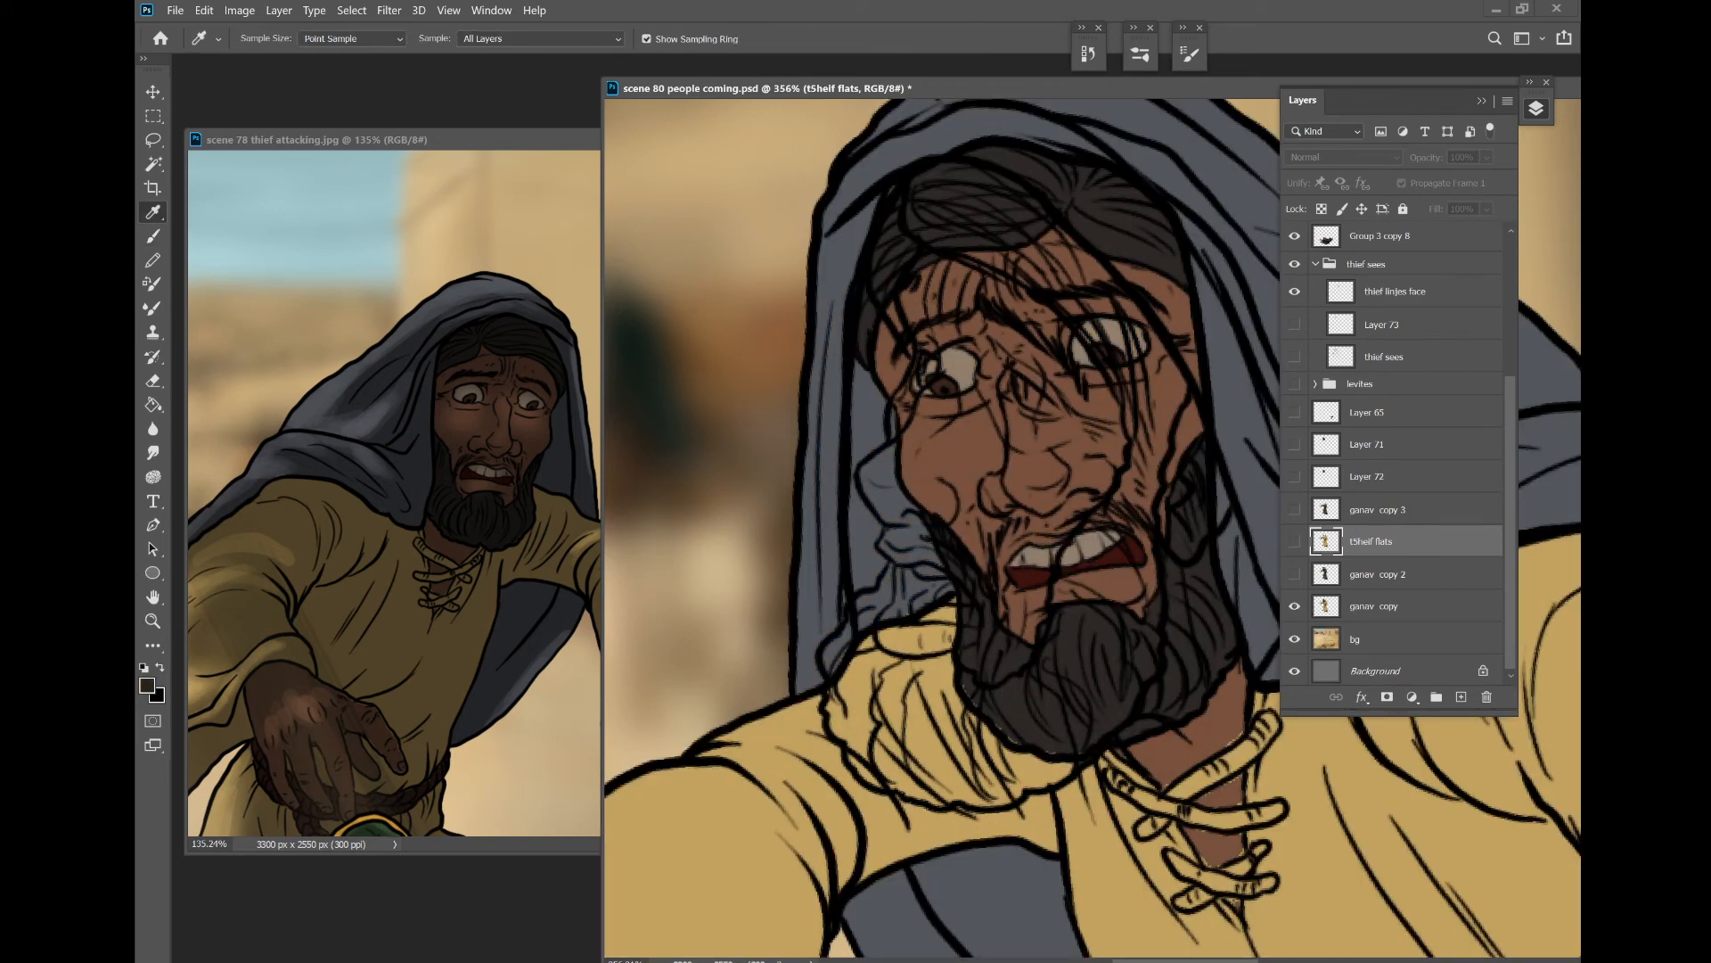
pyautogui.click(1295, 606)
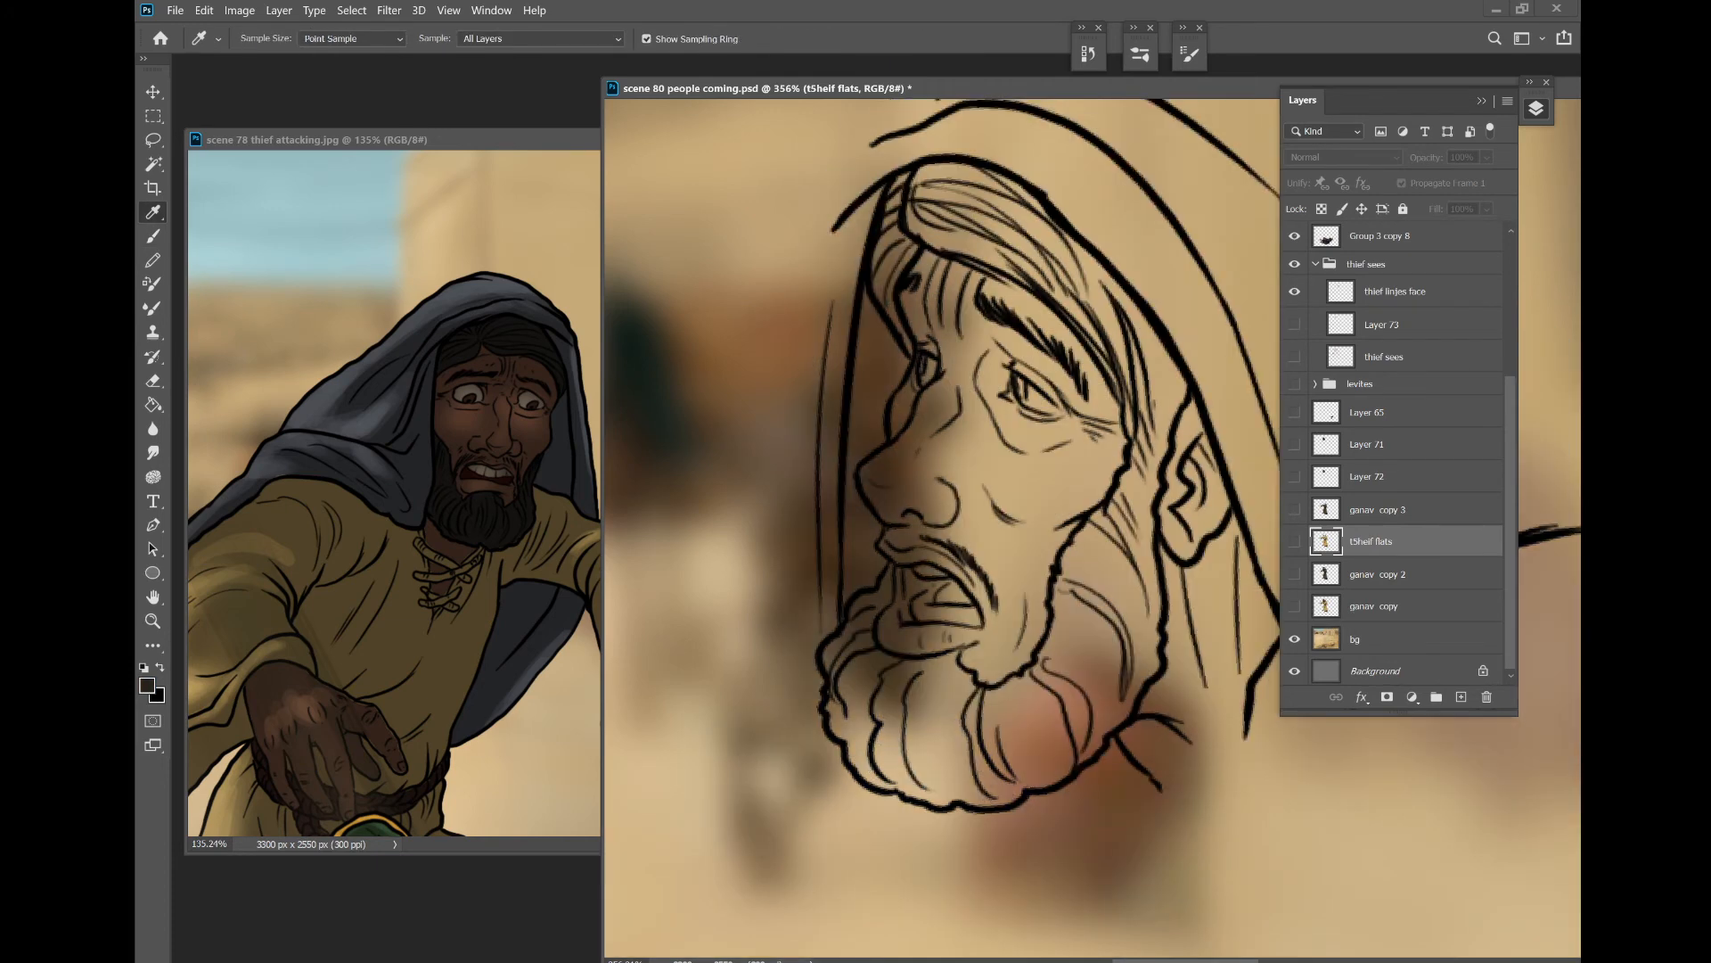
pyautogui.click(1295, 541)
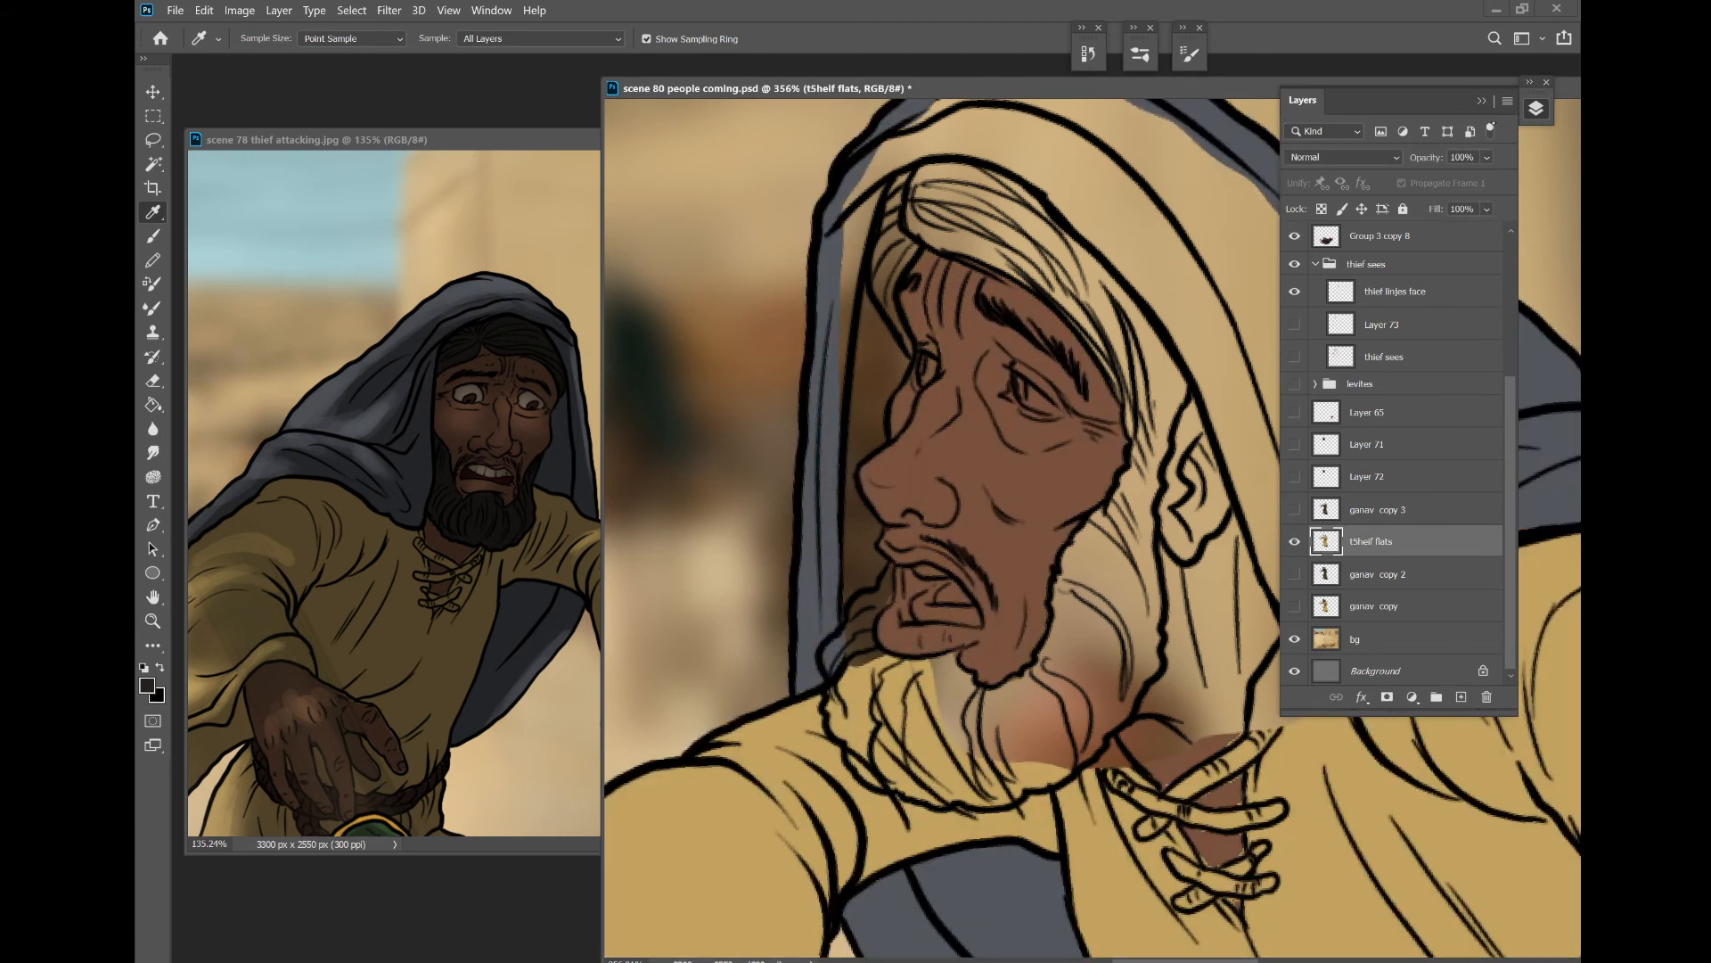
pyautogui.click(1482, 101)
# - Lasso the far side of the beard and try filling it with the dark beard colour on the flats layer
pyautogui.scroll(3, 1454, 149)
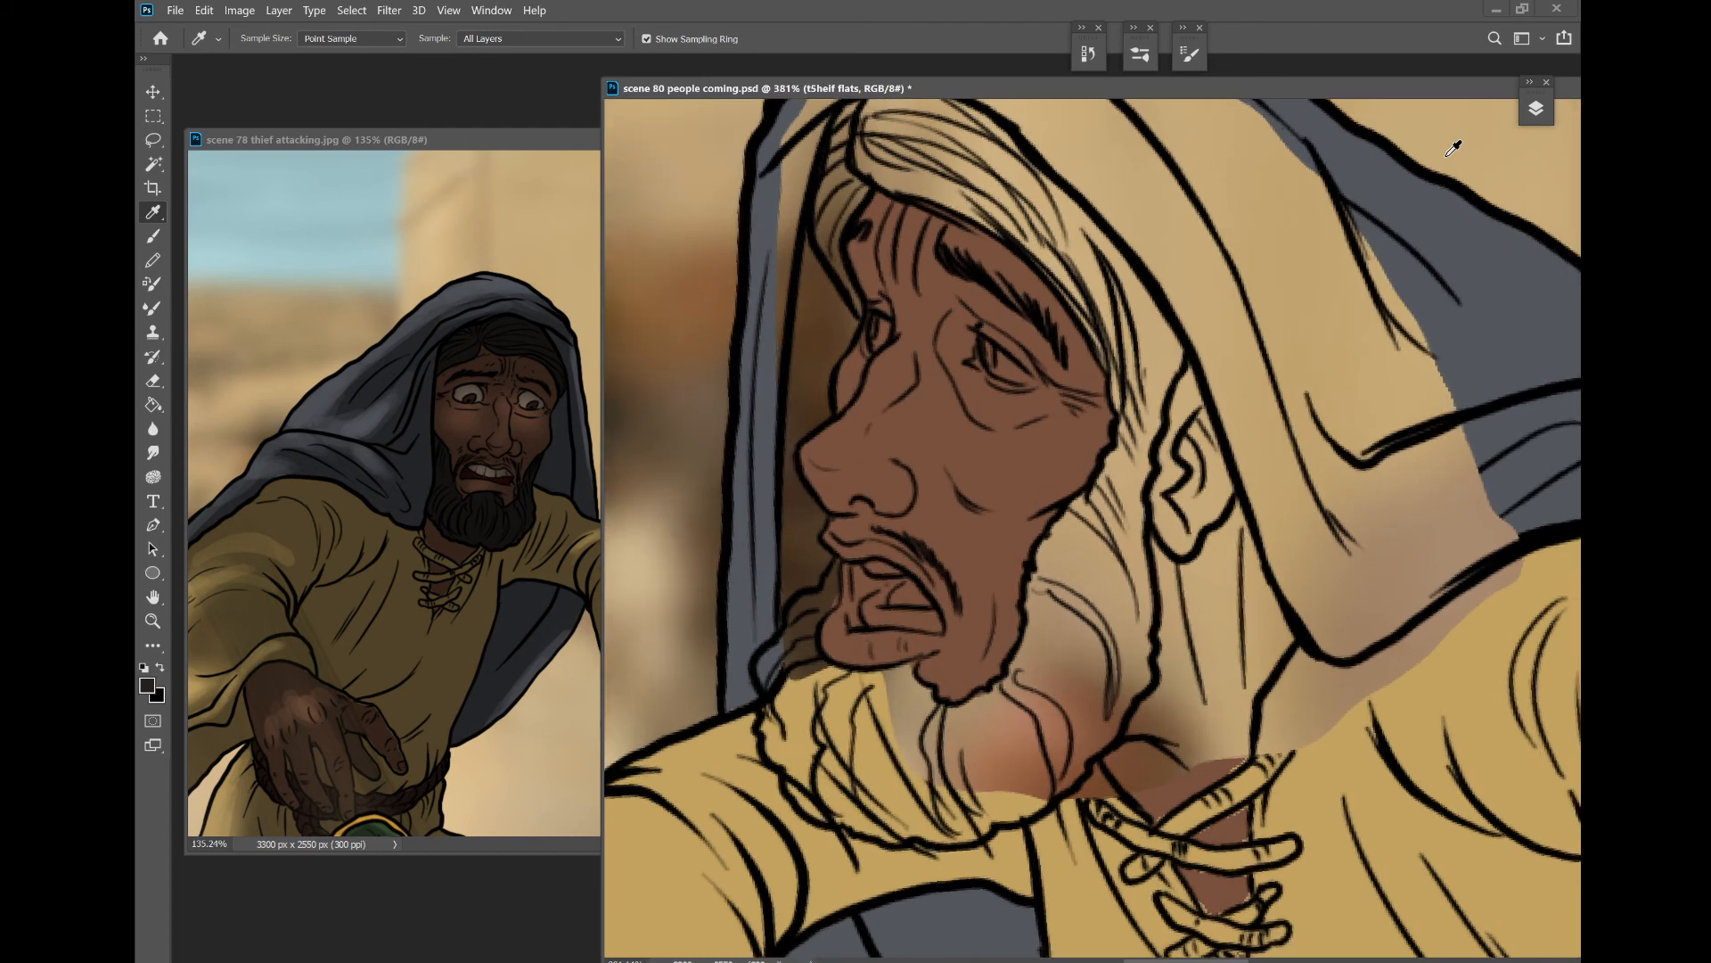
pyautogui.moveTo(1093, 571); pyautogui.dragTo(1196, 486)
pyautogui.press('l')
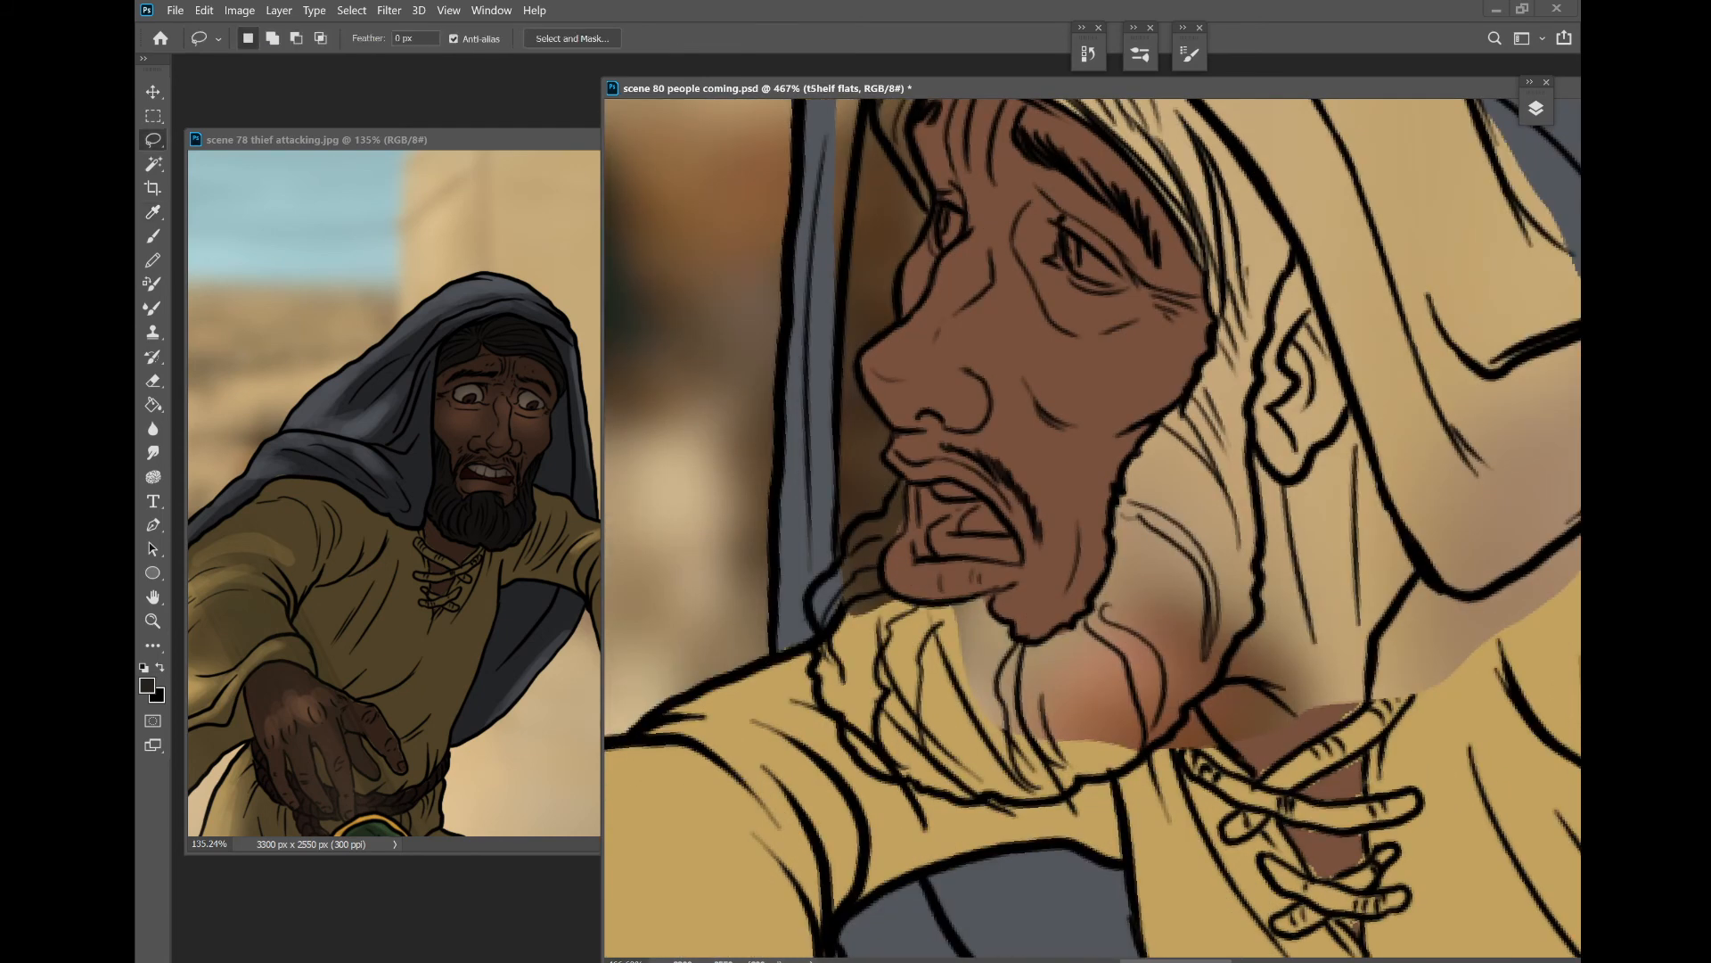
pyautogui.moveTo(900, 480)
pyautogui.mouseDown()
pyautogui.moveTo(810, 604)
pyautogui.moveTo(840, 728)
pyautogui.moveTo(960, 635)
pyautogui.moveTo(902, 483)
pyautogui.mouseUp()
pyautogui.press('g')
pyautogui.click(877, 646)
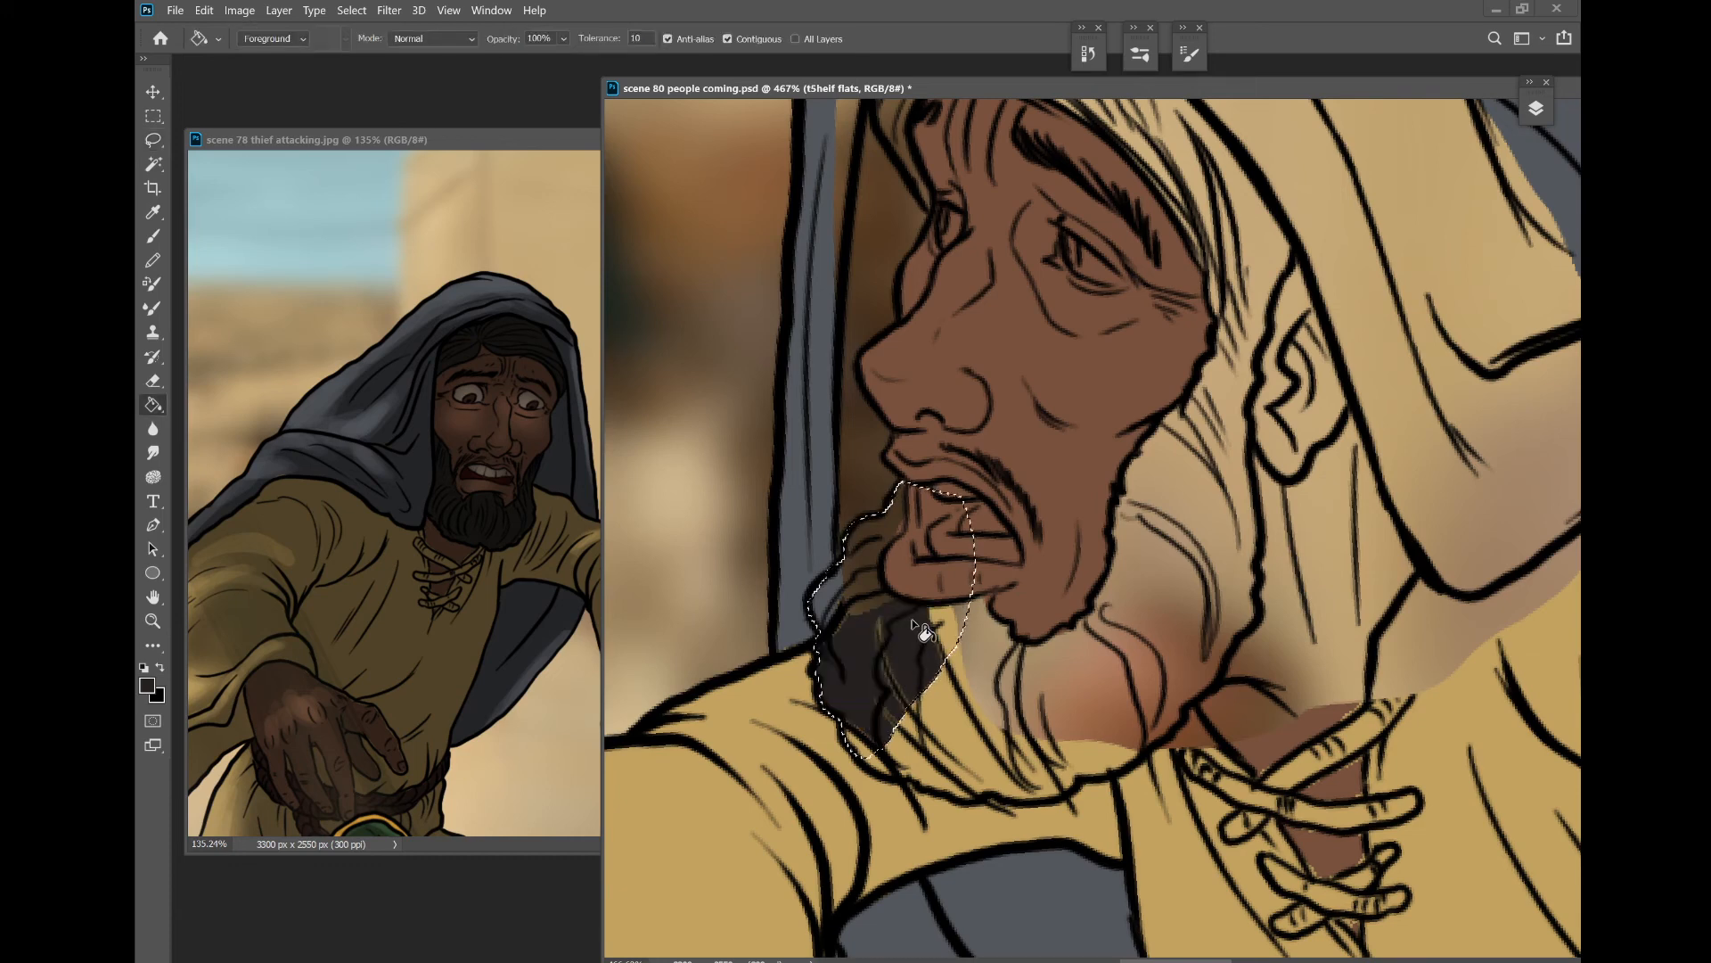
pyautogui.hotkey('ctrl', 'z')
# - Add a new layer above t5heif flats, fill the selected far side of the beard with the dark colour, and deselect
pyautogui.click(1541, 108)
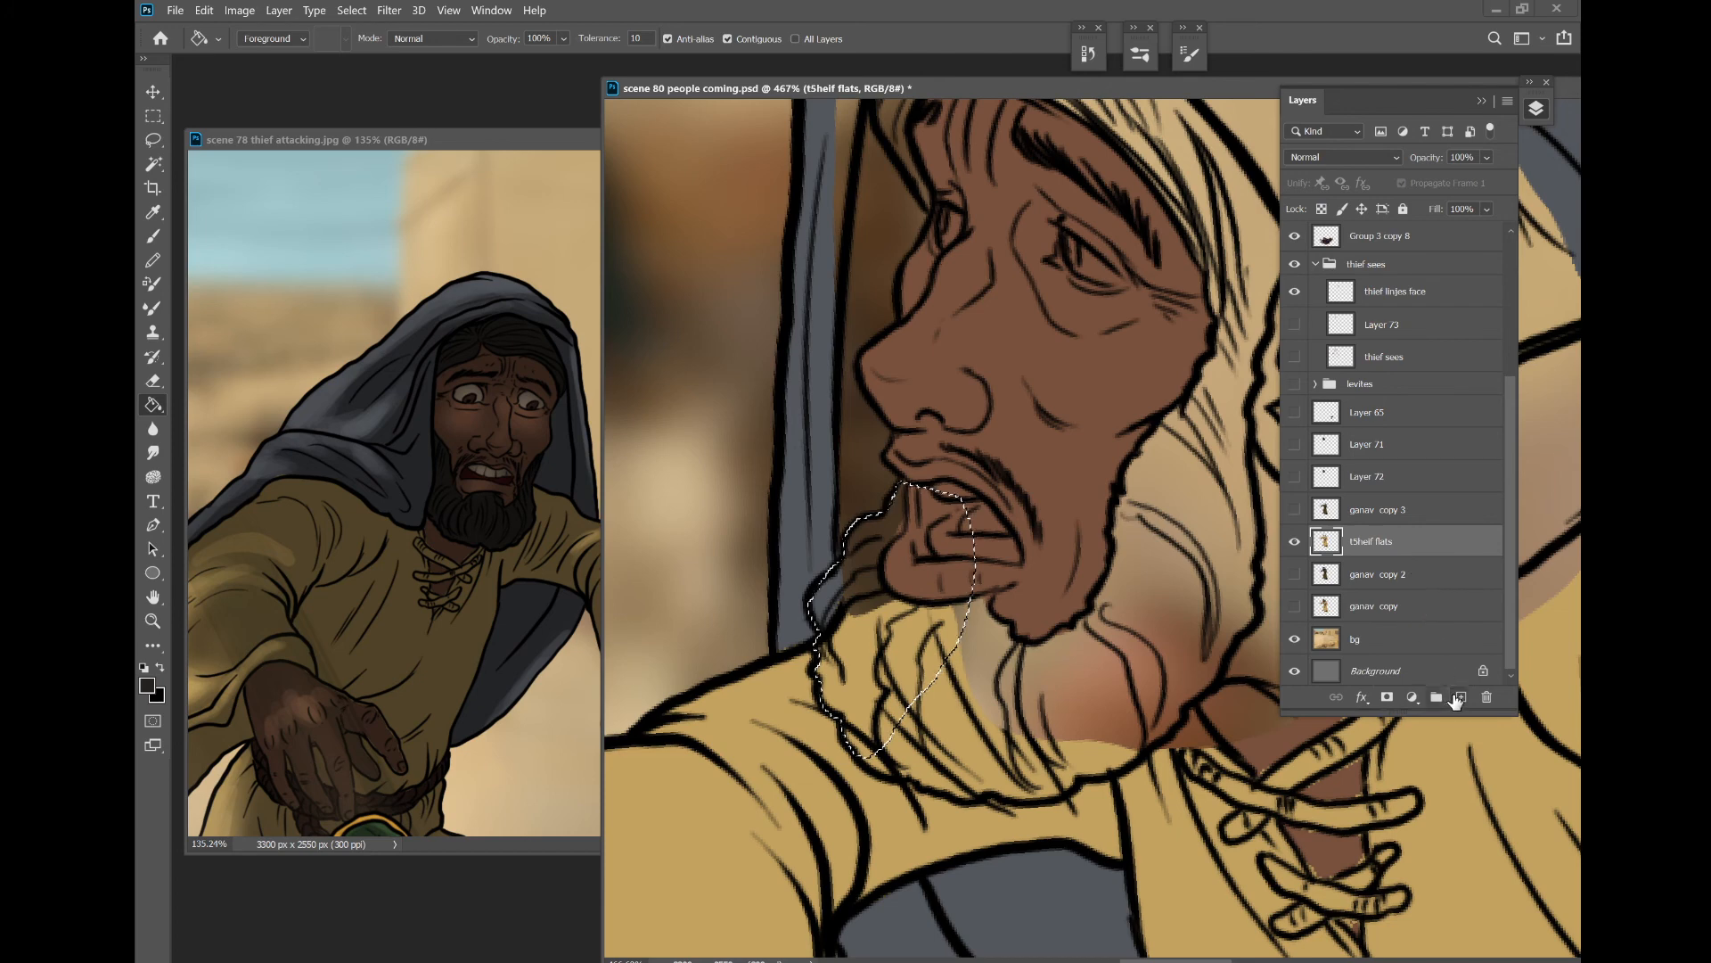
pyautogui.click(1459, 698)
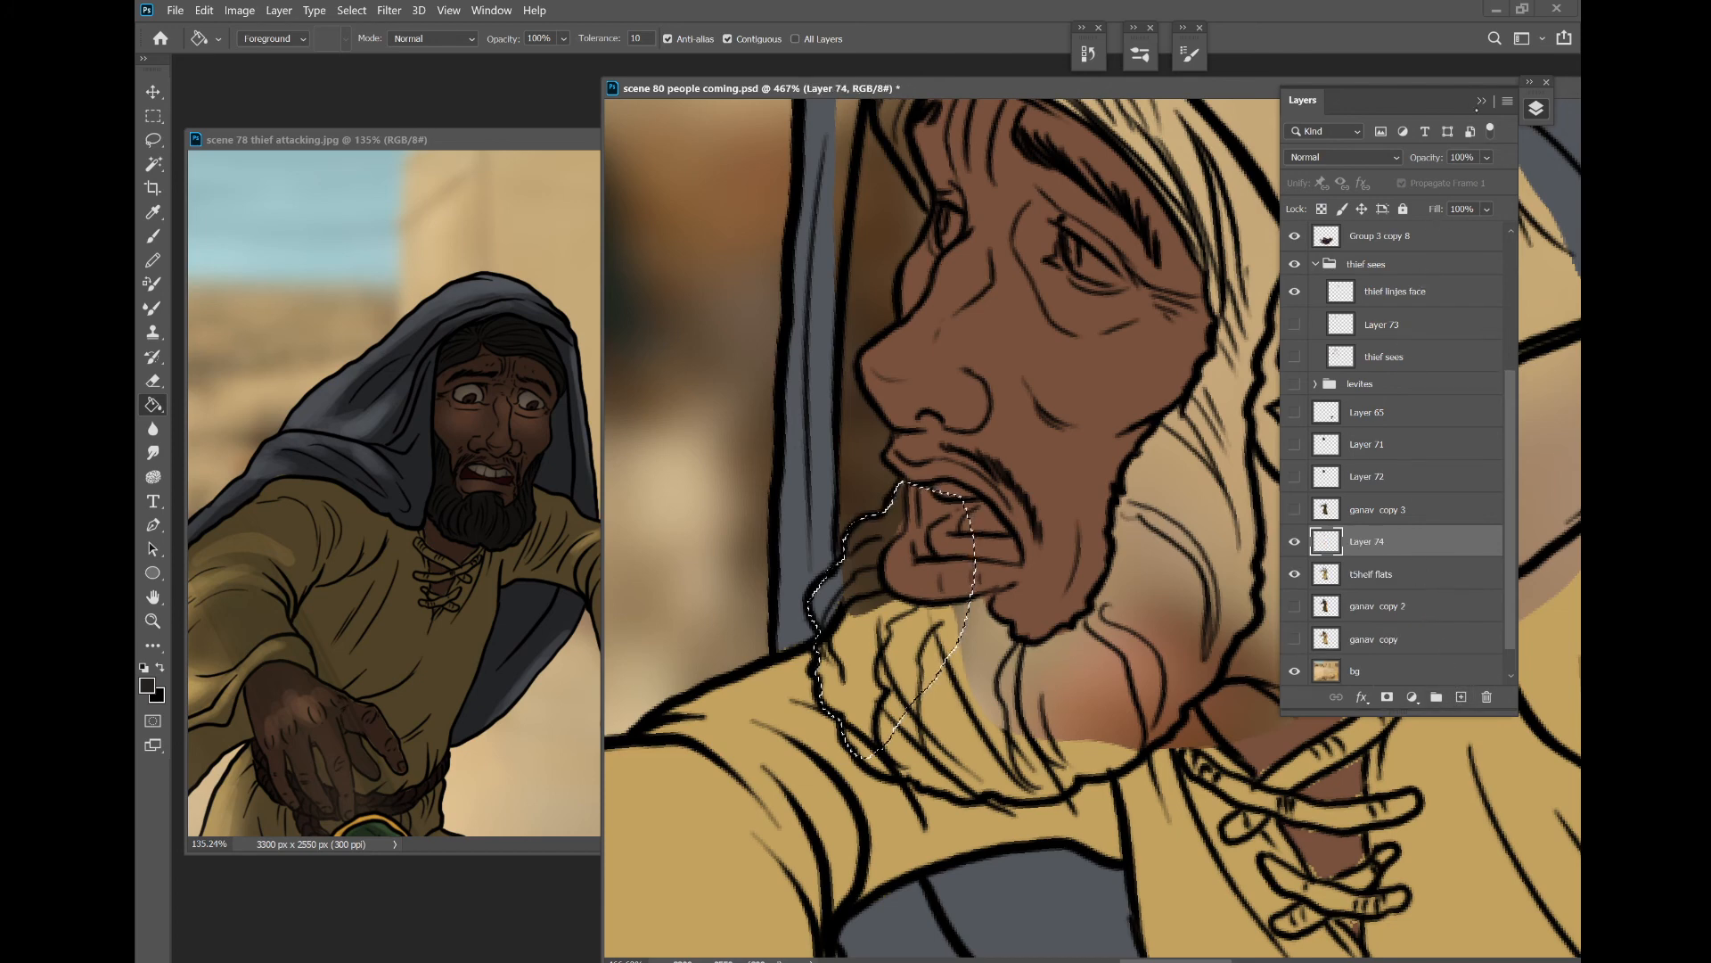
pyautogui.click(1536, 108)
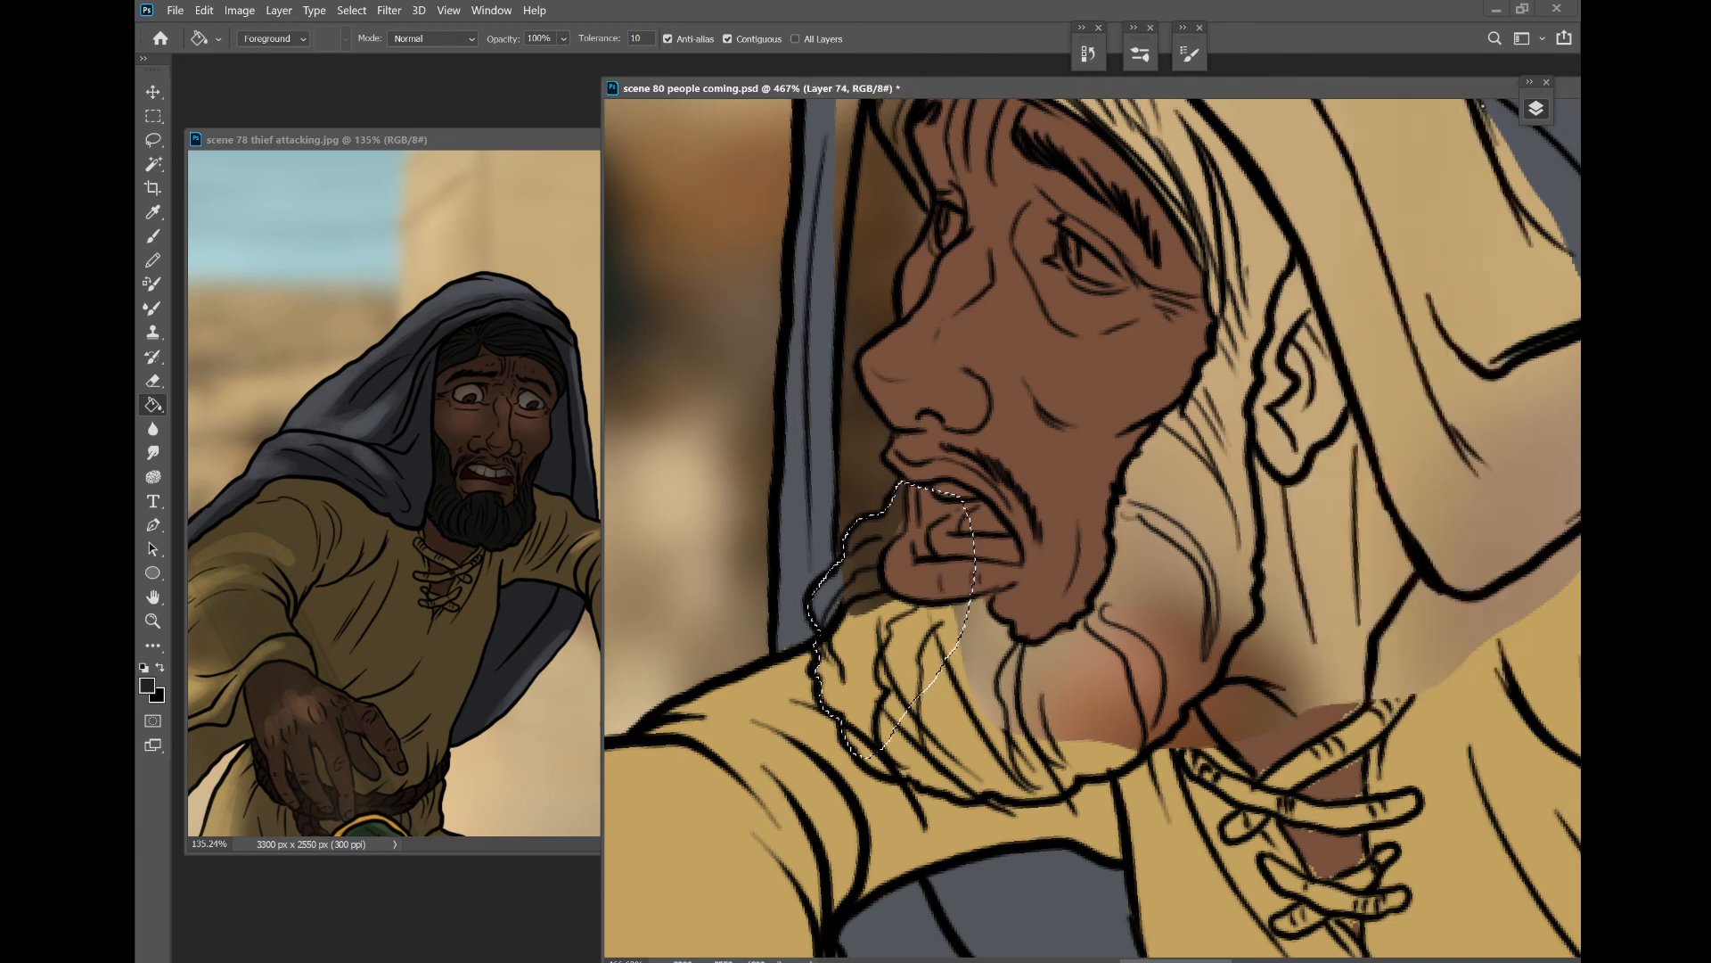
pyautogui.click(962, 666)
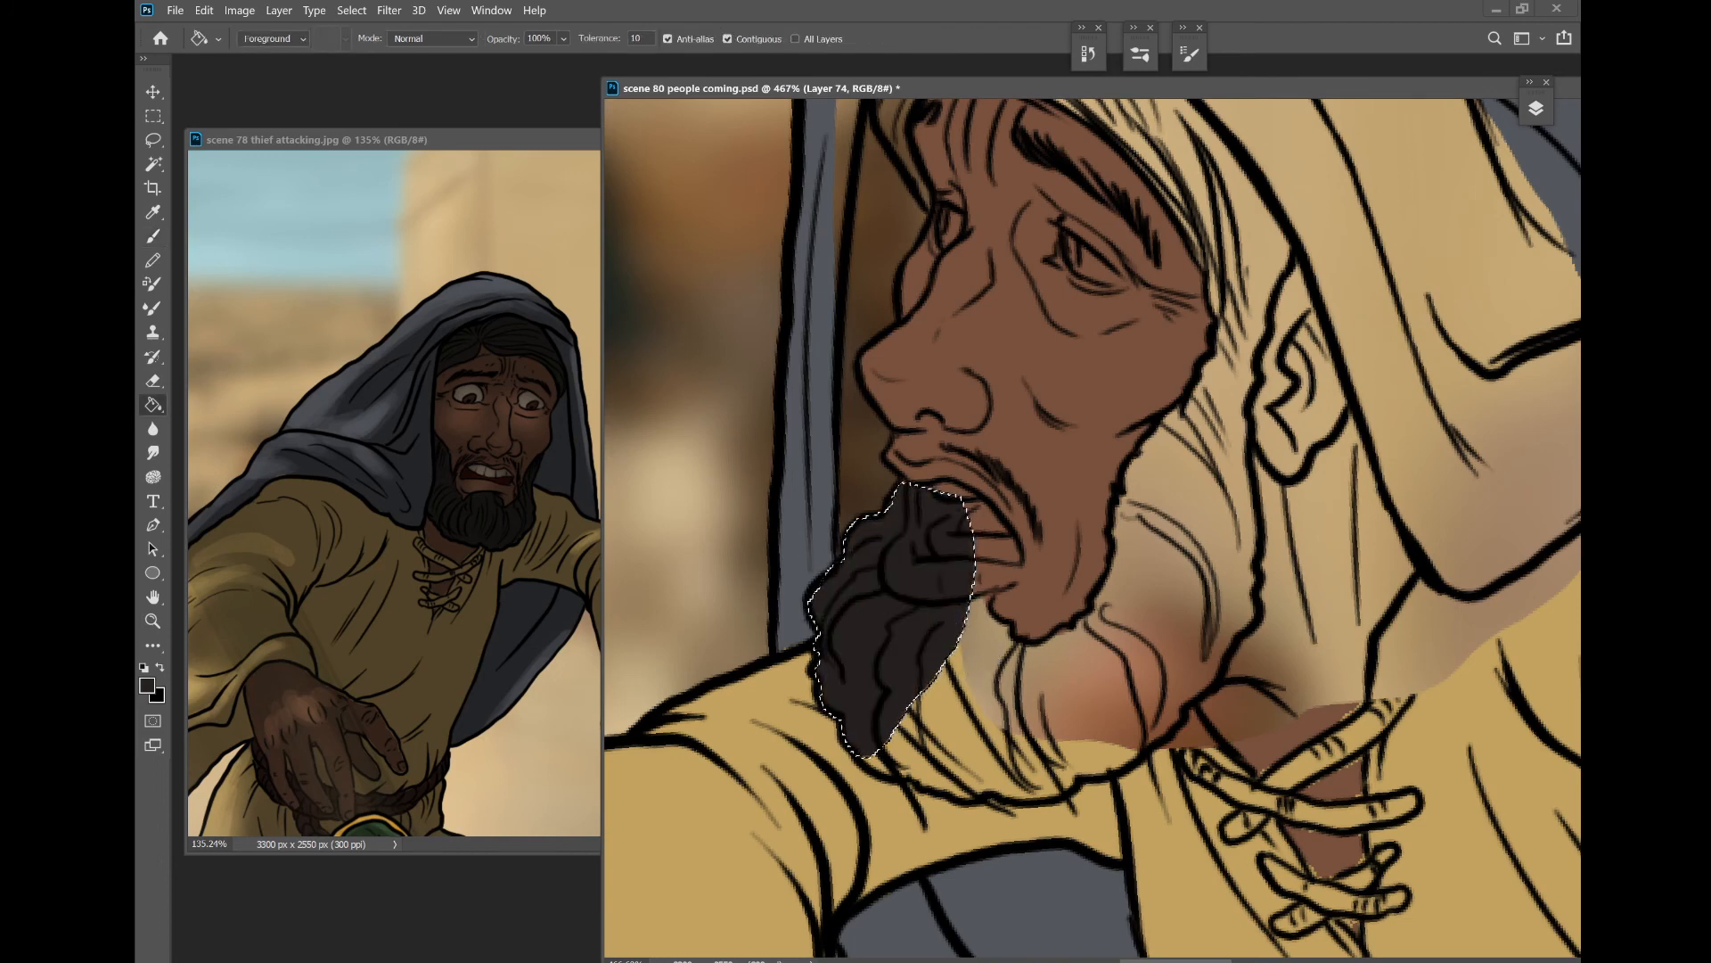
pyautogui.hotkey('ctrl', 'd')
# - Lasso the mouth and lower lip and delete the dark beard fill covering them
pyautogui.scroll(2, 1184, 599)
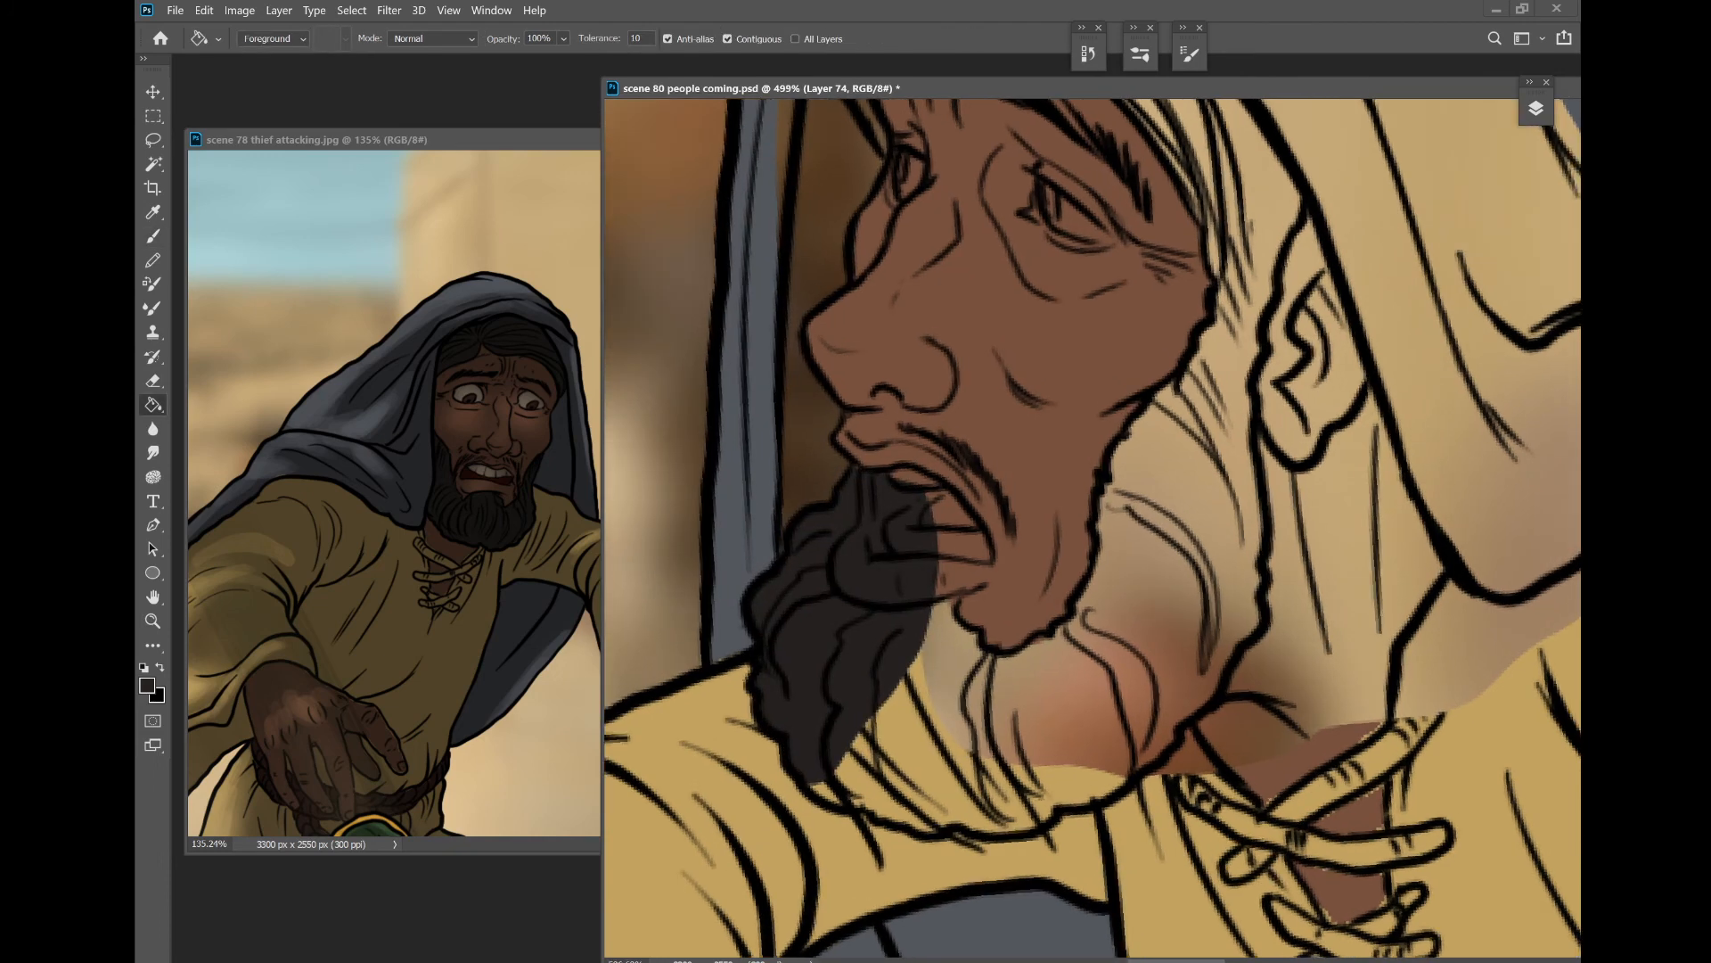
pyautogui.press('l')
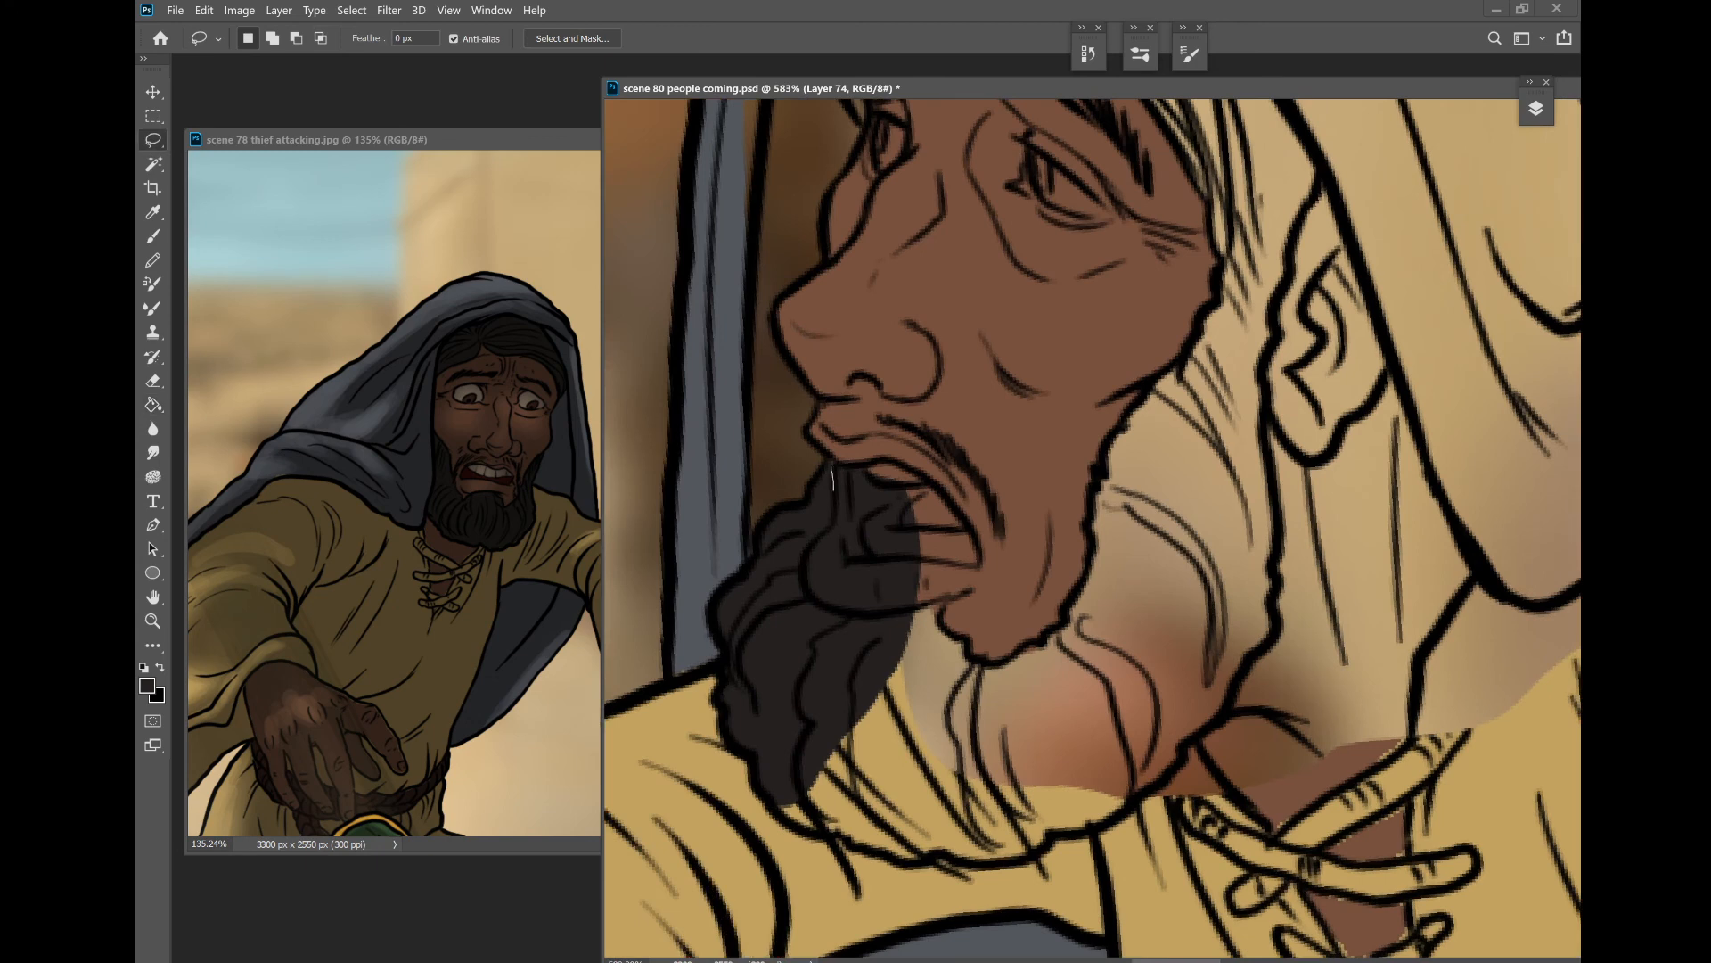
pyautogui.moveTo(833, 515)
pyautogui.mouseDown()
pyautogui.moveTo(819, 605)
pyautogui.moveTo(913, 610)
pyautogui.moveTo(856, 445)
pyautogui.mouseUp()
pyautogui.press('Delete')
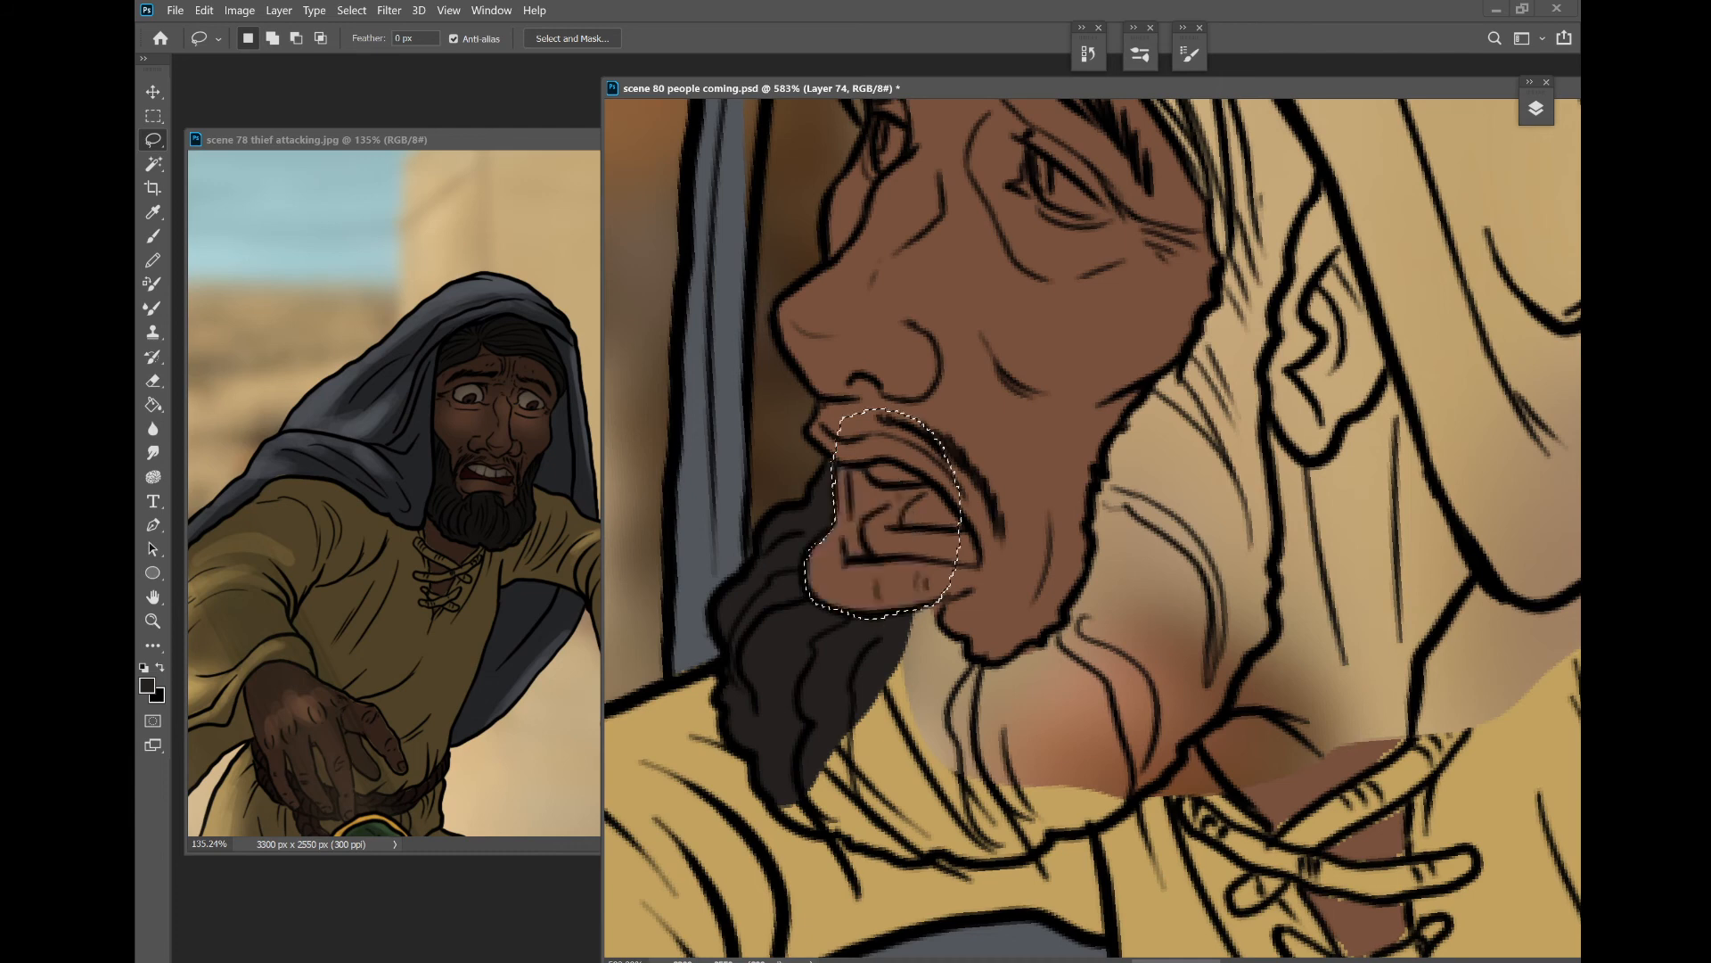
# - Brush a dark beard-coloured band inside the lower outline of the beard, up to the neck
pyautogui.scroll(-2, 1093, 528)
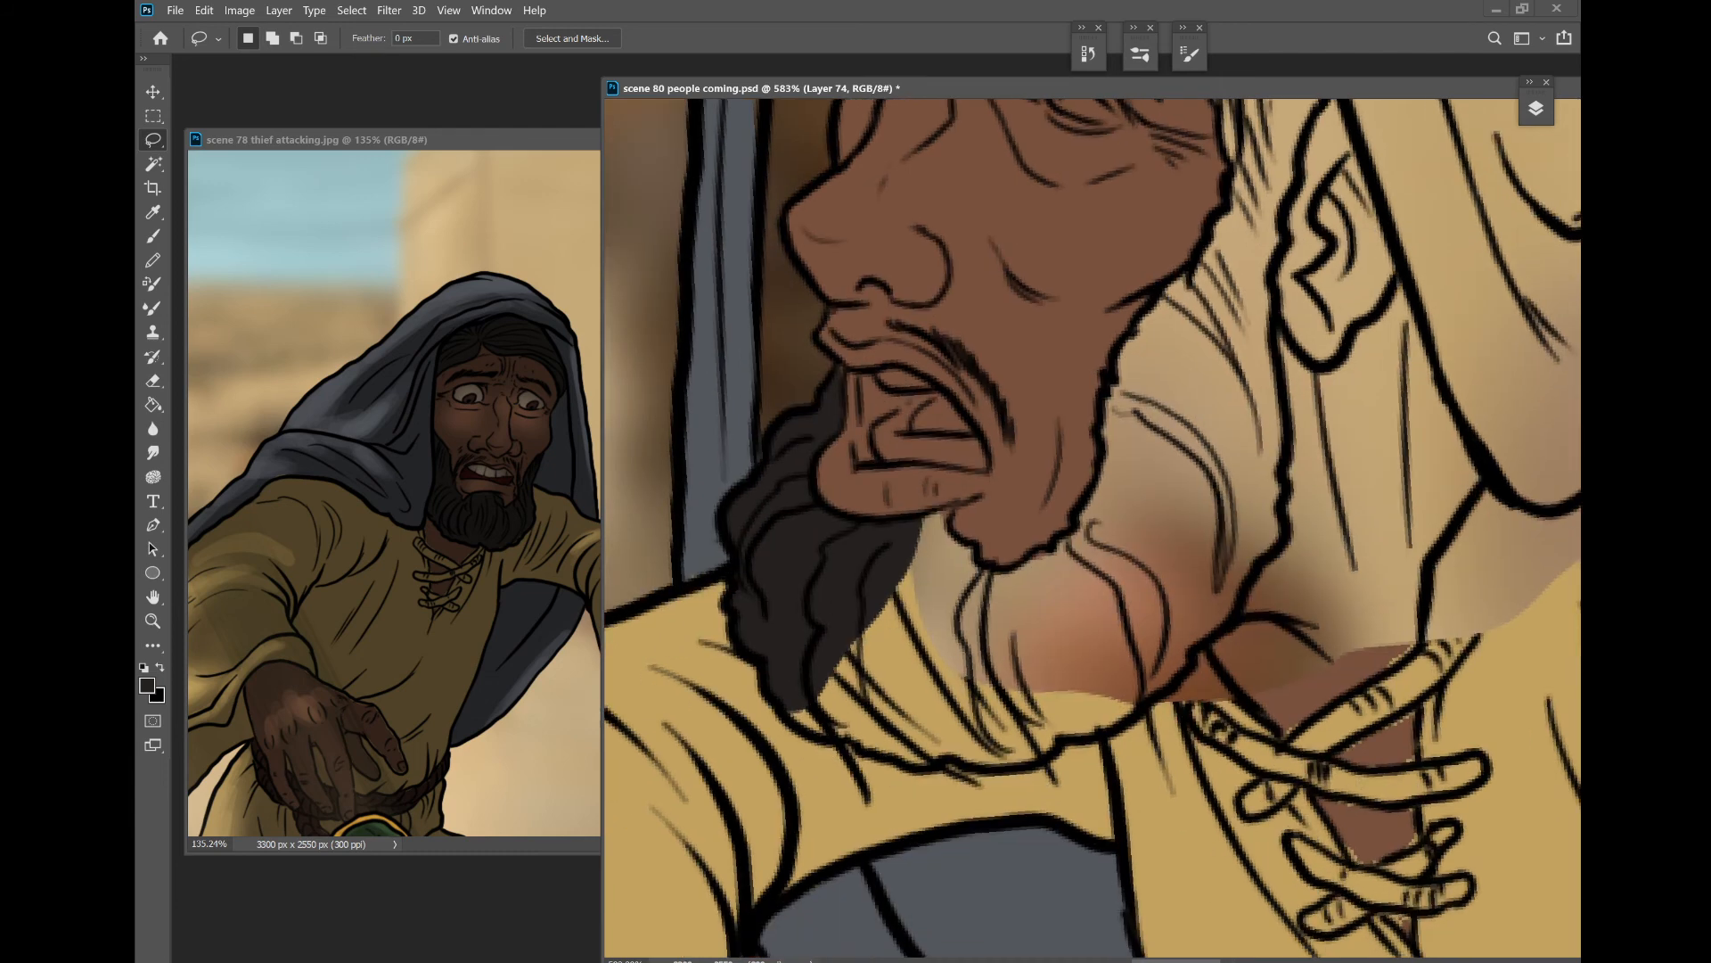
pyautogui.press('b')
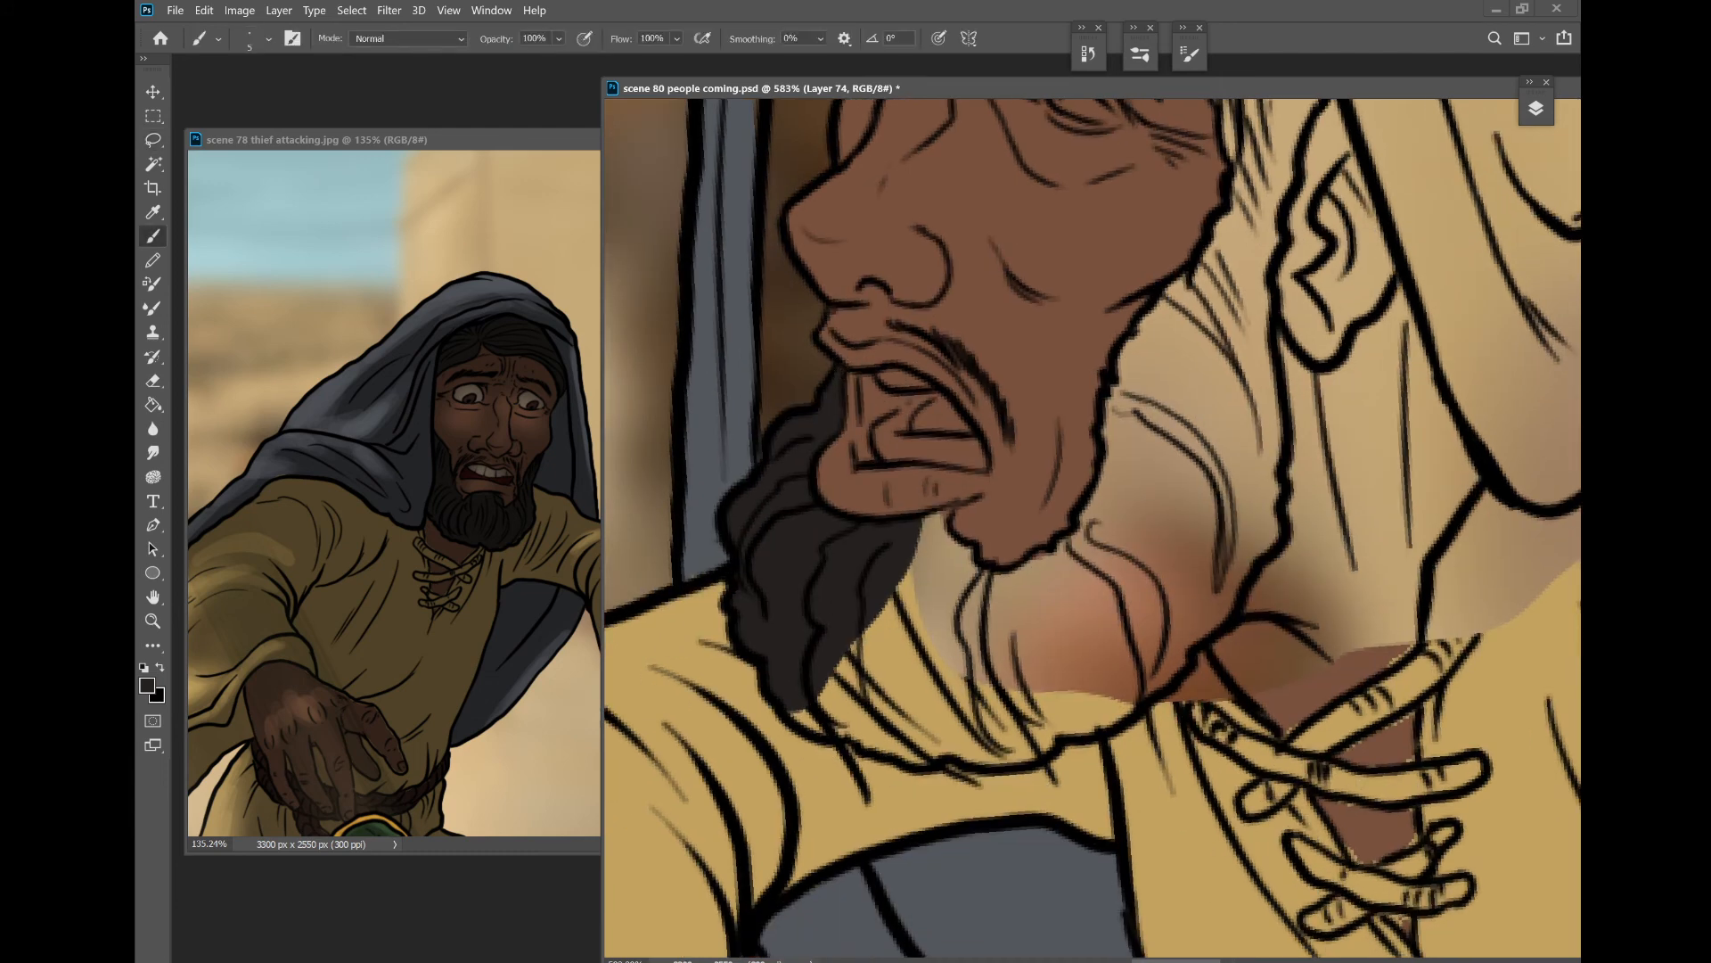
pyautogui.moveTo(796, 706)
pyautogui.mouseDown()
pyautogui.moveTo(901, 753)
pyautogui.moveTo(1014, 755)
pyautogui.moveTo(1171, 667)
pyautogui.moveTo(1222, 613)
pyautogui.mouseUp()
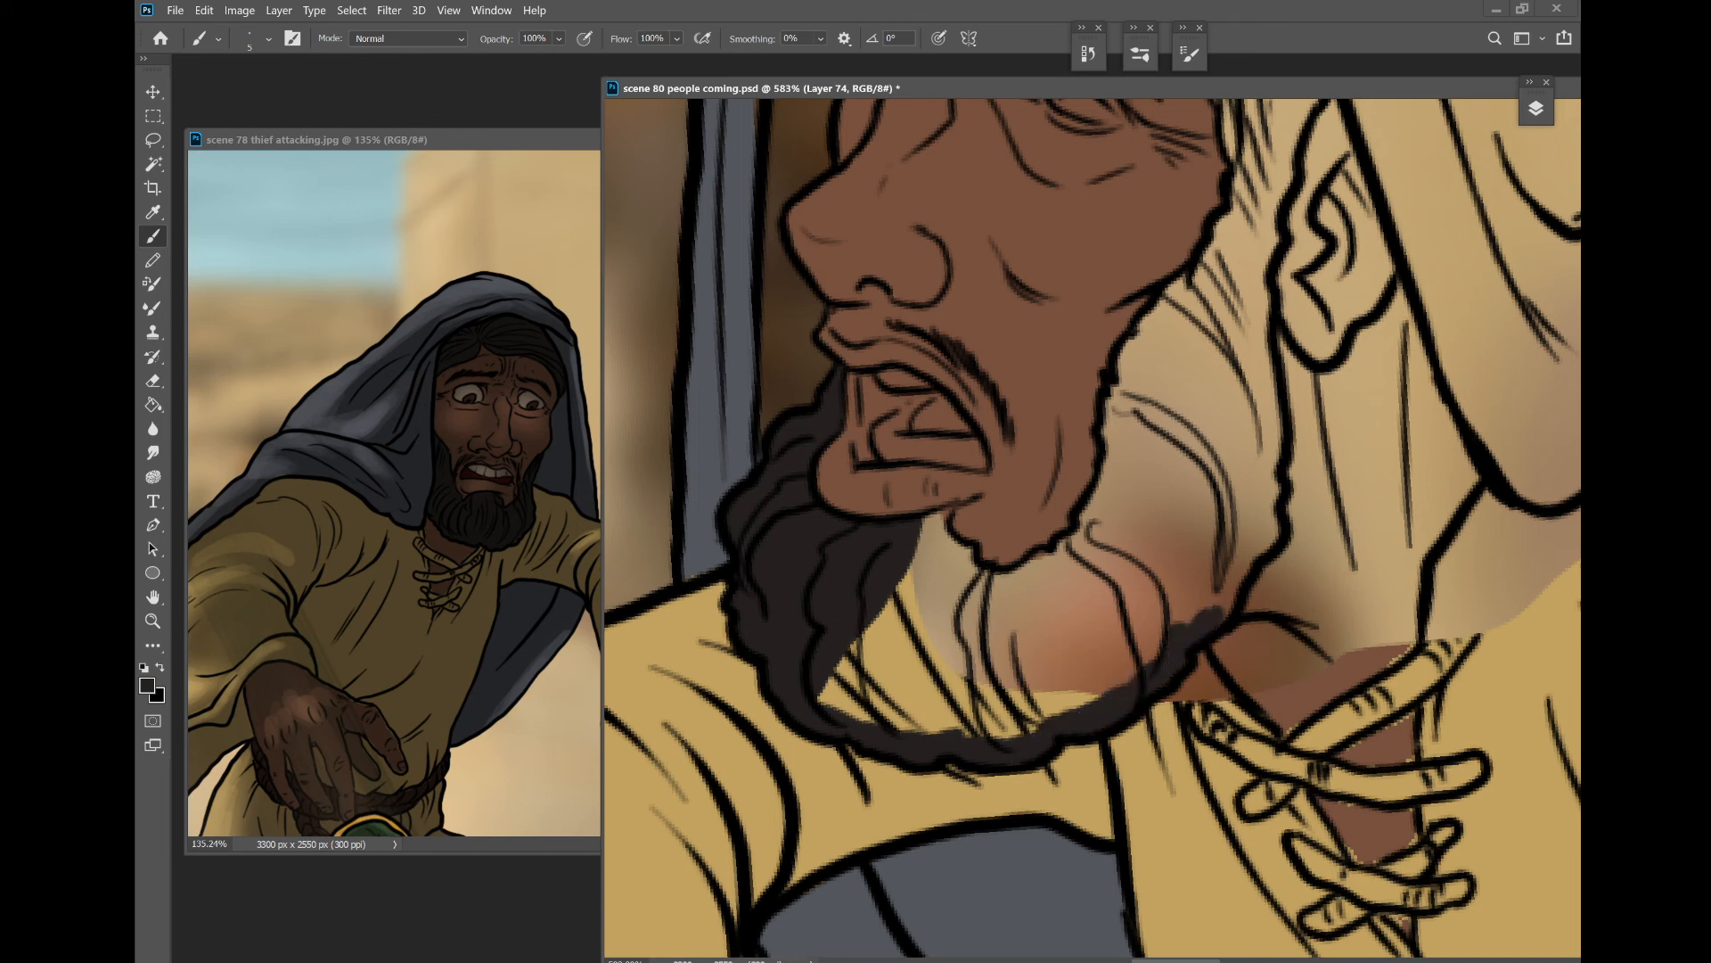
# - Lasso the remaining beard from the chin up along the jaw, fill it with the dark beard colour, and deselect
pyautogui.press('l')
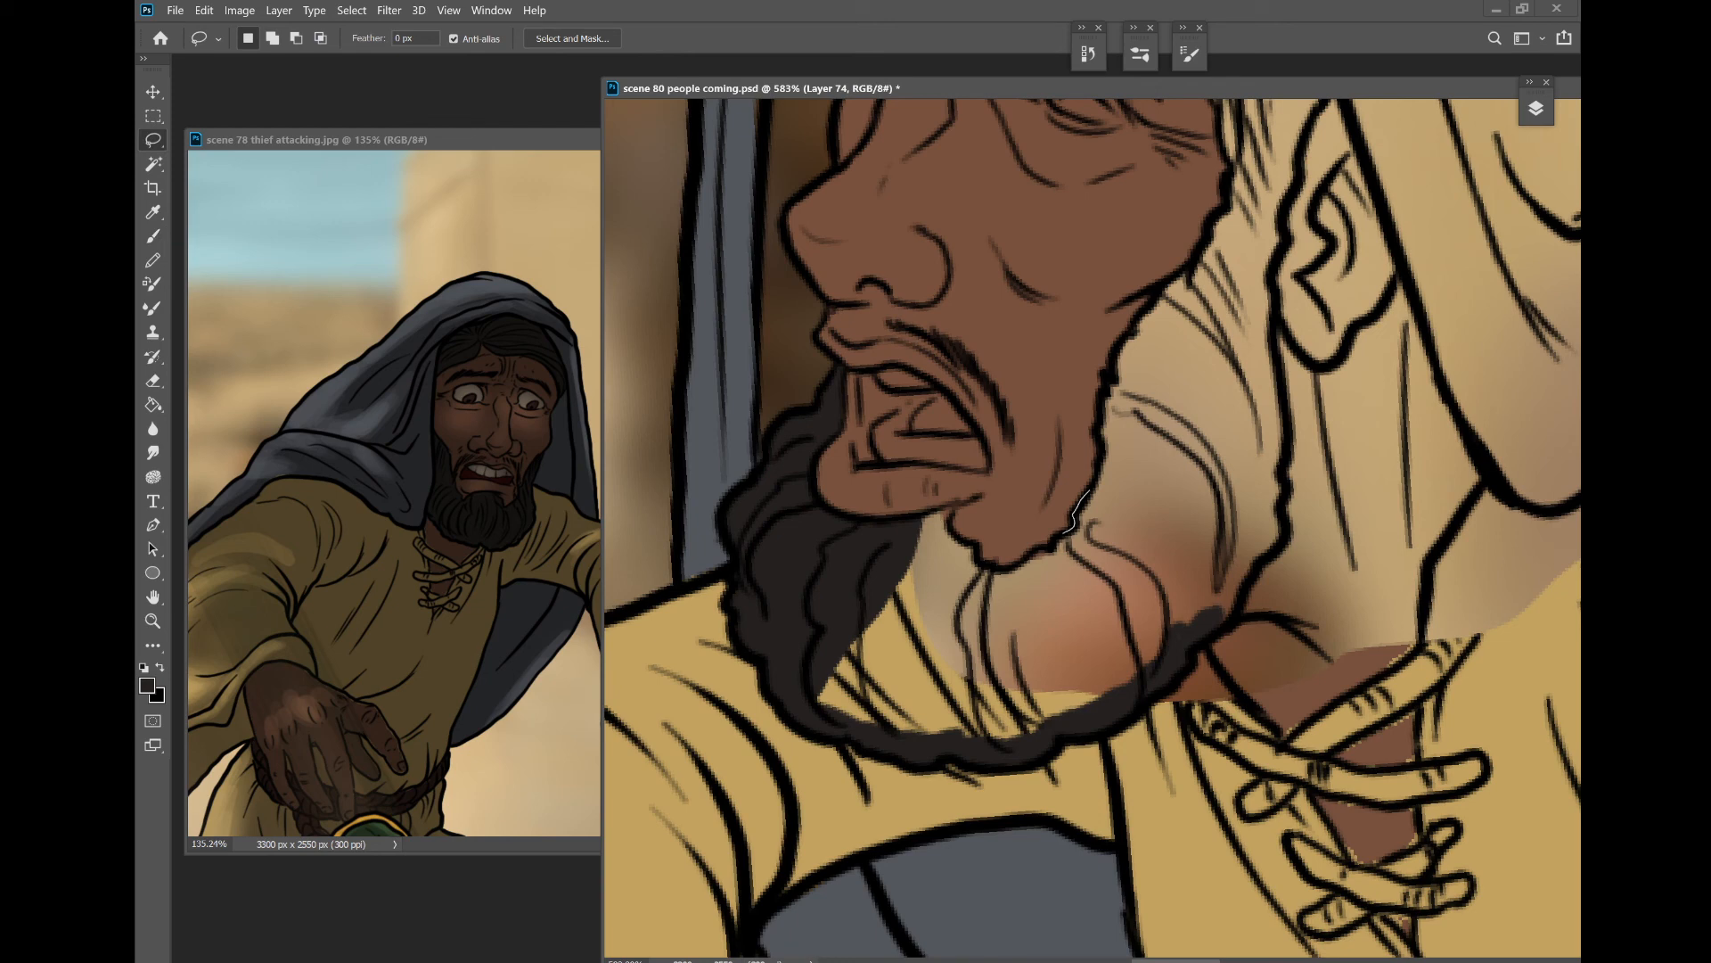
pyautogui.moveTo(1037, 546)
pyautogui.mouseDown()
pyautogui.moveTo(979, 562)
pyautogui.moveTo(953, 519)
pyautogui.moveTo(796, 692)
pyautogui.moveTo(876, 741)
pyautogui.moveTo(1072, 729)
pyautogui.moveTo(1166, 672)
pyautogui.moveTo(1239, 613)
pyautogui.moveTo(1288, 522)
pyautogui.moveTo(1282, 337)
pyautogui.moveTo(1234, 312)
pyautogui.moveTo(1125, 343)
pyautogui.moveTo(1090, 490)
pyautogui.mouseUp()
pyautogui.press('g')
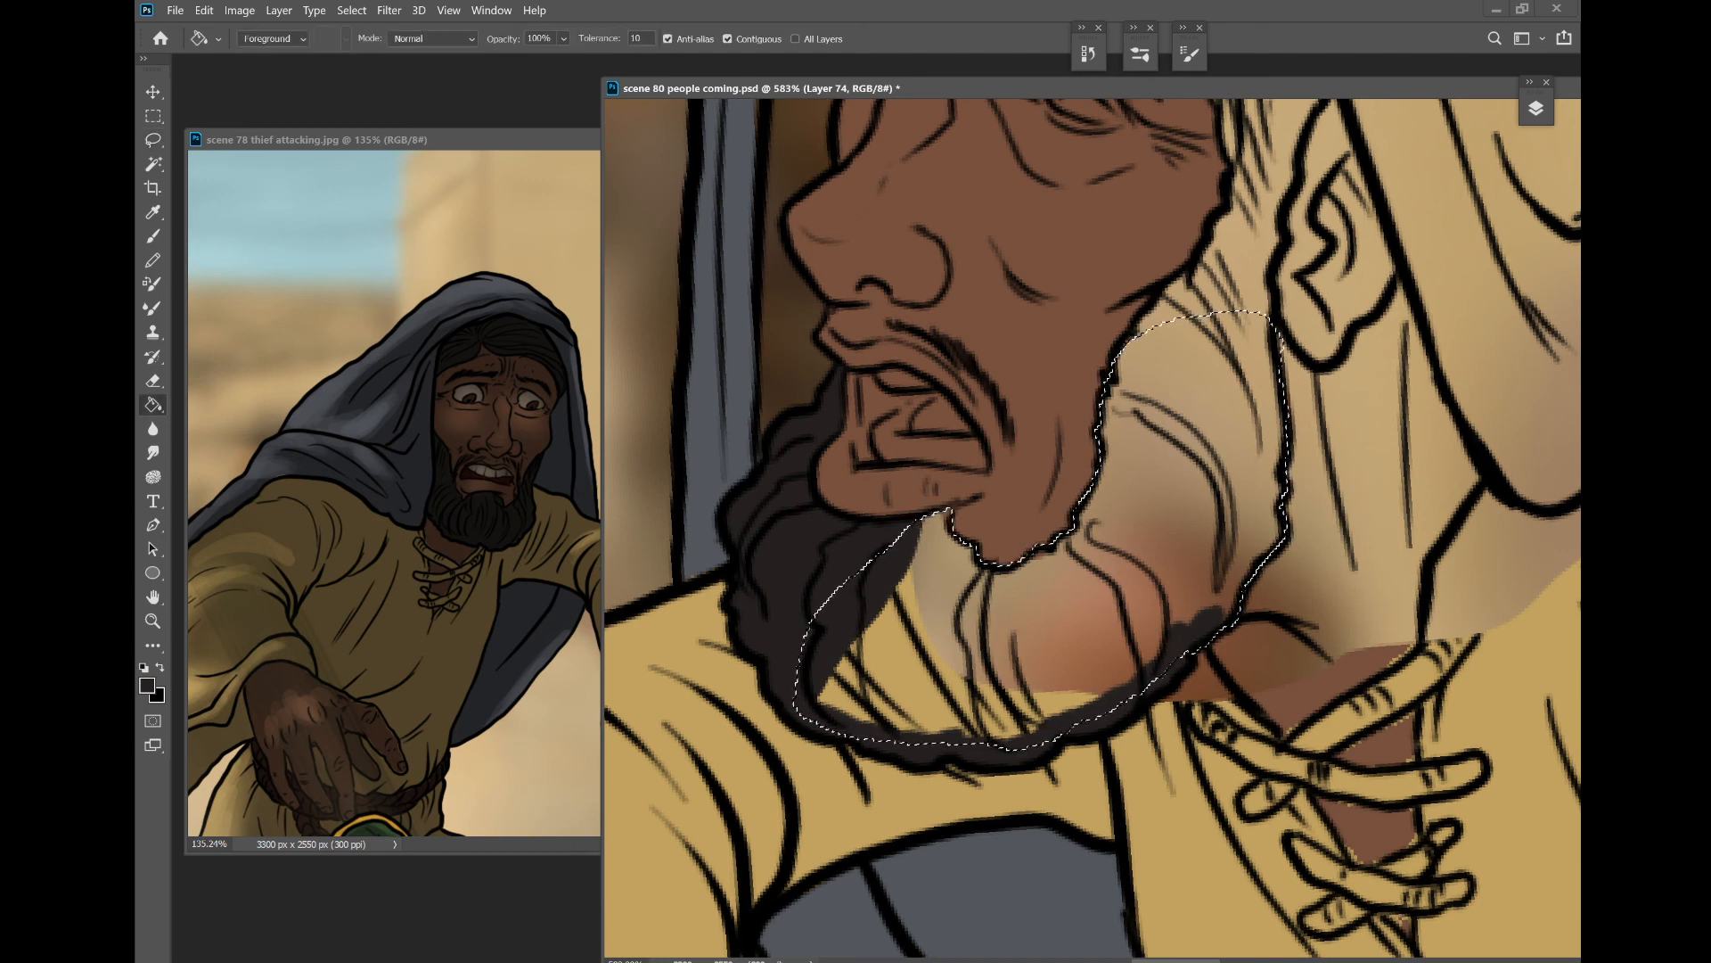
pyautogui.click(1106, 579)
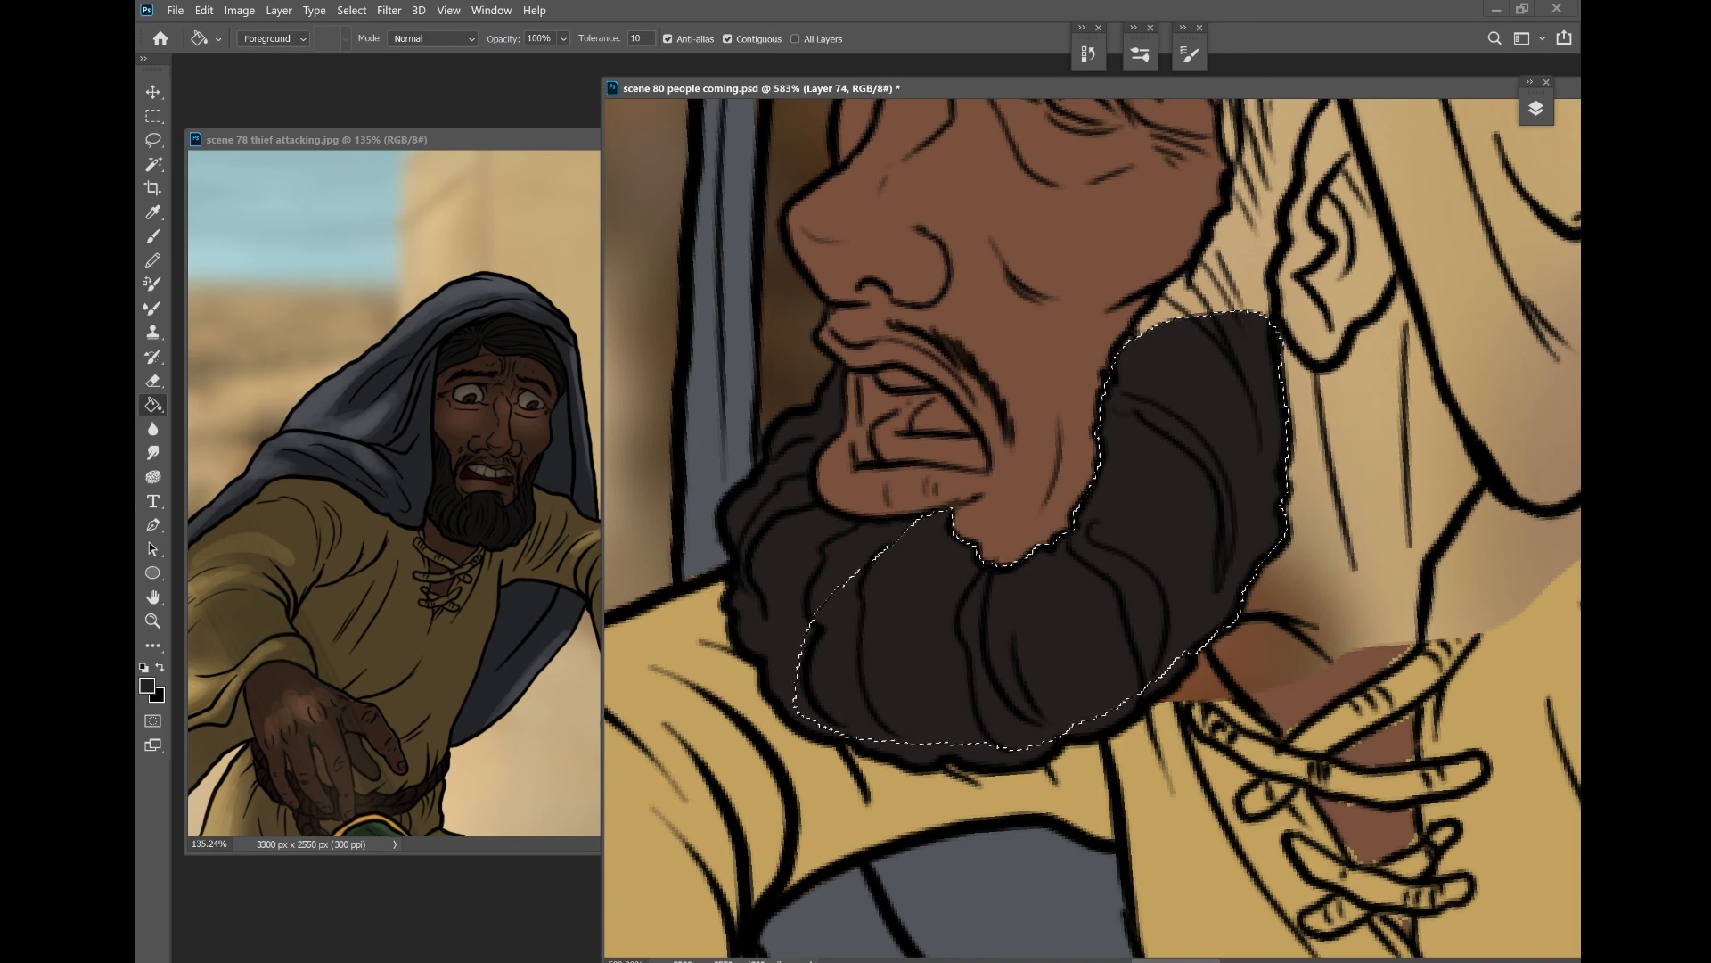
pyautogui.hotkey('ctrl', 'd')
# - Save the document, then lasso the sideburn between cheek and ear, fill it with the dark beard colour, and deselect
pyautogui.moveTo(1105, 428); pyautogui.dragTo(1007, 706)
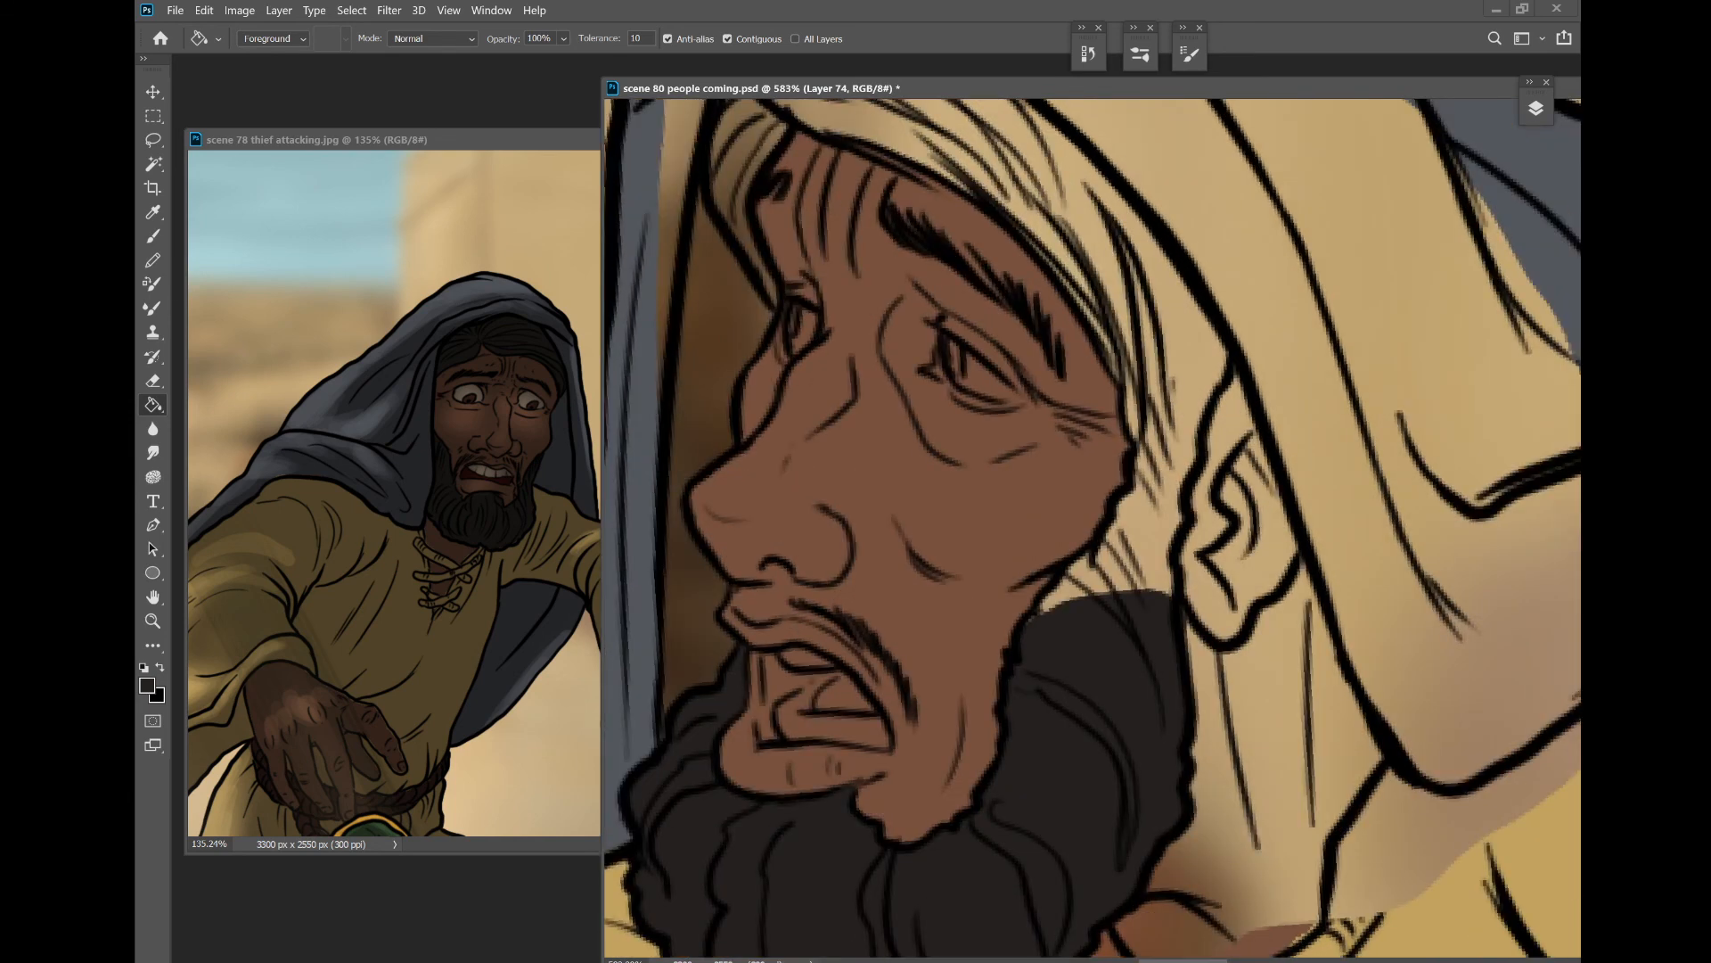
pyautogui.hotkey('ctrl', 's')
pyautogui.press('l')
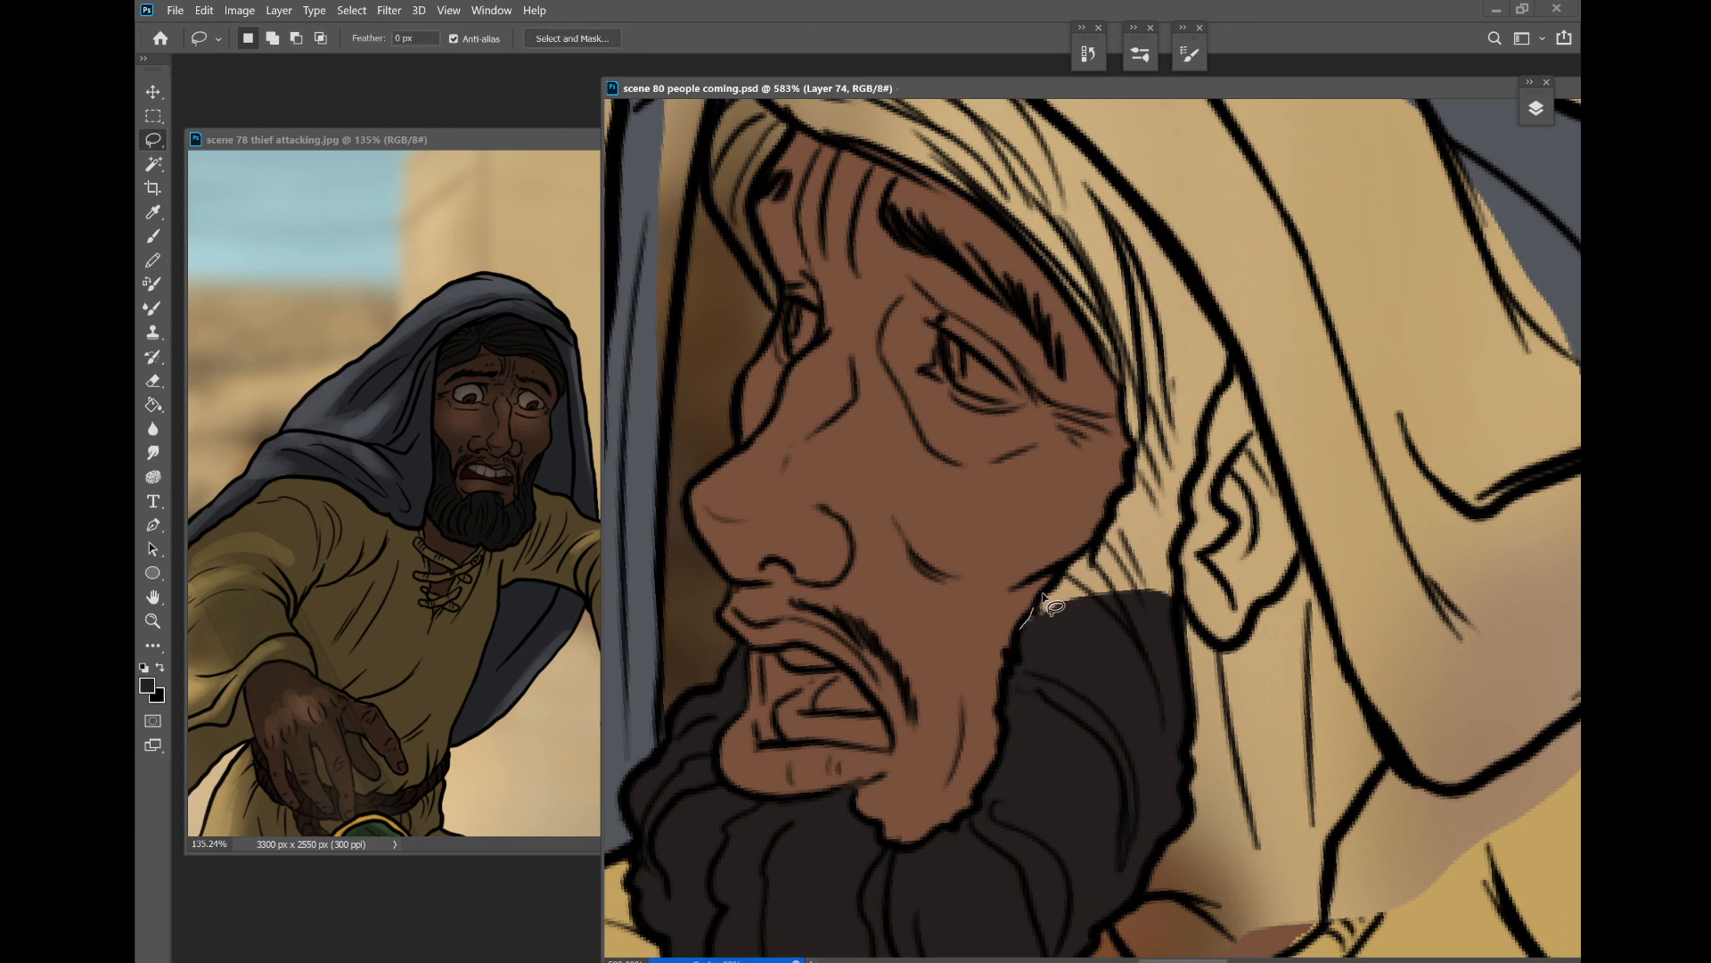
pyautogui.moveTo(1015, 634)
pyautogui.mouseDown()
pyautogui.moveTo(1223, 336)
pyautogui.moveTo(1232, 358)
pyautogui.moveTo(1020, 635)
pyautogui.mouseUp()
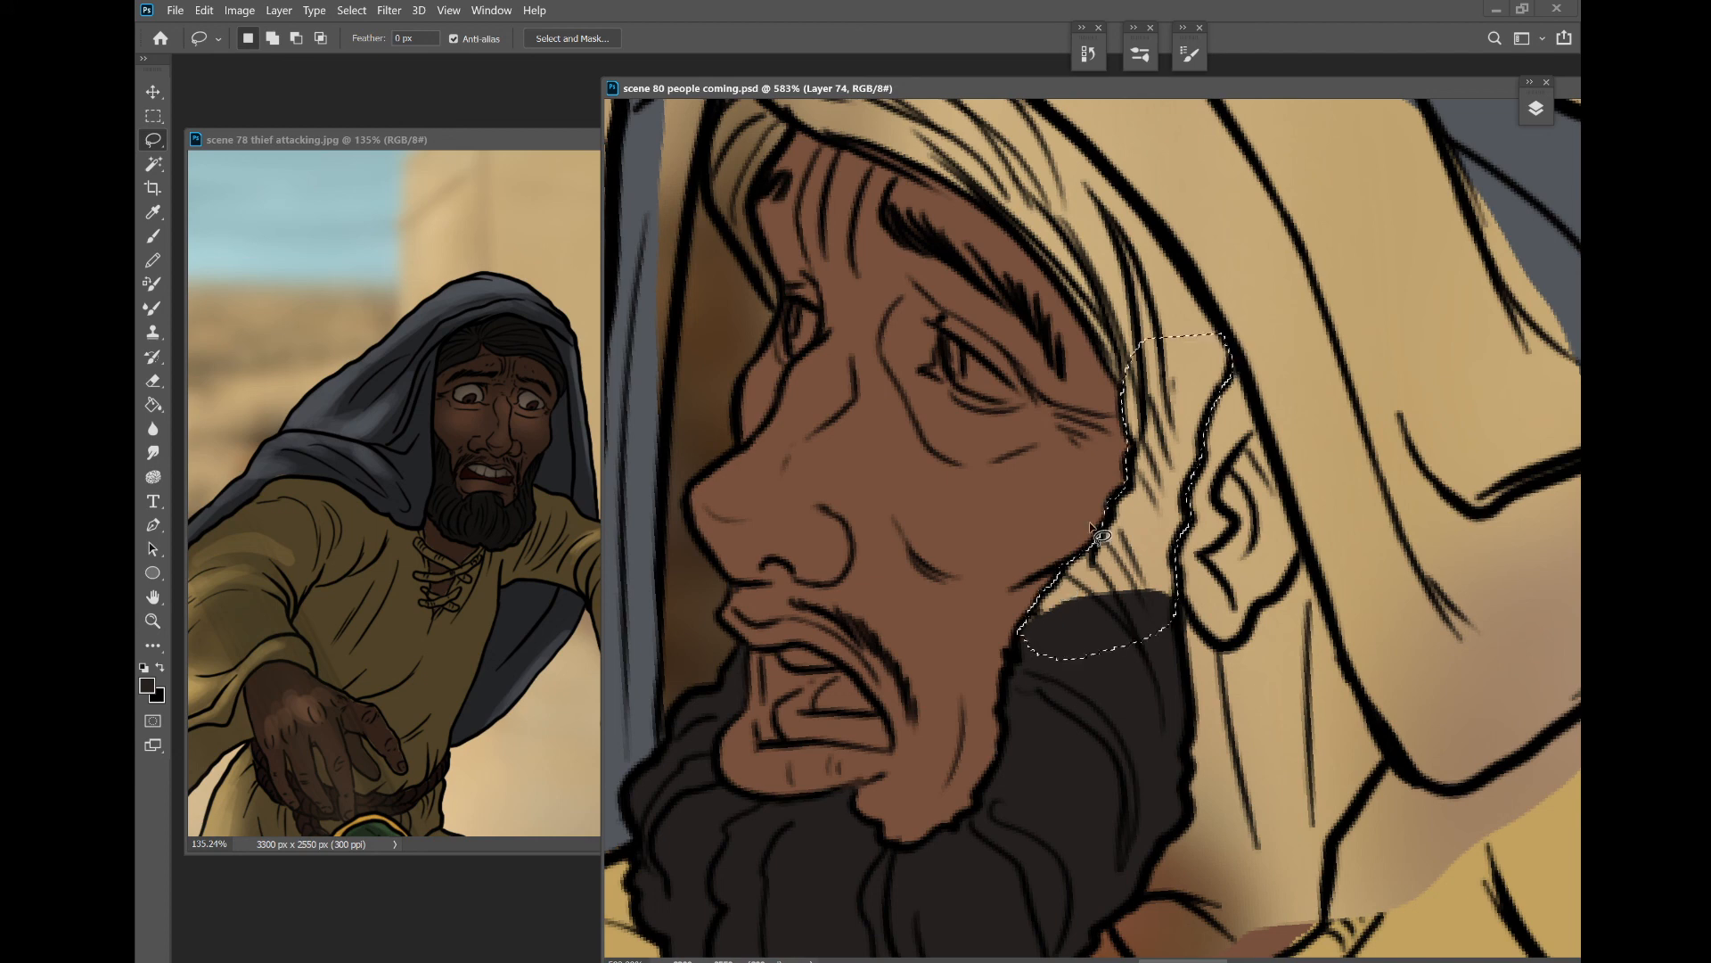
pyautogui.press('g')
pyautogui.click(1125, 534)
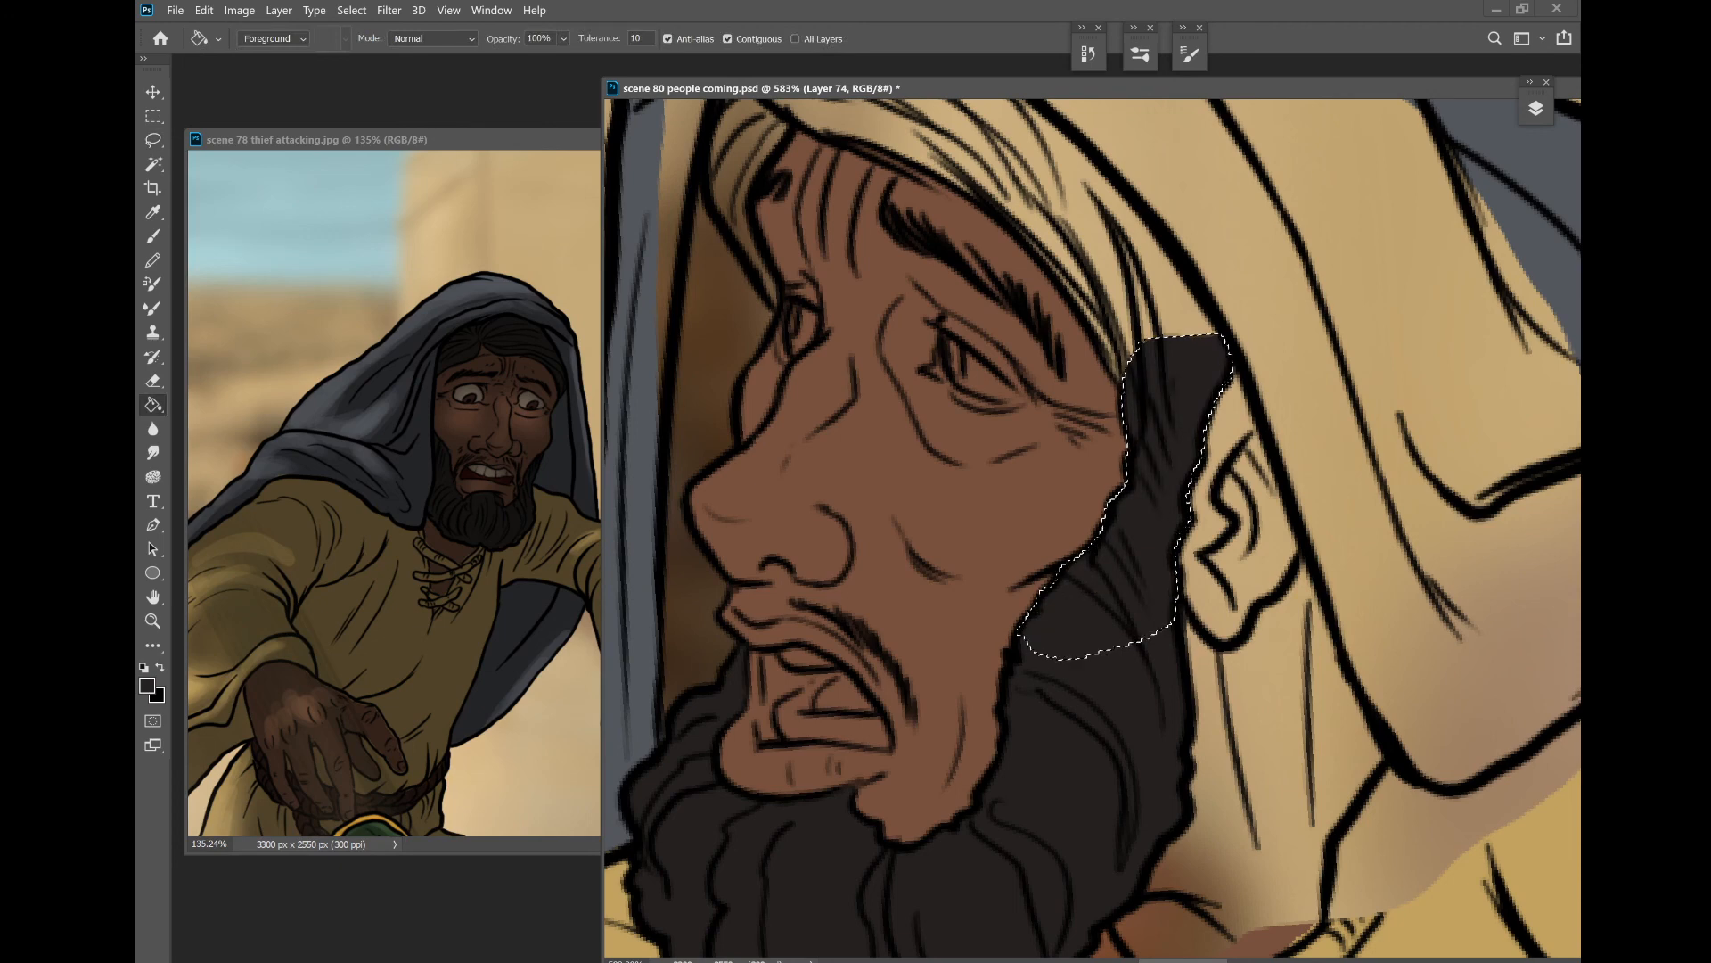
pyautogui.hotkey('ctrl', 'd')
# - Lasso the hair from the far temple over the forehead down to the sideburn, fill it with the dark beard colour, and deselect
pyautogui.scroll(3, 1093, 527)
pyautogui.press('r')
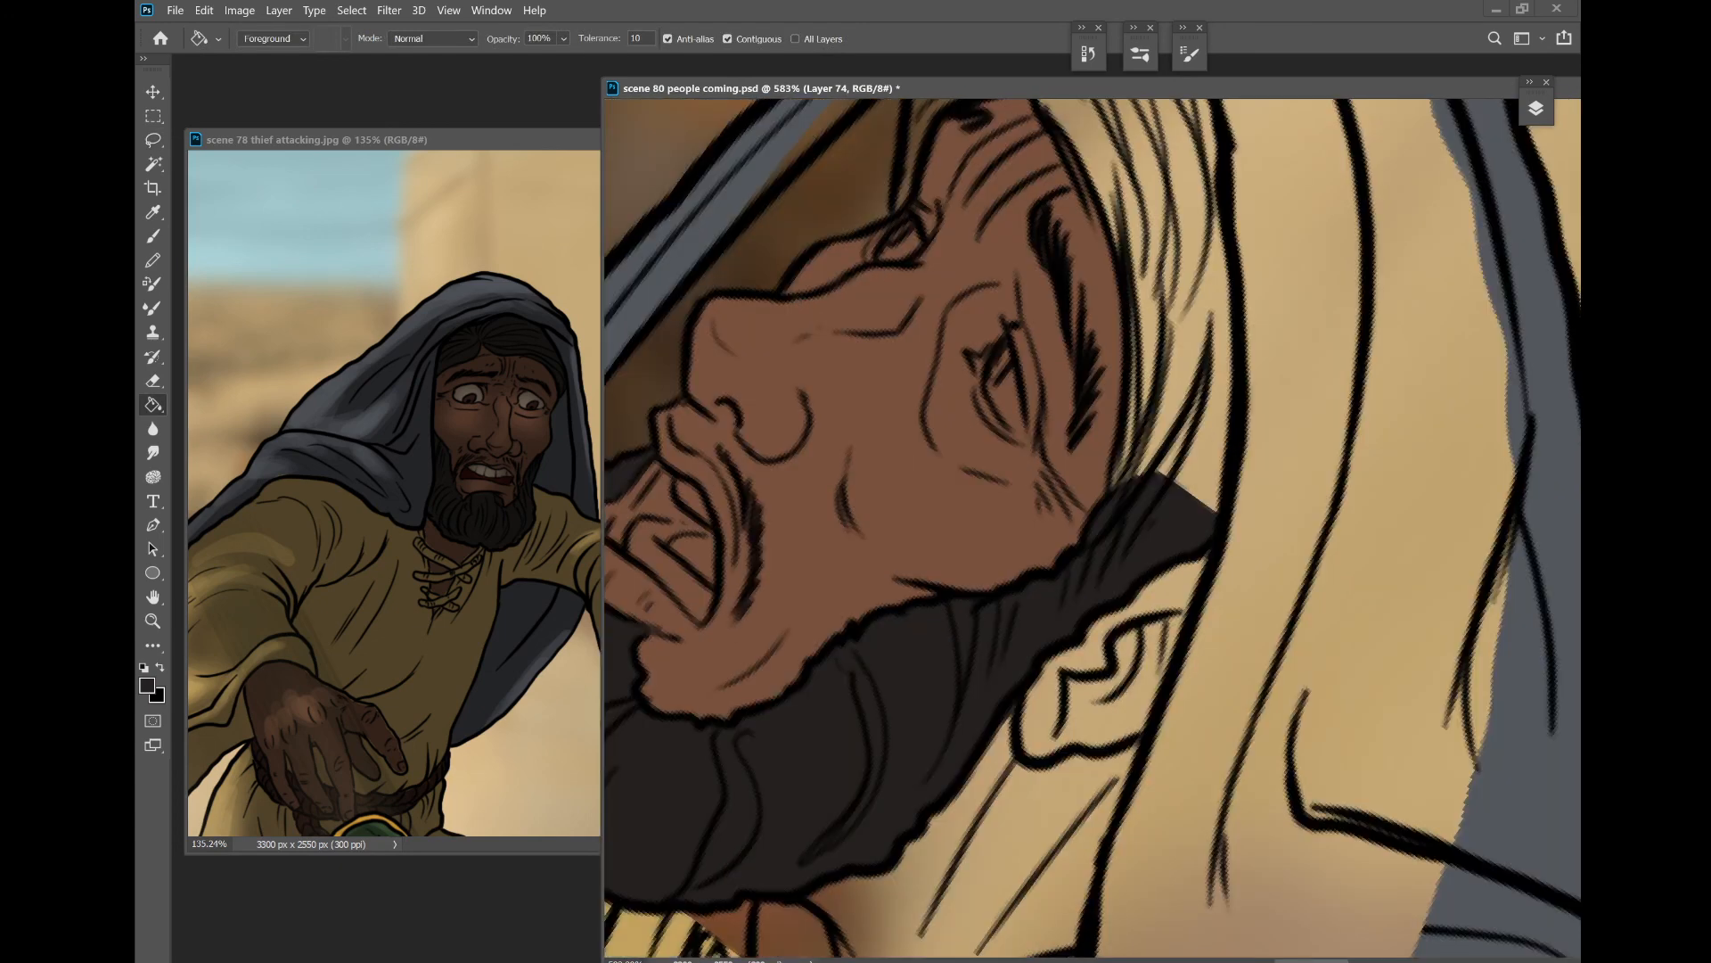
pyautogui.scroll(4, 1093, 528)
pyautogui.press('l')
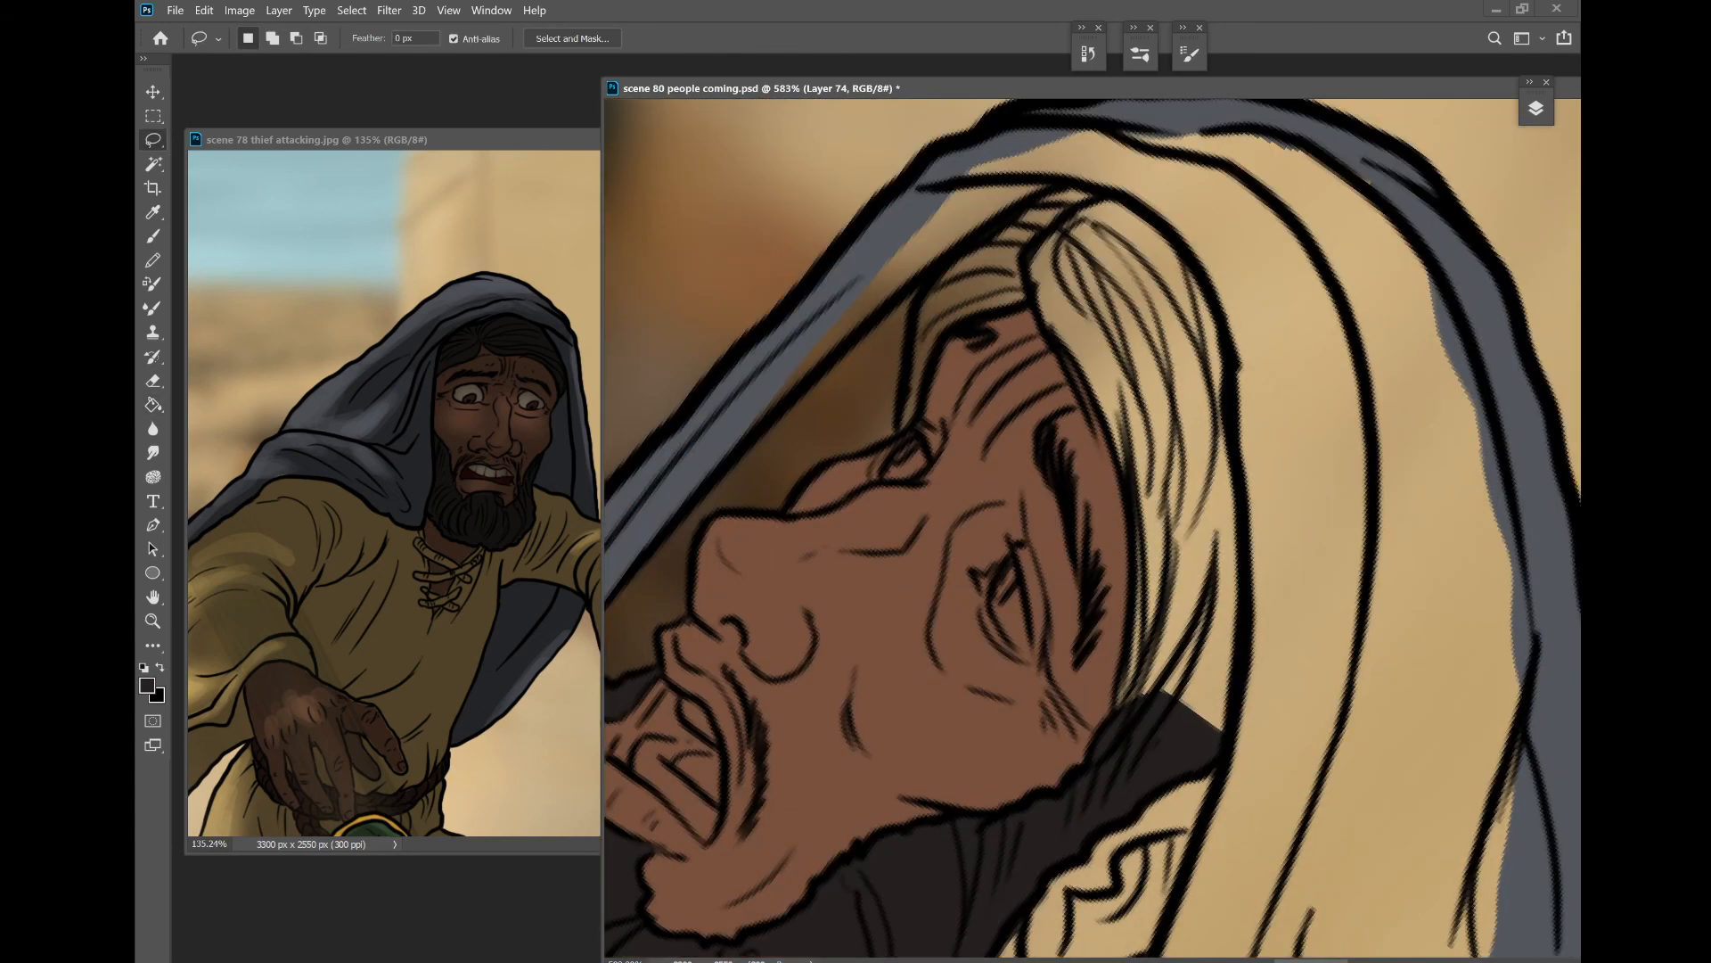
pyautogui.moveTo(897, 440)
pyautogui.mouseDown()
pyautogui.moveTo(921, 292)
pyautogui.moveTo(1066, 185)
pyautogui.moveTo(1149, 219)
pyautogui.moveTo(1194, 258)
pyautogui.moveTo(1234, 392)
pyautogui.moveTo(1239, 716)
pyautogui.moveTo(1132, 758)
pyautogui.moveTo(1116, 687)
pyautogui.moveTo(1130, 560)
pyautogui.moveTo(1105, 426)
pyautogui.moveTo(1038, 314)
pyautogui.moveTo(1000, 312)
pyautogui.moveTo(941, 351)
pyautogui.moveTo(920, 415)
pyautogui.mouseUp()
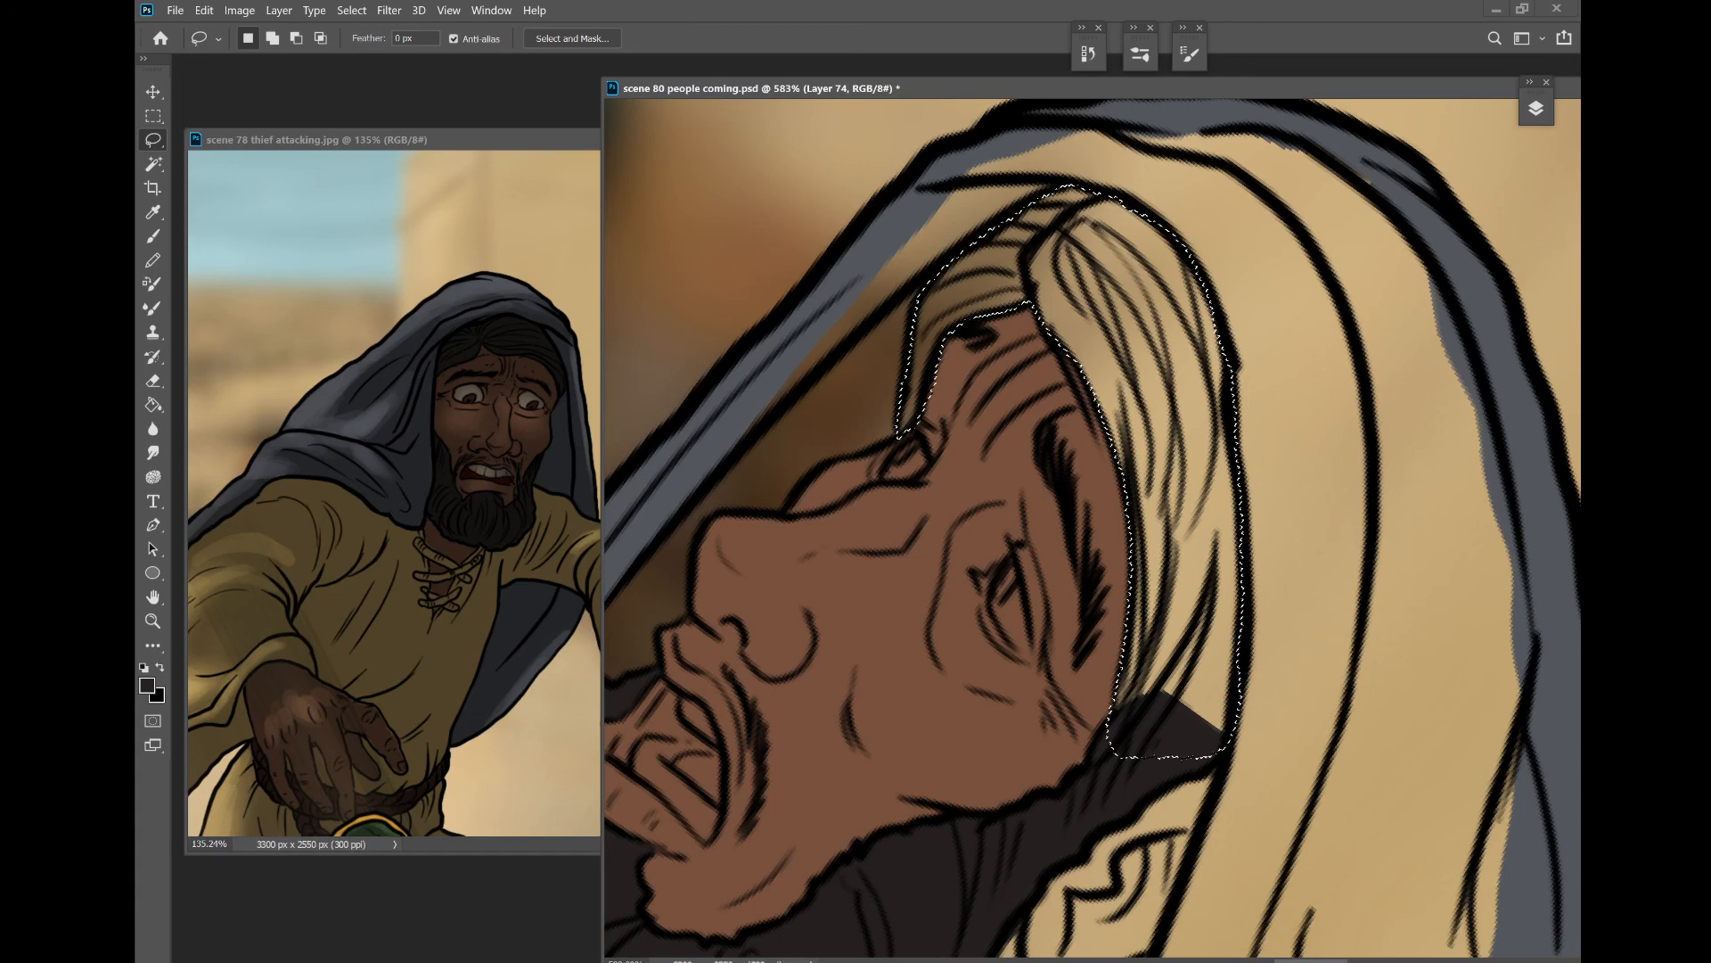
pyautogui.press('g')
pyautogui.click(1133, 346)
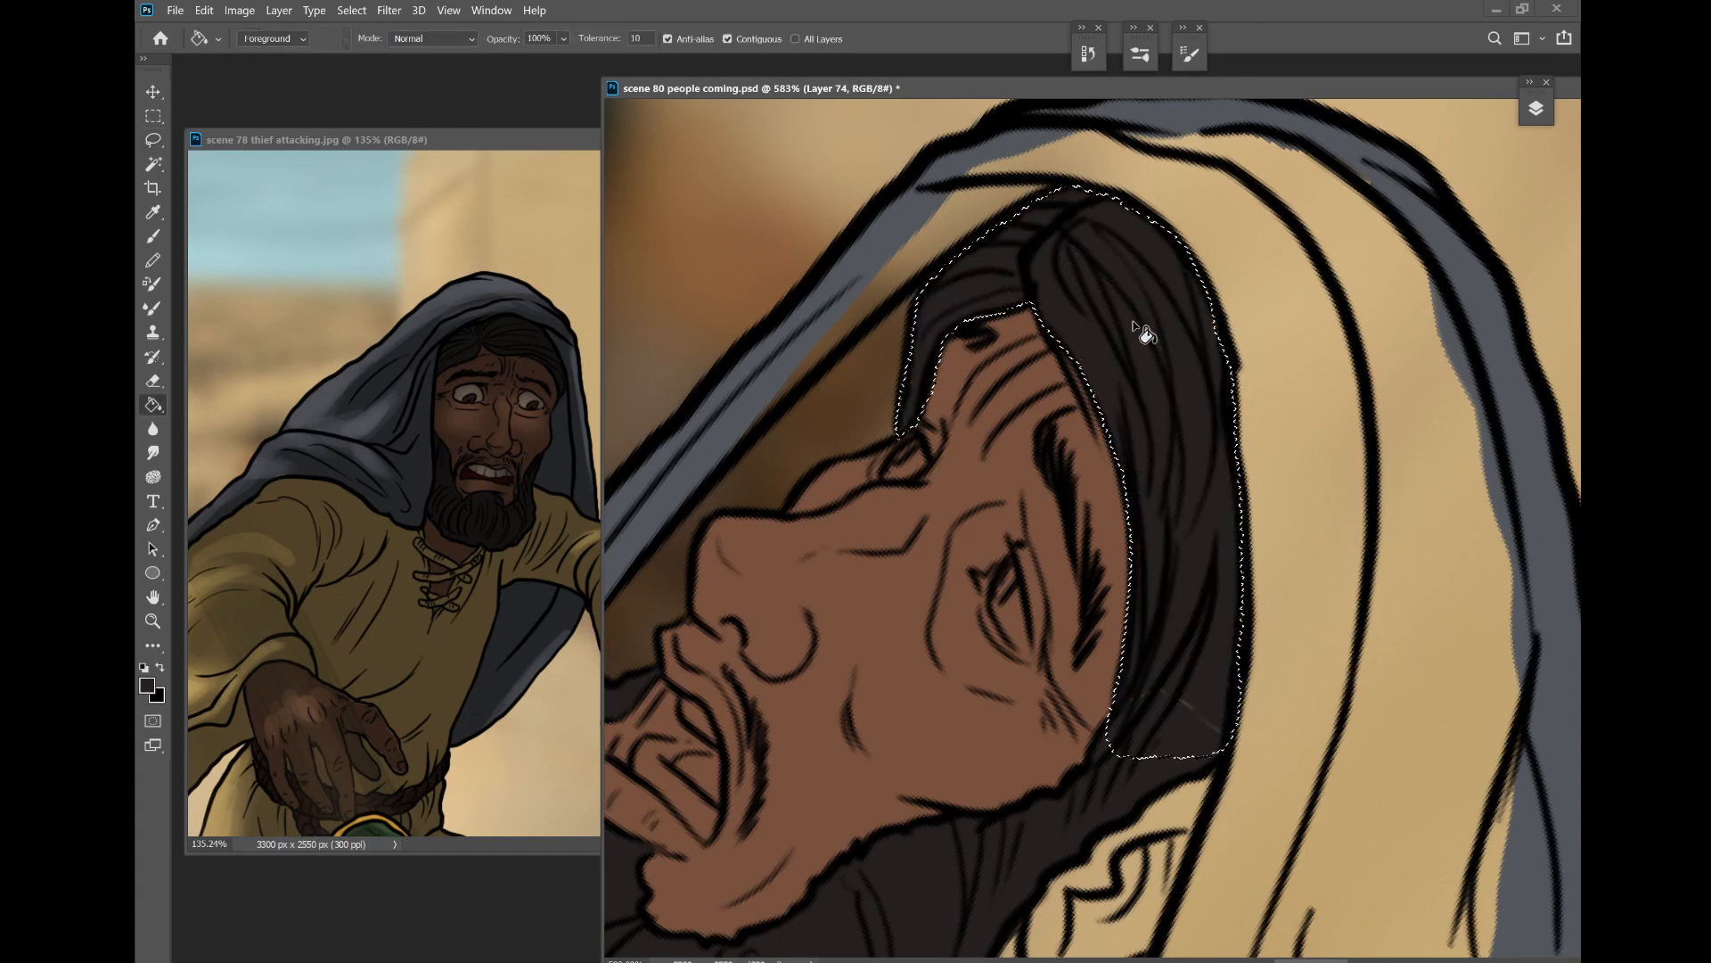
pyautogui.hotkey('ctrl', 'd')
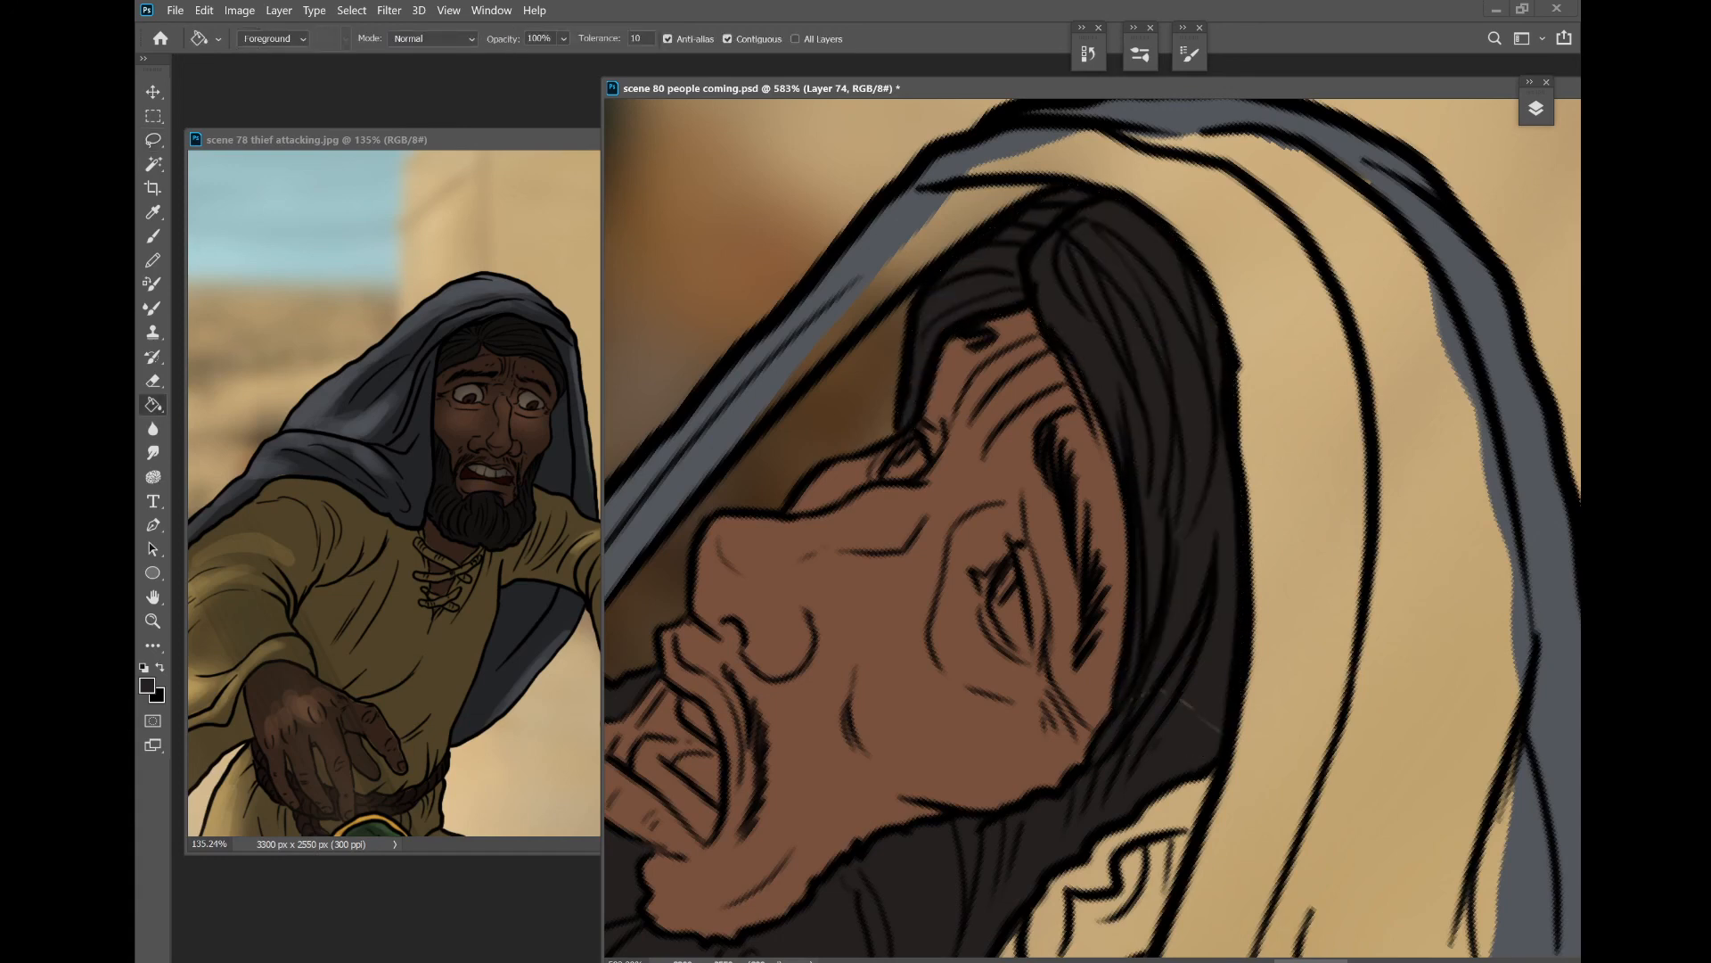
# - Sample the face's skin colour, lasso the ear and fill it on the t5heif flats layer, deselect, and save the document
pyautogui.press('i')
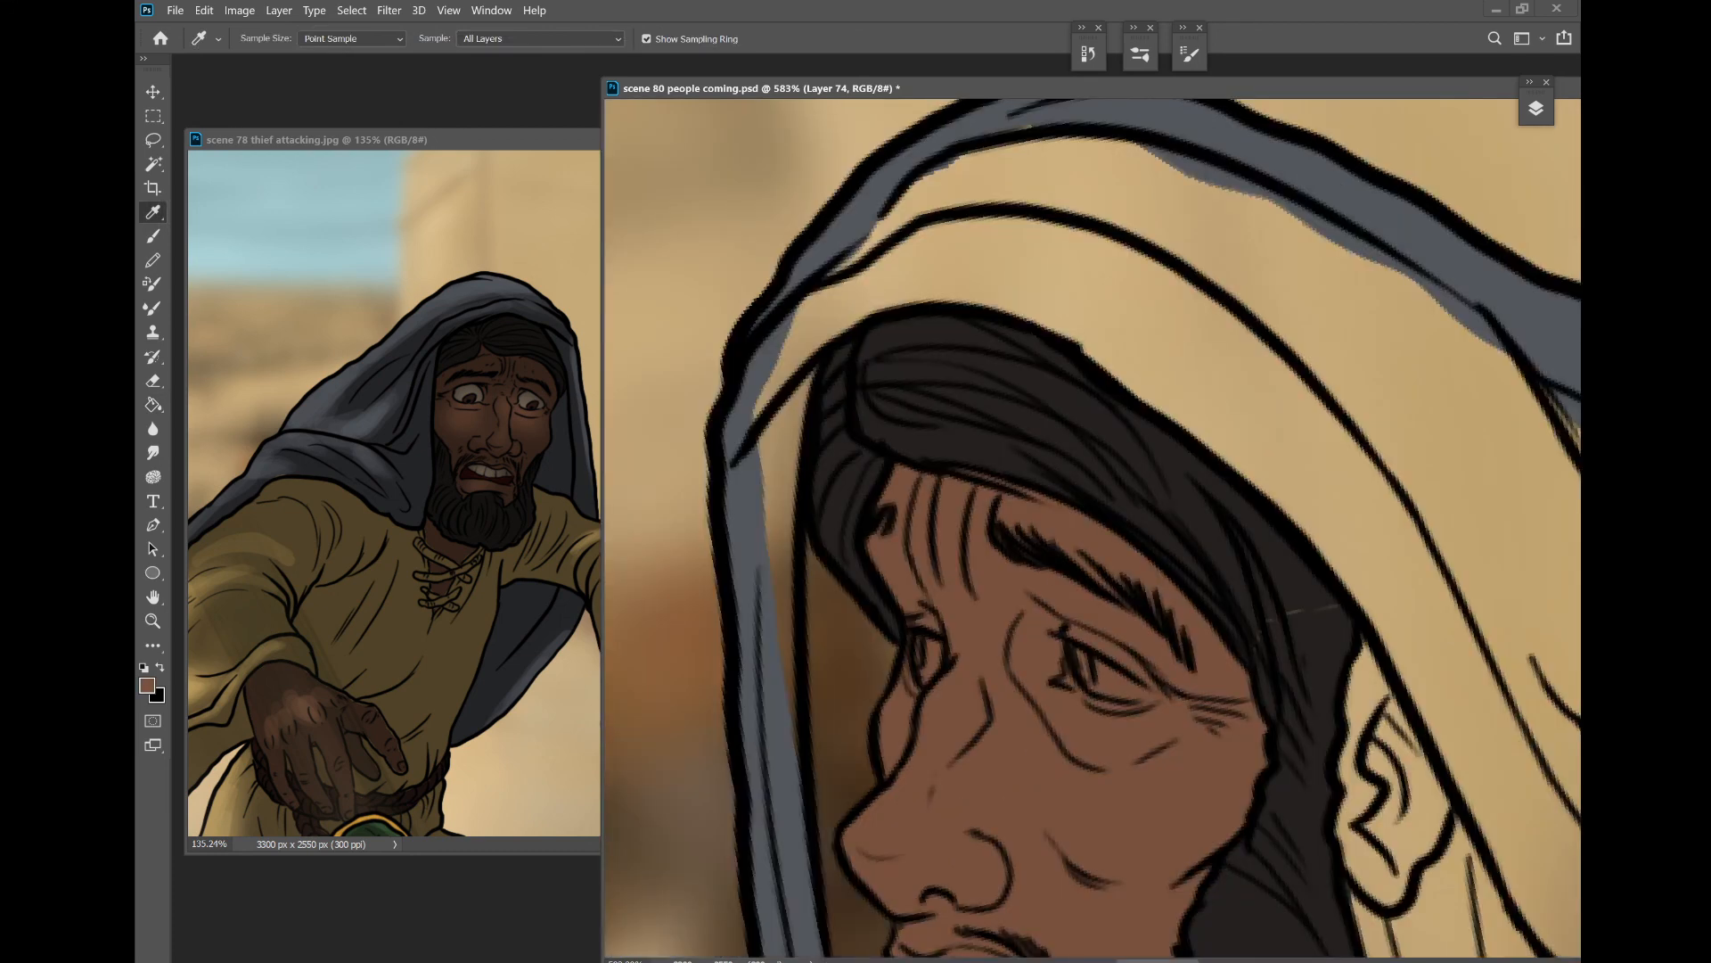
pyautogui.moveTo(1195, 633); pyautogui.dragTo(999, 423)
pyautogui.press('v')
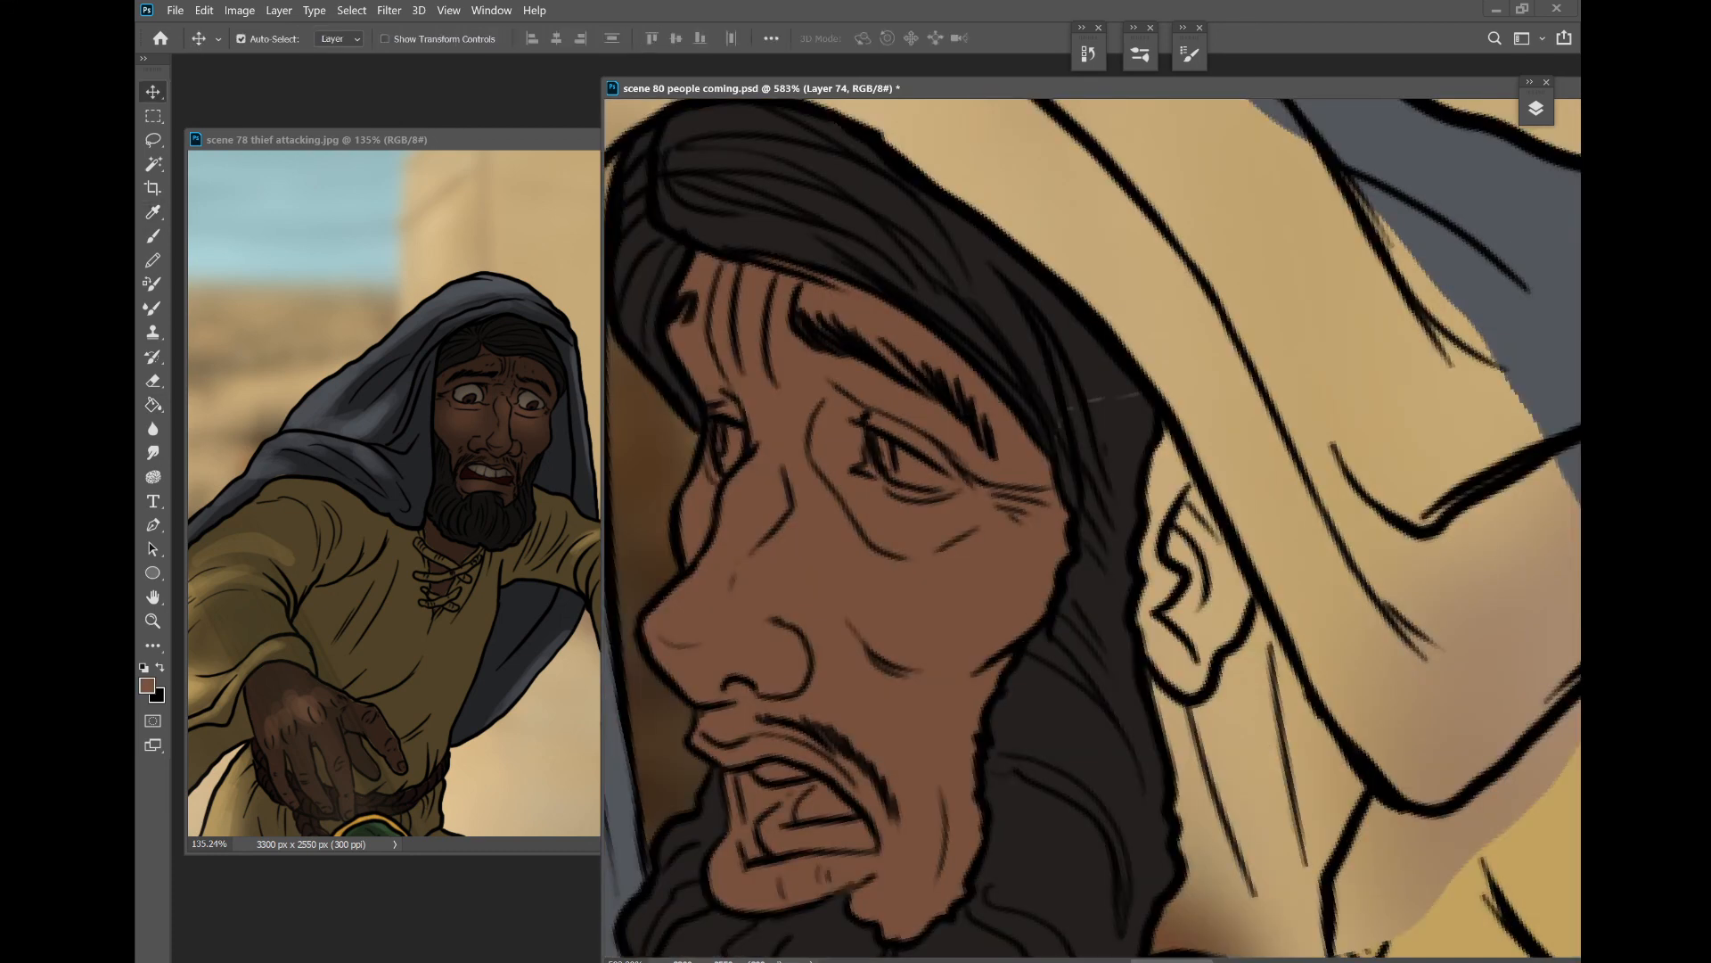
pyautogui.press('l')
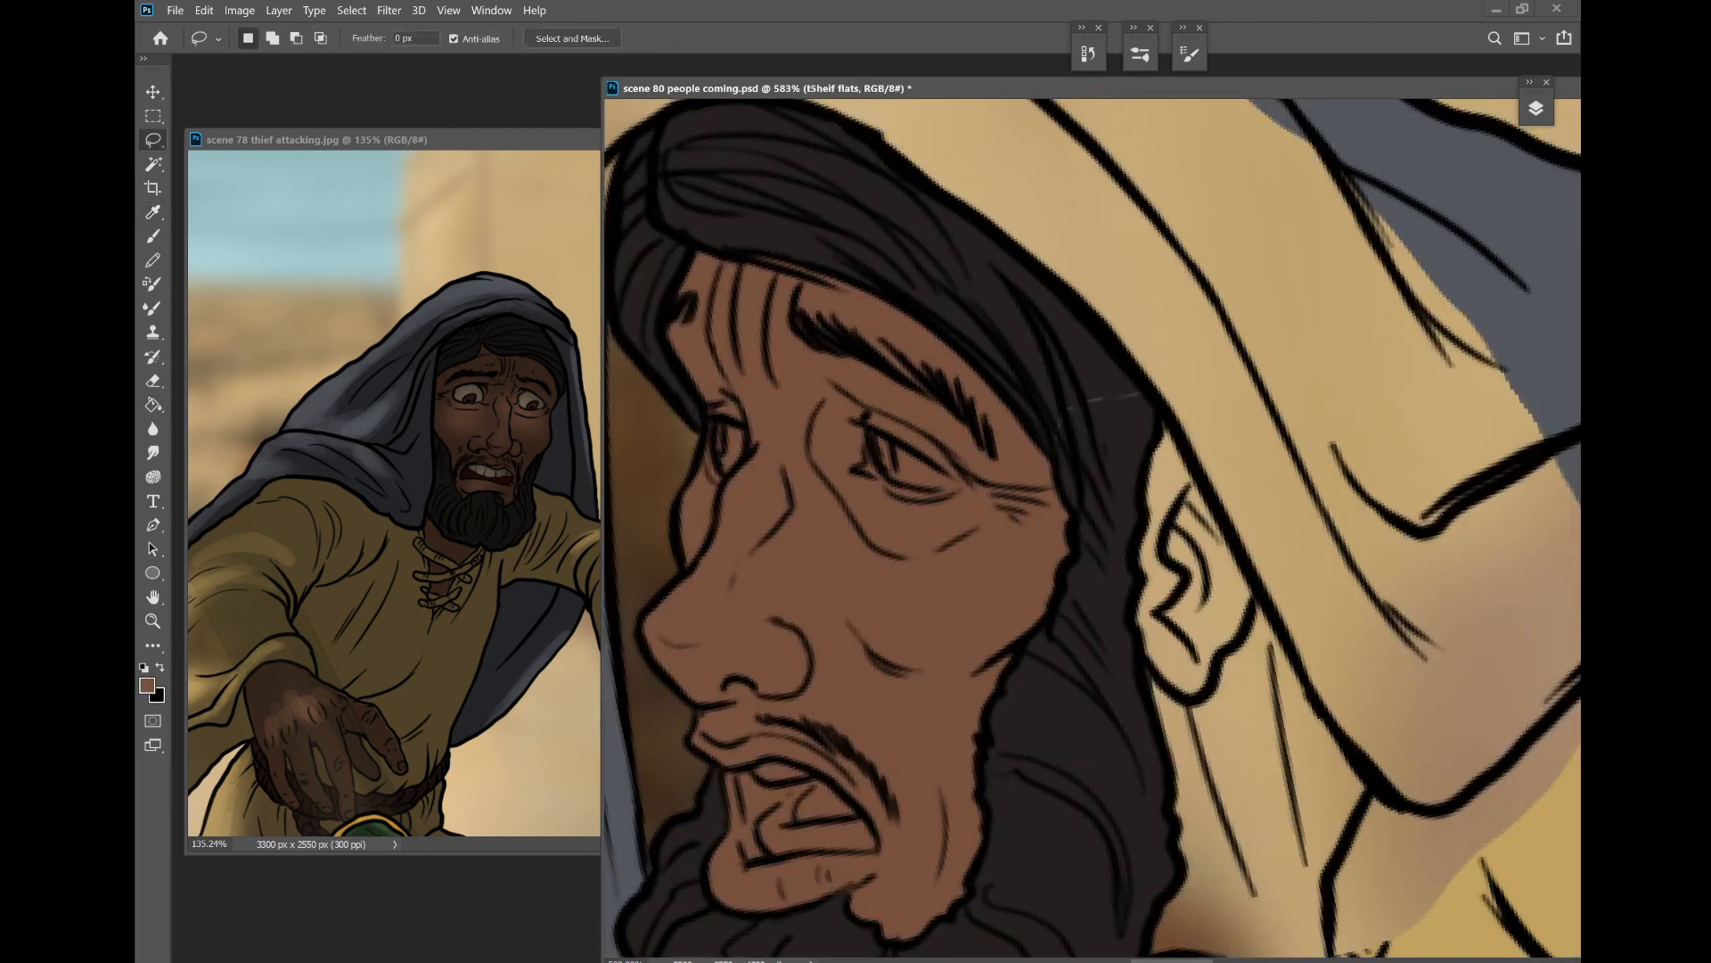
pyautogui.moveTo(1159, 440)
pyautogui.mouseDown()
pyautogui.moveTo(1134, 628)
pyautogui.moveTo(1183, 698)
pyautogui.moveTo(1207, 693)
pyautogui.moveTo(1257, 581)
pyautogui.moveTo(1163, 421)
pyautogui.mouseUp()
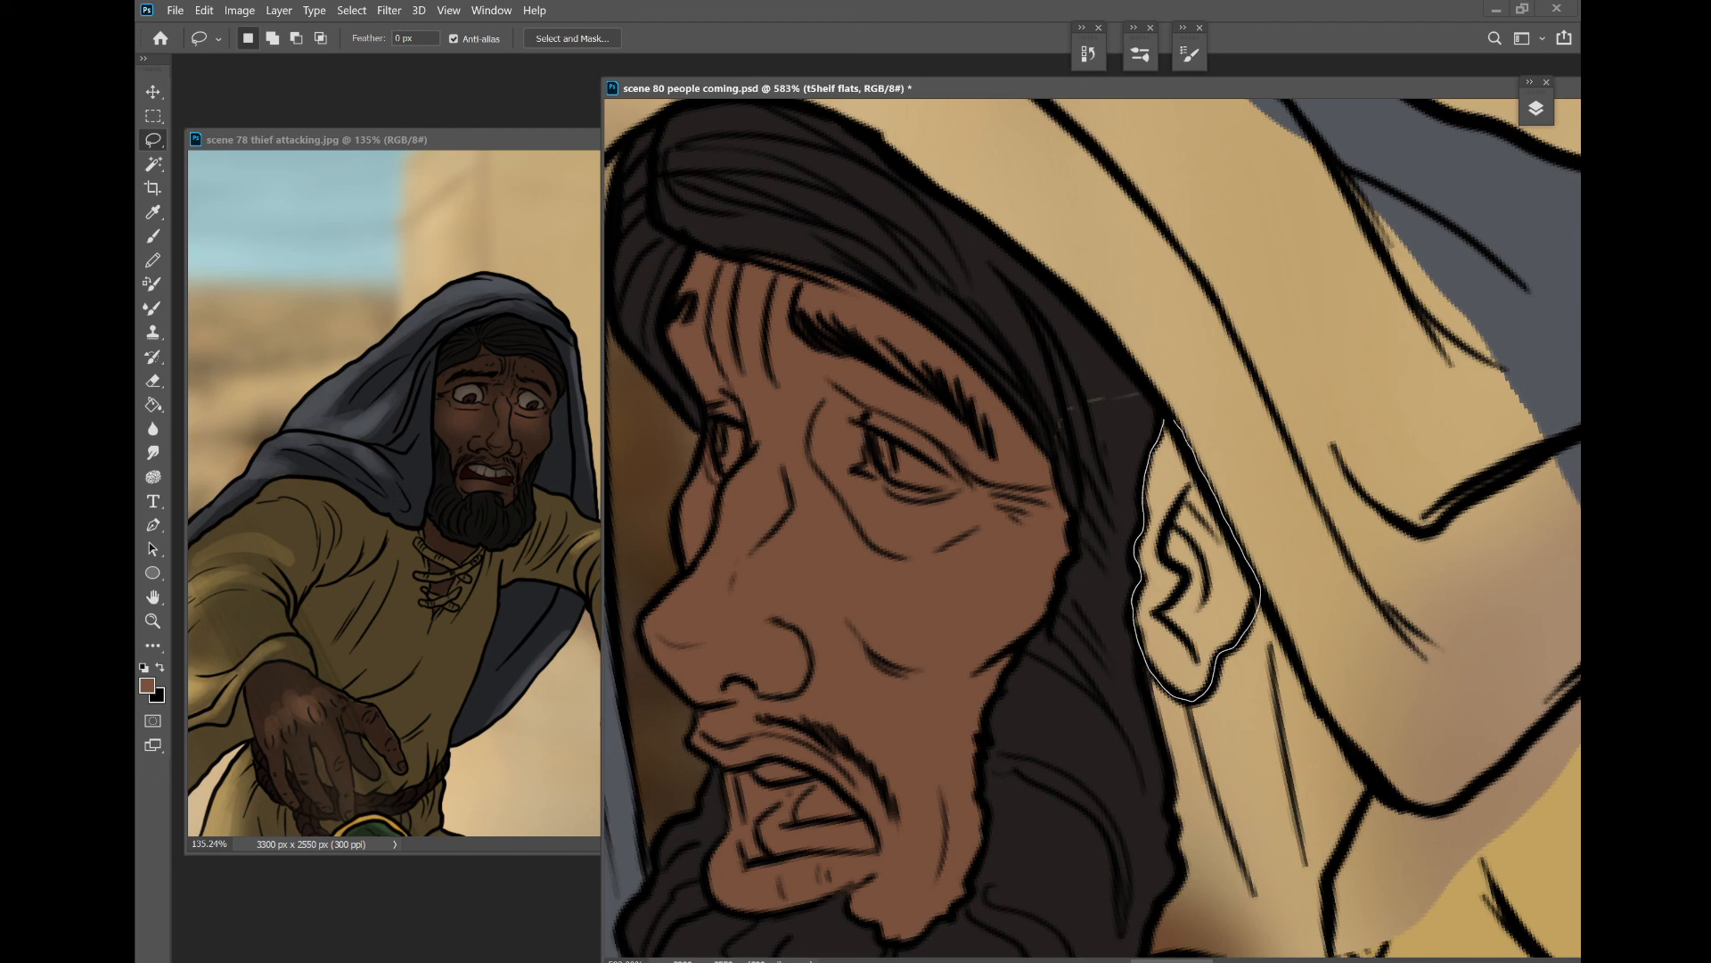
pyautogui.press('g')
pyautogui.click(1190, 615)
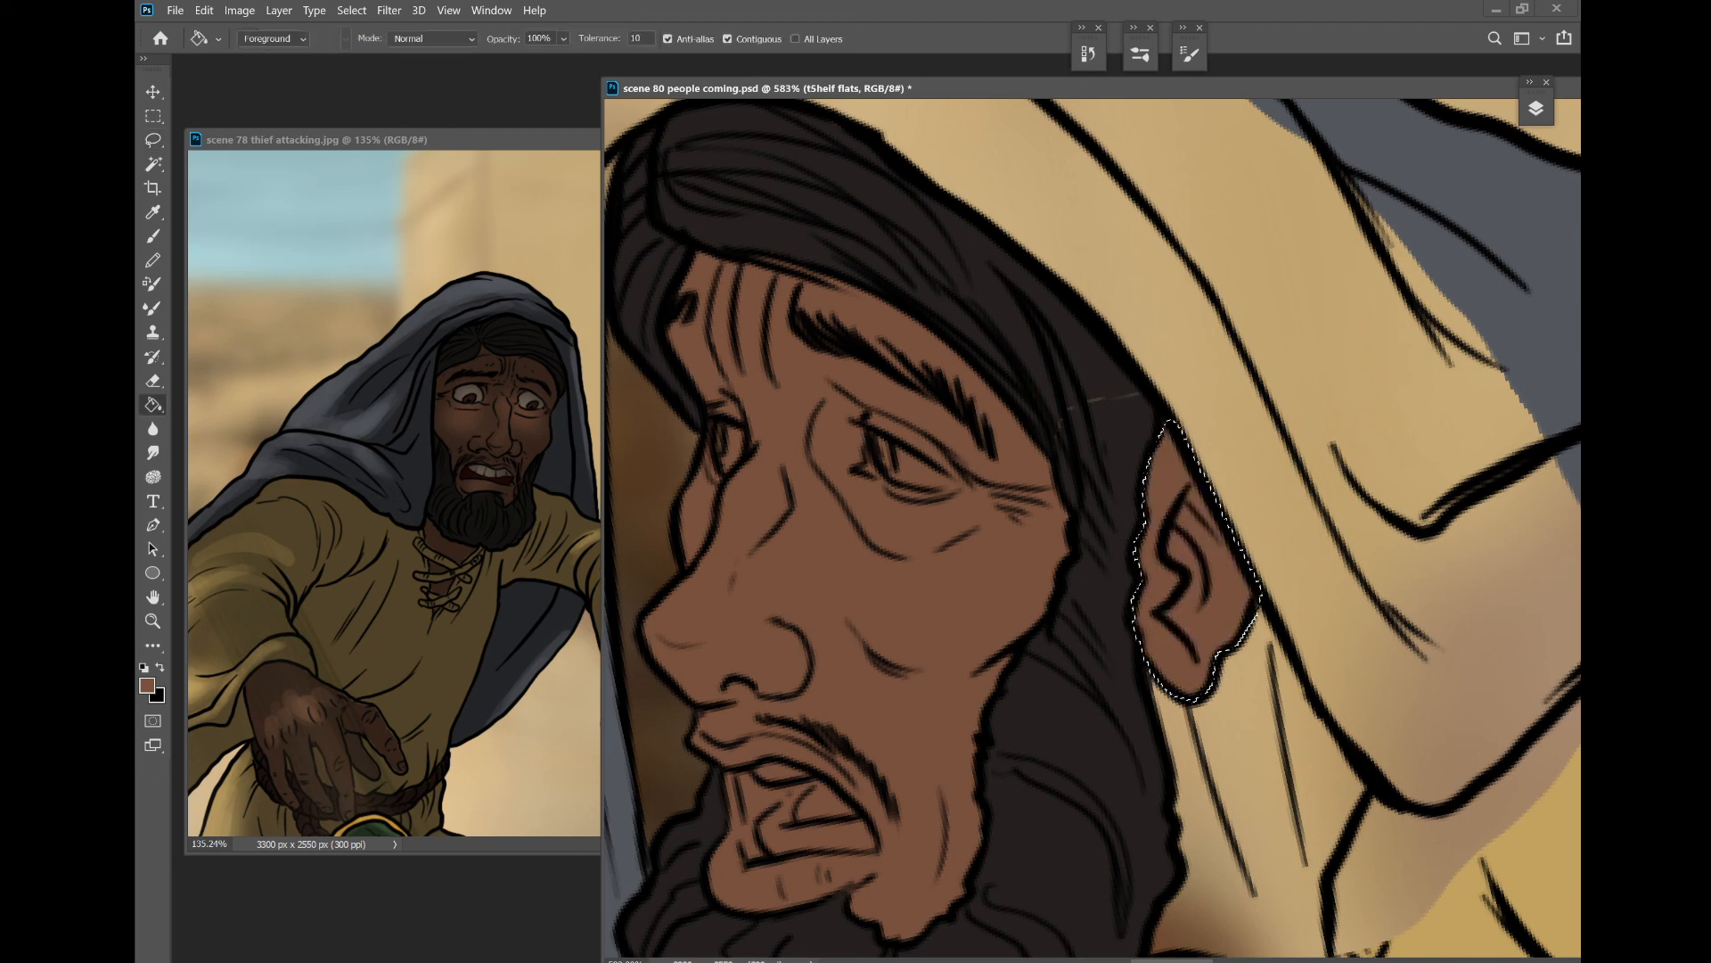
pyautogui.hotkey('ctrl', 'd')
pyautogui.hotkey('ctrl', 's')
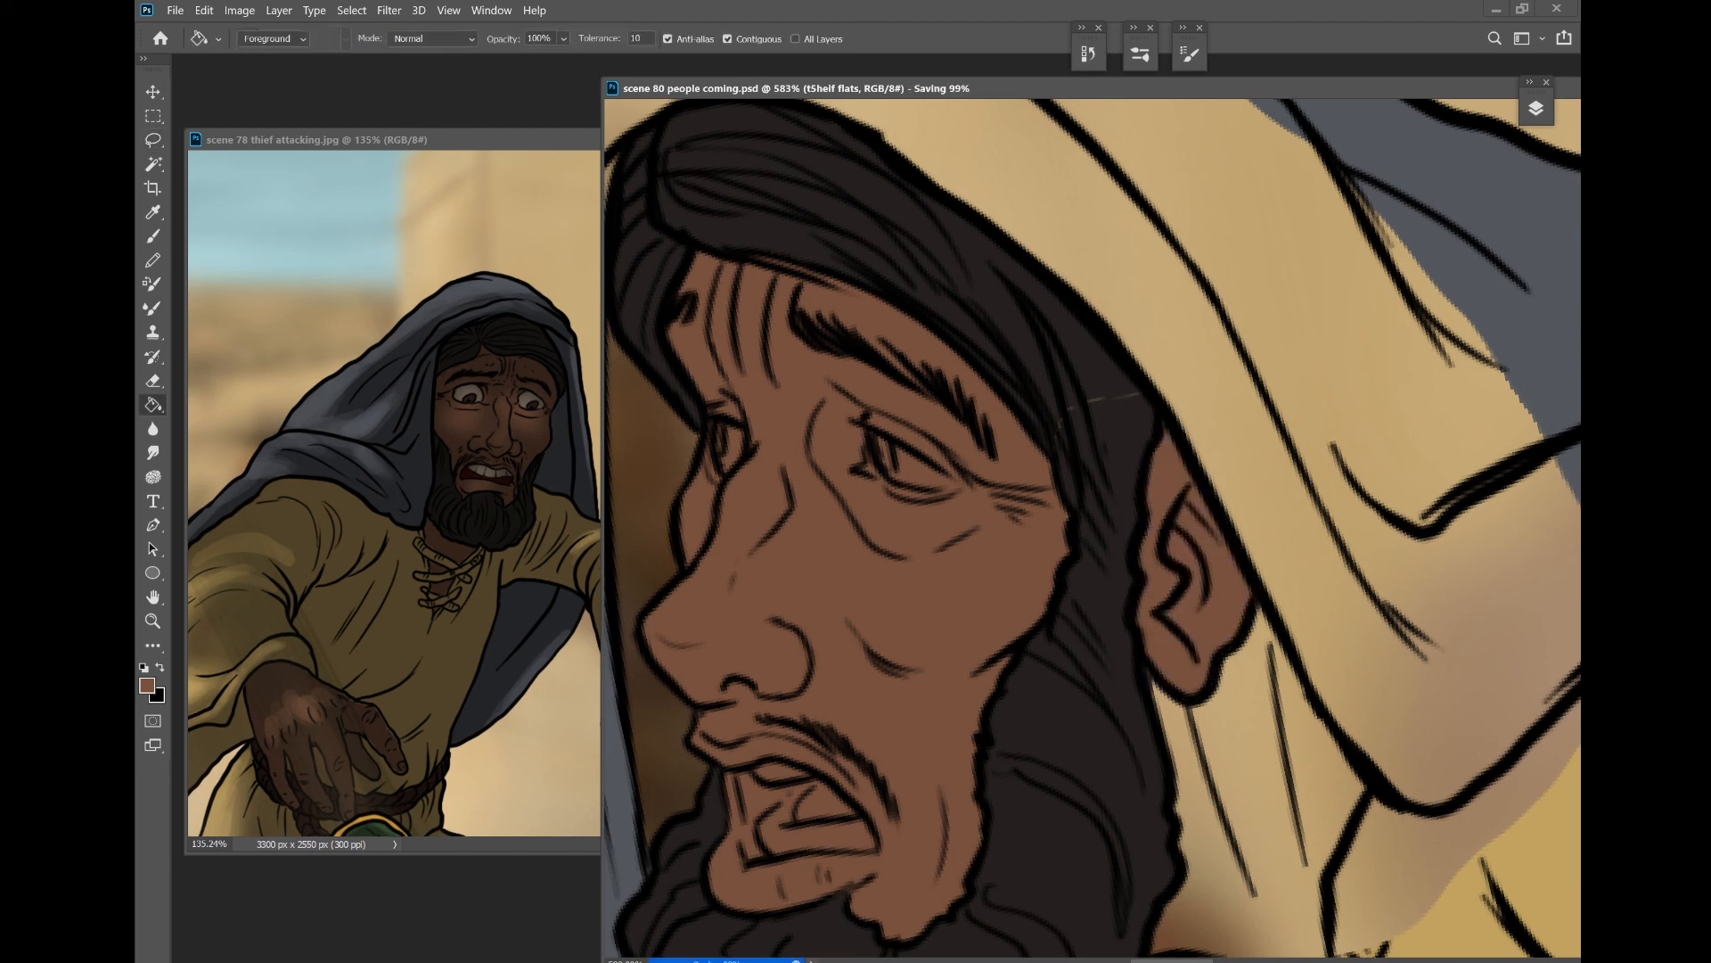
pyautogui.scroll(-5, 1174, 512)
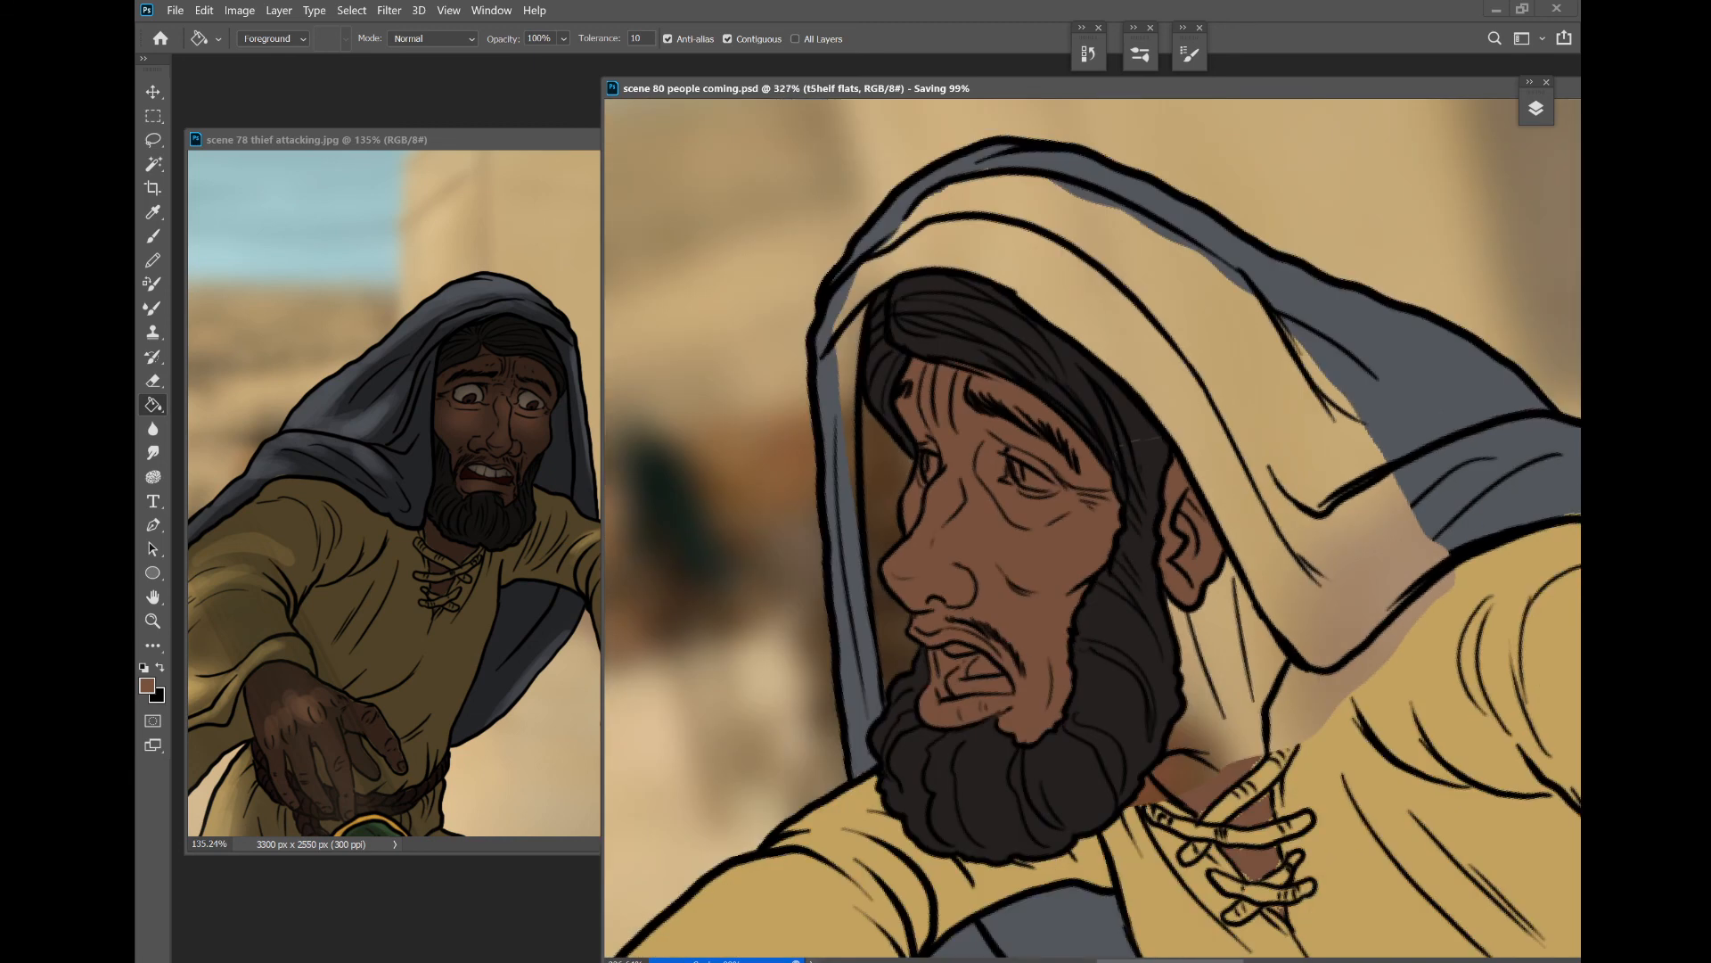
pyautogui.moveTo(924, 961)
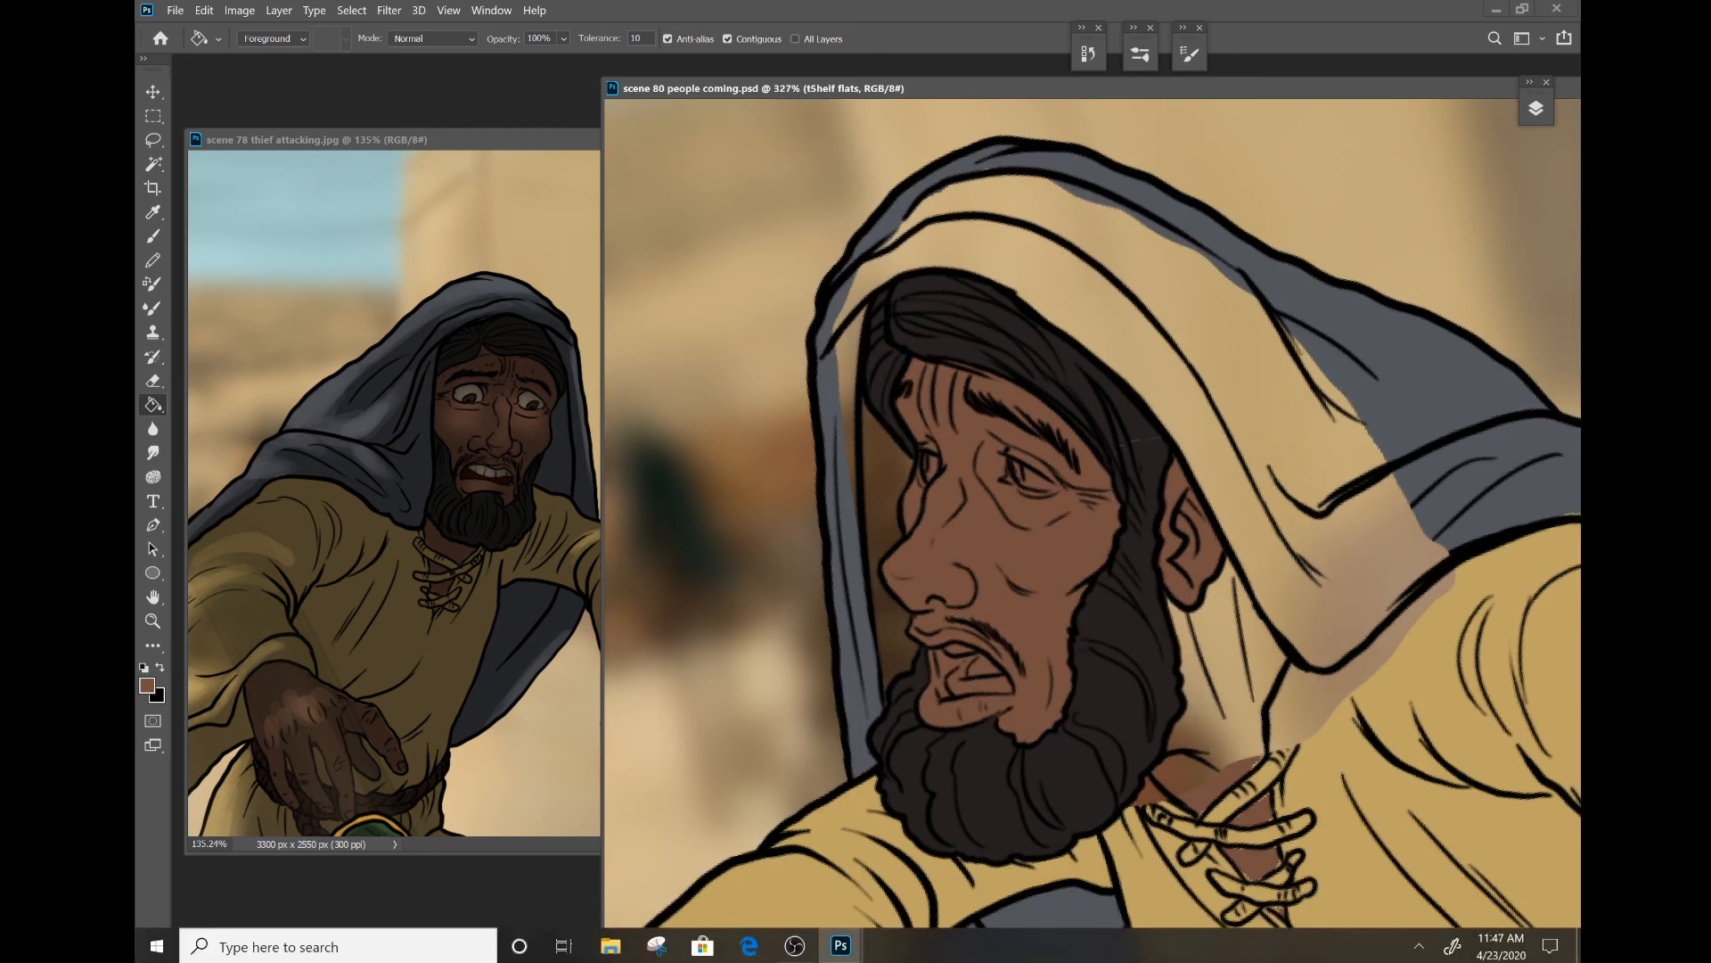
pyautogui.click(796, 958)
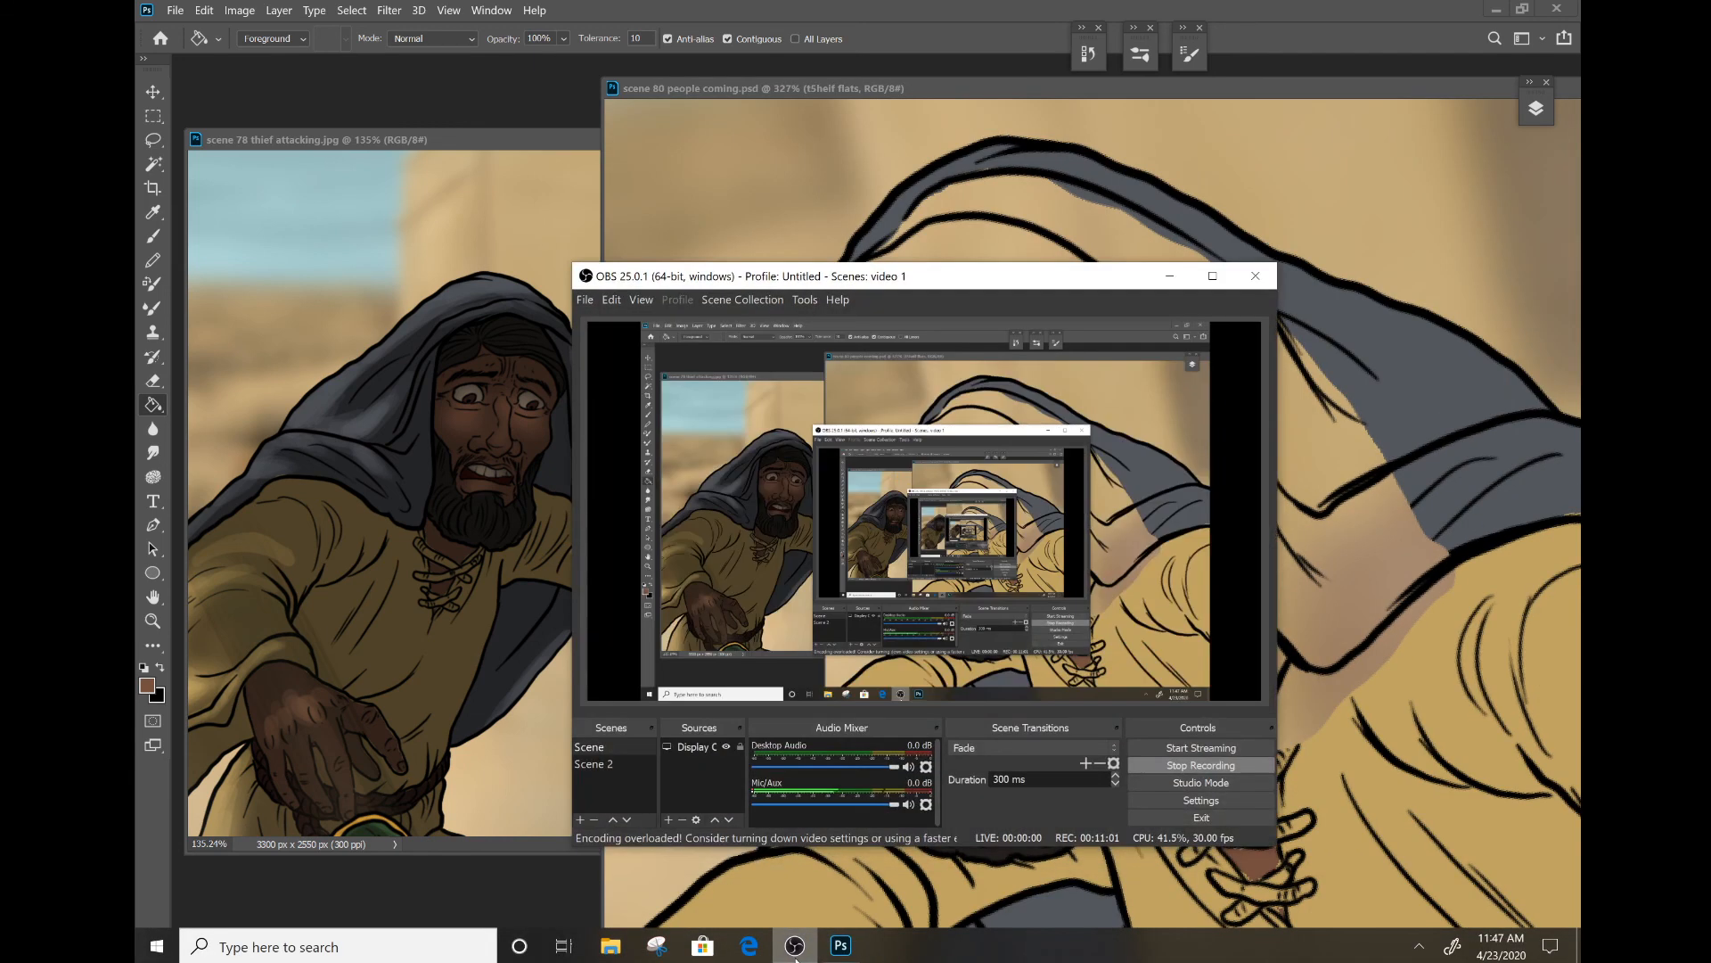